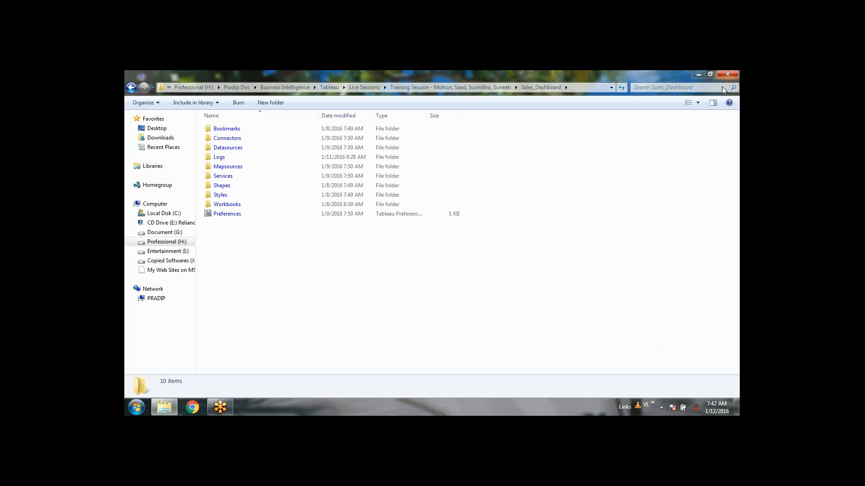
Step: Open the Sales_Dashboard workbook from the Workbooks folder in Tableau
click(702, 108)
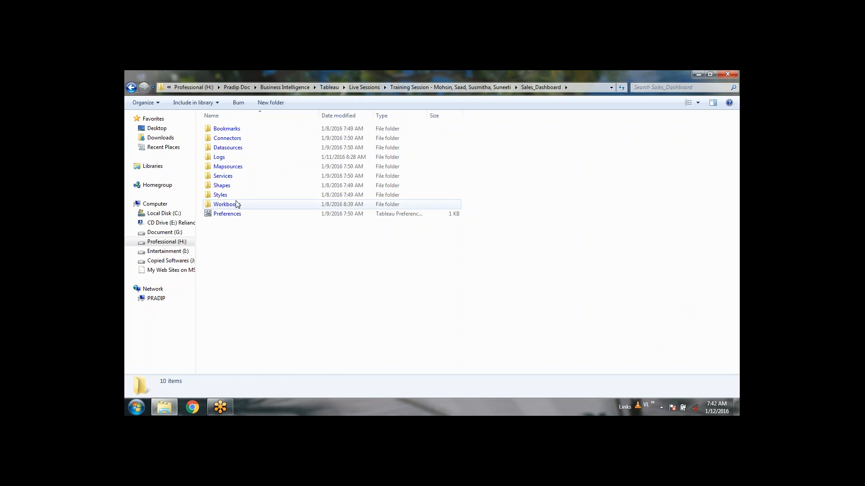
double_click(229, 204)
click(270, 132)
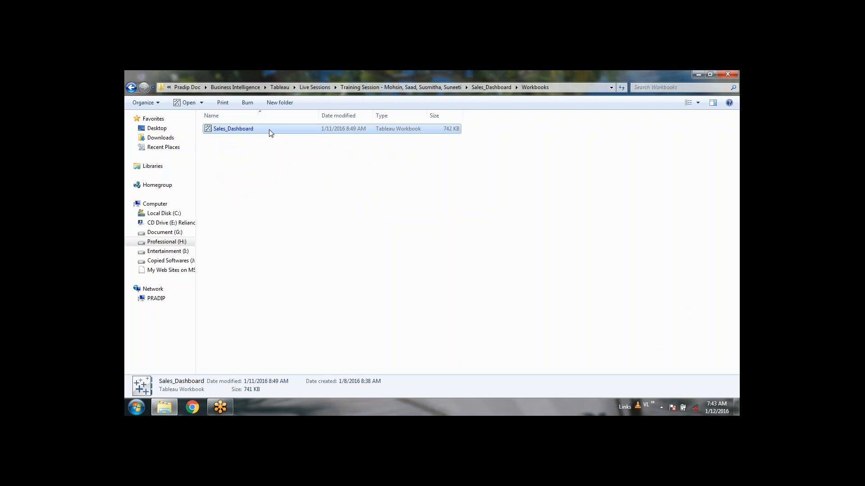
double_click(271, 132)
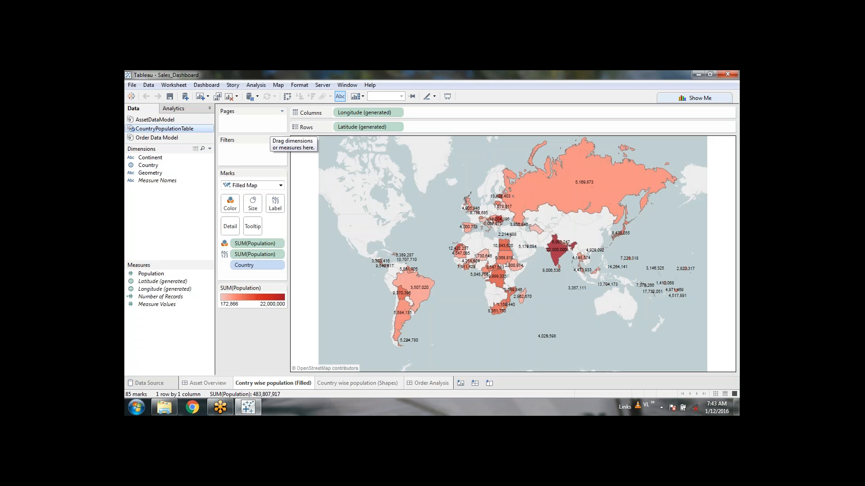
Step: Look at the Asset Overview dashboard, and reorder the Order Analysis dashboard so it directly follows Asset Overview
click(207, 384)
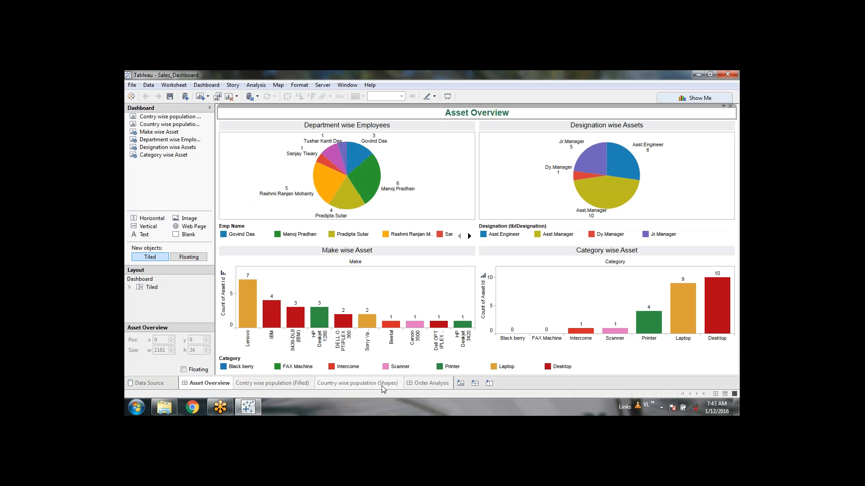
click(437, 385)
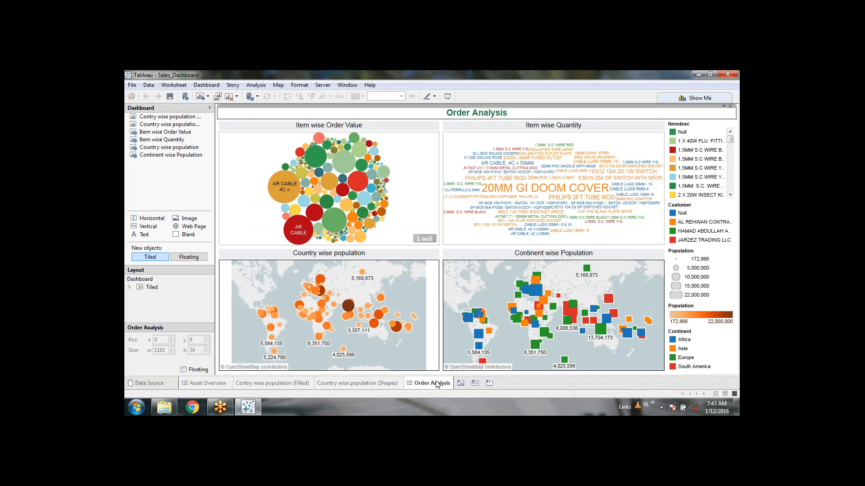
drag(437, 385, 209, 385)
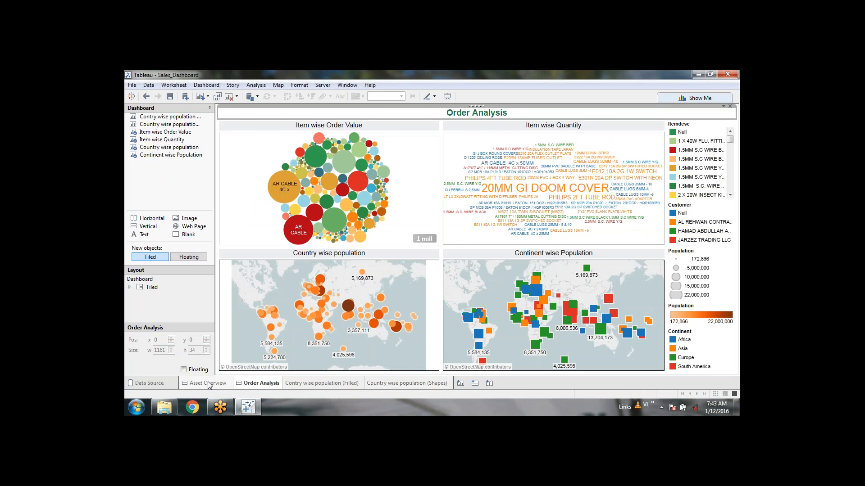
Step: Review the Asset Overview and Order Analysis dashboards and the filled and shapes country population maps
click(209, 385)
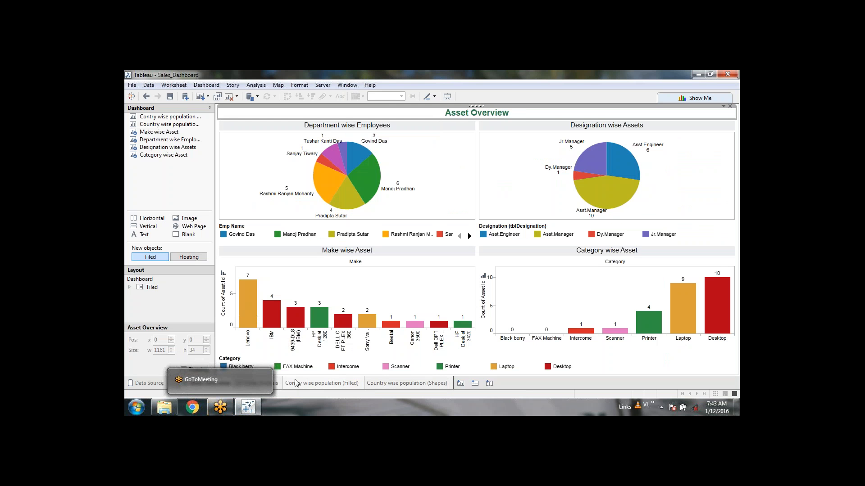
click(271, 385)
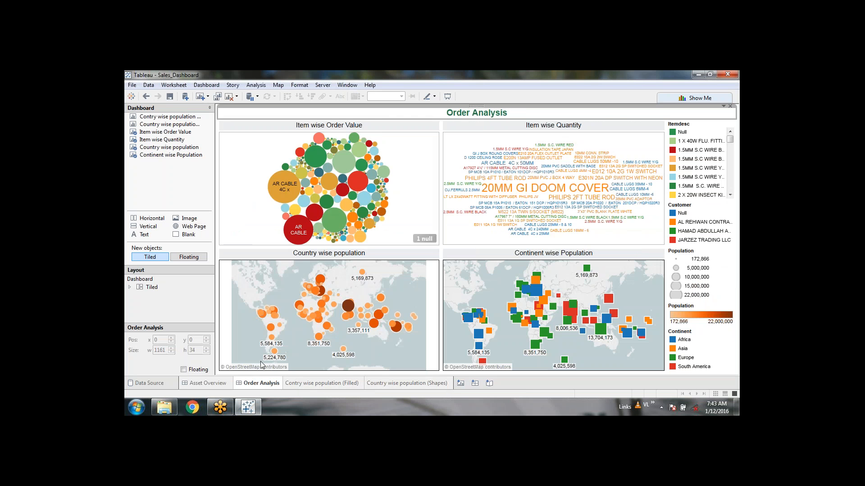
mouse_move(640, 172)
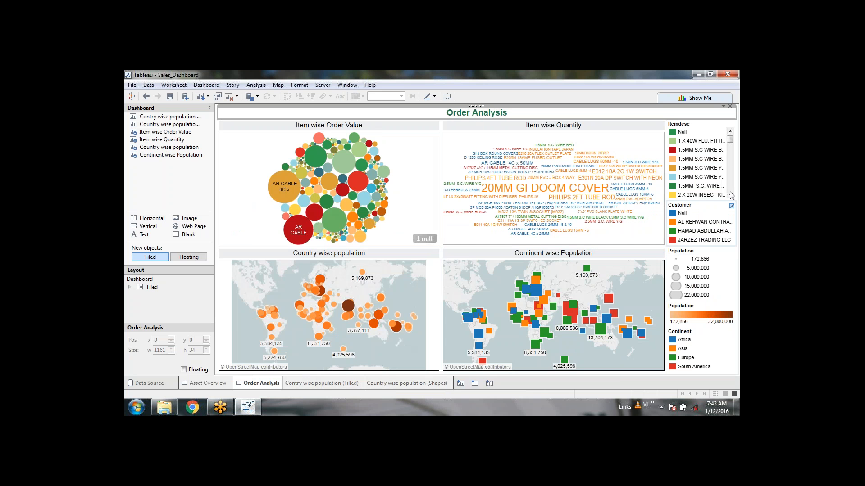
click(319, 384)
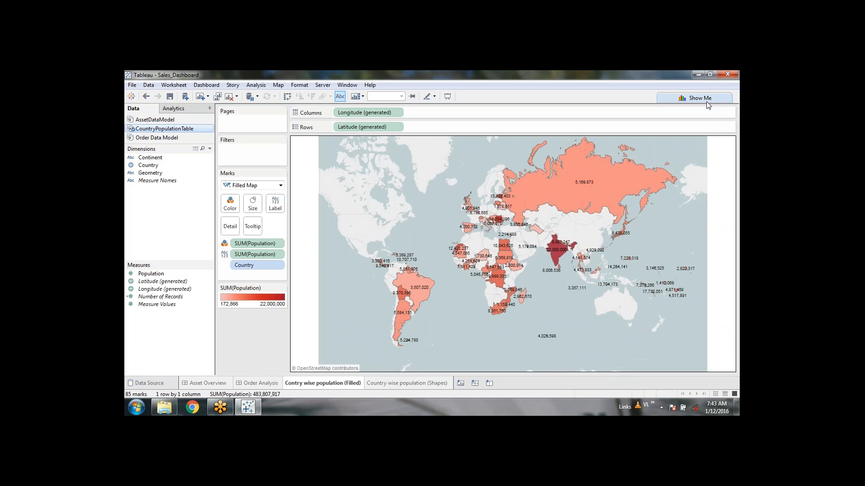
click(418, 384)
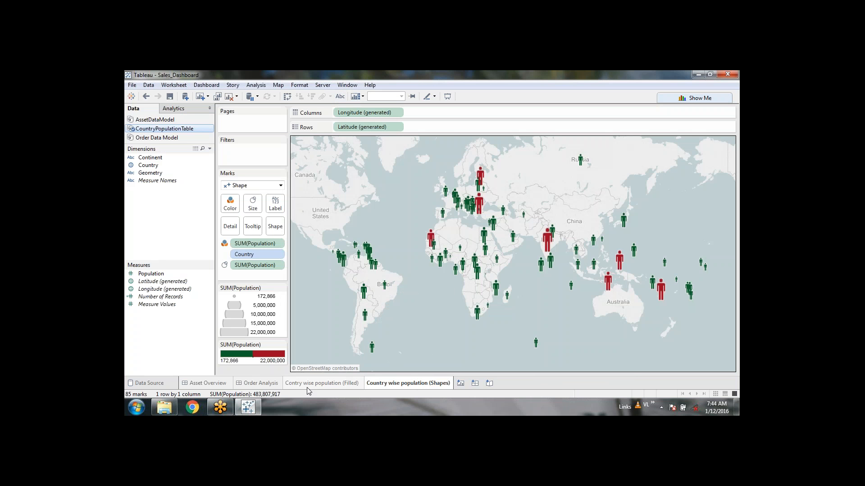
click(264, 386)
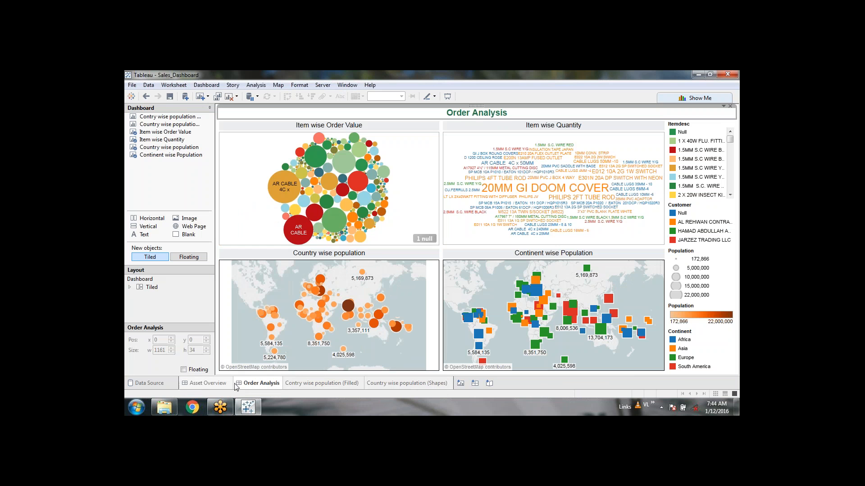
click(386, 387)
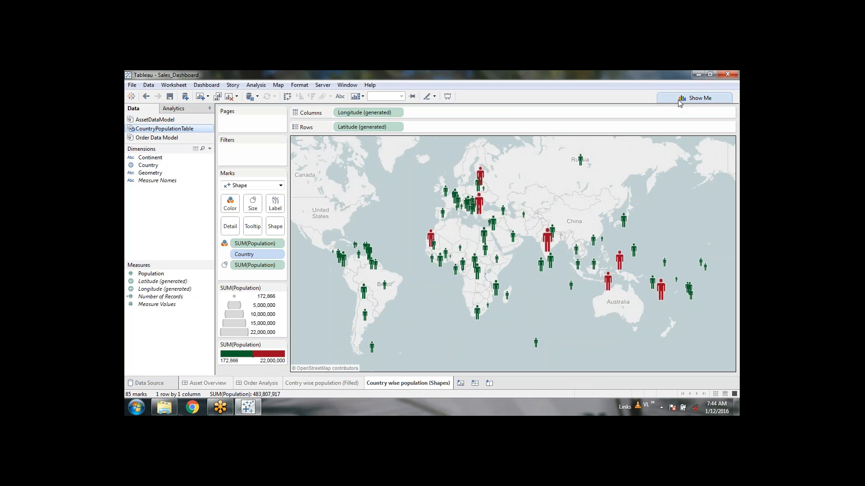
Step: Create a new dashboard with the Country wise population (Shapes) map above the Contry wise population (Filled) map
click(475, 384)
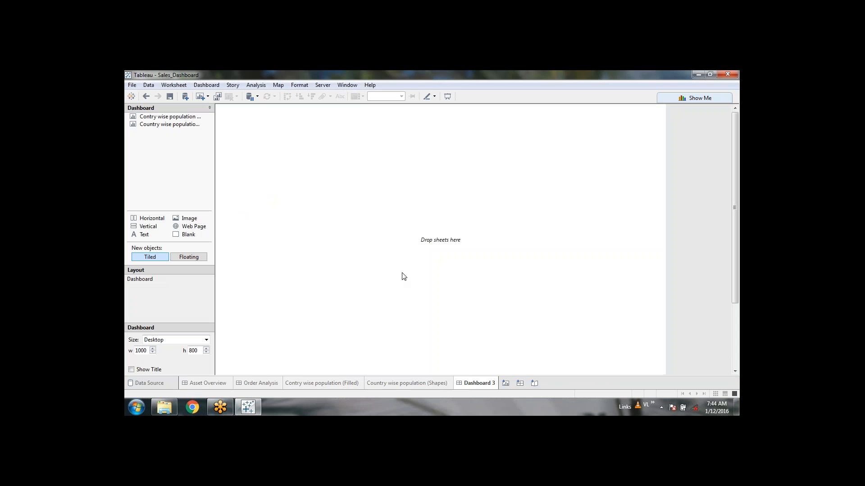
mouse_move(181, 121)
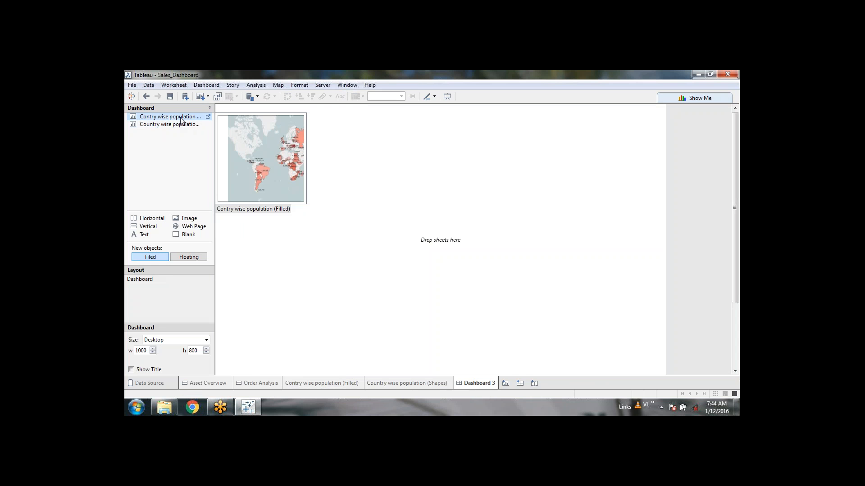
drag(180, 128, 357, 136)
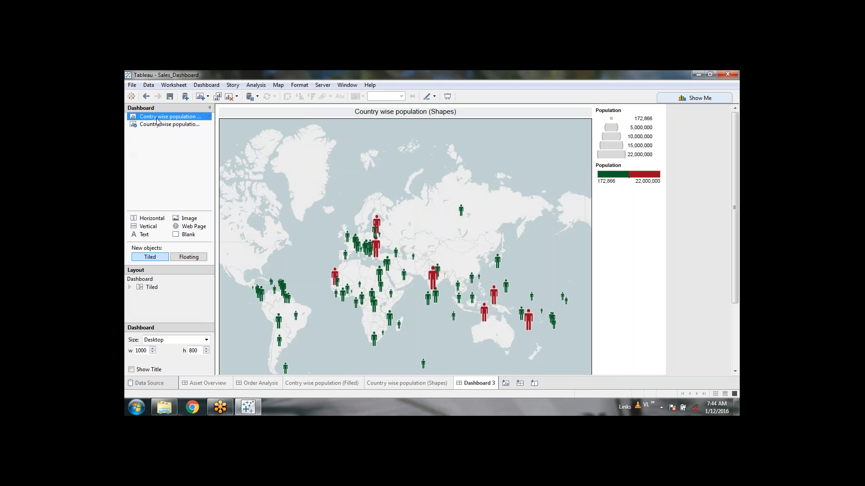
drag(502, 336, 502, 335)
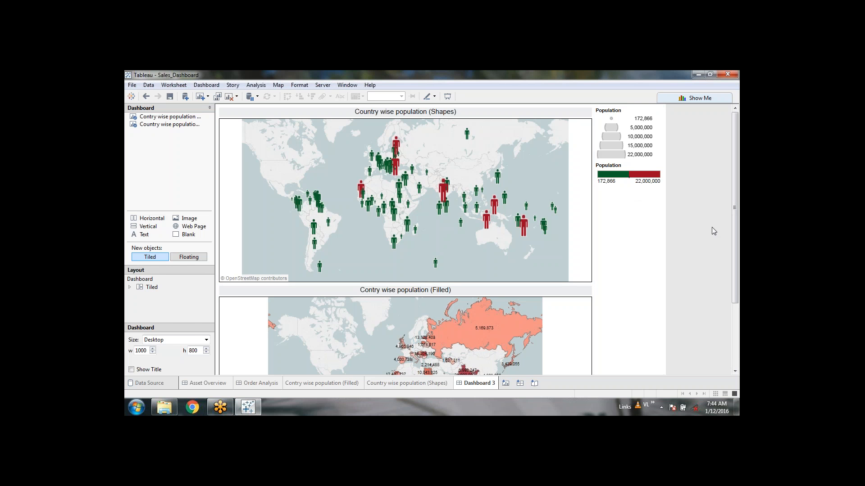
Step: Set the dashboard size to Automatic and preview the dashboard in presentation mode
click(206, 341)
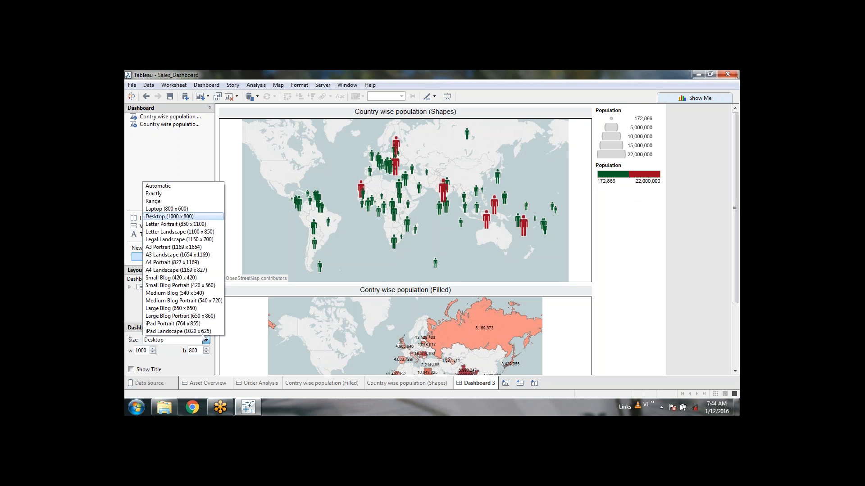
click(153, 187)
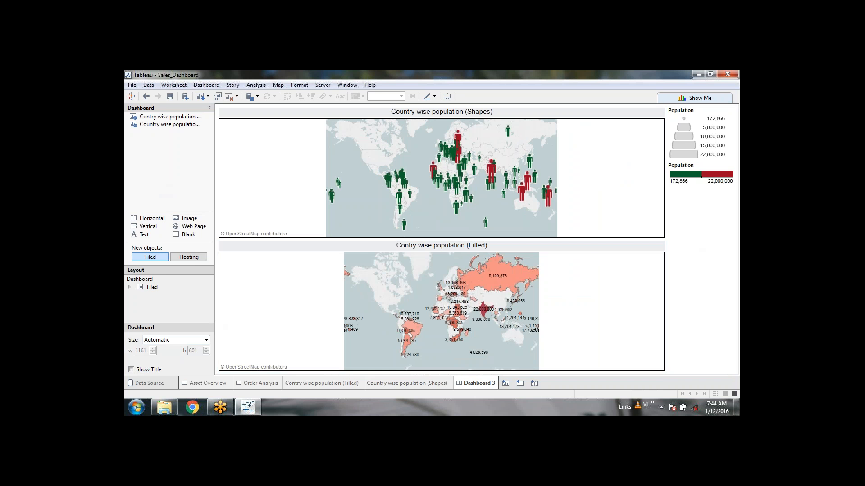
click(447, 97)
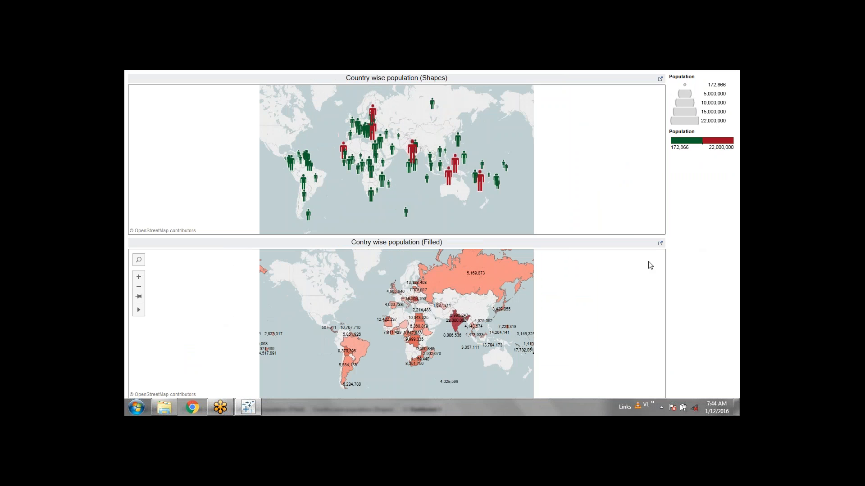
key(Escape)
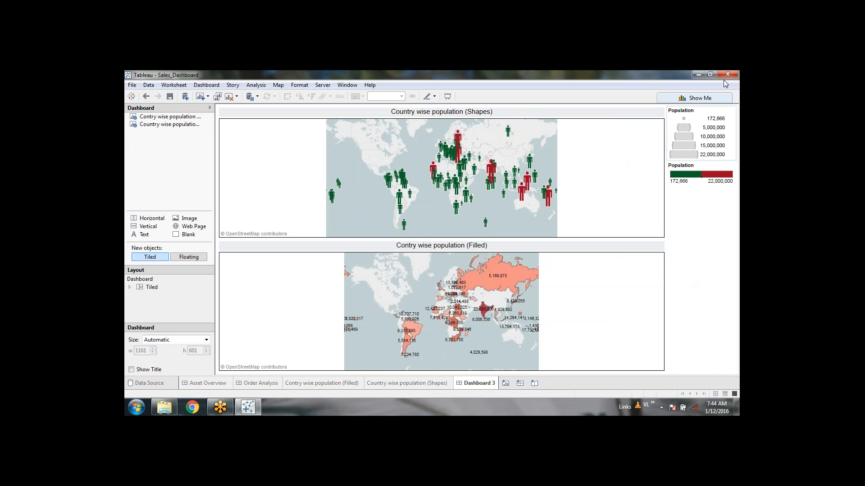
Step: Remove the Population size legend from the dashboard
click(671, 75)
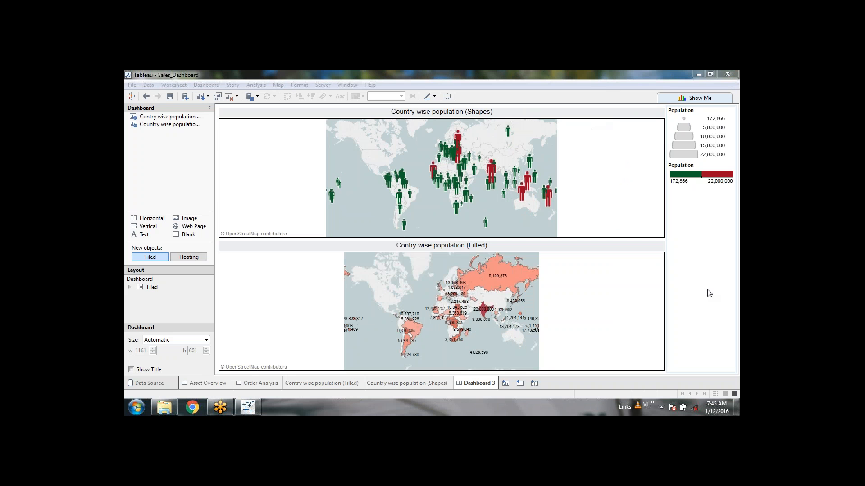
click(694, 114)
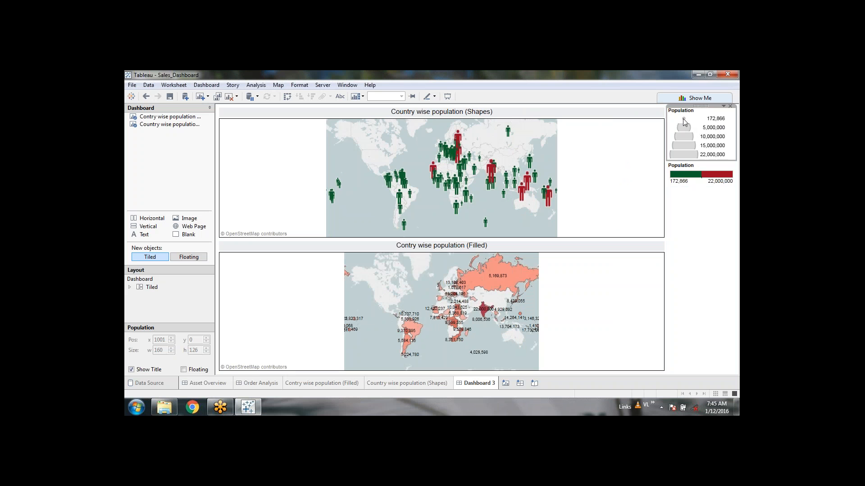
click(730, 106)
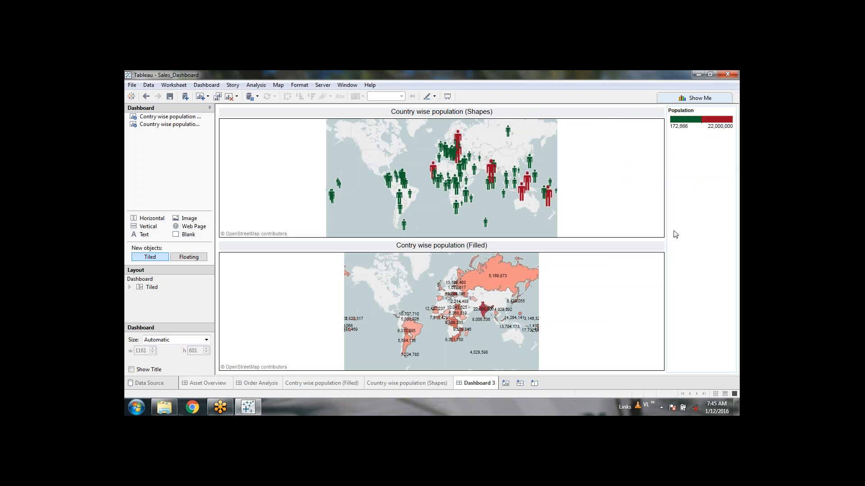
click(716, 114)
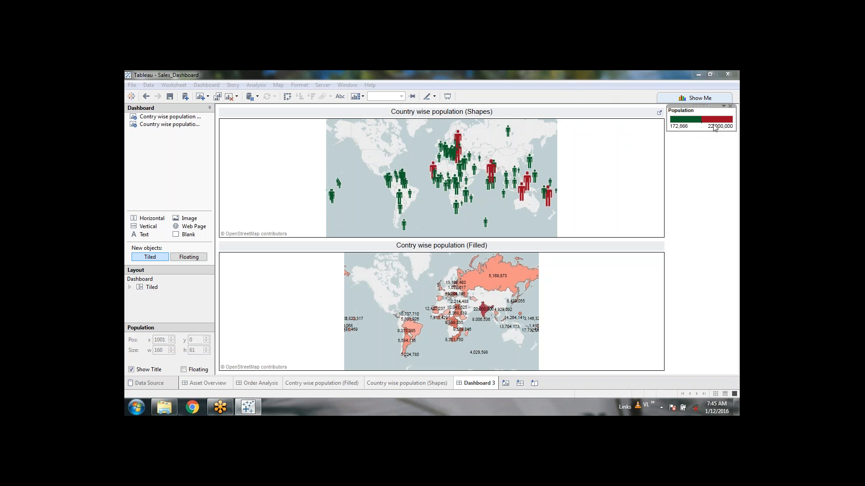
click(724, 107)
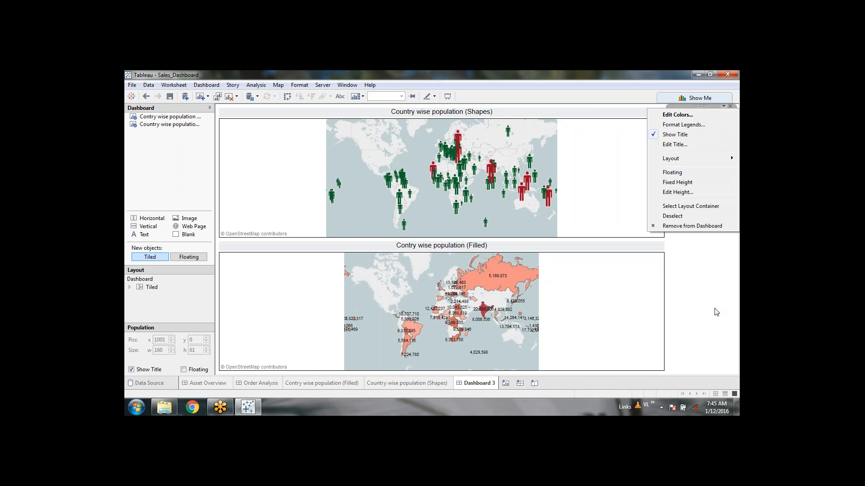
click(716, 310)
click(724, 107)
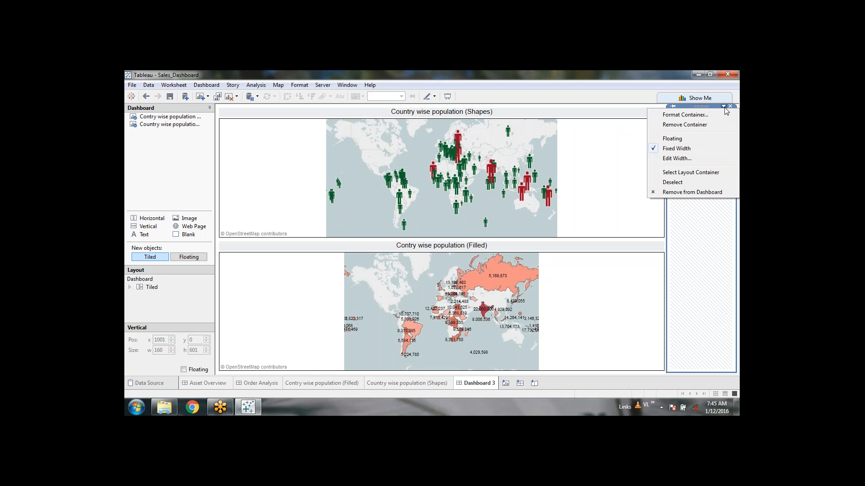
click(708, 235)
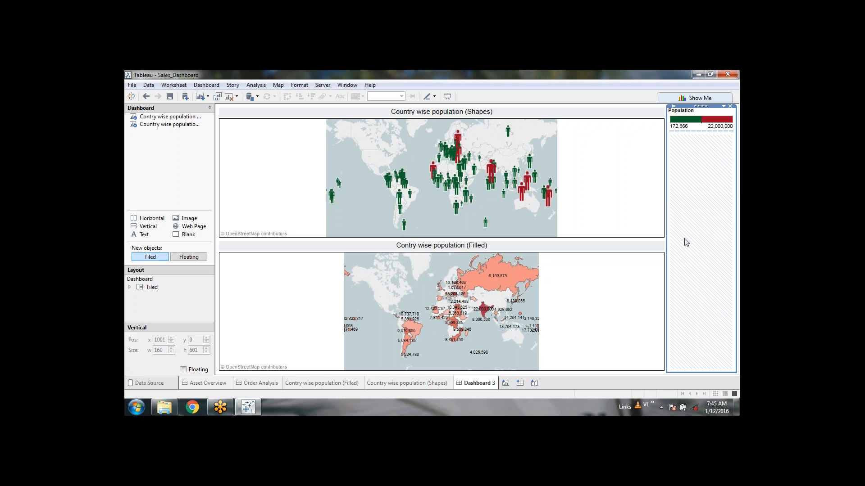
Step: Add a Country quick filter for the Country wise population (Shapes) map to the dashboard
click(589, 148)
right_click(588, 148)
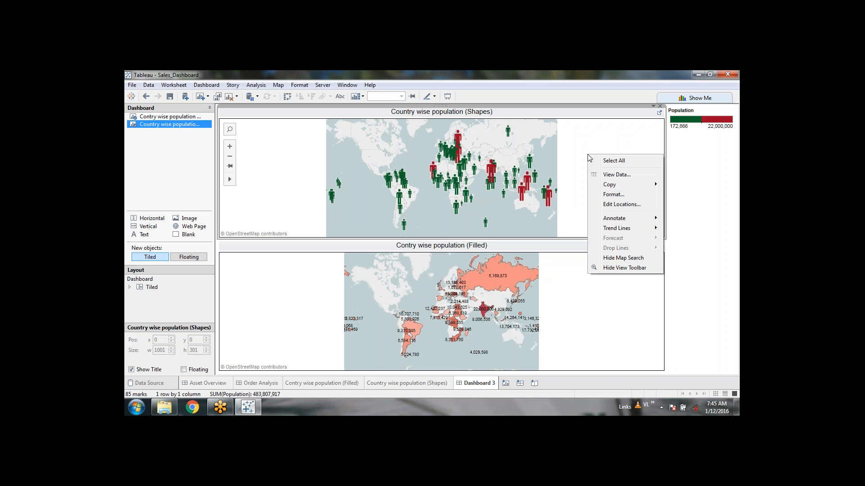
click(588, 147)
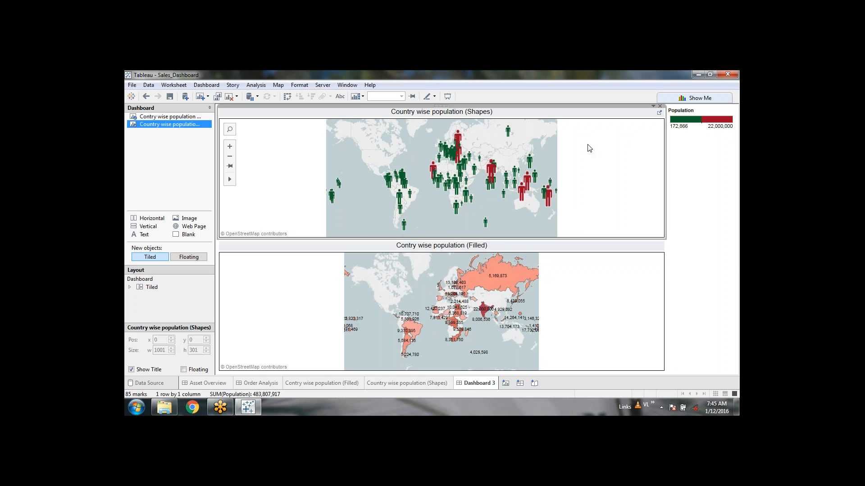
click(255, 86)
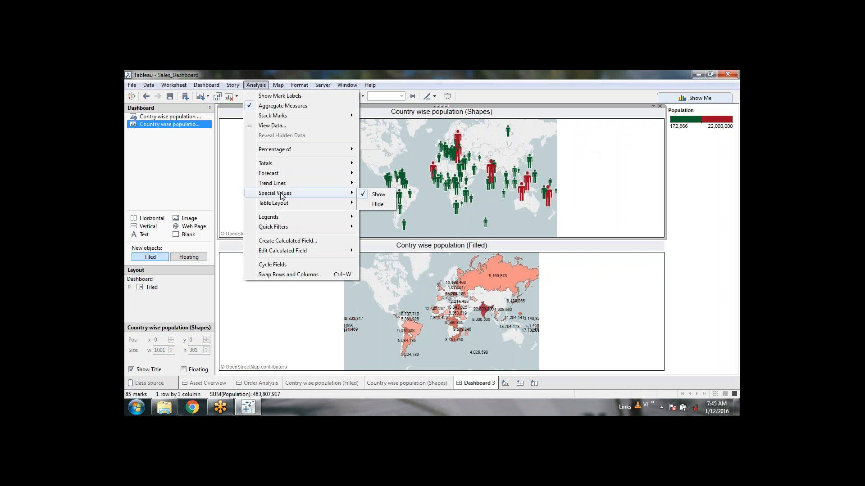
mouse_move(294, 226)
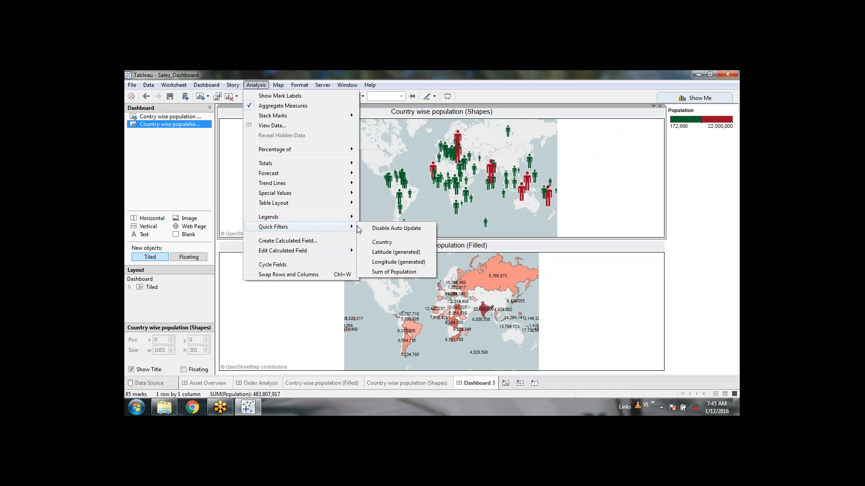
click(410, 248)
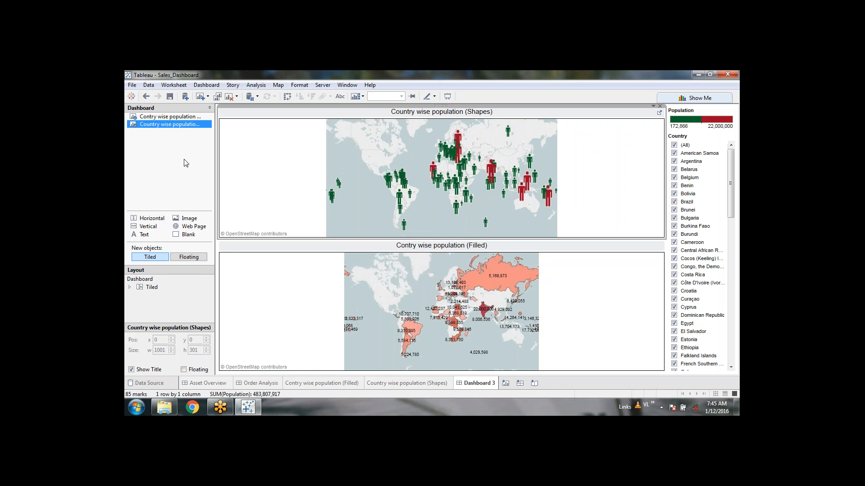
click(256, 85)
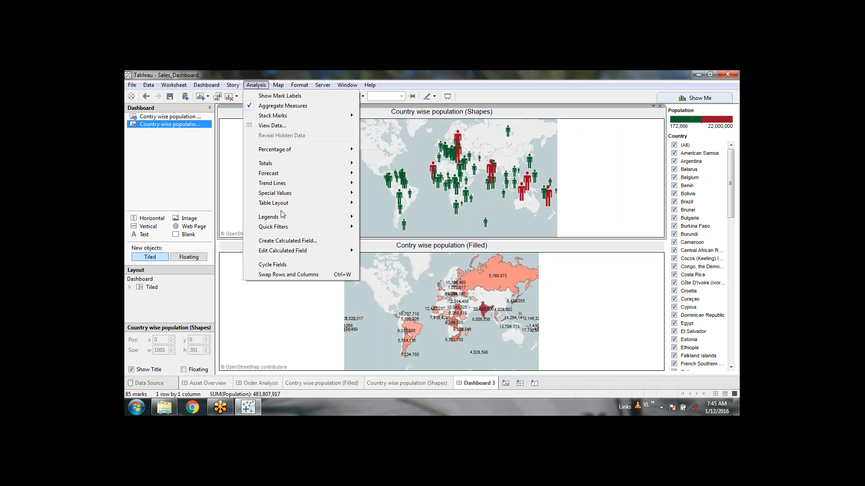
mouse_move(288, 229)
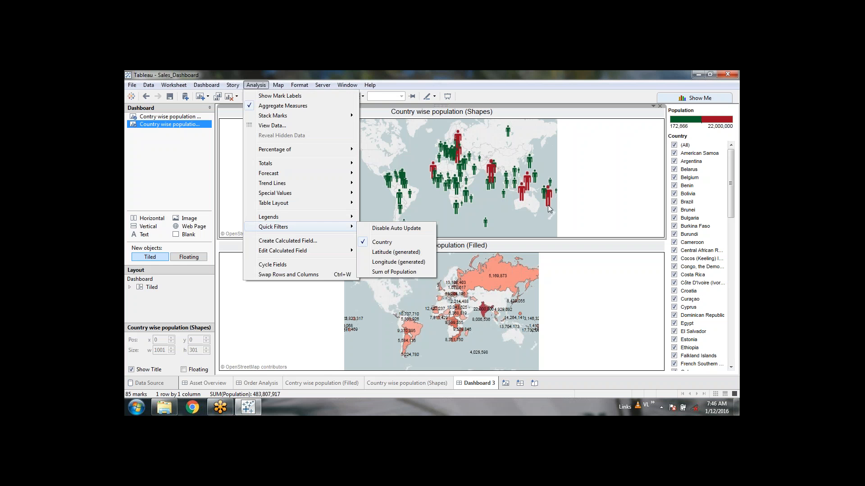
click(595, 203)
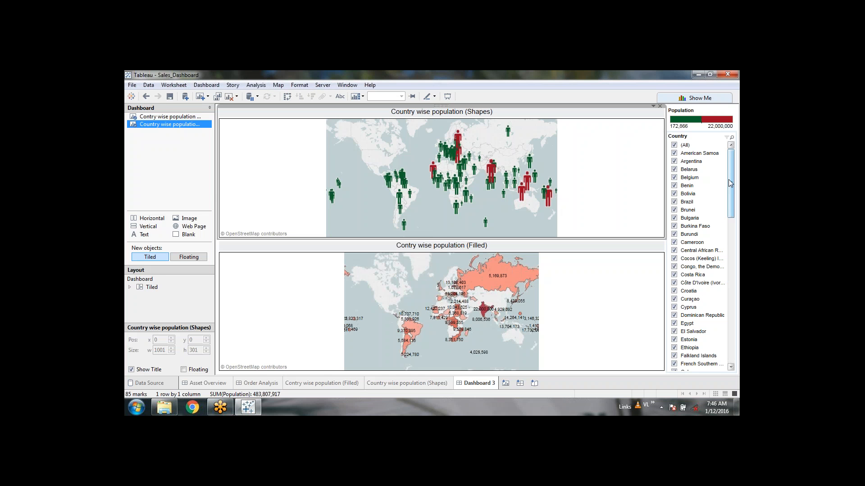
drag(732, 192, 717, 169)
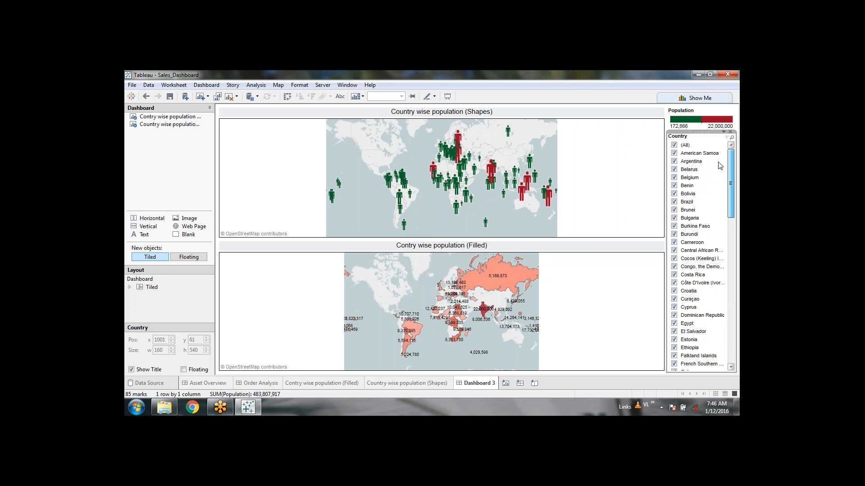
Step: Clear and reselect all countries in the Country filter, and exclude American Samoa, Argentina and Belarus
click(674, 145)
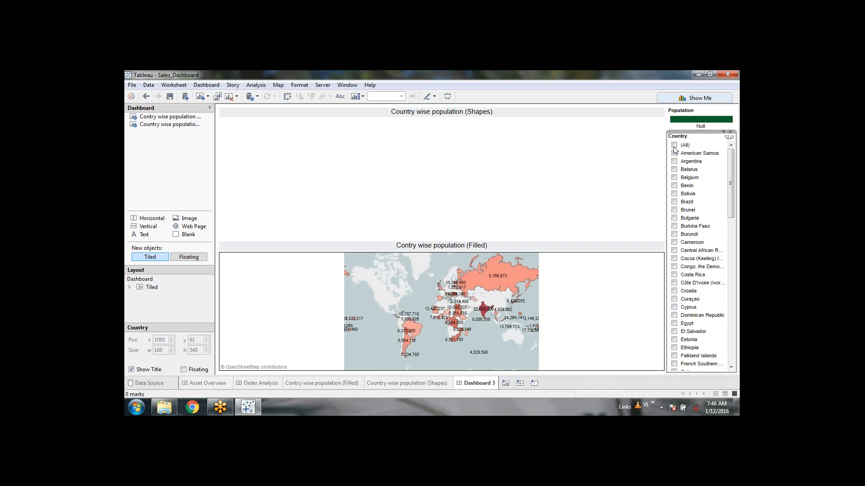
click(675, 146)
click(674, 153)
click(674, 162)
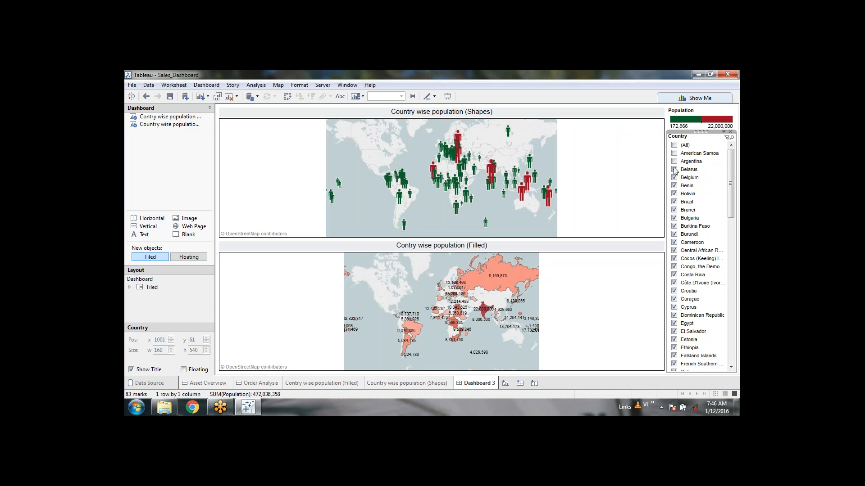
click(674, 169)
click(674, 177)
click(674, 178)
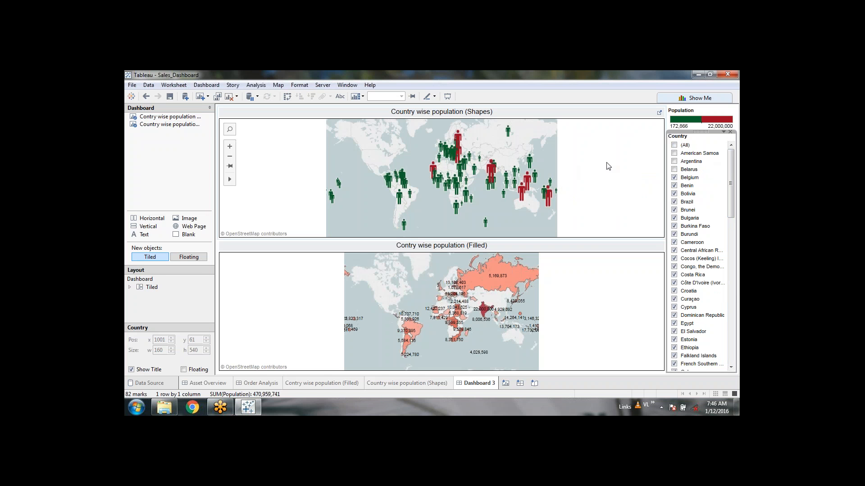
Step: Include Belarus, Argentina and American Samoa again in the Country filter
click(674, 169)
click(674, 161)
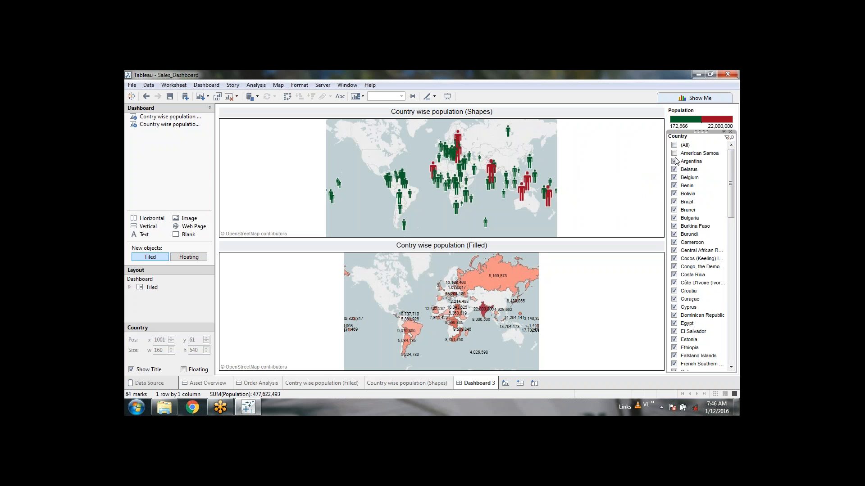
click(674, 153)
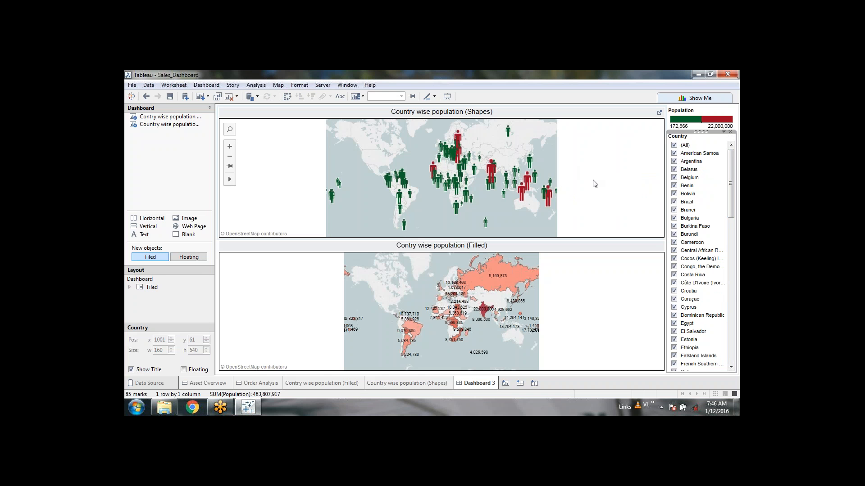
Step: Check which worksheets the Country quick filter applies to
click(621, 157)
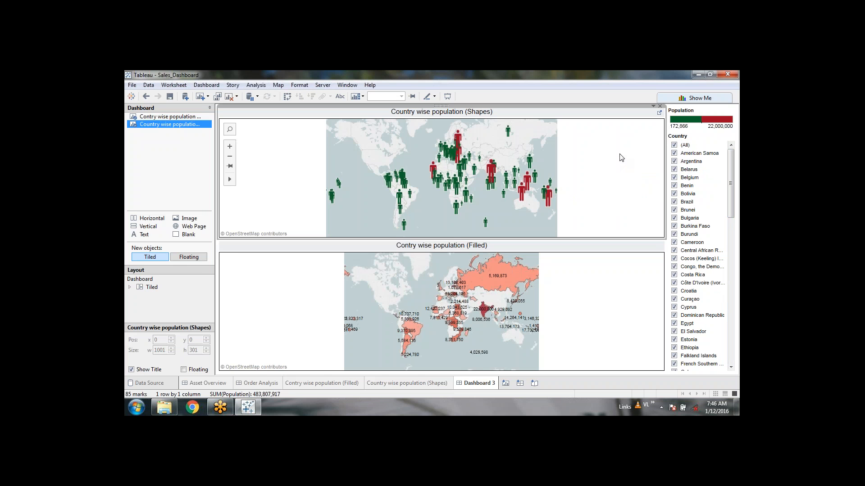
click(599, 308)
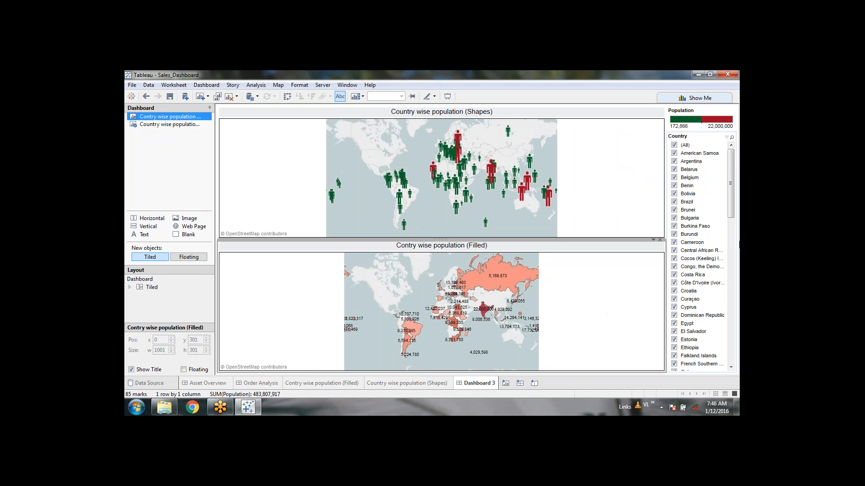
scroll(700, 284, down, 8)
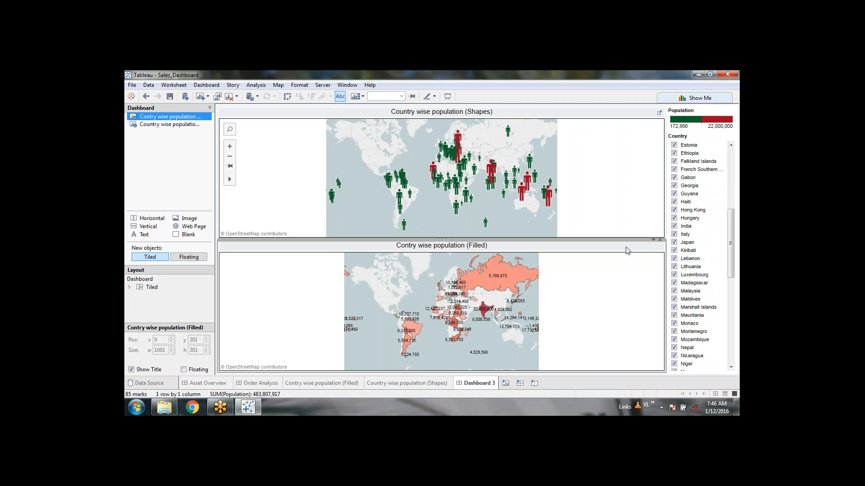
click(719, 137)
click(723, 132)
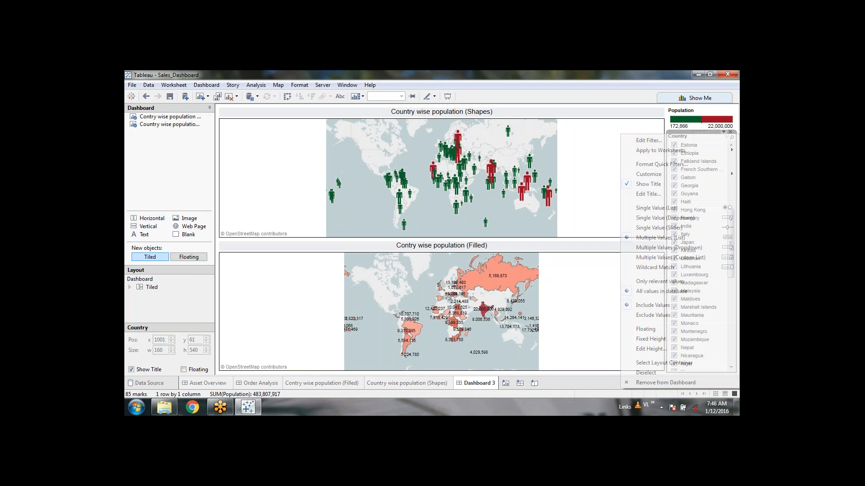
mouse_move(716, 153)
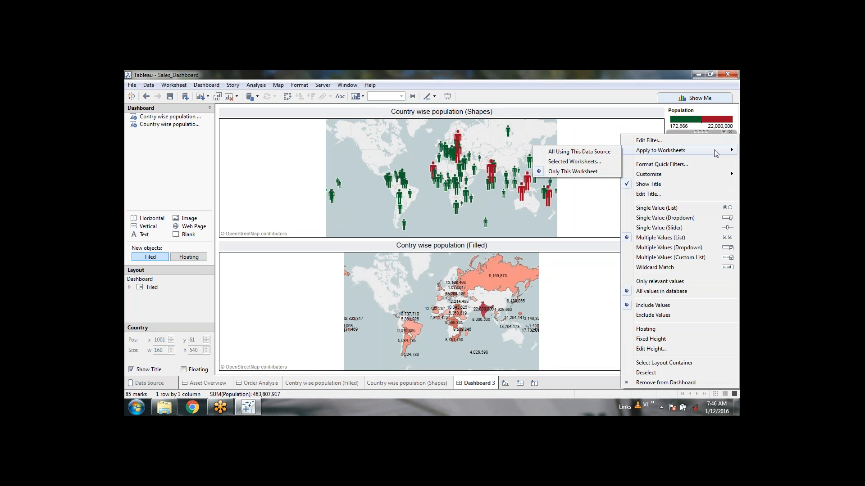
click(720, 237)
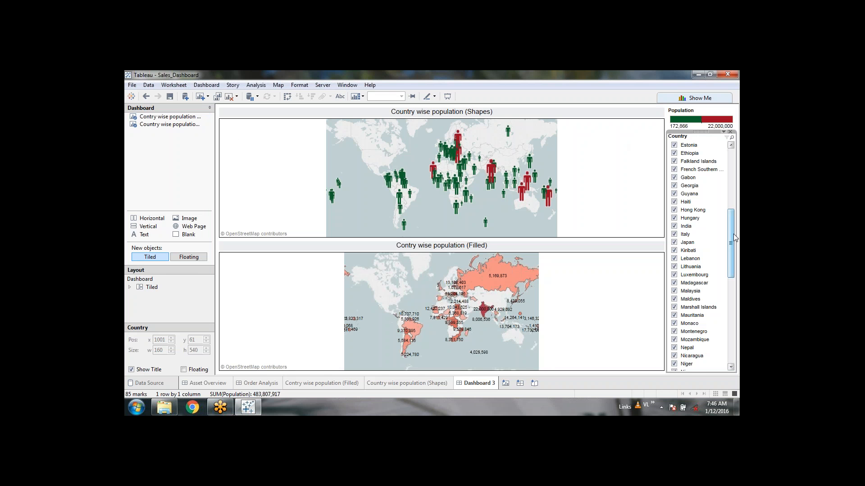
Step: Exclude Russian Federation, Saint Barthélemy, Saint Lucia, Samoa and Serbia in the Country filter
drag(731, 235, 725, 334)
click(597, 303)
click(622, 172)
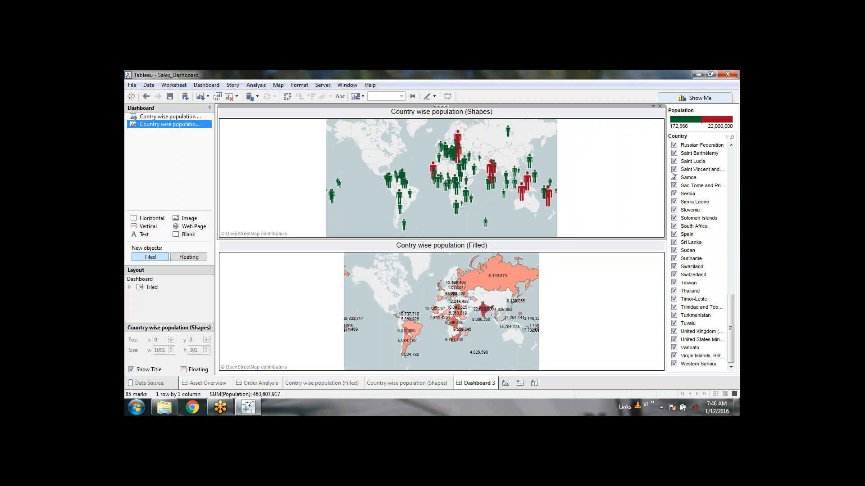
click(674, 162)
click(674, 169)
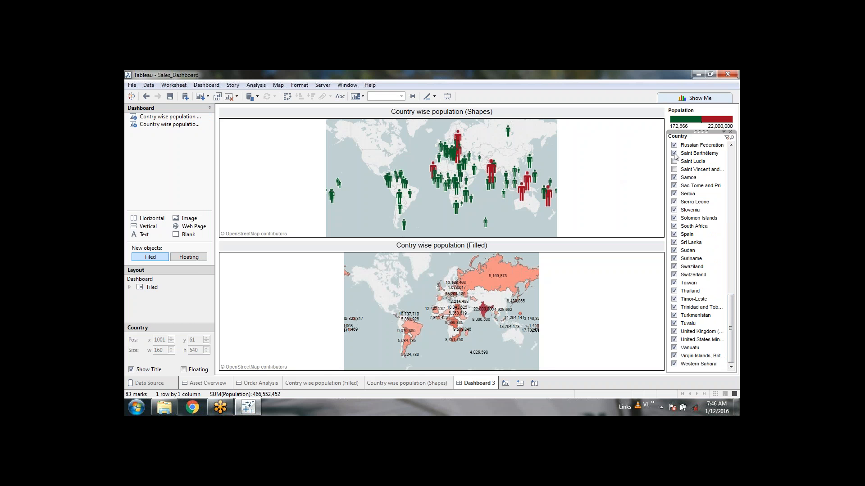
click(674, 153)
click(674, 145)
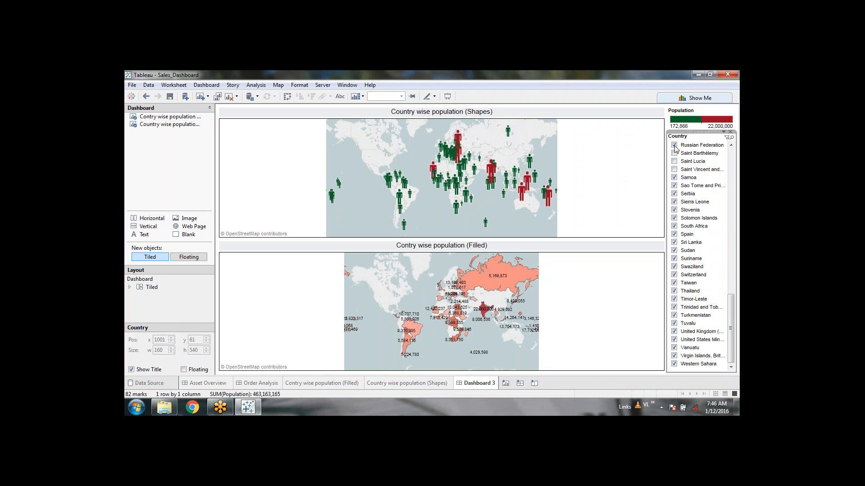
click(675, 170)
click(674, 177)
click(674, 193)
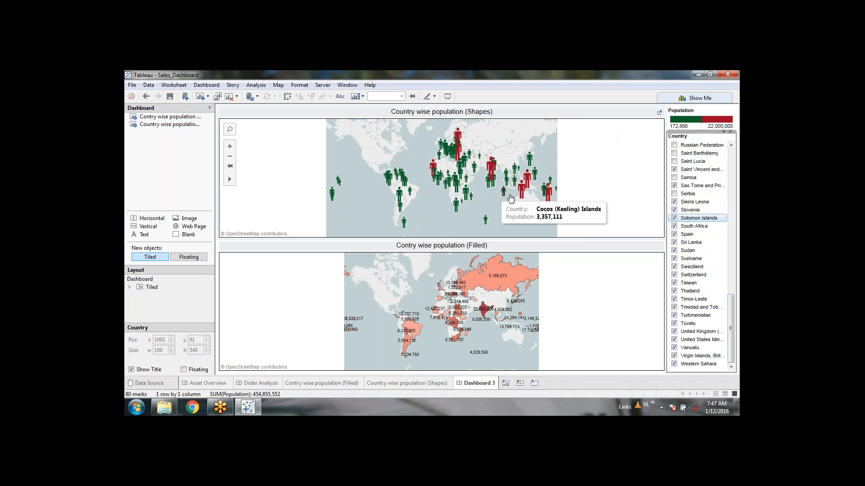
Step: Exclude Solomon Islands, Slovenia, South Africa, Spain, Sudan, Suriname and Taiwan in the Country filter
click(675, 218)
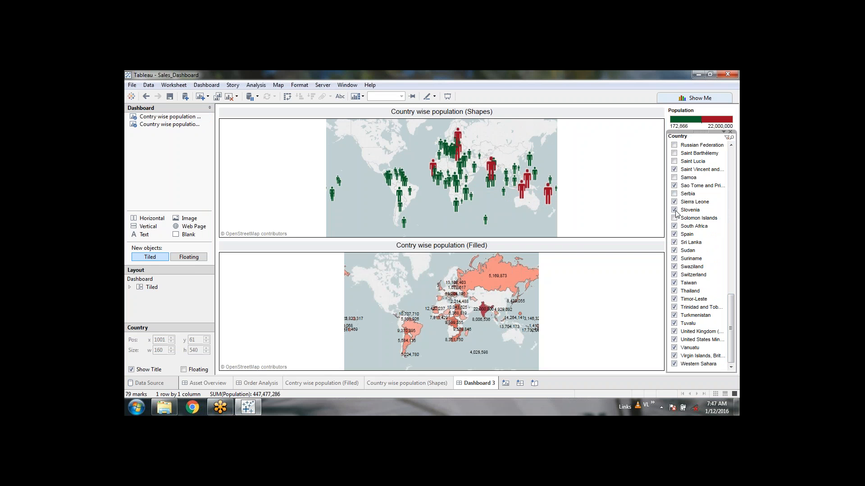
click(674, 210)
click(675, 226)
click(674, 234)
click(674, 250)
click(674, 258)
click(674, 283)
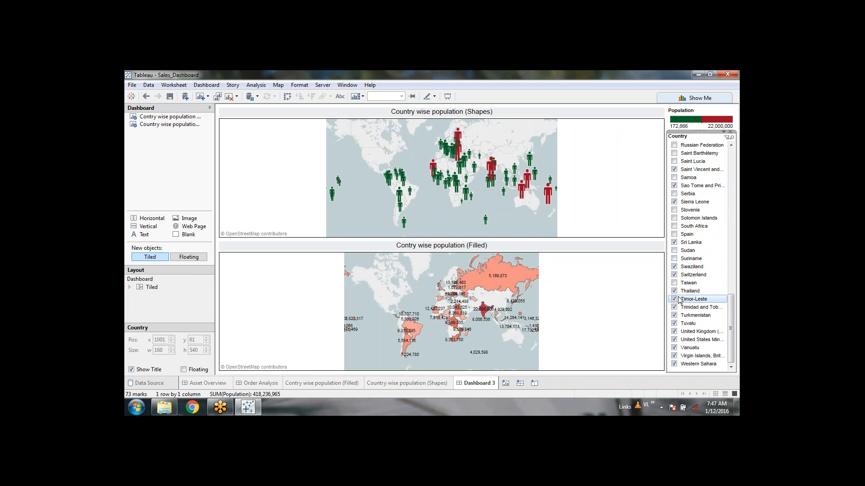
Step: Exclude Timor-Leste, Trinidad and Tobago, Turkmenistan, Tuvalu and United Kingdom in the Country filter
click(675, 299)
click(675, 307)
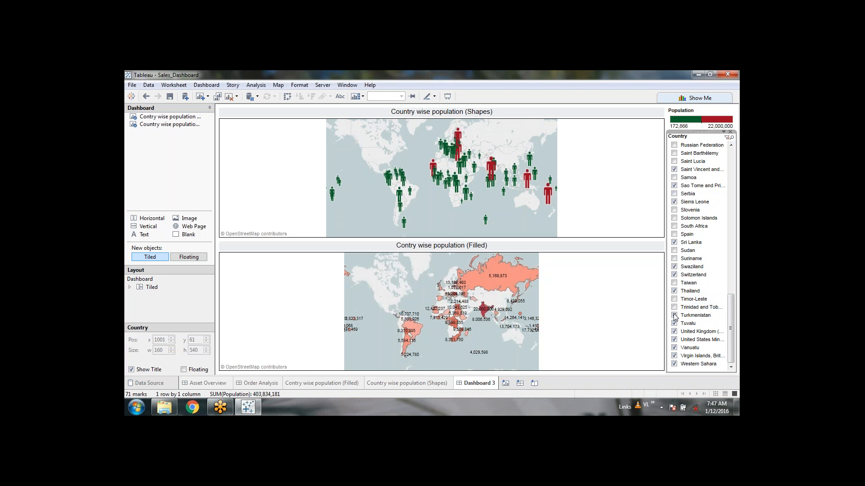
click(674, 315)
click(674, 323)
click(674, 332)
Step: Exclude and re-include India in the Country filter to test its effect on the maps
scroll(674, 203, up, 6)
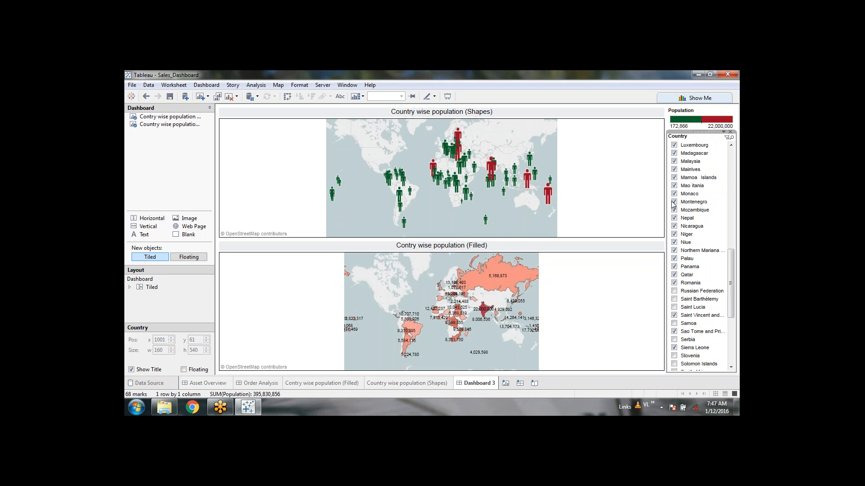
scroll(673, 203, up, 3)
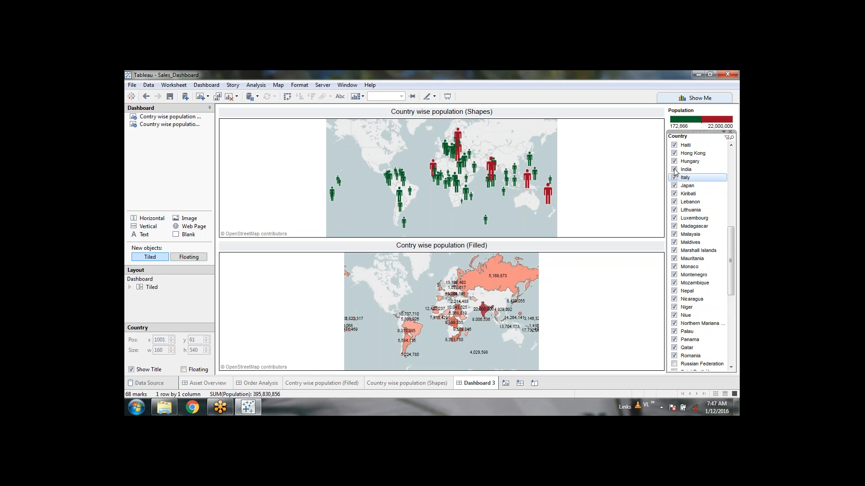
click(674, 170)
click(674, 170)
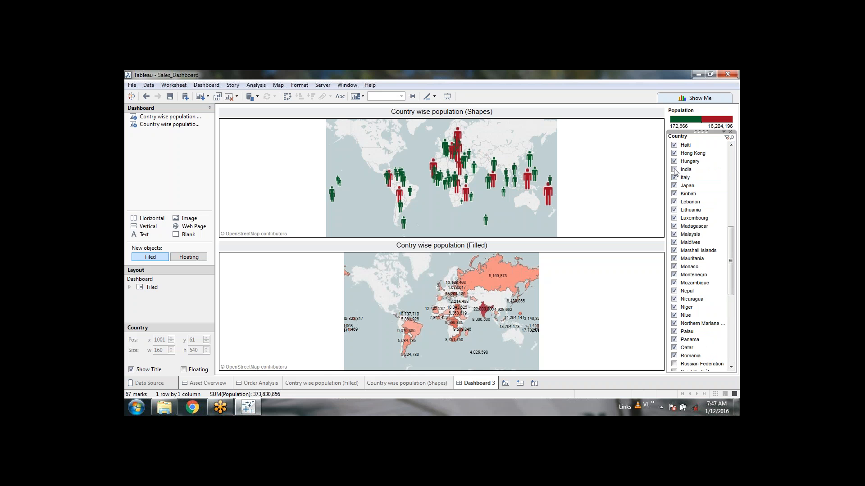
click(674, 169)
click(674, 169)
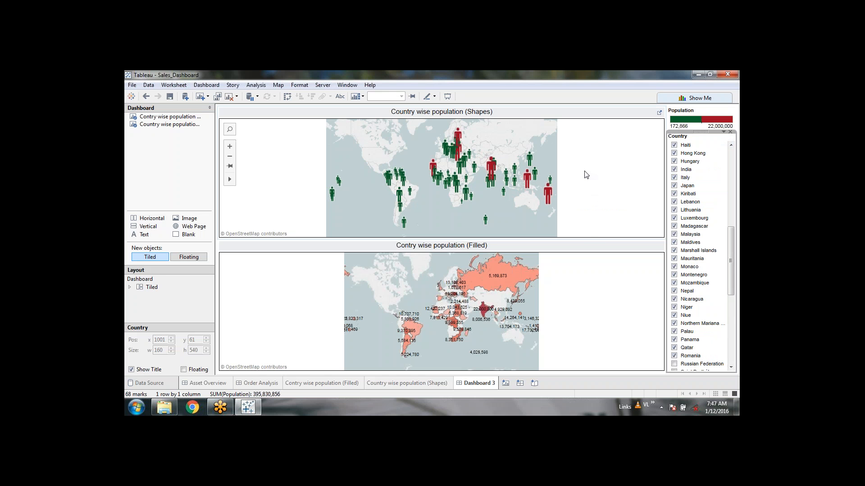
Step: Apply the Country quick filter to all worksheets using this data source
click(724, 132)
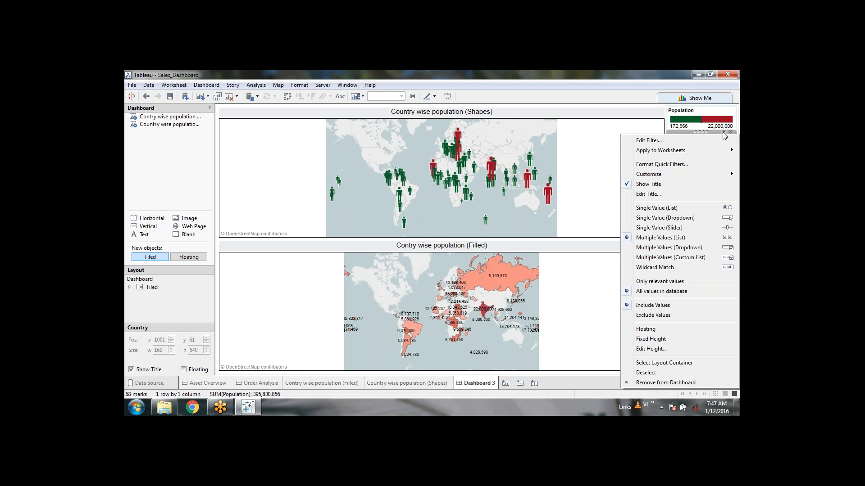
mouse_move(678, 154)
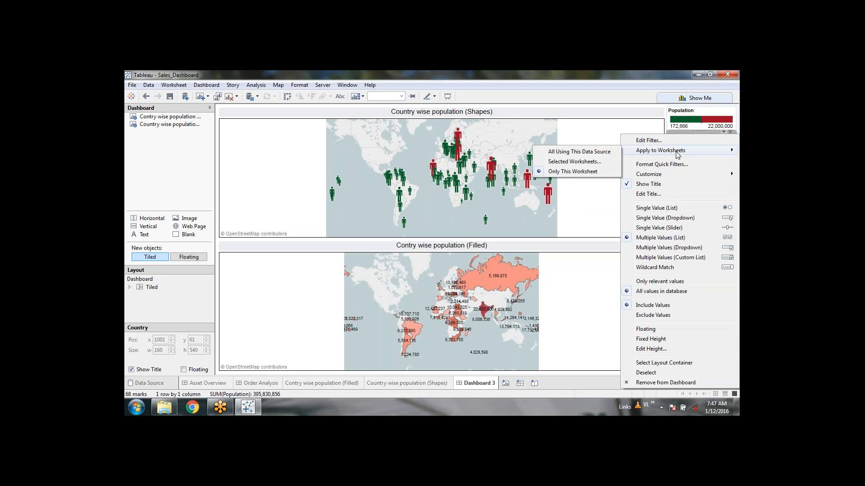
click(601, 153)
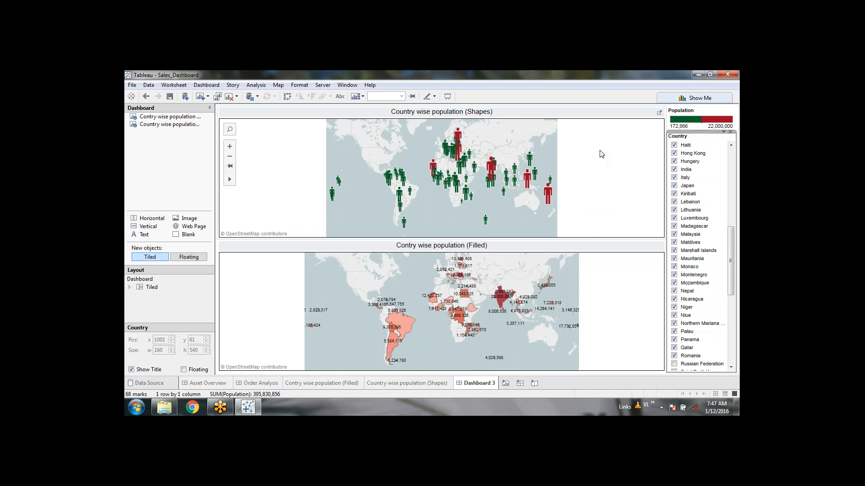
Step: Toggle India in the Country filter to test both maps, and reset the filter to all countries
click(675, 170)
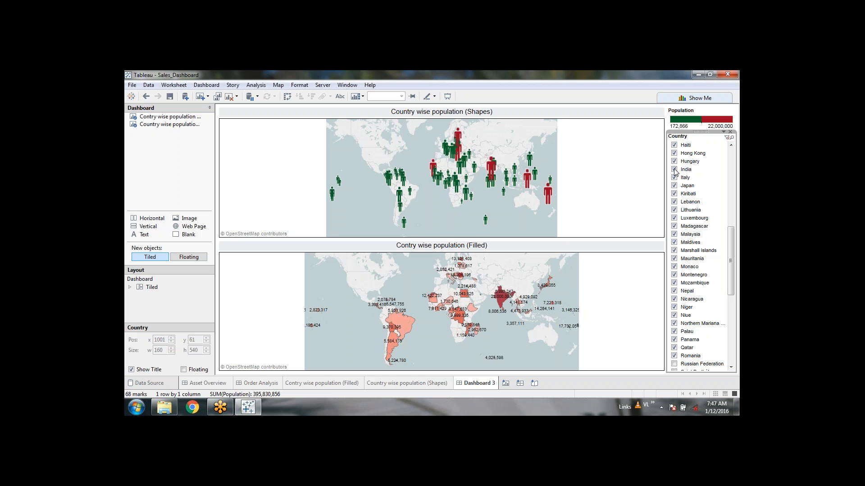
click(674, 170)
click(675, 170)
click(674, 170)
click(674, 170)
click(674, 170)
click(674, 170)
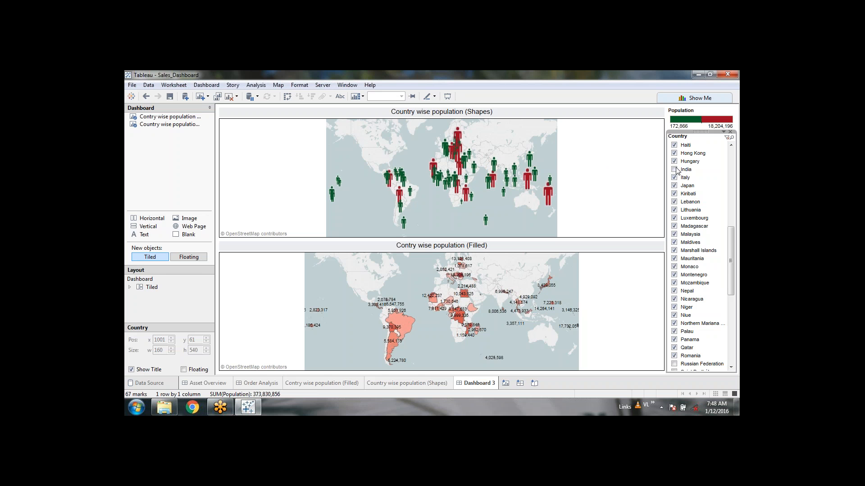
click(726, 138)
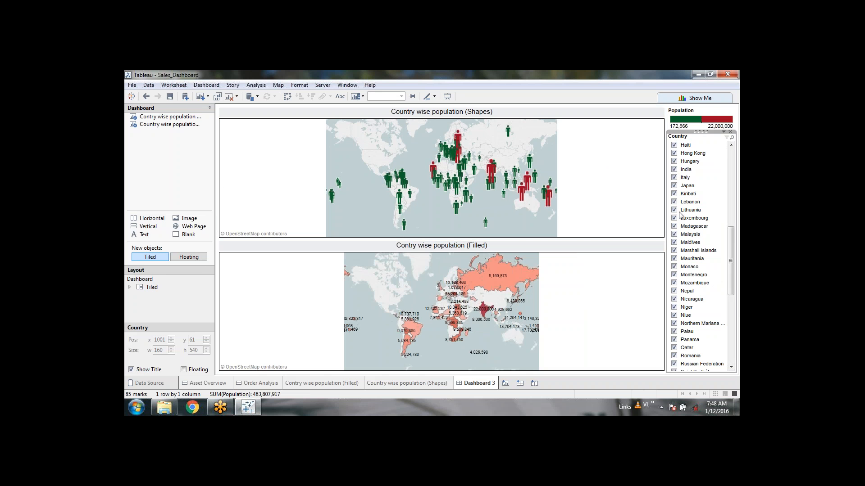
Step: Open the Contry wise population (Filled) worksheet and view the fields of the Order Data Model and AssetDataModel data sources
click(395, 384)
click(478, 383)
click(310, 383)
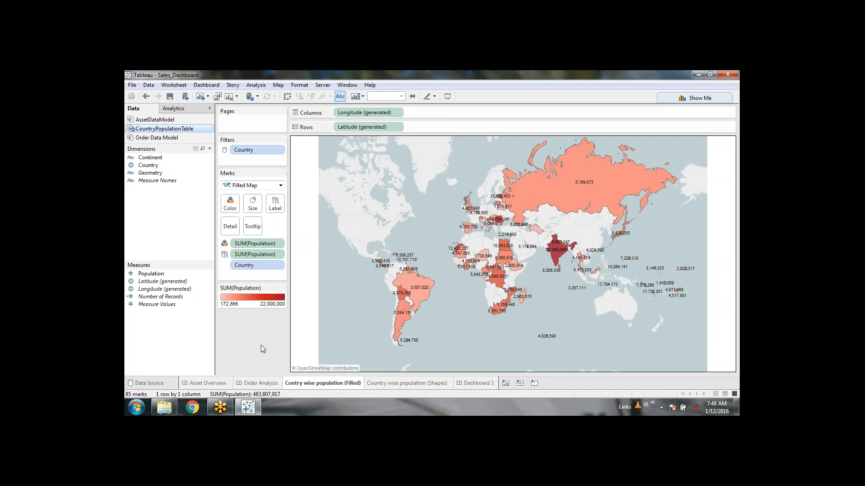
click(175, 138)
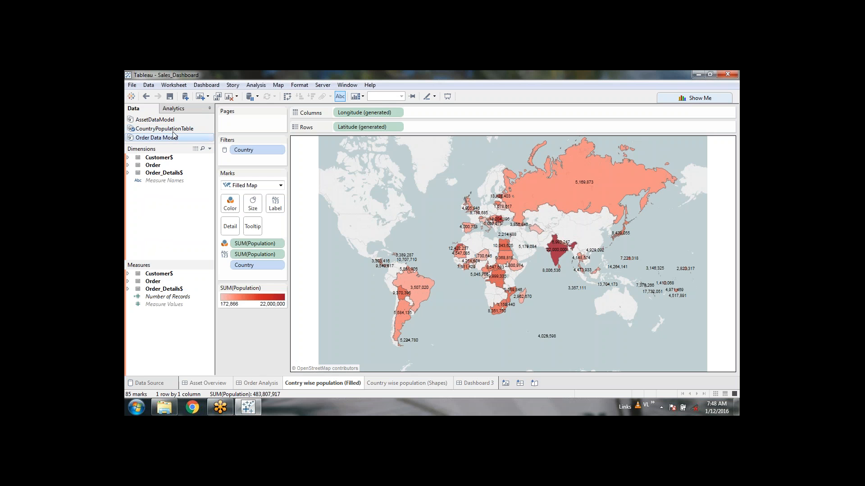
click(172, 121)
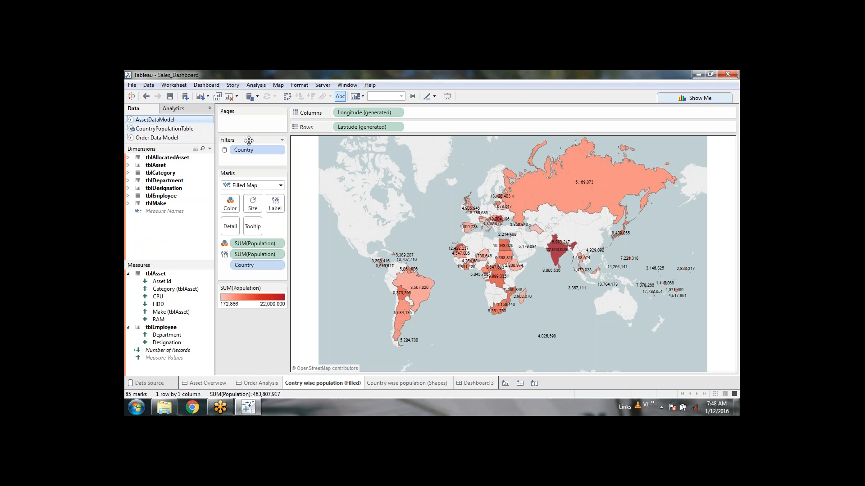
Step: View the fields of the Order Data Model, AssetDataModel and CountryPopulationTable data sources to compare them
click(174, 137)
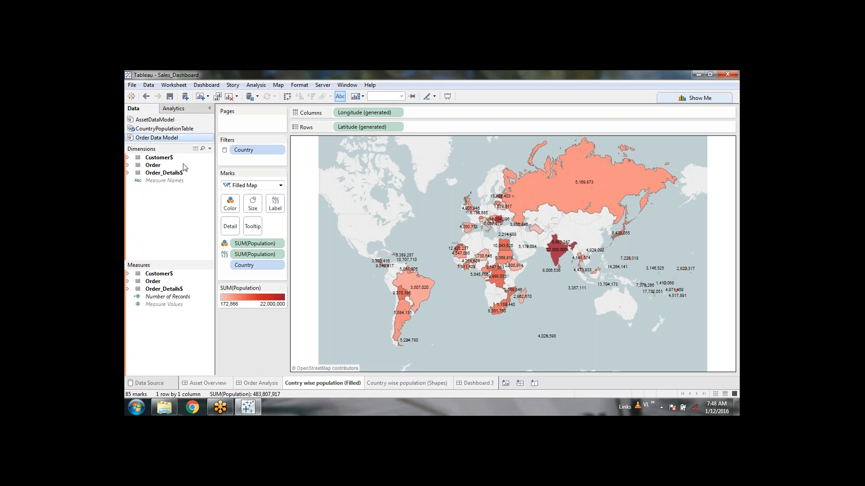
click(188, 121)
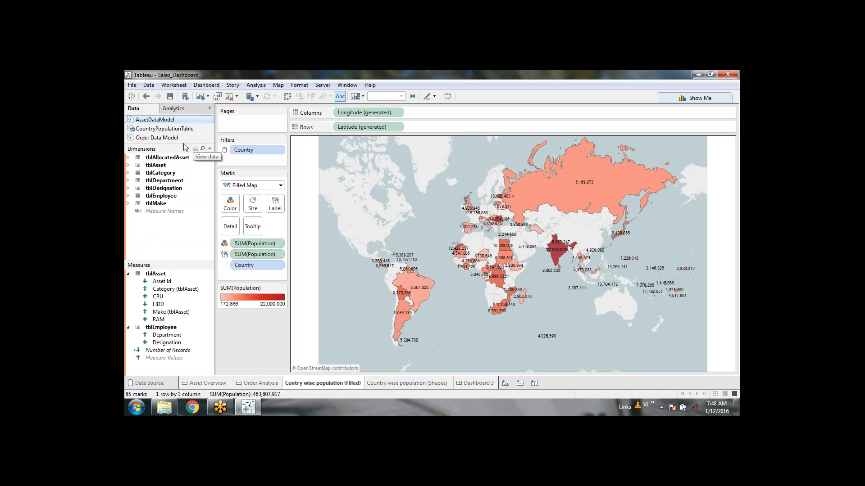
click(183, 139)
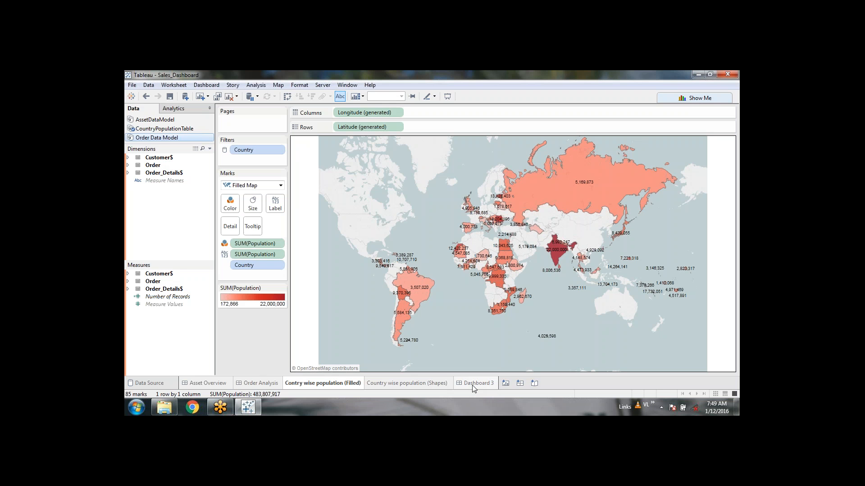
mouse_move(472, 388)
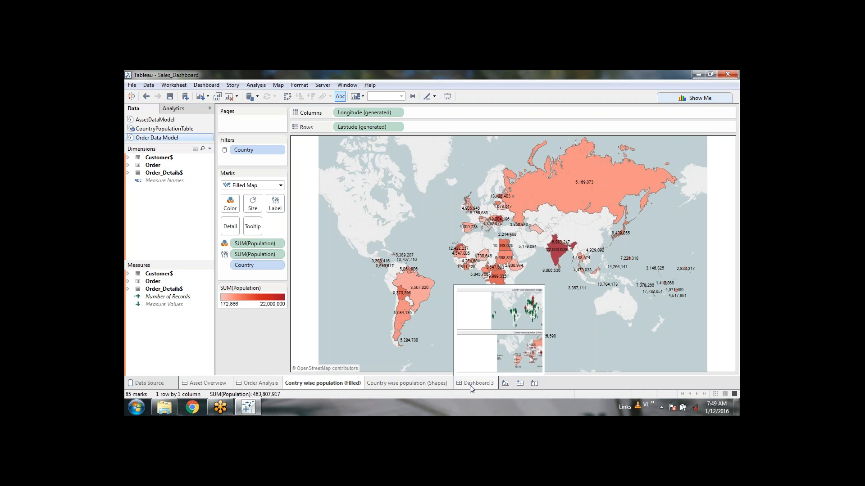
click(182, 130)
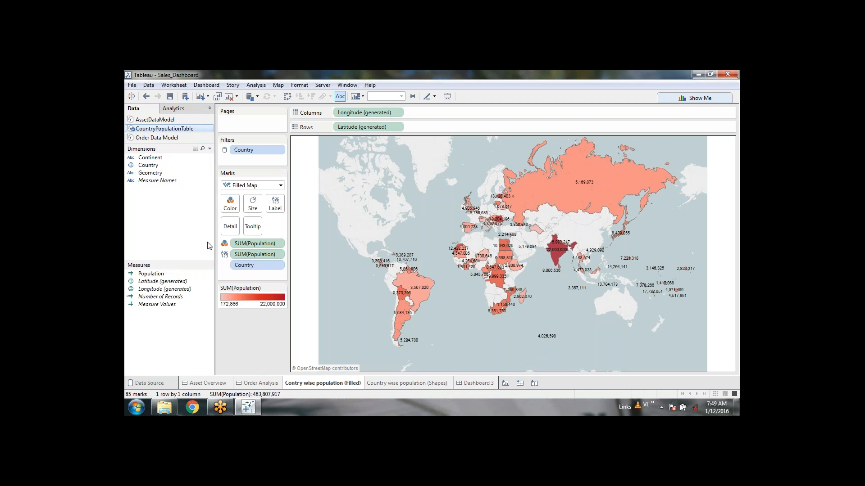
Step: Return to Dashboard 3 and exclude and re-include India in the Country filter to test its effect on both maps
click(481, 384)
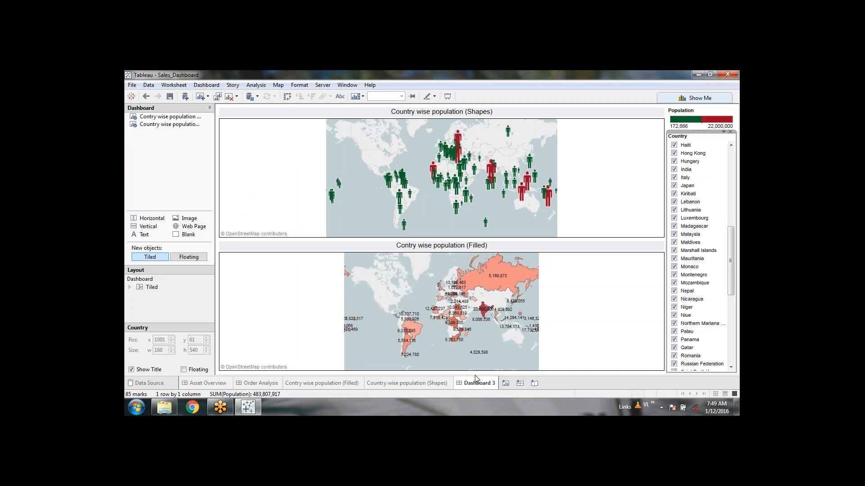
click(594, 168)
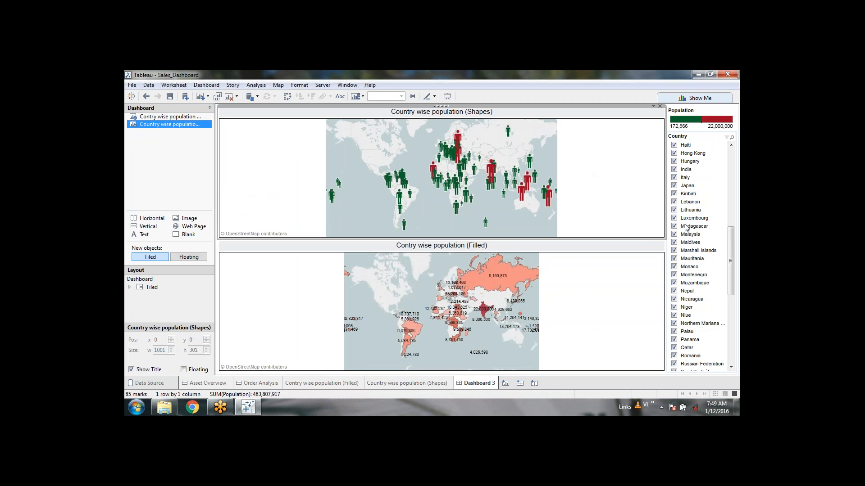
click(586, 296)
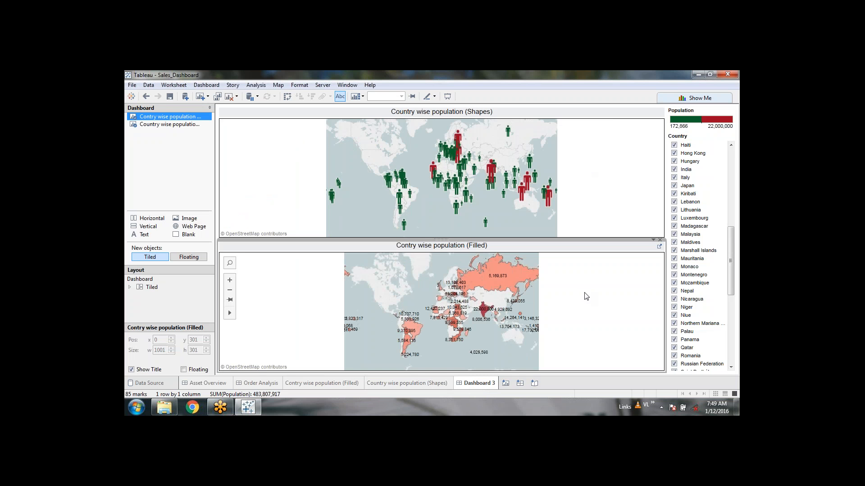
click(675, 170)
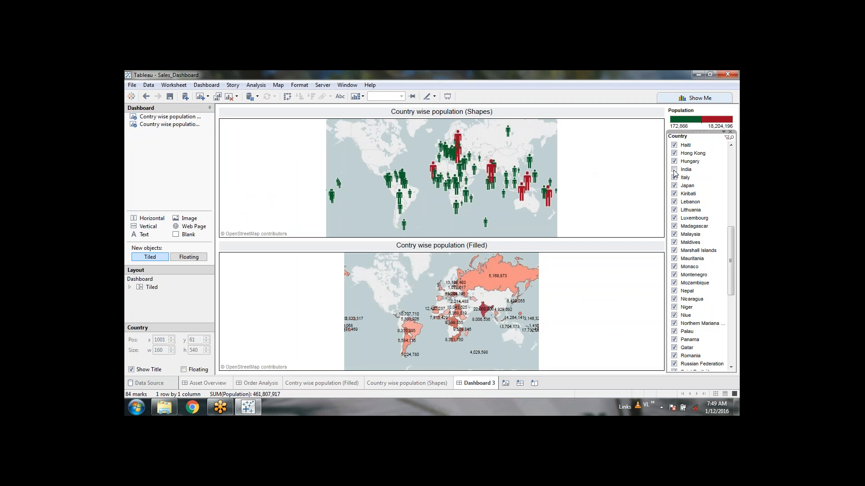
click(674, 170)
click(675, 178)
click(674, 170)
click(675, 177)
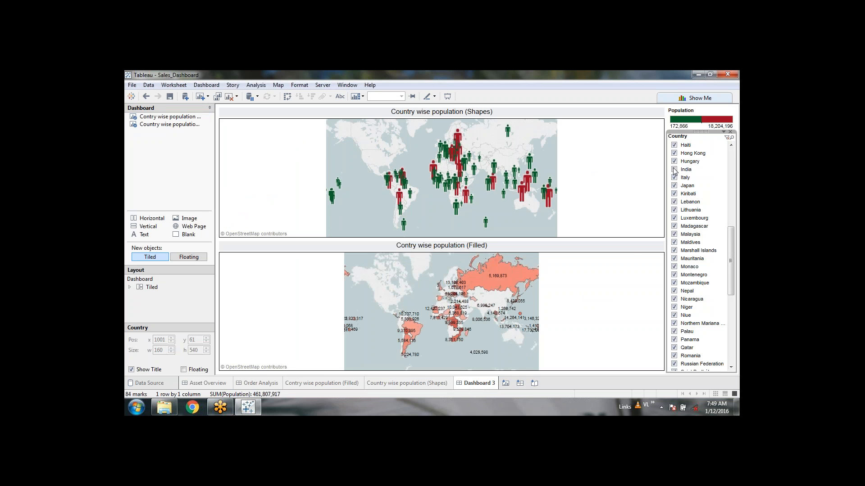
click(622, 272)
click(623, 203)
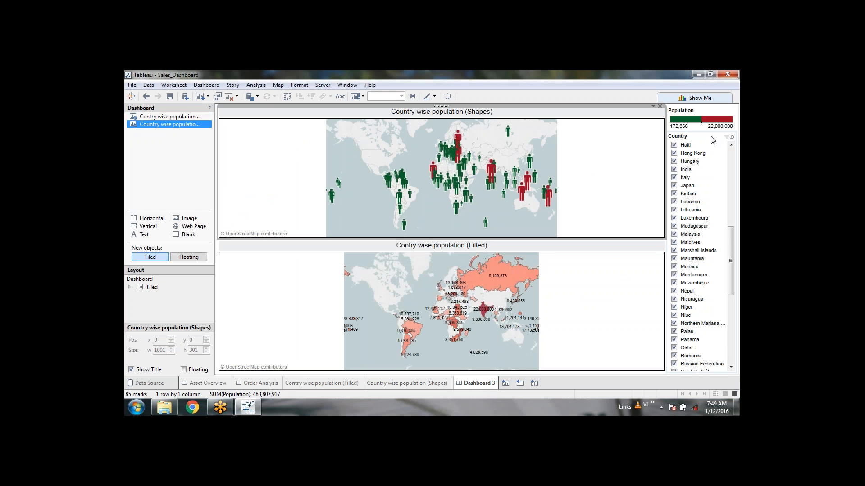
Step: Add the Population color legend of the Contry wise population (Filled) map to the dashboard
click(730, 193)
click(731, 153)
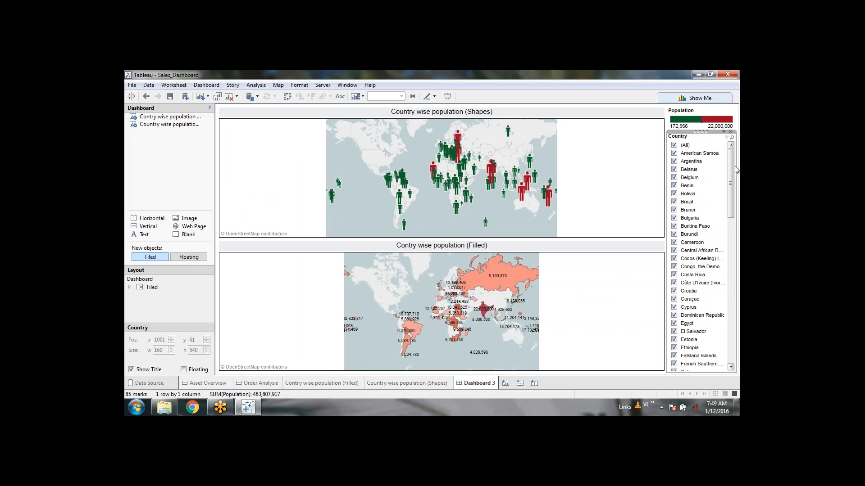
click(583, 285)
right_click(587, 276)
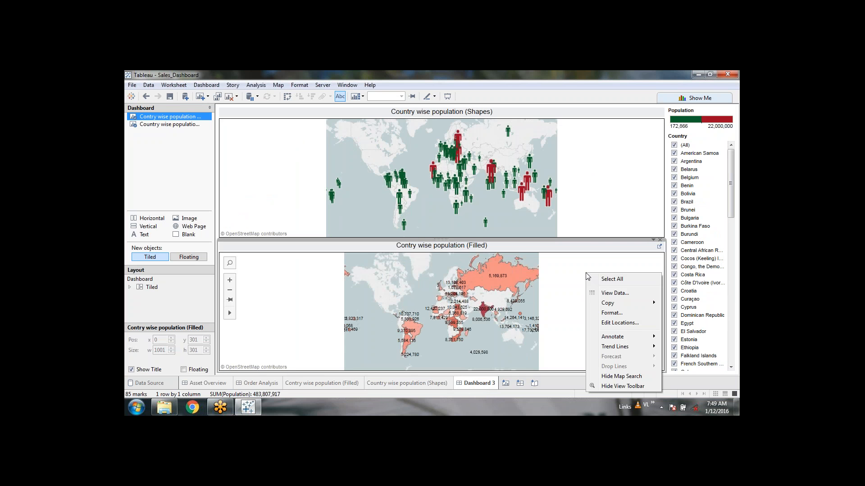
click(585, 267)
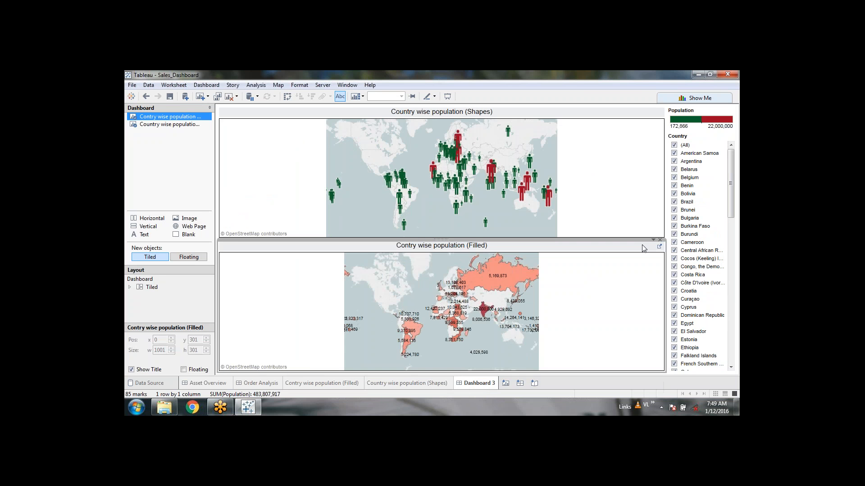
click(653, 239)
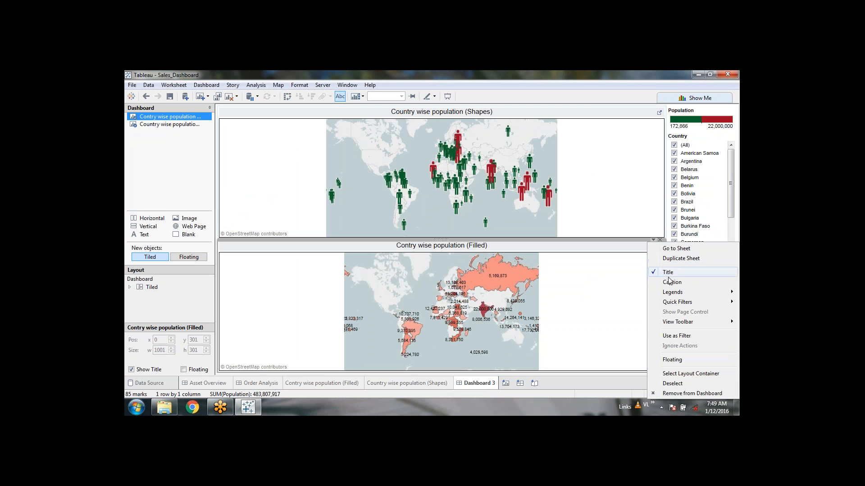
mouse_move(673, 293)
click(634, 297)
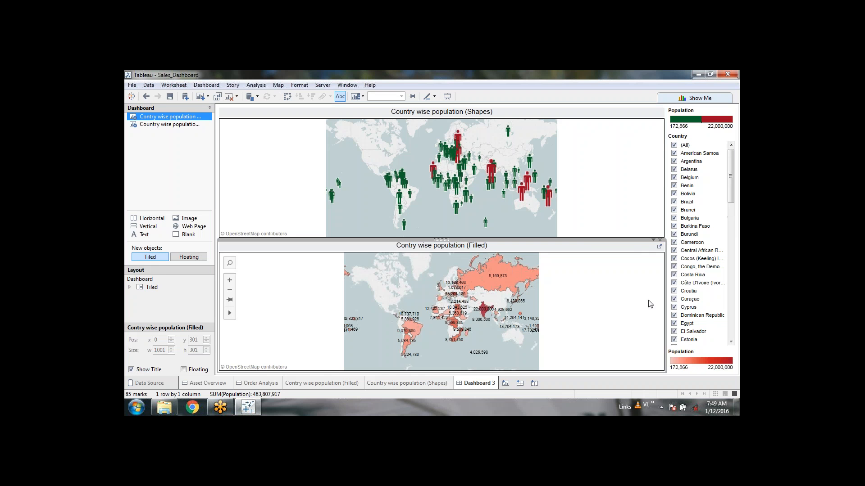
click(715, 346)
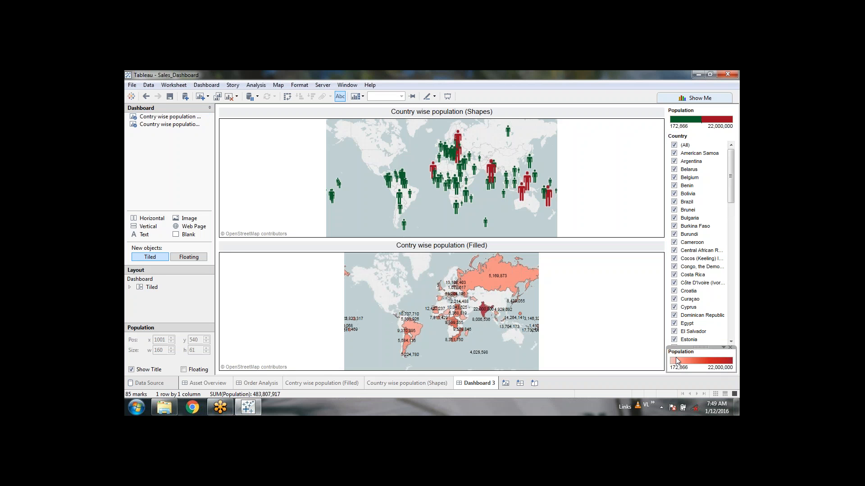
Step: Remove the Country quick filter from the dashboard
click(704, 137)
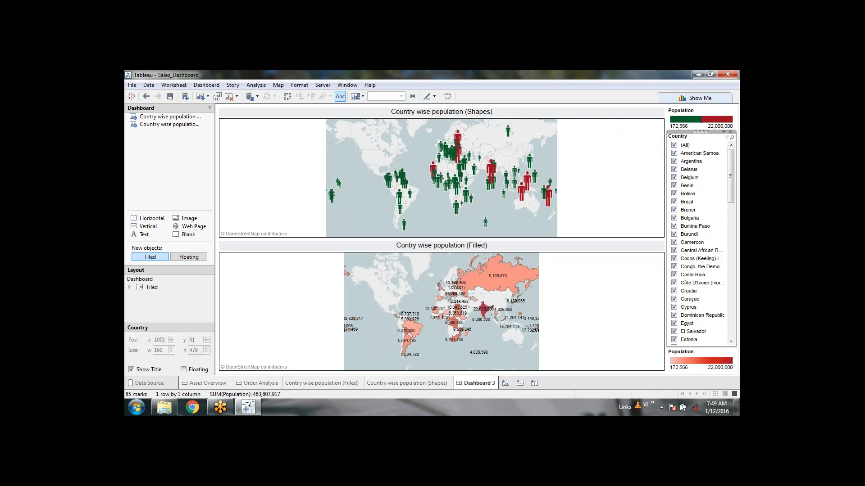
click(730, 133)
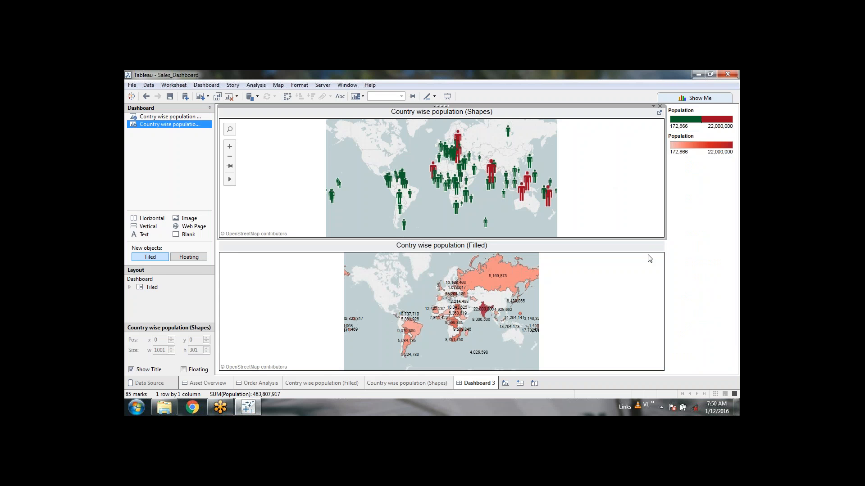
Step: Examine which quick filters are offered for the Shapes map and for the Filled map on the dashboard
click(612, 308)
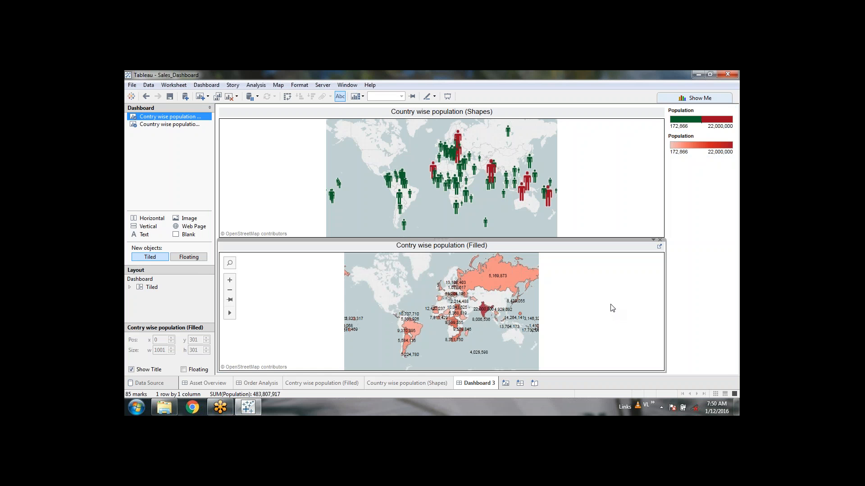
click(609, 181)
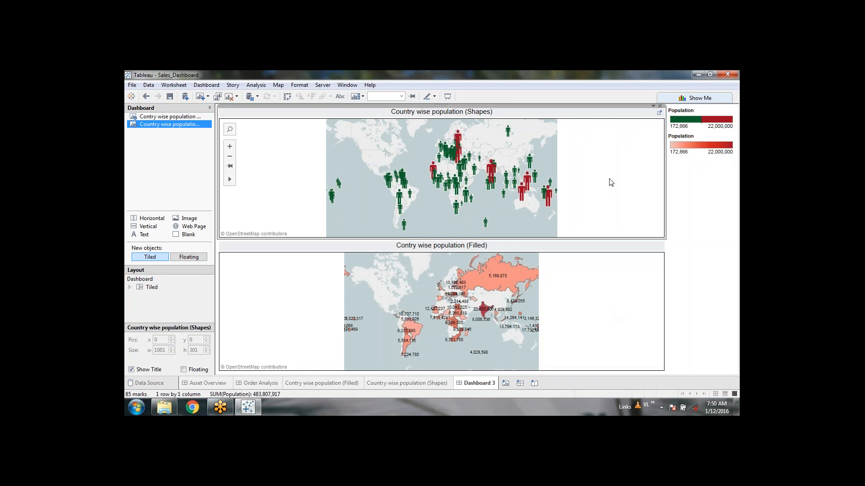
click(263, 86)
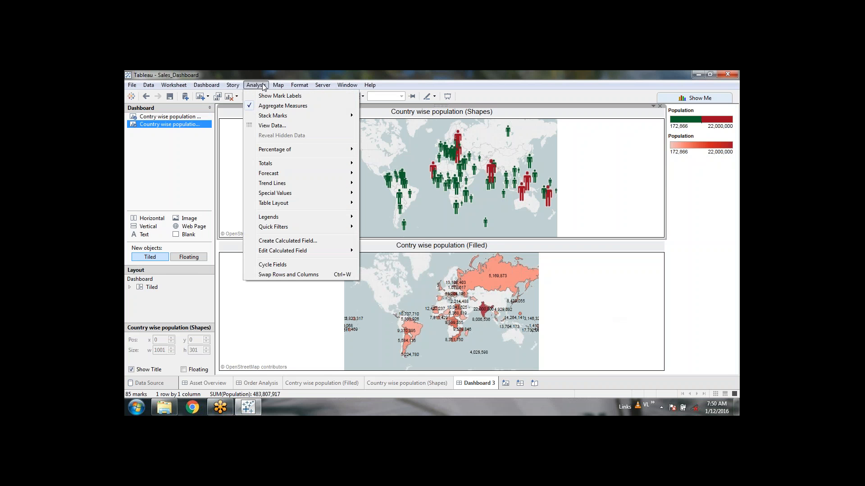
mouse_move(287, 230)
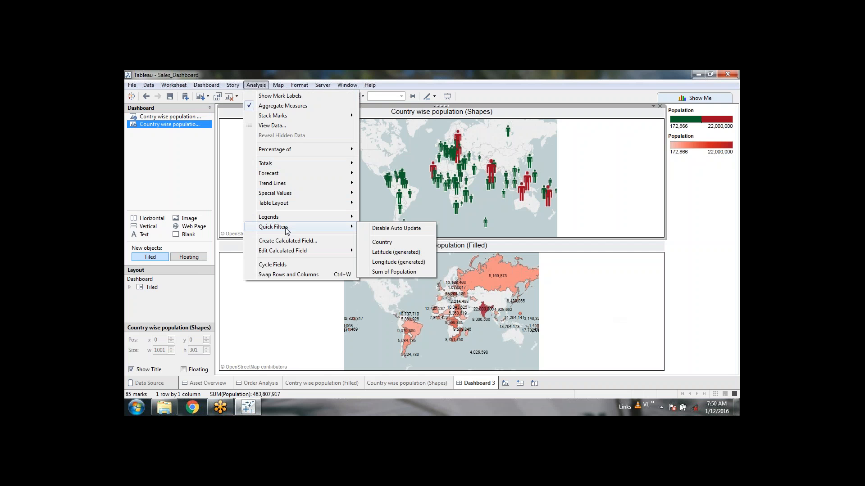
click(704, 311)
click(579, 282)
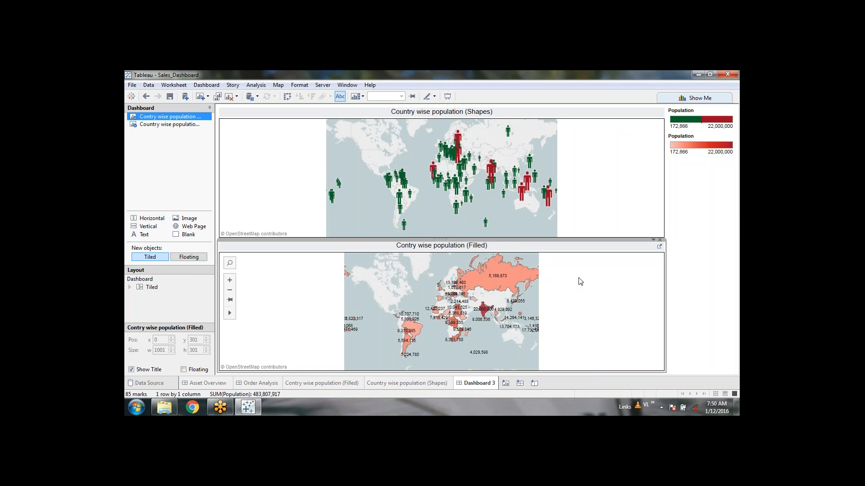
click(254, 87)
mouse_move(291, 219)
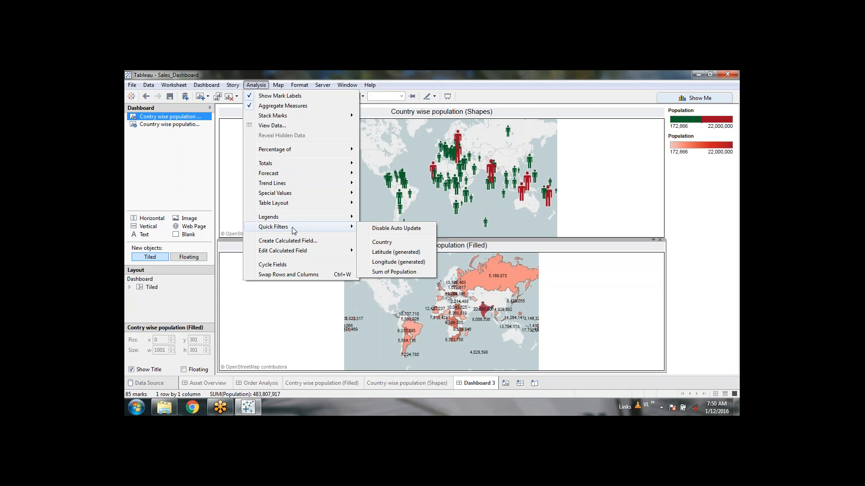
click(597, 177)
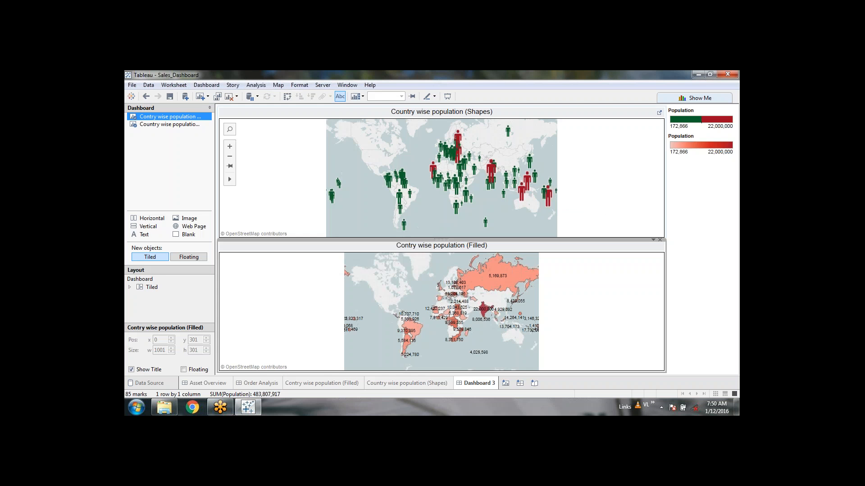
Step: Add the Country quick filter to the dashboard from the Country wise population (Shapes) map
click(330, 171)
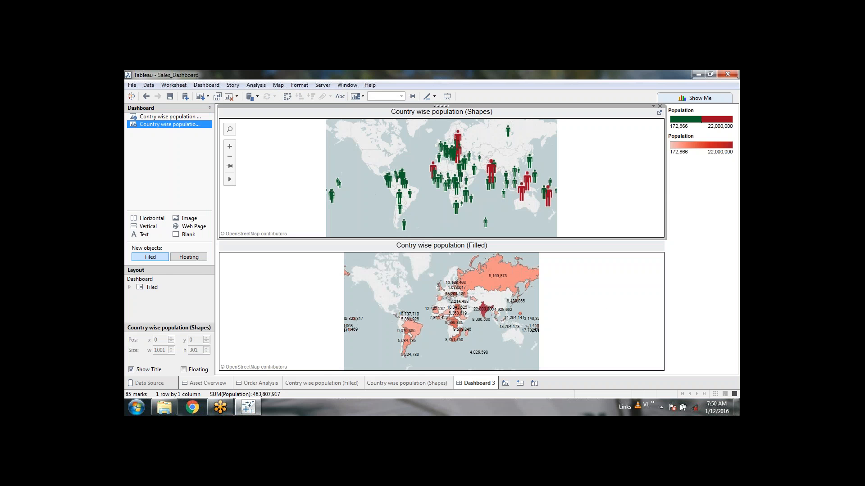
click(300, 86)
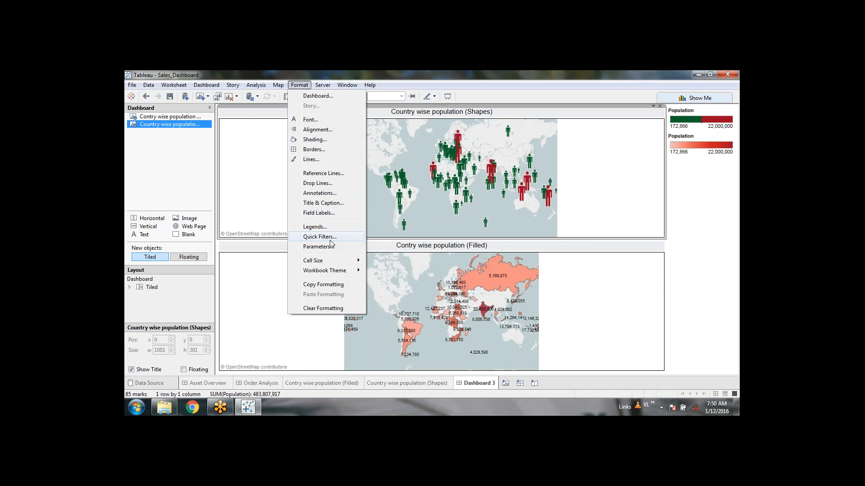
click(639, 207)
click(256, 85)
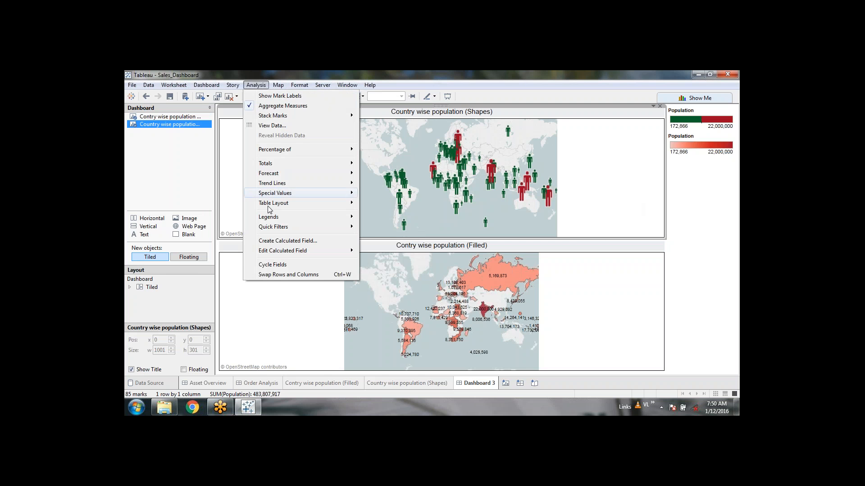
click(391, 242)
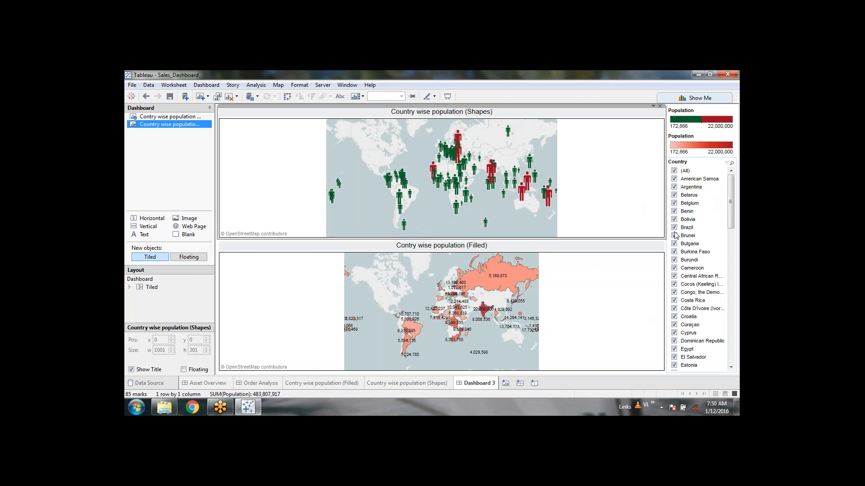
Step: Toggle Belgium and India in the new Country filter to test both maps, leaving all countries included
click(675, 204)
click(674, 204)
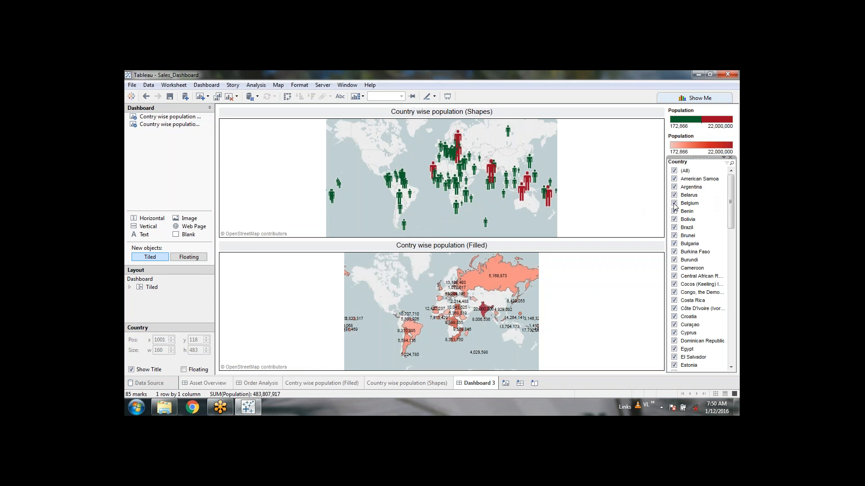
scroll(674, 206, down, 7)
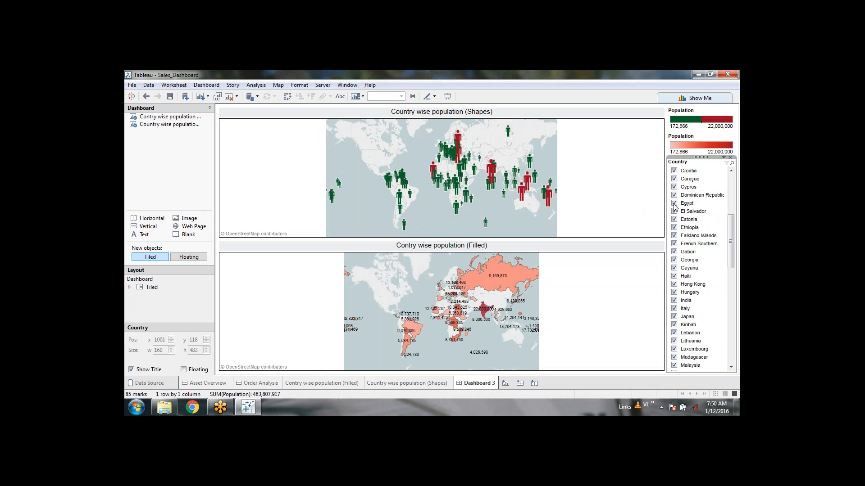
click(674, 300)
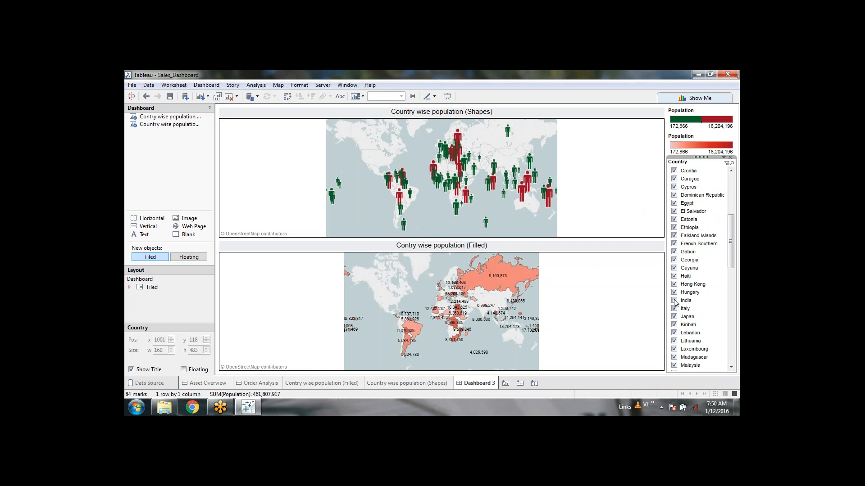
click(674, 301)
click(674, 301)
click(674, 300)
click(674, 300)
click(674, 301)
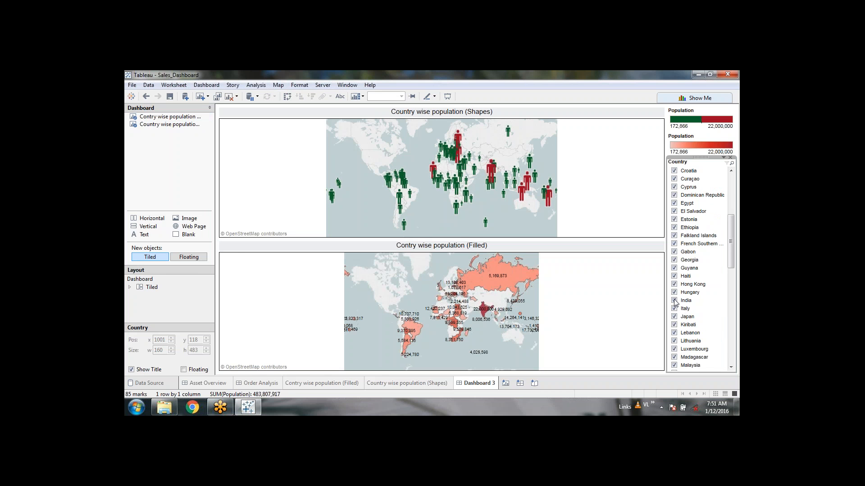
click(637, 171)
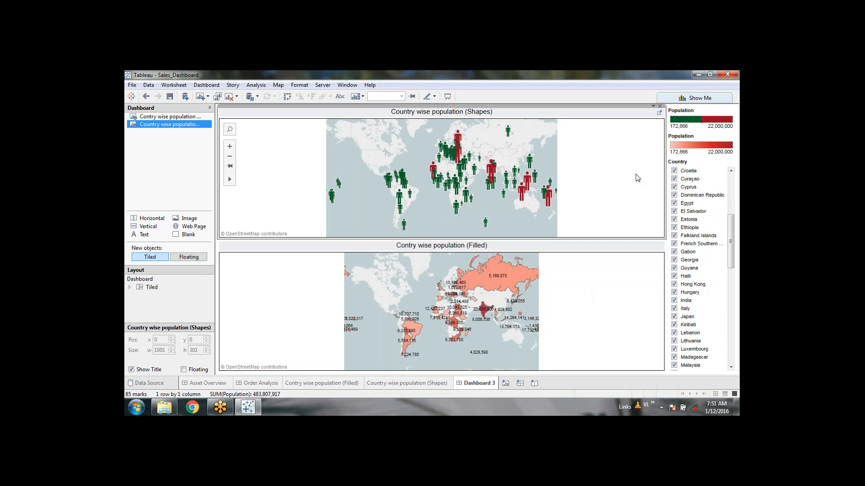
click(624, 310)
click(605, 207)
click(598, 299)
click(605, 208)
click(609, 304)
click(611, 219)
click(613, 282)
click(615, 283)
click(618, 287)
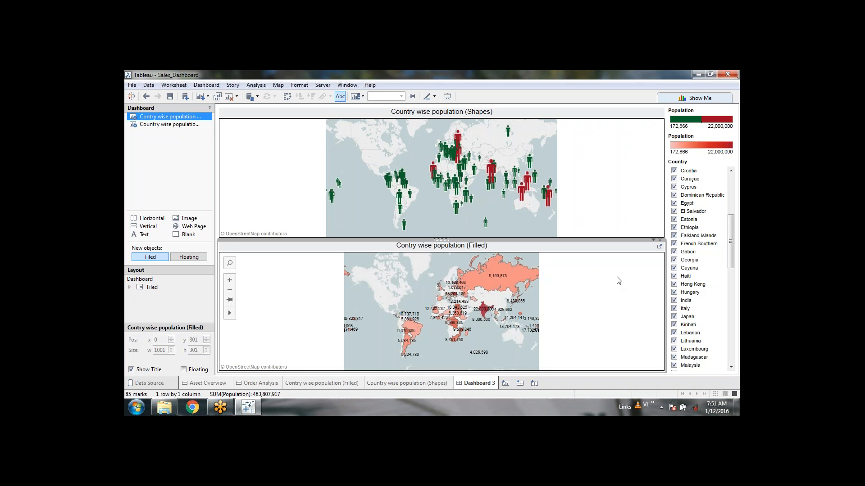
click(608, 200)
click(610, 290)
click(610, 187)
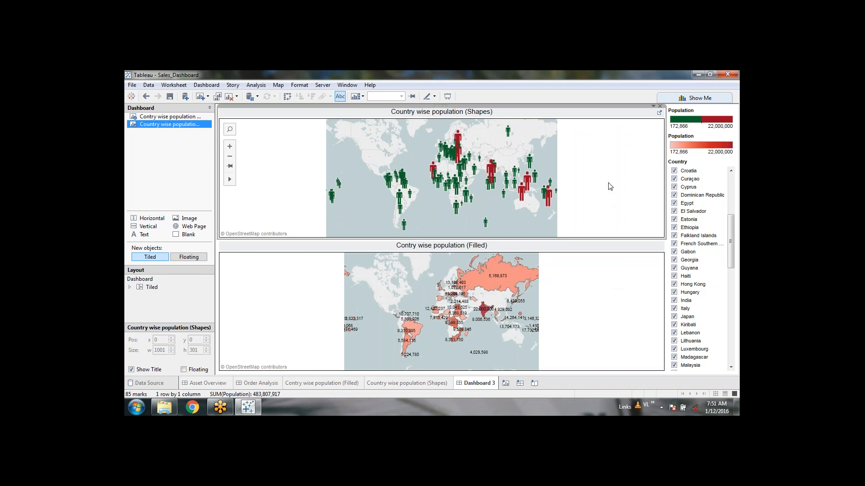
click(628, 282)
click(626, 214)
click(628, 294)
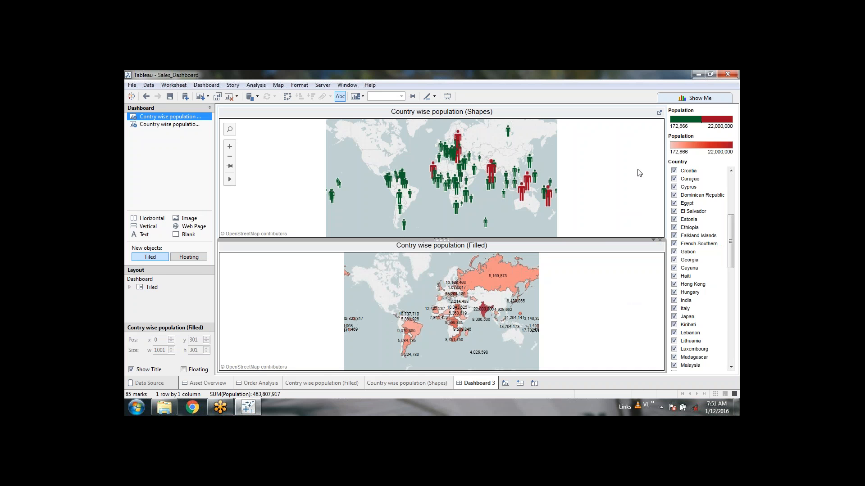
click(638, 173)
click(642, 276)
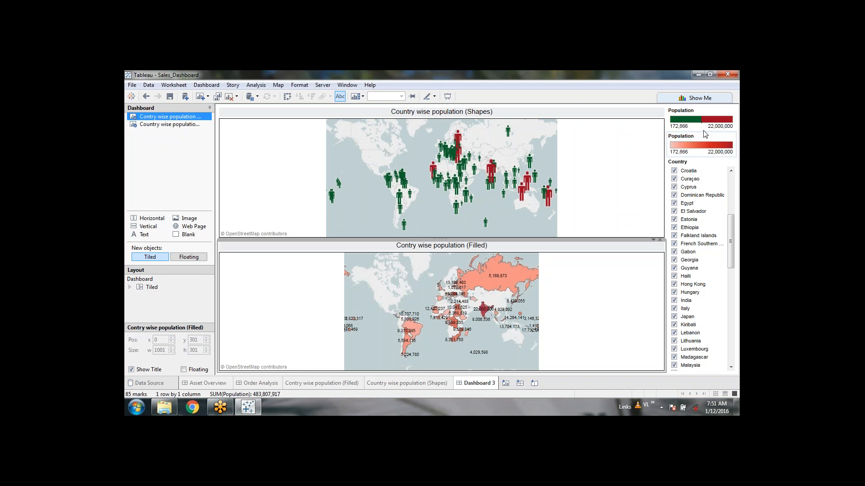
Step: Make the green-to-red Population legend floating and place it in the empty lower-right corner of the Shapes map
click(705, 116)
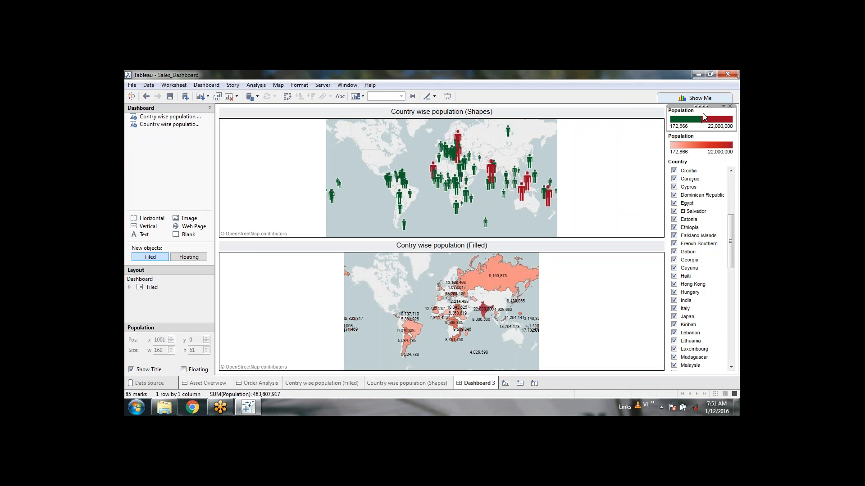
click(685, 141)
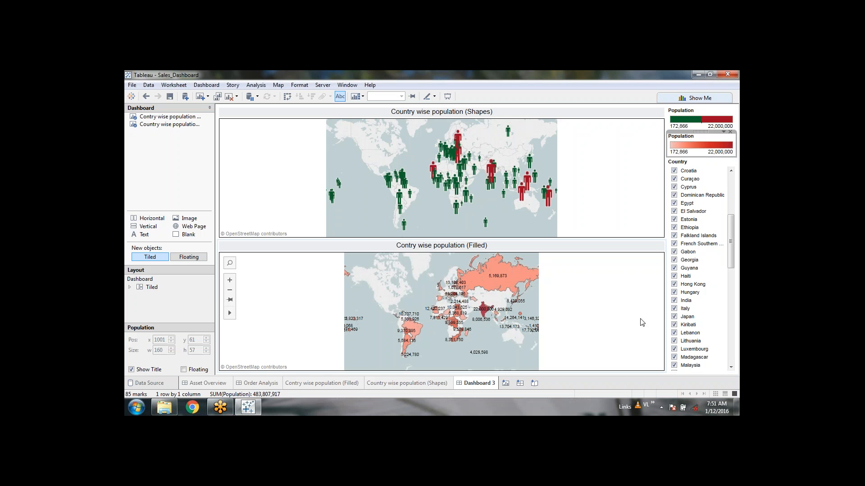
click(706, 113)
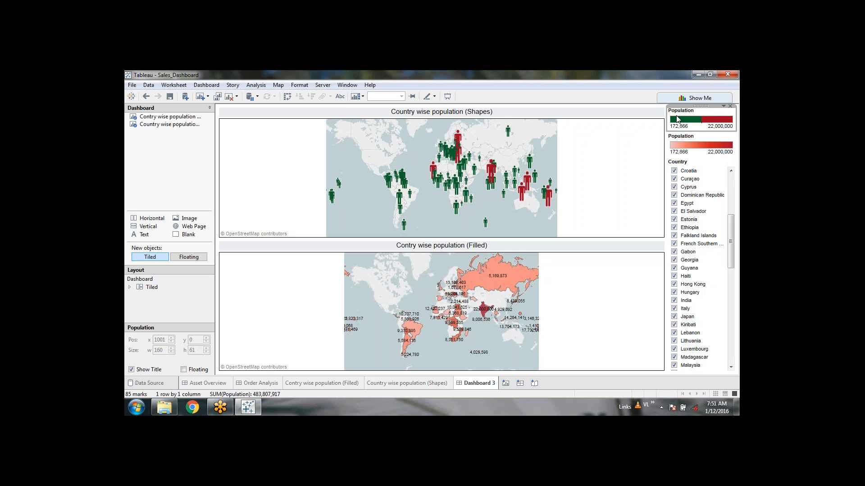
click(724, 107)
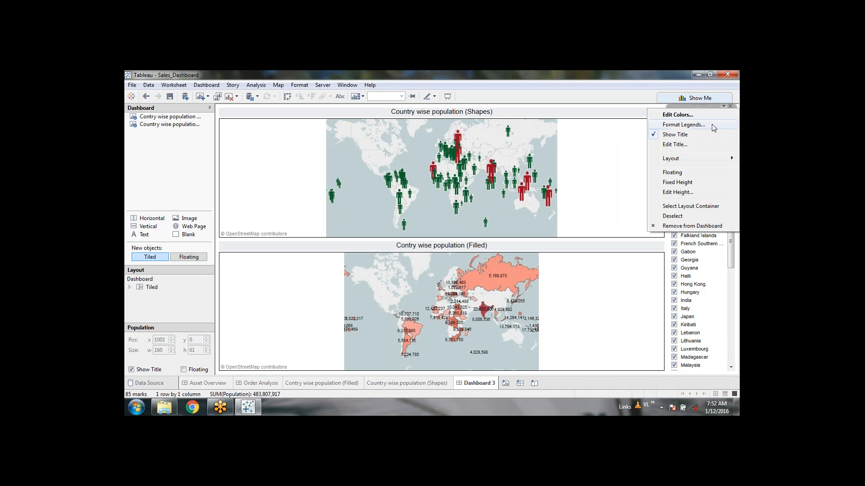
click(672, 172)
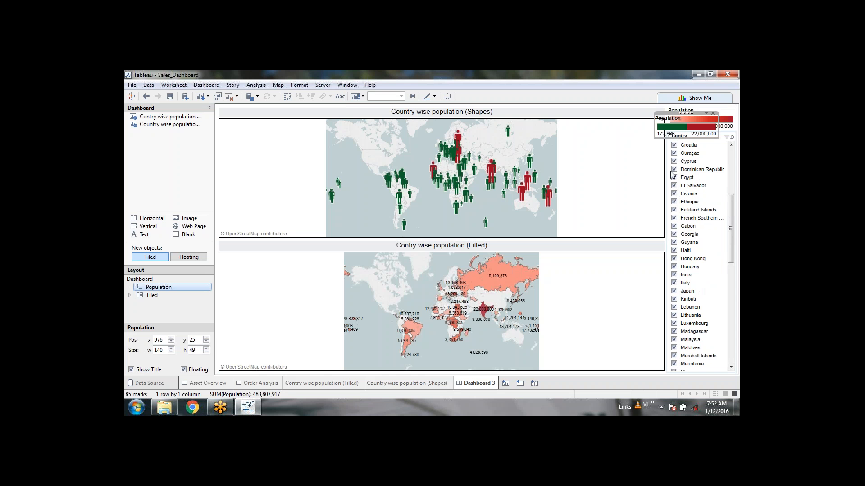
drag(693, 110, 613, 149)
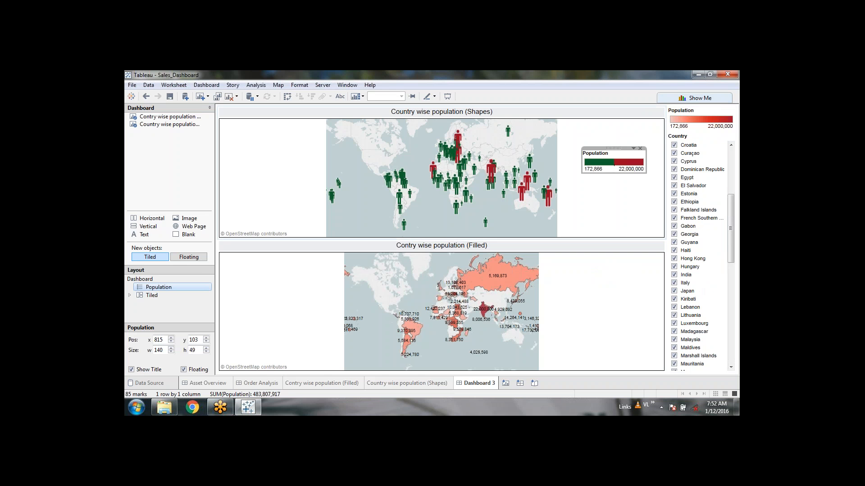
drag(613, 148, 626, 207)
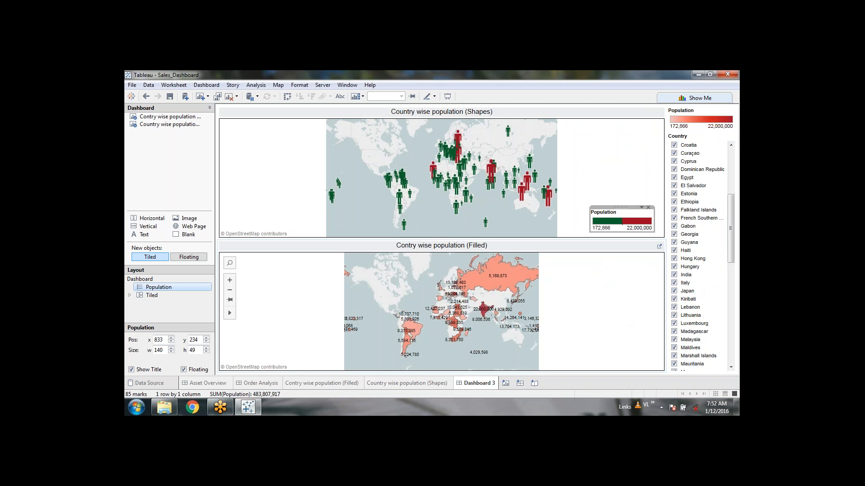
Step: Make the light-to-dark red Population legend floating and place it in the empty lower-right corner of the Filled map
click(631, 308)
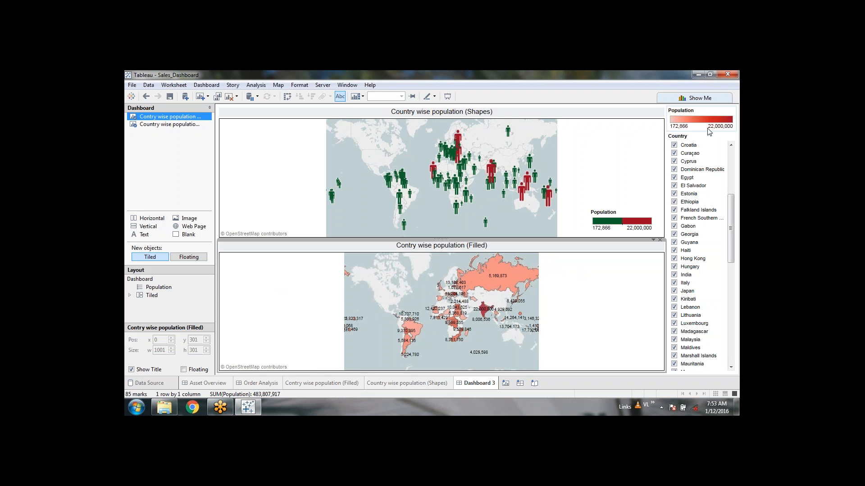
click(713, 115)
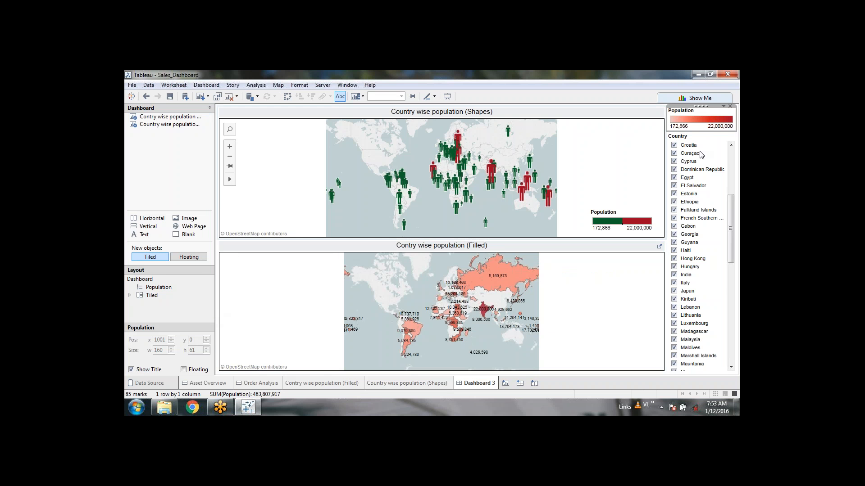
click(724, 106)
click(691, 172)
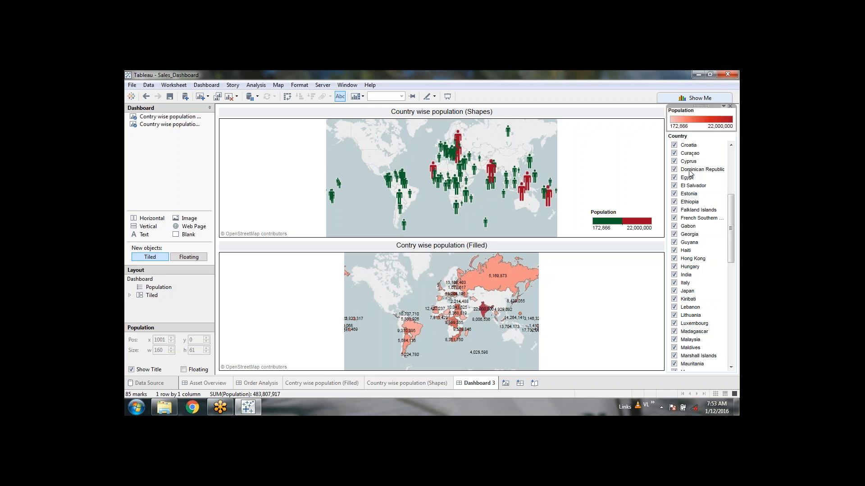
drag(685, 113, 620, 341)
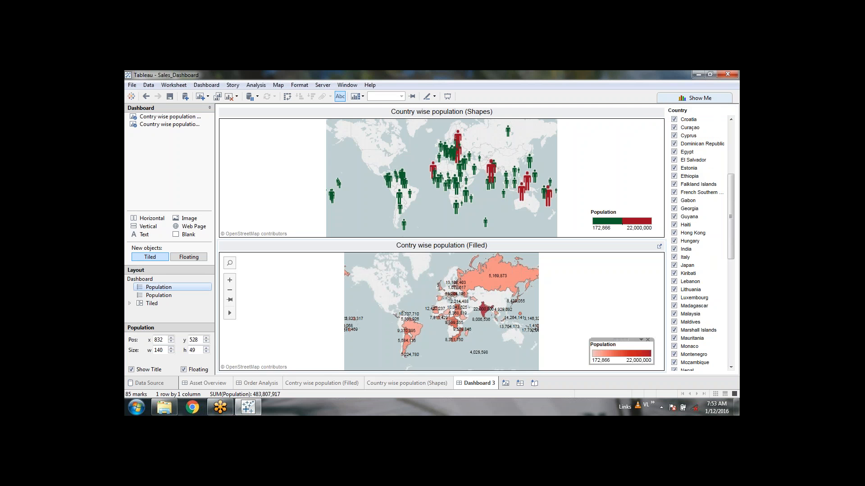
click(618, 275)
click(637, 181)
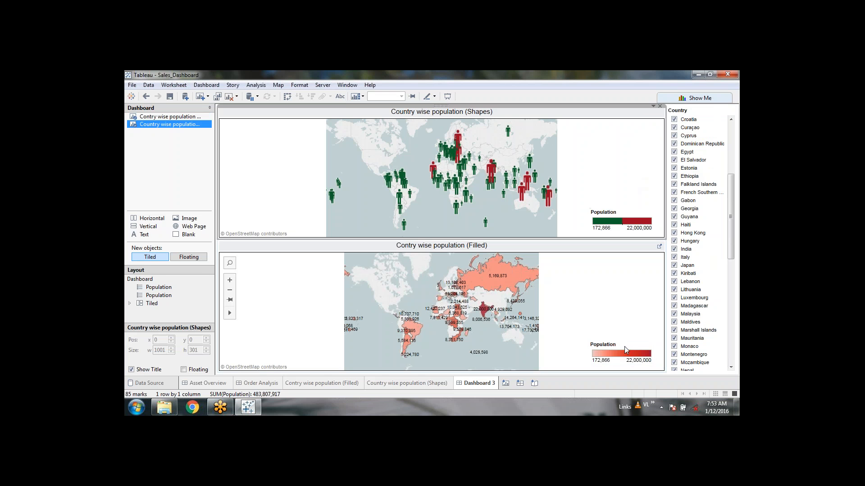
click(623, 289)
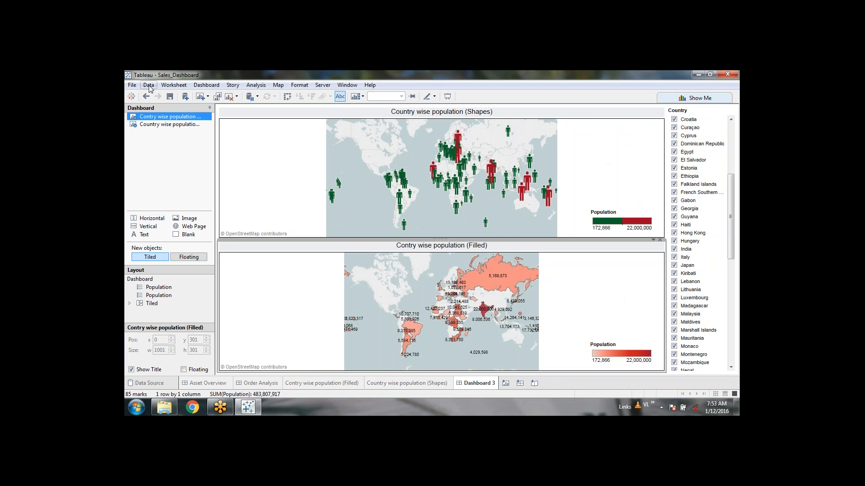
Step: Rename the Dashboard 3 sheet as Population Analysis
double_click(479, 384)
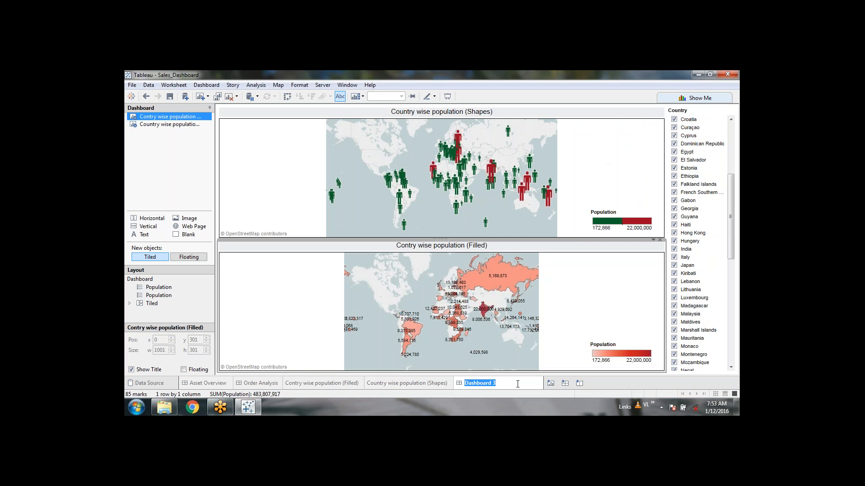
text(Populati)
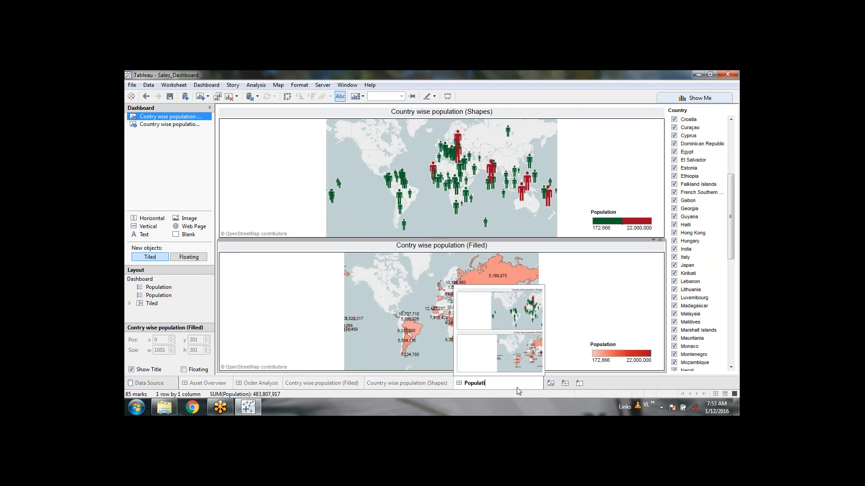
text(on Analysis)
click(618, 306)
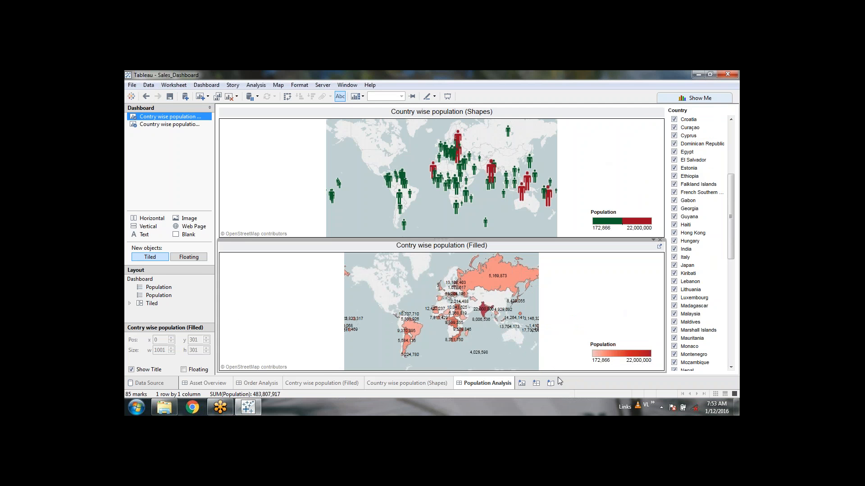
Step: Hide both population map worksheets, Filled and Shapes, so only the dashboards remain listed in the workbook
click(318, 385)
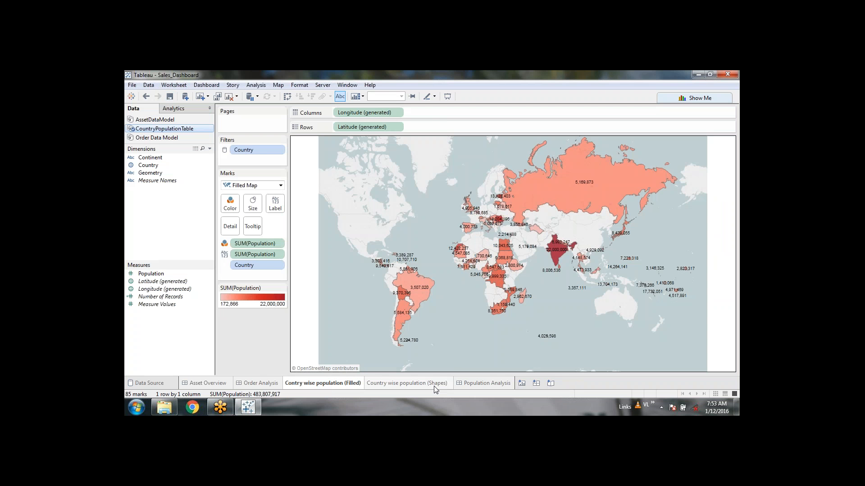
click(435, 388)
click(320, 387)
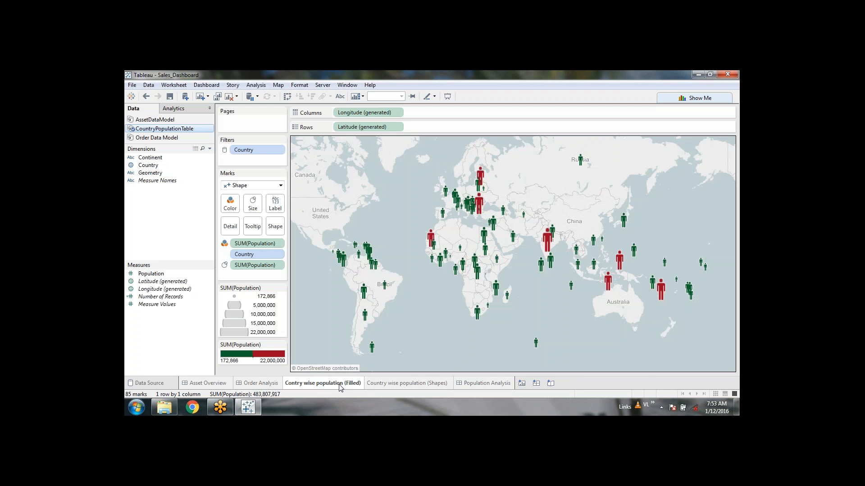
right_click(338, 385)
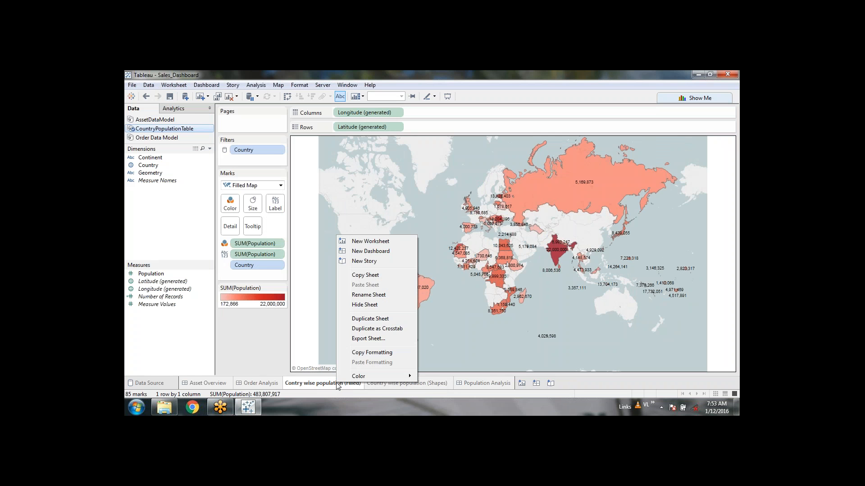
click(365, 305)
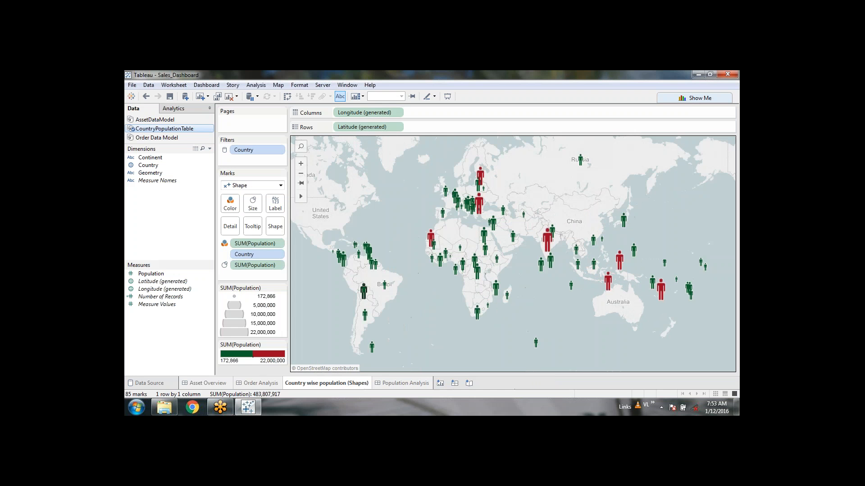
right_click(333, 389)
click(364, 311)
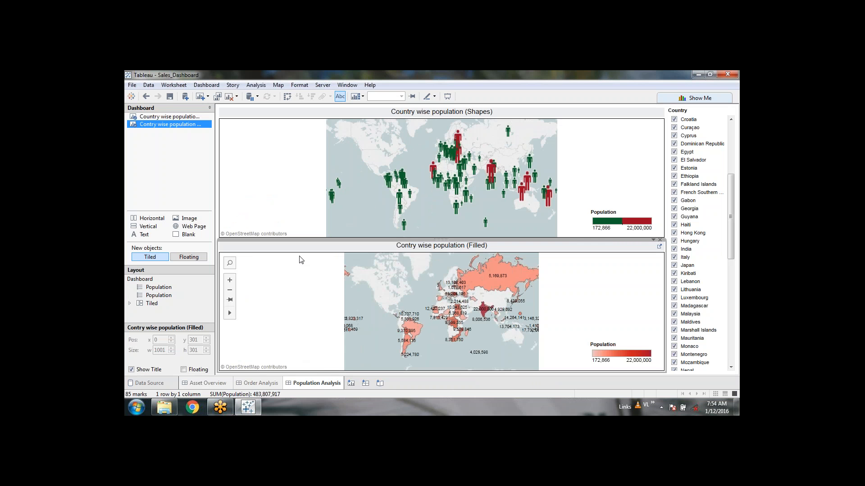
Step: View the hidden Filled map worksheet from the Population Analysis dashboard, and return to the dashboard
click(171, 118)
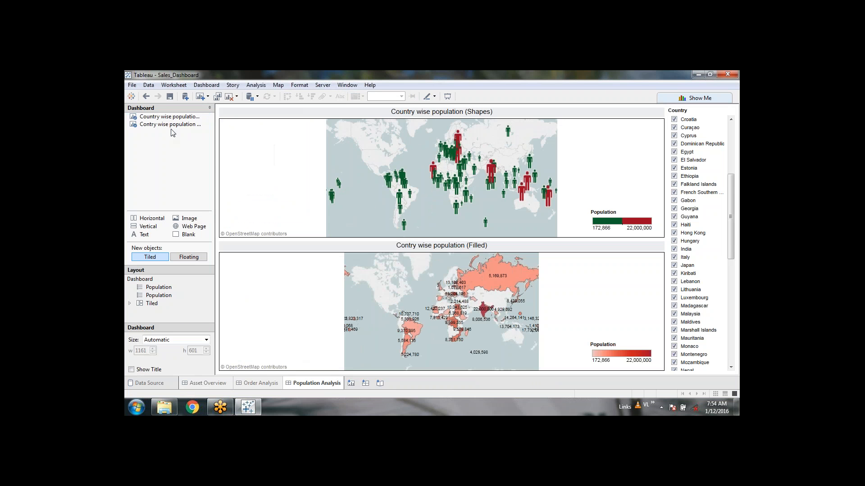
click(172, 126)
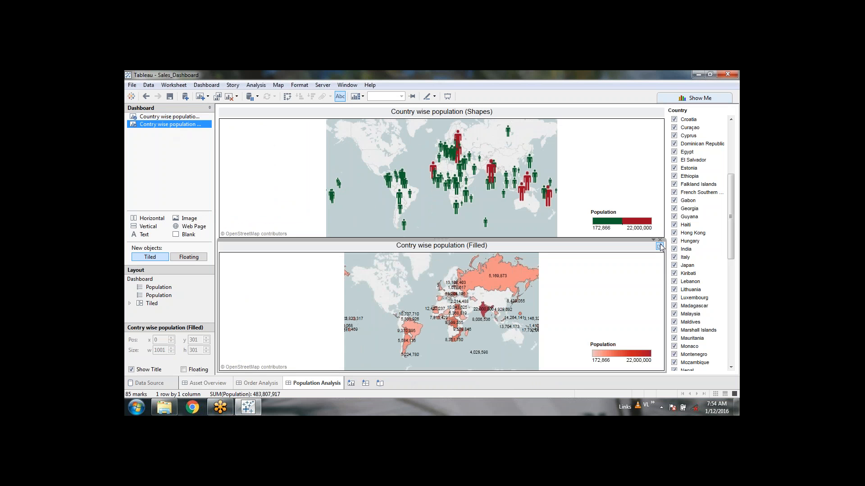
click(659, 246)
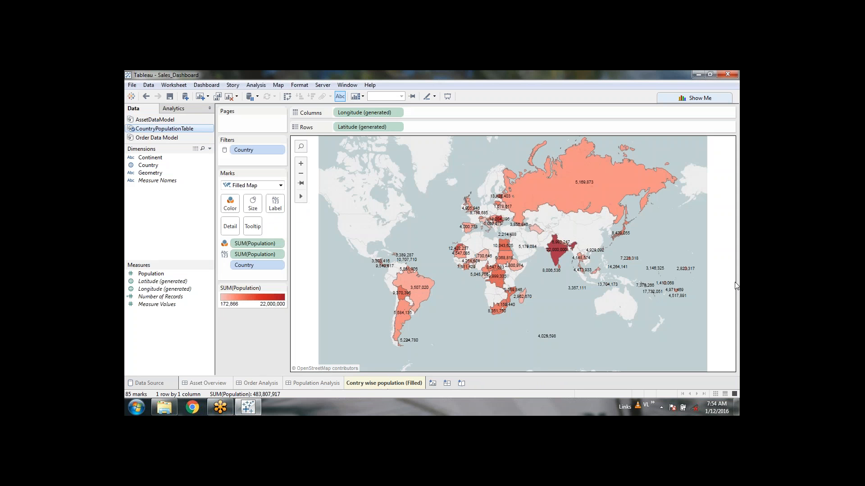
mouse_move(482, 275)
mouse_move(588, 191)
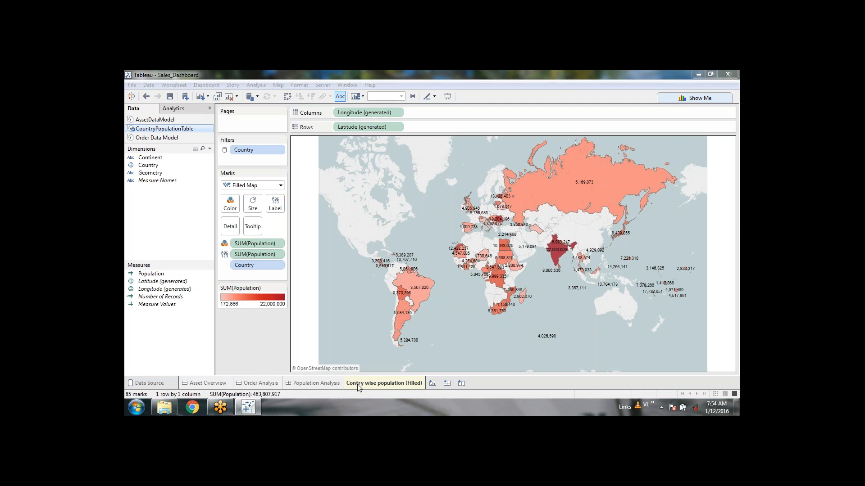
click(314, 387)
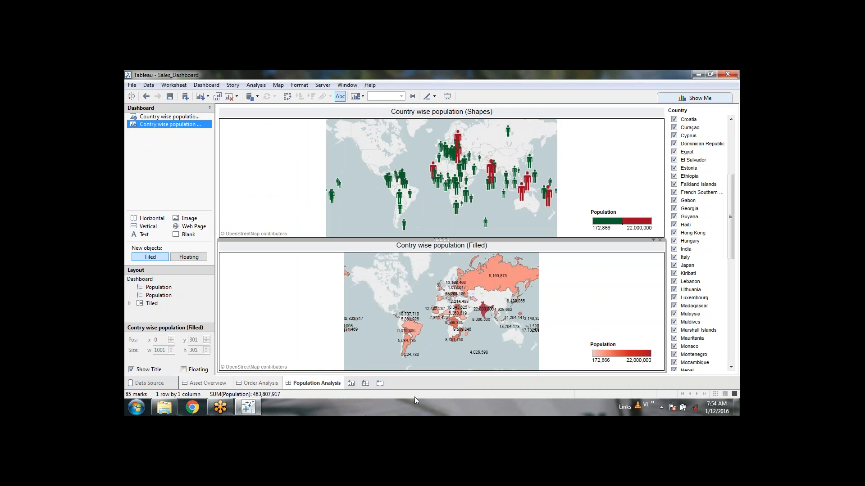
Step: Create a new blank worksheet after the Population Analysis dashboard and display the available chart types
mouse_move(546, 194)
click(351, 383)
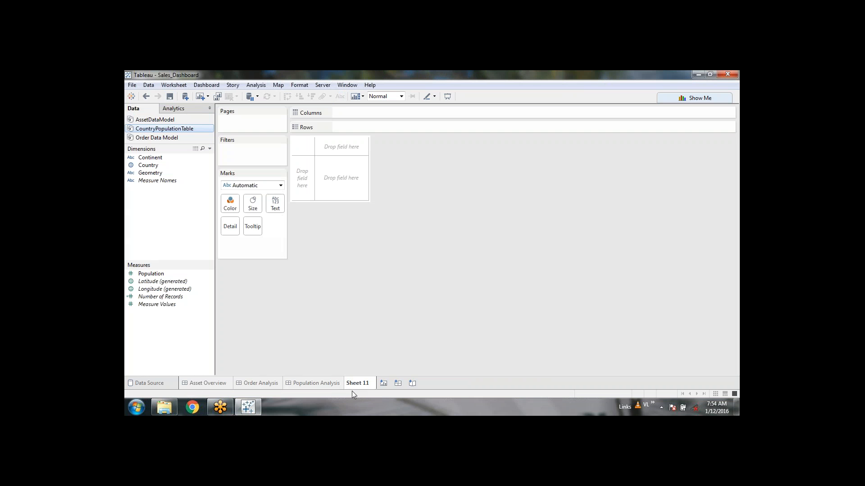
click(711, 101)
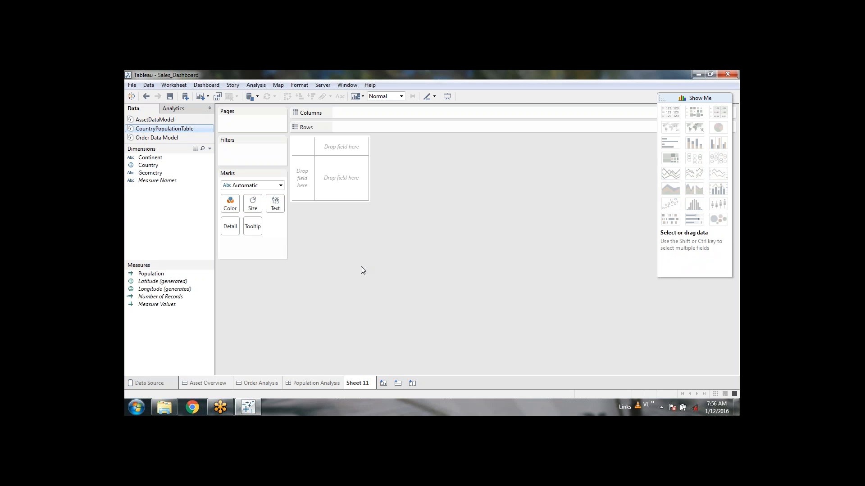
Step: Use Order Data Model as the data source, expand the Order fields, and convert the Deliord Dt measure to a dimension
click(162, 137)
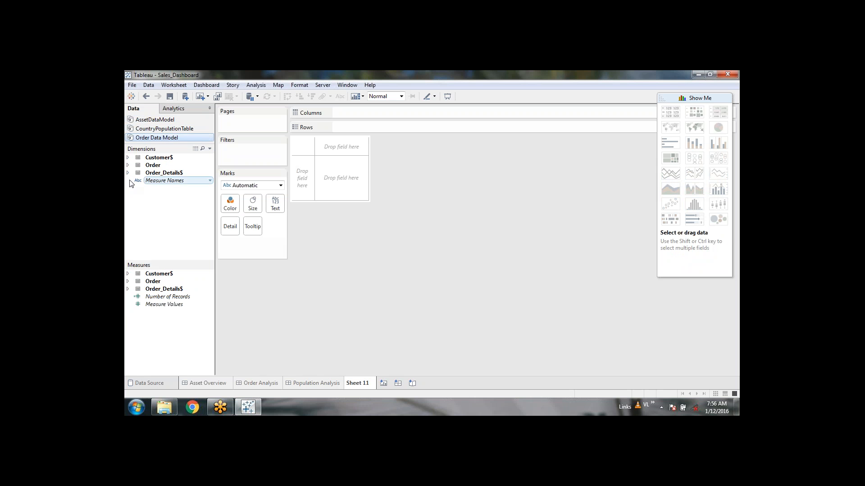
click(128, 166)
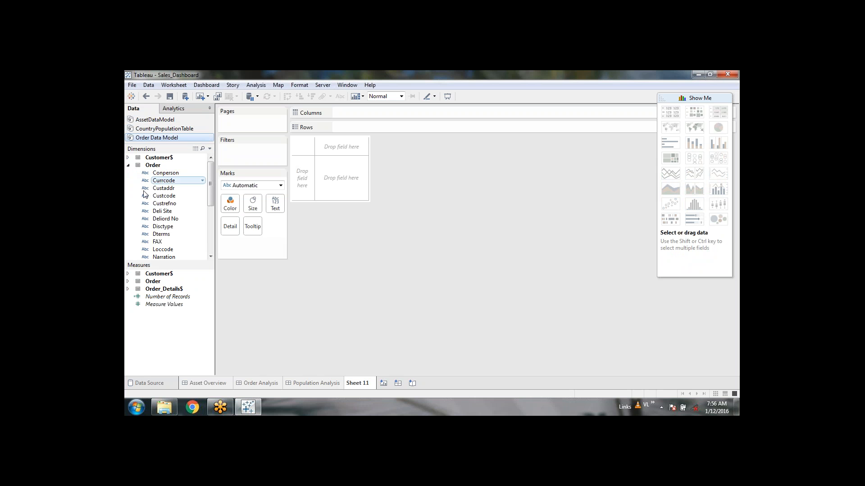
scroll(155, 205, down, 2)
scroll(155, 208, down, 2)
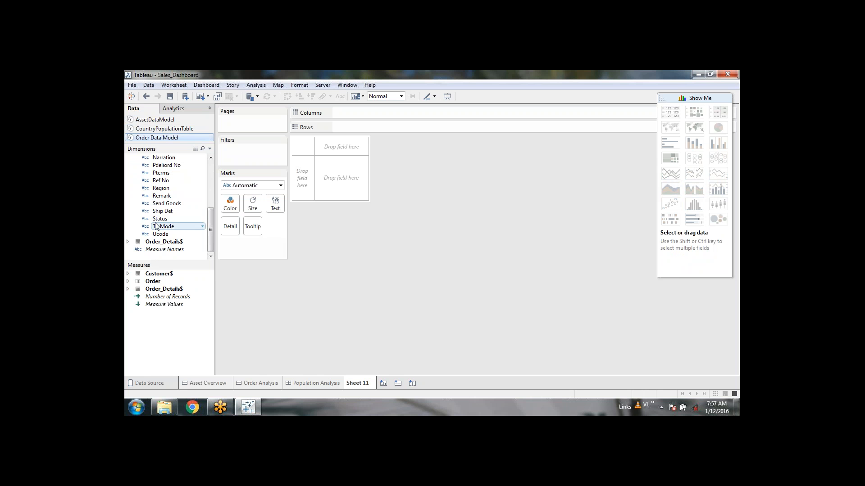
click(128, 282)
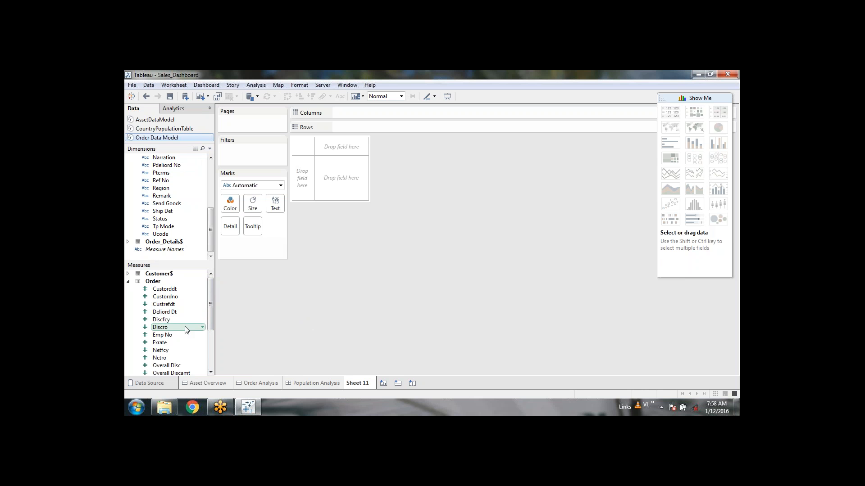
right_click(174, 316)
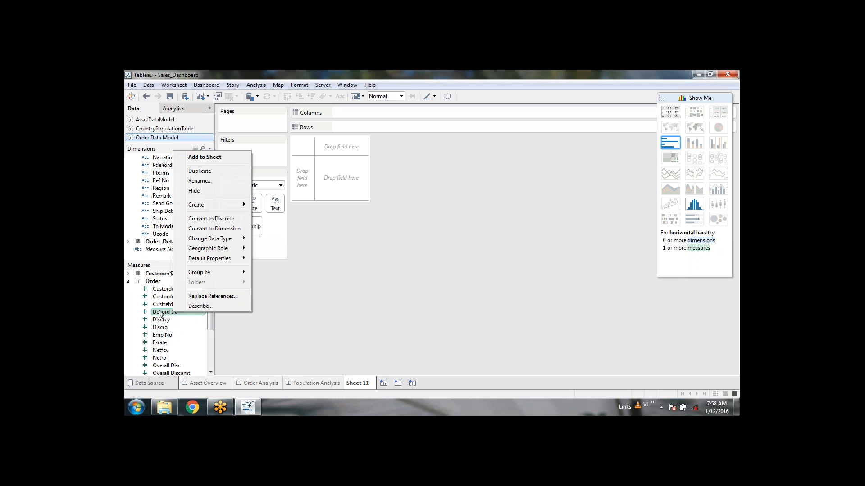
click(233, 232)
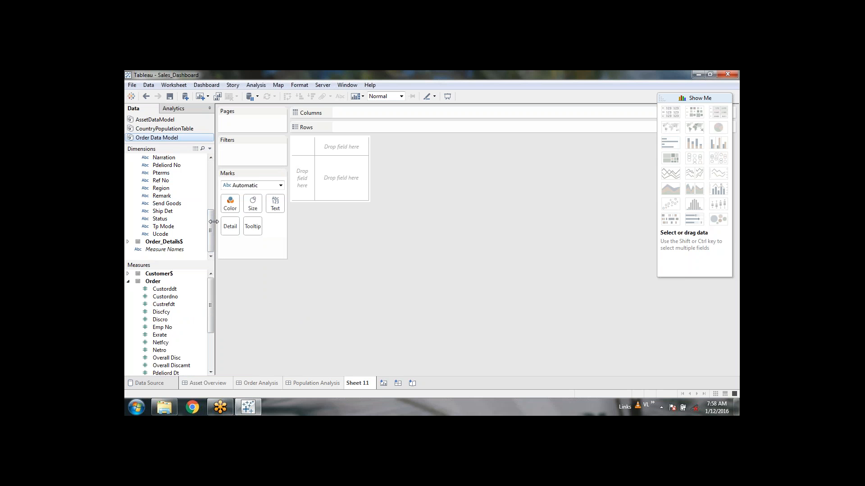
Step: Add the Deliord Dt dimension to the rows of Sheet 11
drag(210, 229, 214, 190)
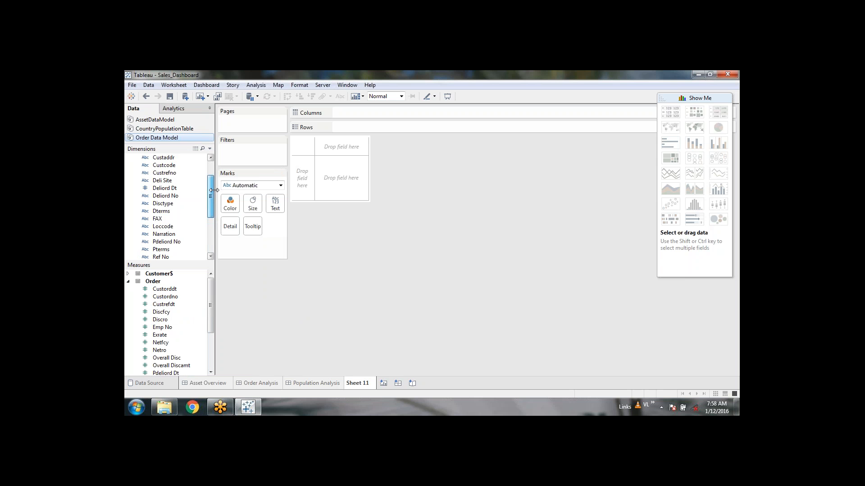
click(163, 189)
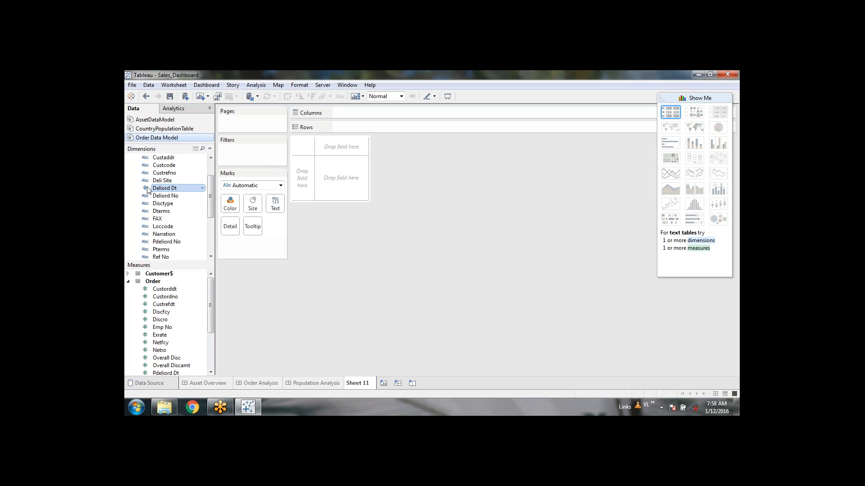
double_click(176, 189)
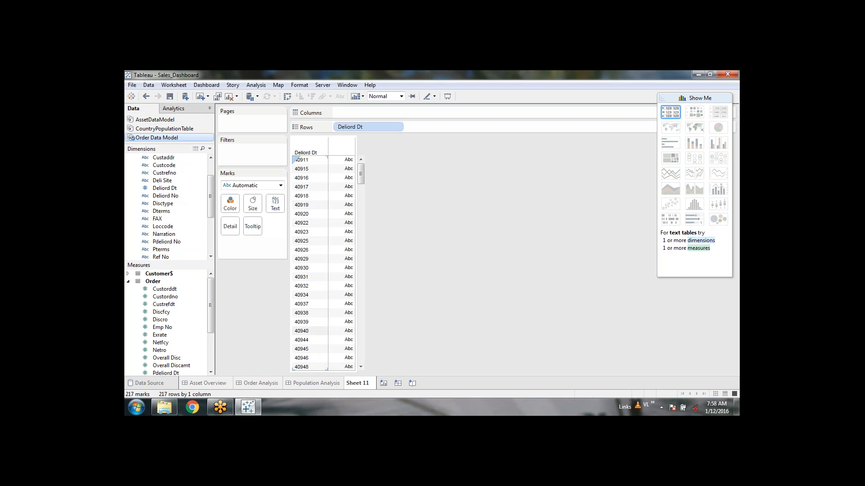
mouse_move(327, 157)
Step: Change the data type of Deliord Dt to Date and review the listed dates from first to last
right_click(164, 191)
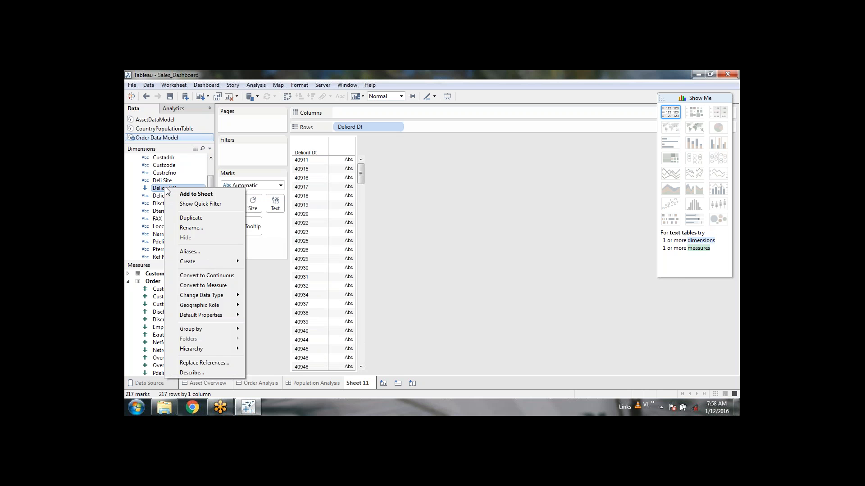
mouse_move(204, 297)
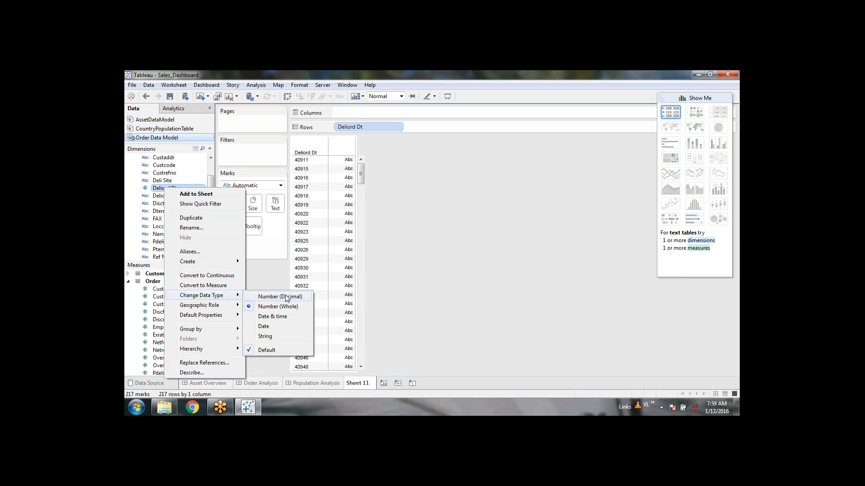
click(273, 329)
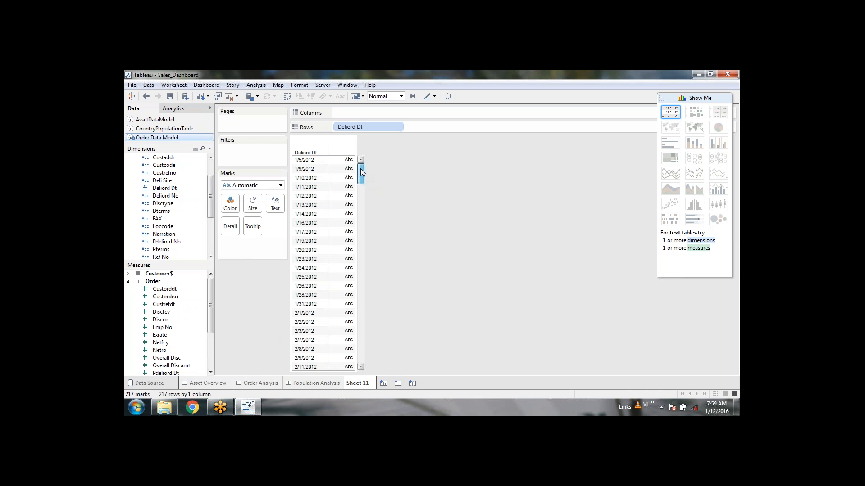
drag(361, 169, 359, 365)
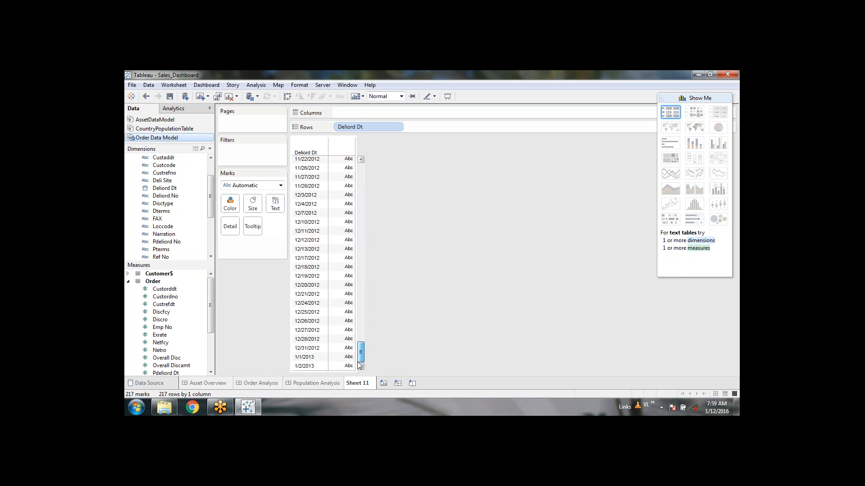
drag(358, 362, 365, 154)
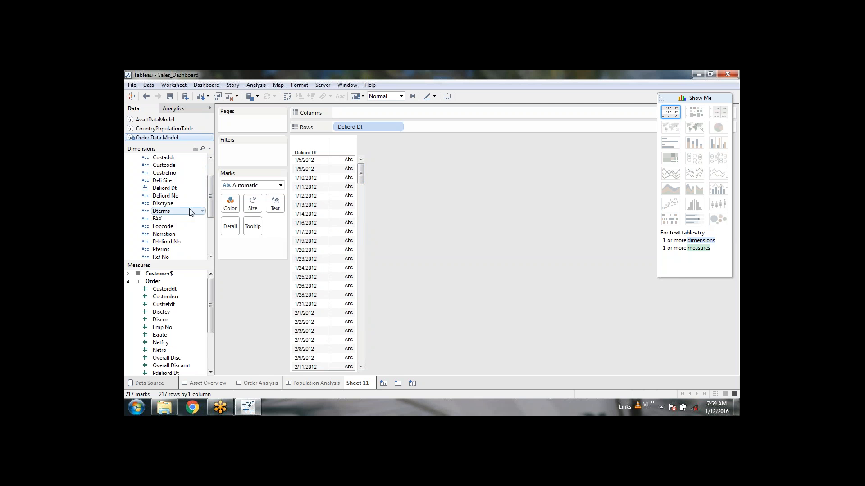
Step: Try displaying Deliord Dt in Rows as a continuous month, a continuous quarter and a discrete year
drag(210, 214, 210, 180)
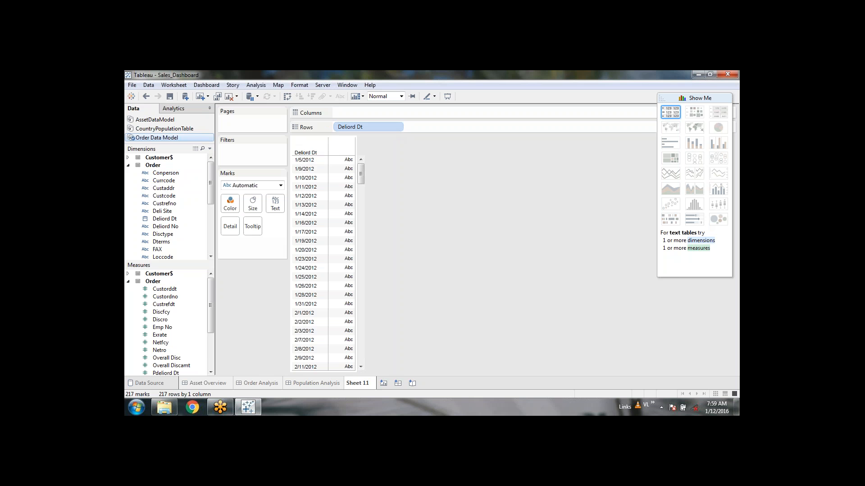
click(397, 128)
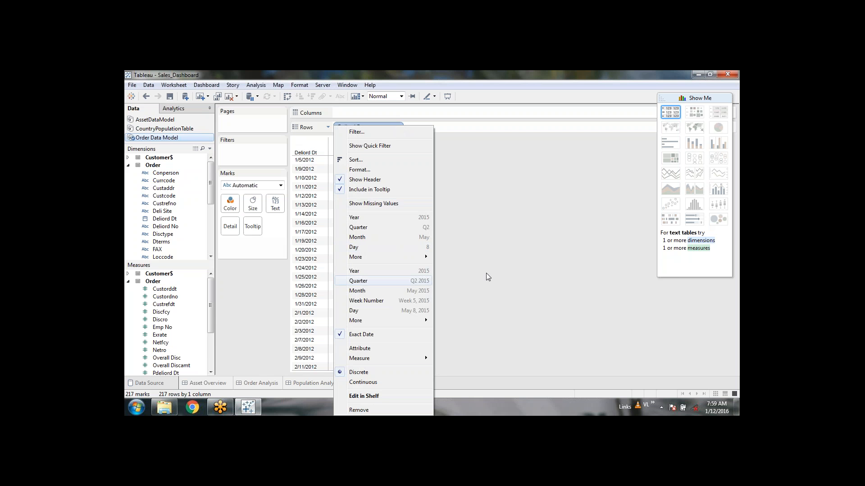
click(464, 170)
click(397, 127)
click(395, 292)
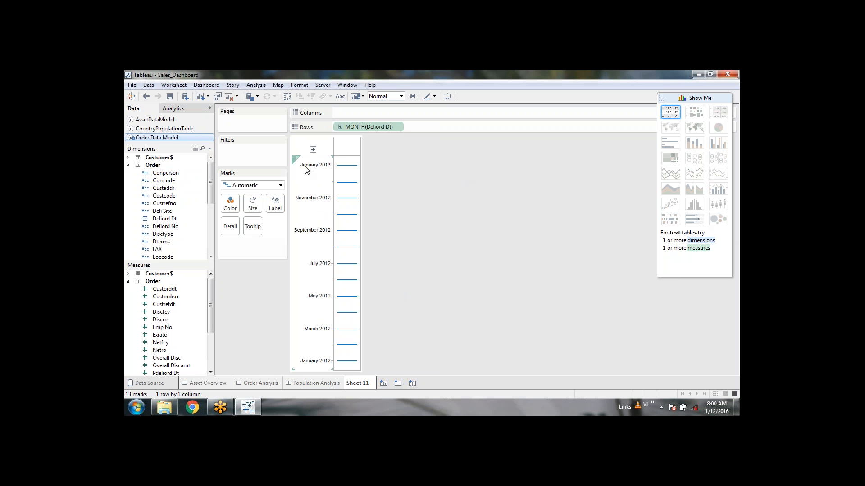
click(396, 127)
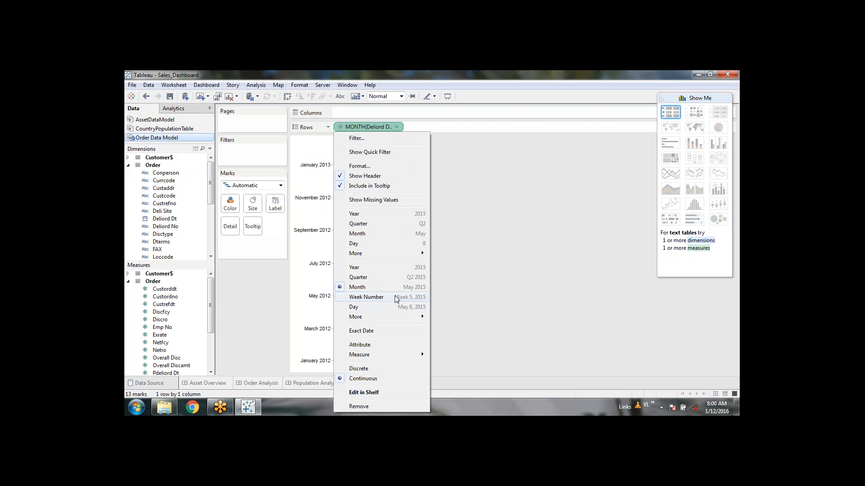
click(399, 277)
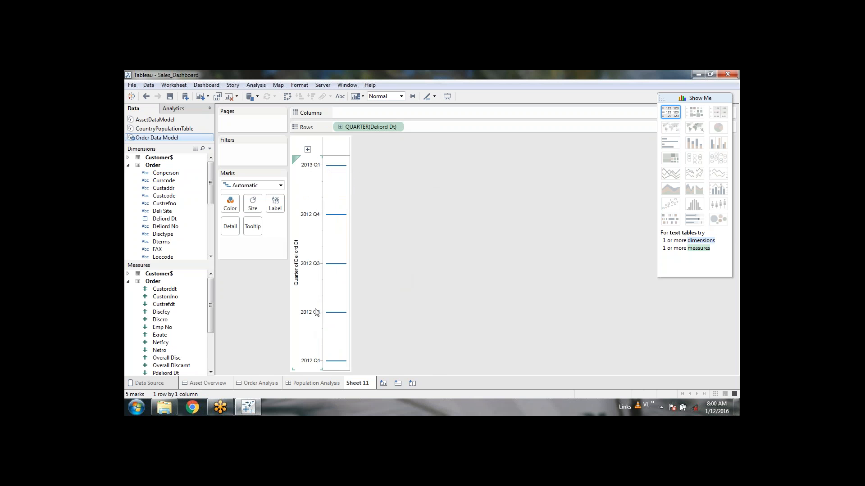
click(395, 127)
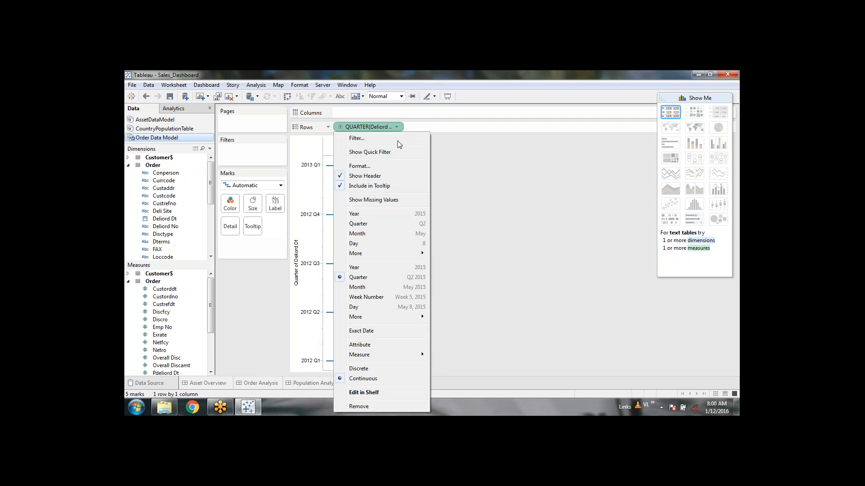
click(409, 213)
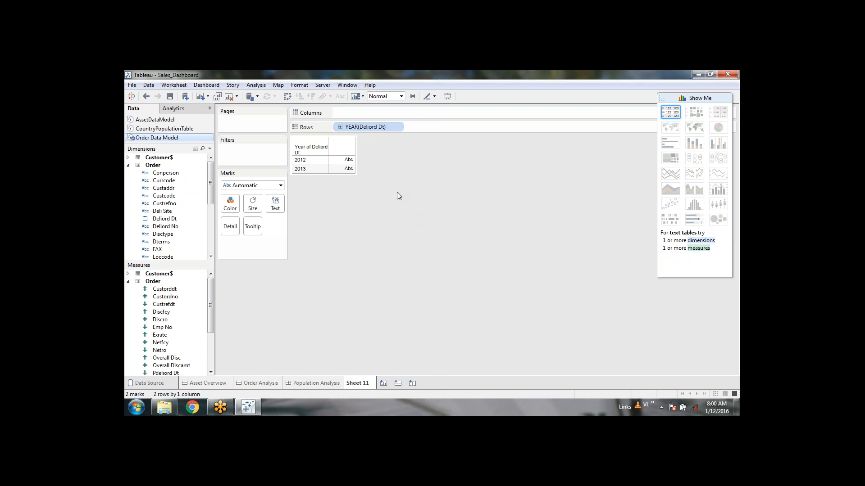
Step: Set Deliord Dt in Rows to the discrete Month date part and review its other date-level options
click(396, 127)
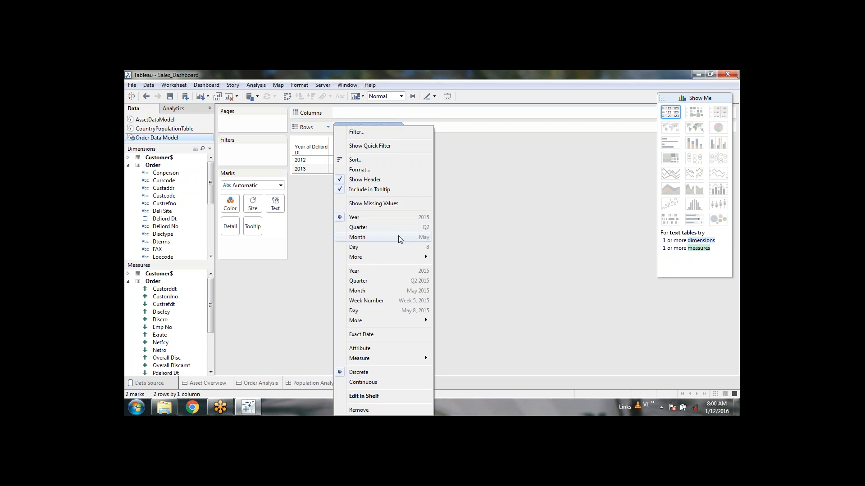
click(398, 236)
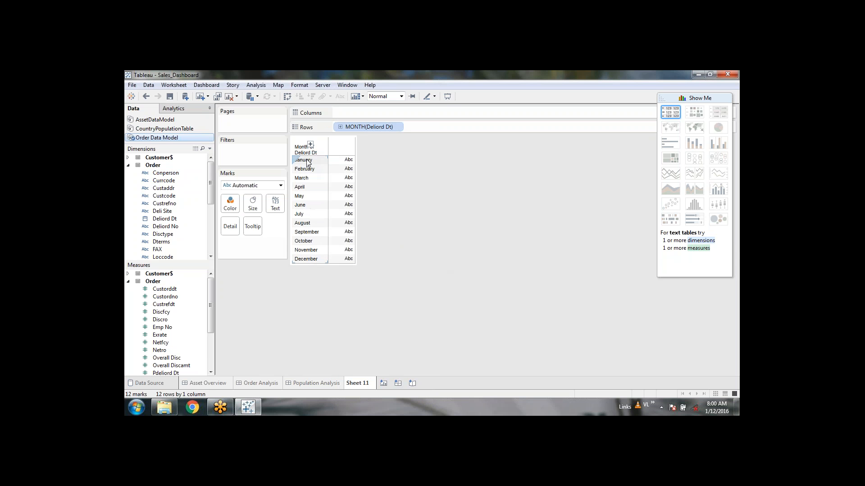
click(397, 128)
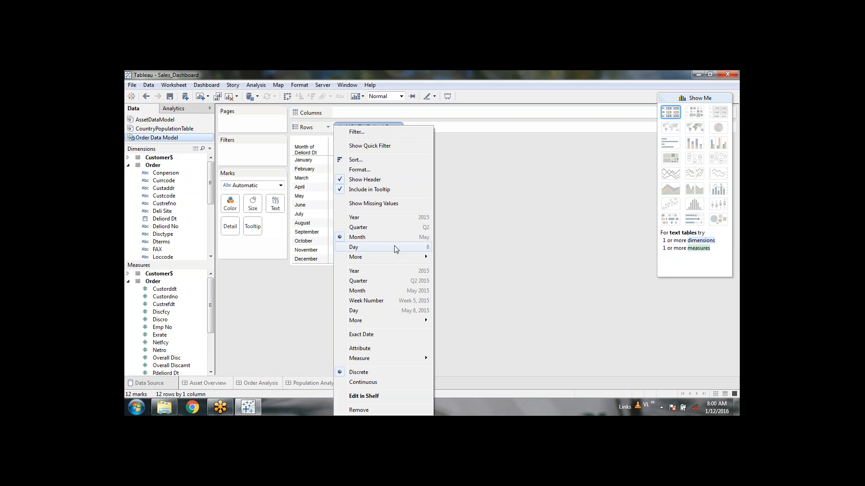
click(482, 282)
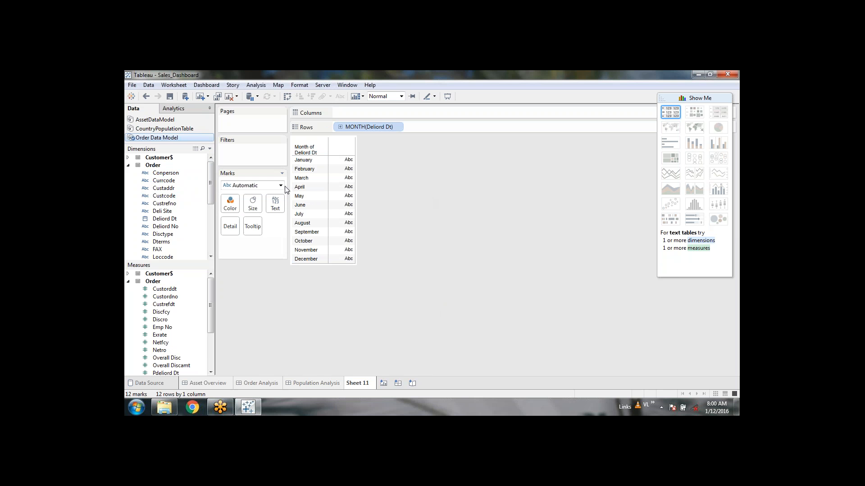
click(397, 128)
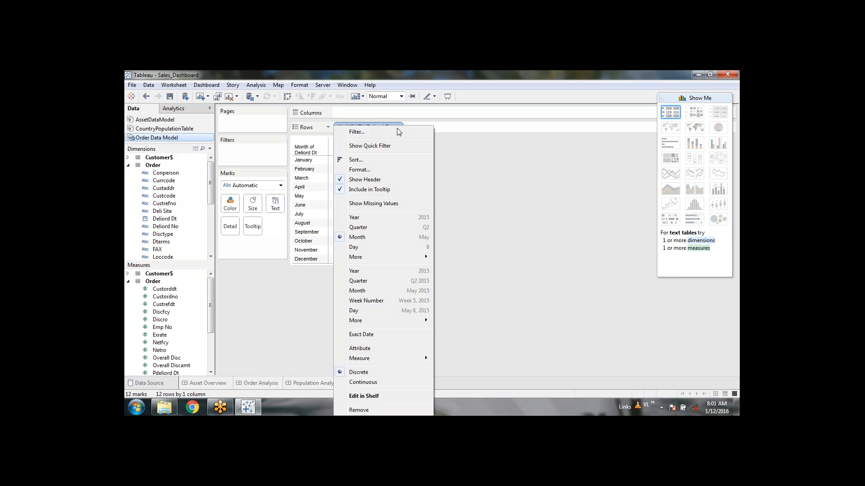
click(487, 190)
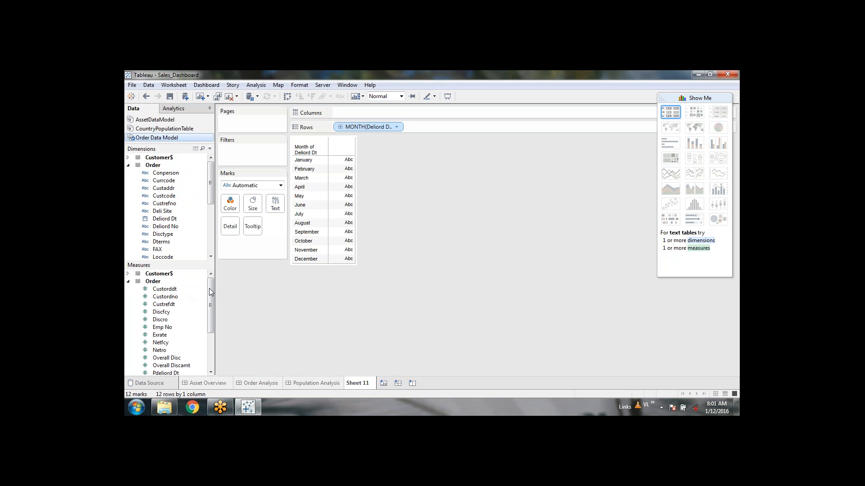
Step: Expand the Order_Details$ measures and look through them for a value field
drag(210, 290, 212, 311)
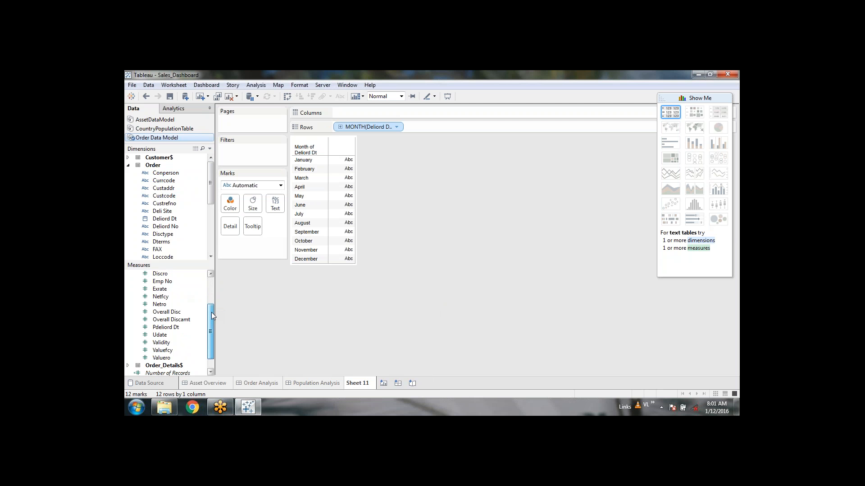
drag(212, 313, 211, 340)
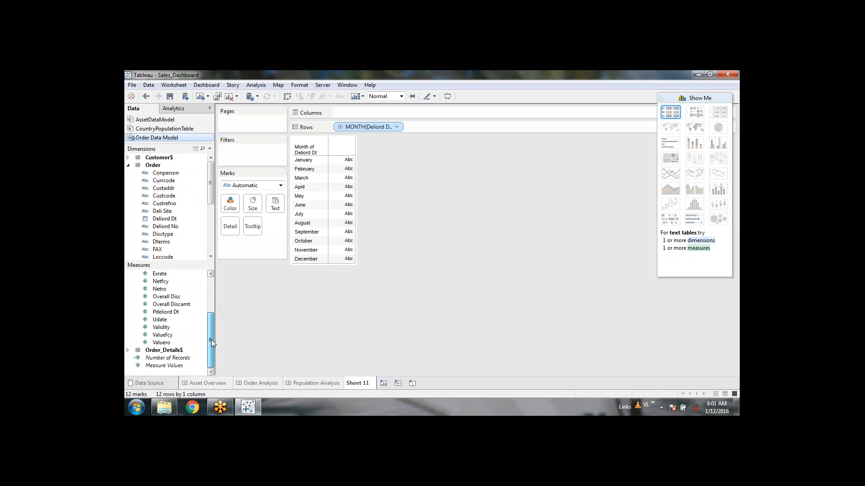
click(128, 351)
scroll(198, 318, down, 4)
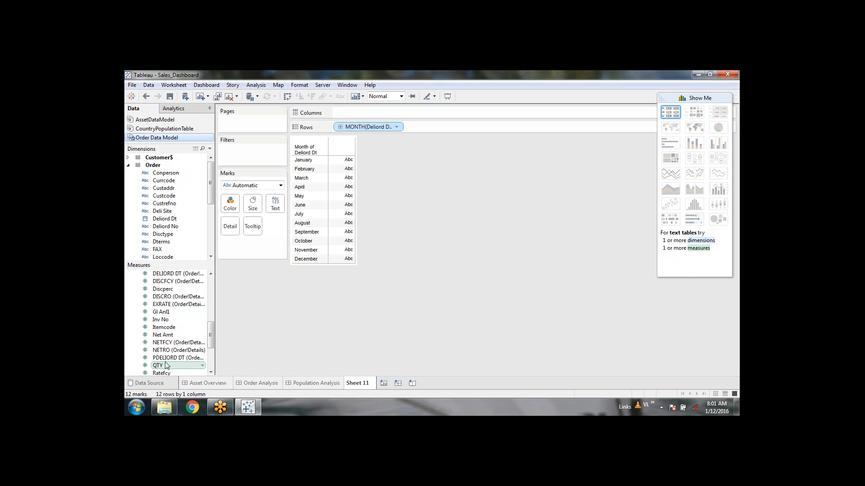
scroll(175, 349, down, 1)
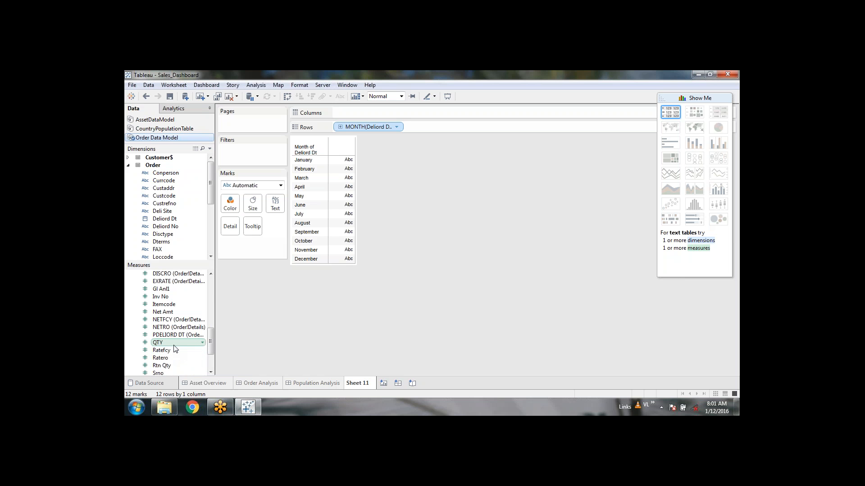
scroll(176, 349, down, 2)
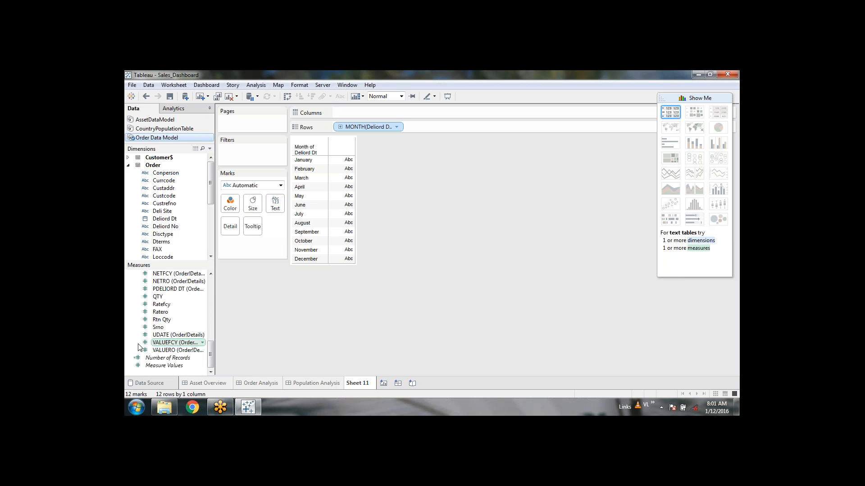
Step: Try the VALUERO (Order!Details) sum as values in the monthly table, and remove it from the marks
double_click(177, 350)
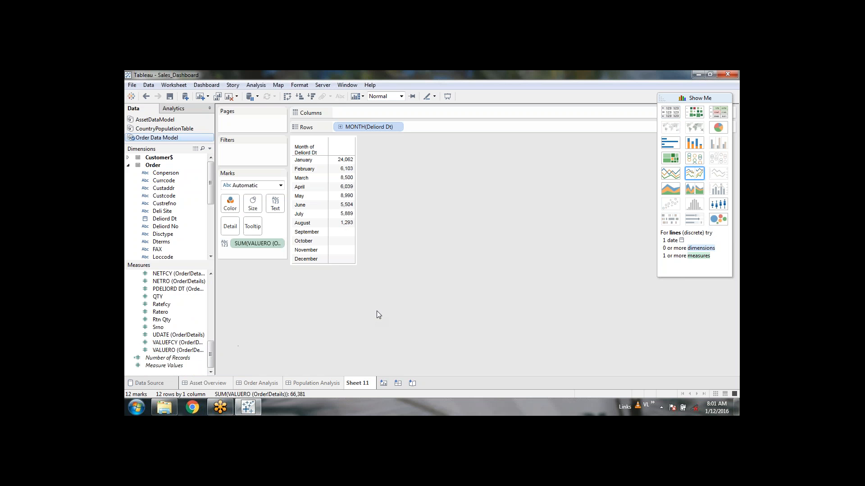
click(279, 244)
click(252, 403)
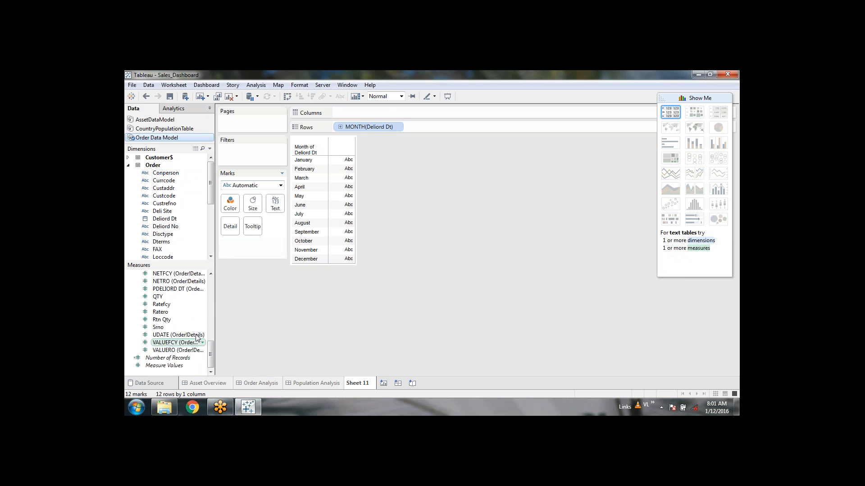
scroll(208, 339, up, 3)
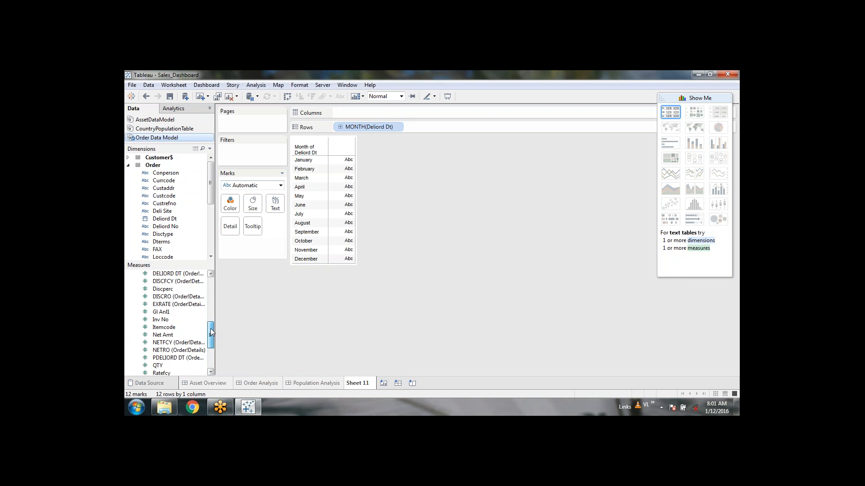
Step: Add the sum of Net Amt as the values in the monthly Deliord Dt table
double_click(181, 336)
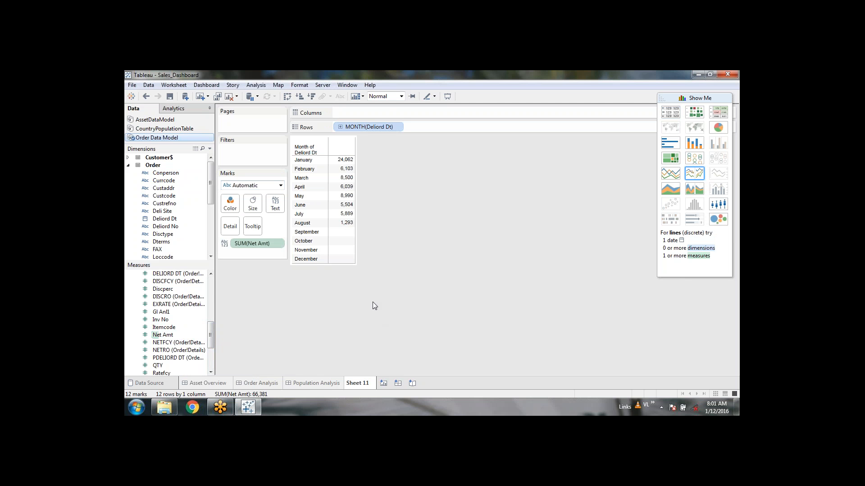
mouse_move(339, 231)
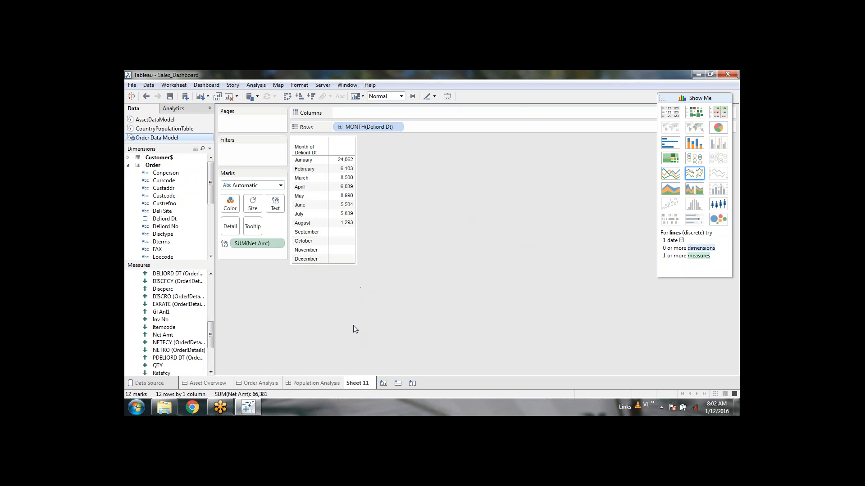
Step: Try displaying Deliord Dt in Rows as a continuous month, and return it to the discrete Month date part
click(397, 128)
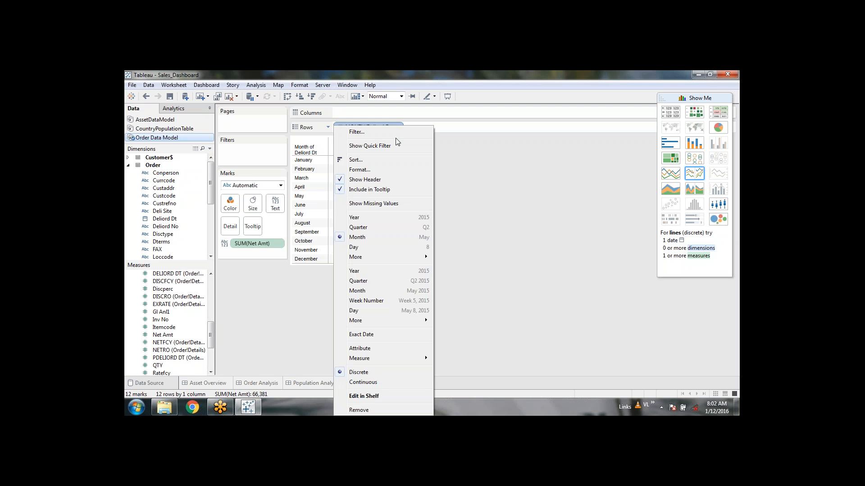
click(406, 291)
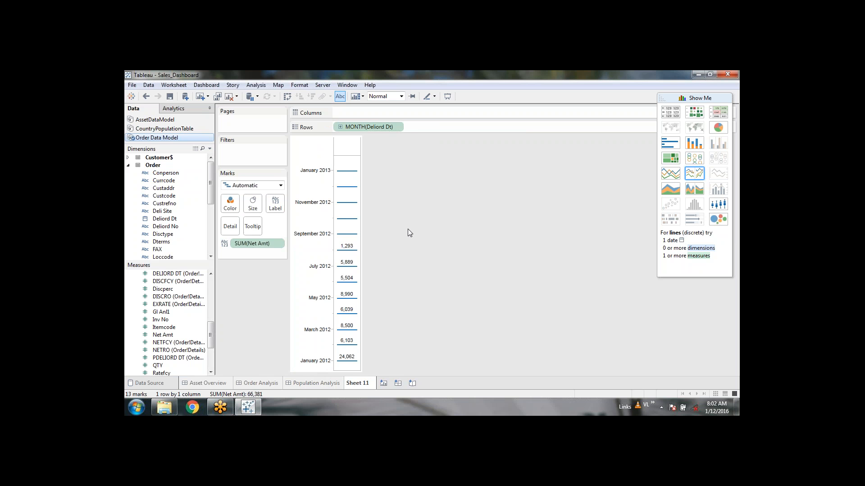
click(397, 127)
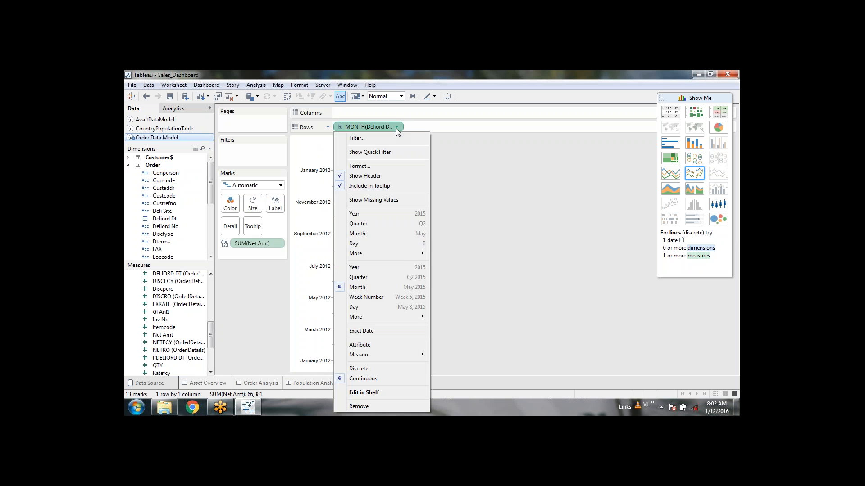
click(389, 234)
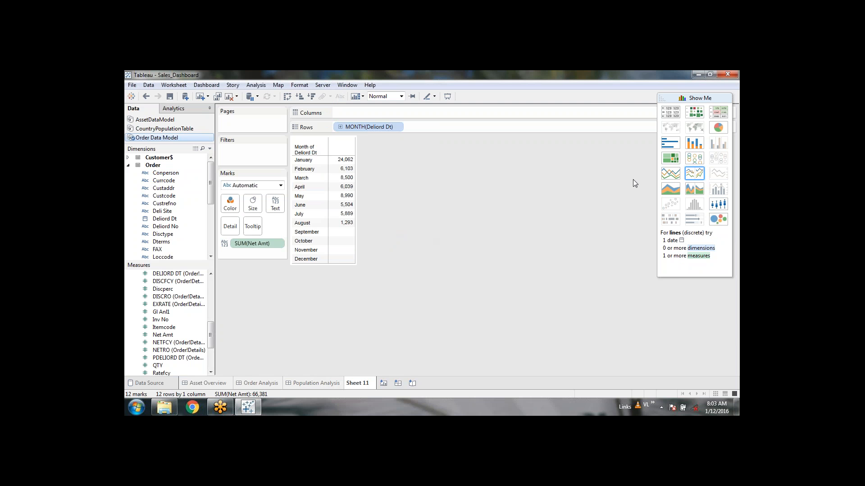
Step: Convert the monthly table into a continuous line chart of Net Amt by Deliord Dt month
click(667, 178)
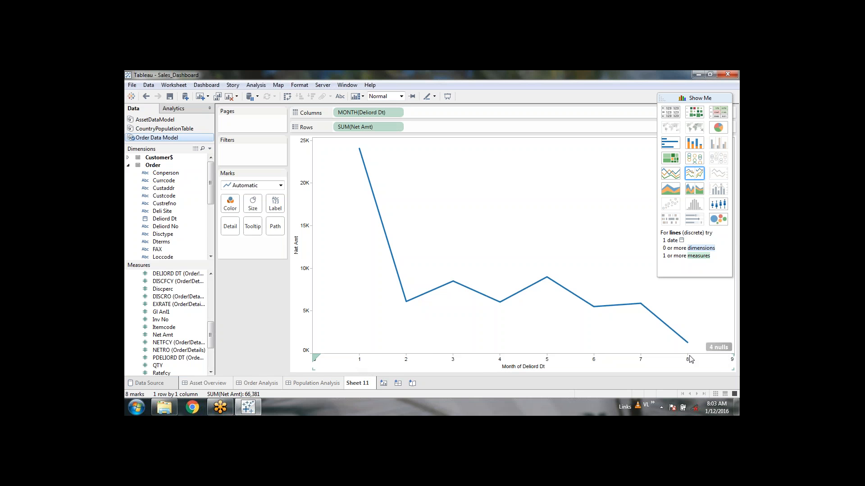
Step: Try filtering the null Net Amt values out of the line chart, and remove the SUM(Net Amt) filter
click(719, 347)
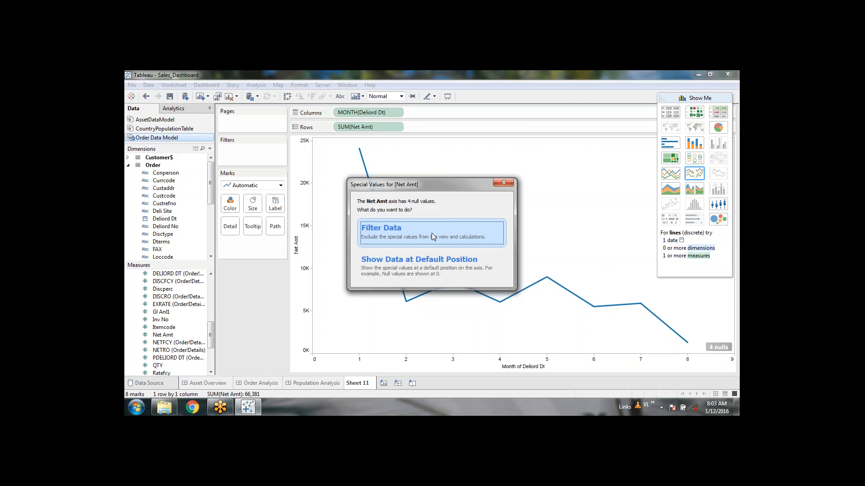
click(432, 236)
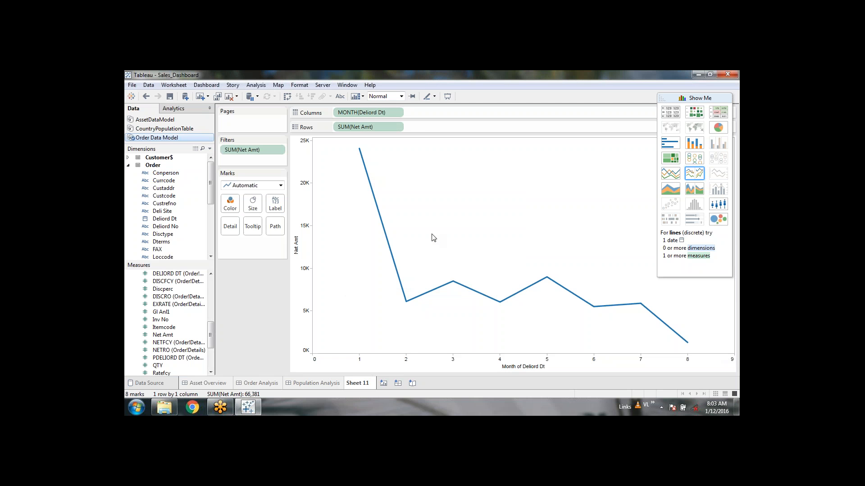
click(278, 152)
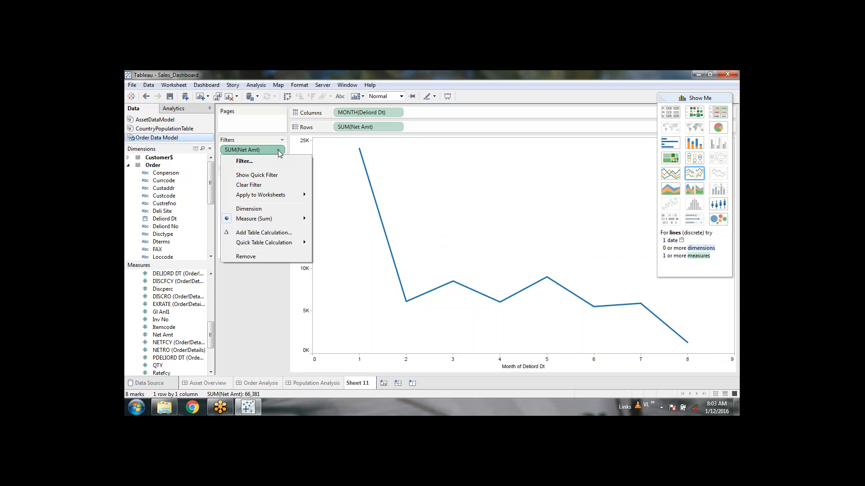
click(248, 259)
Step: Show the null Net Amt values at their default position and label the line with Net Amt
click(720, 348)
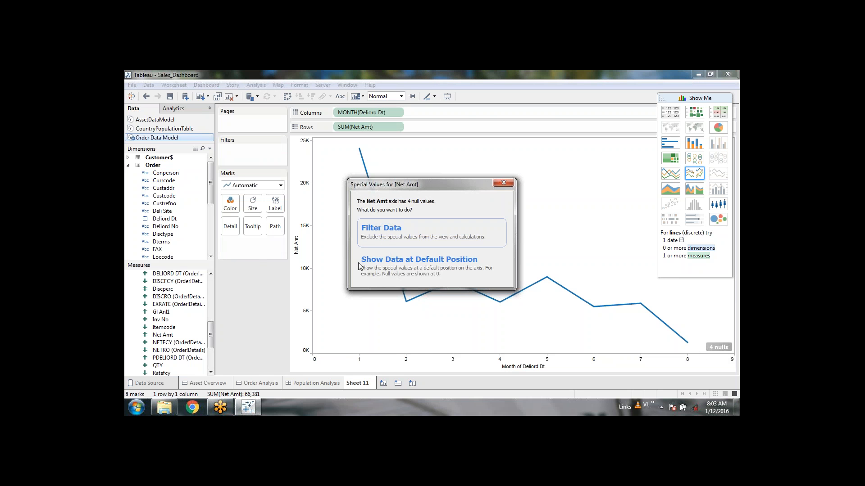
click(415, 270)
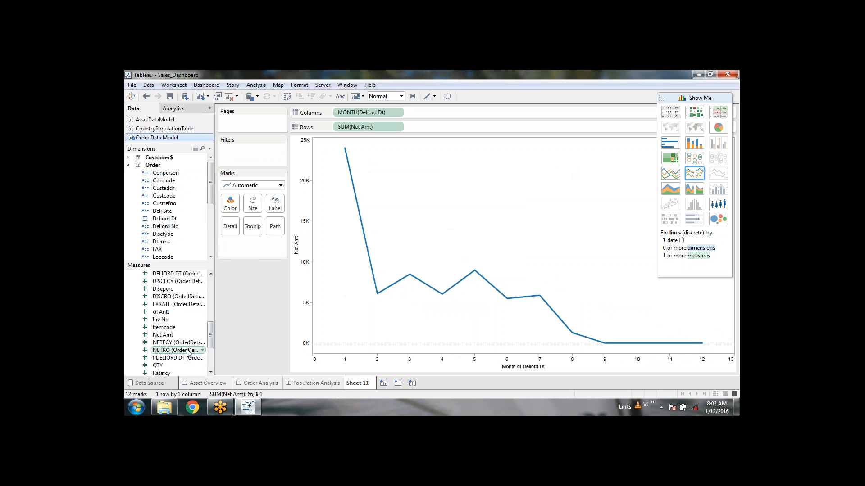
drag(178, 335, 275, 205)
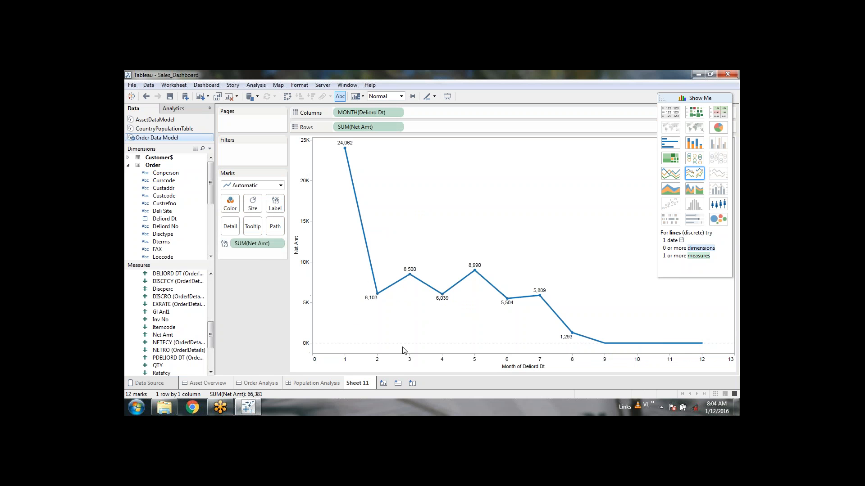
right_click(301, 185)
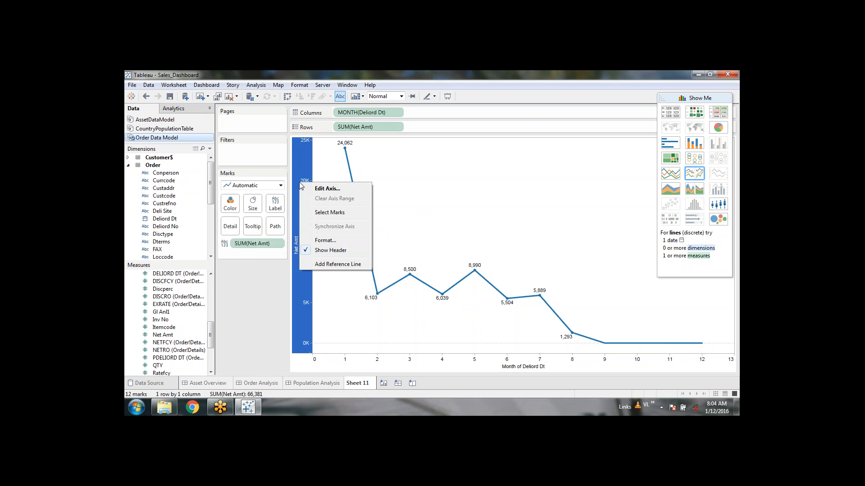
click(331, 243)
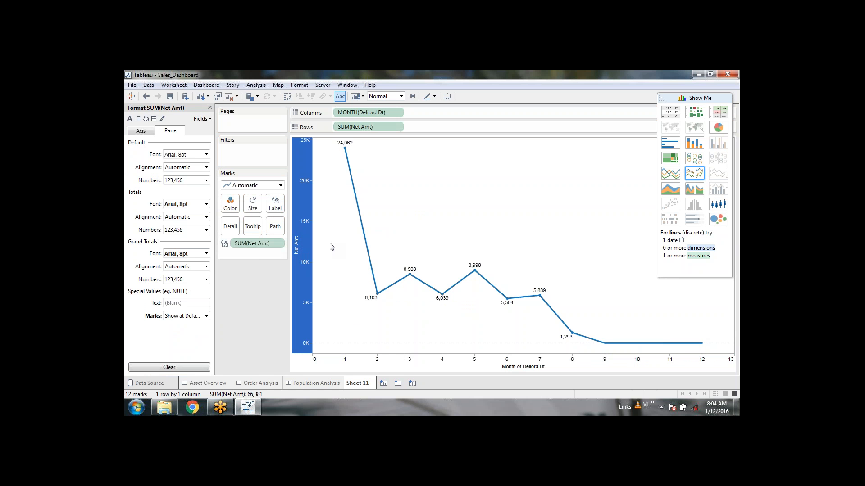
click(209, 107)
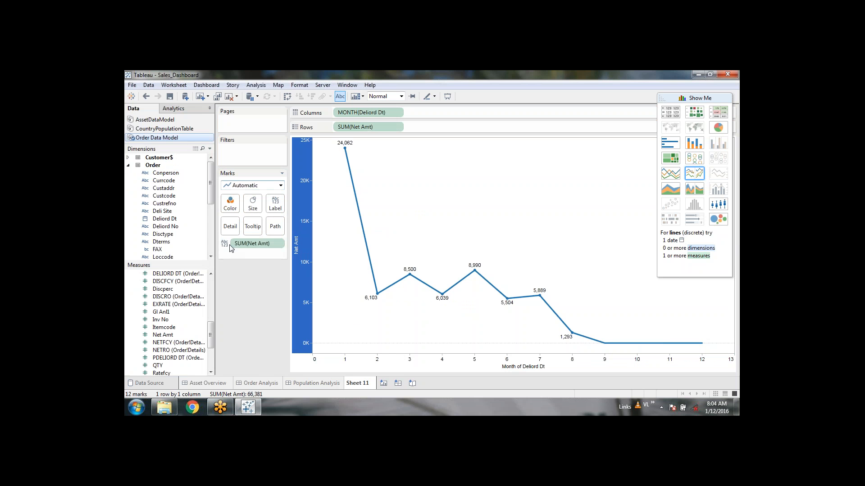
click(263, 299)
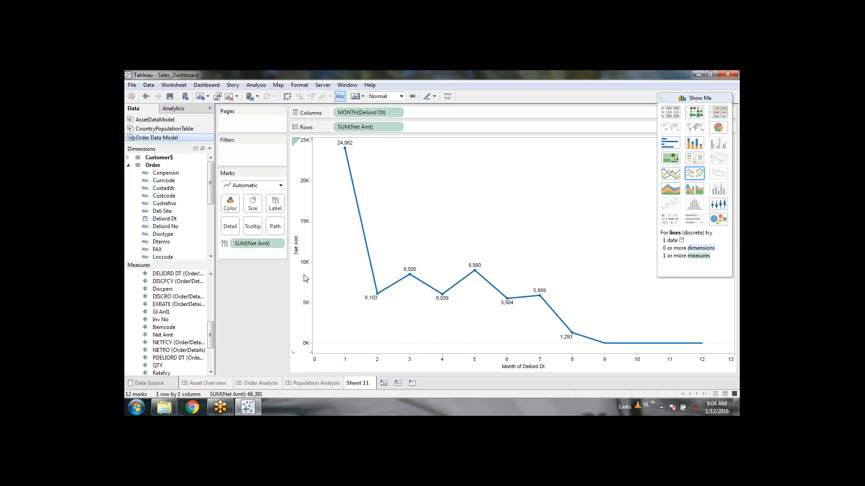
Step: Open the default number format choices for the pane labels in the Net Amt axis formatting
click(297, 207)
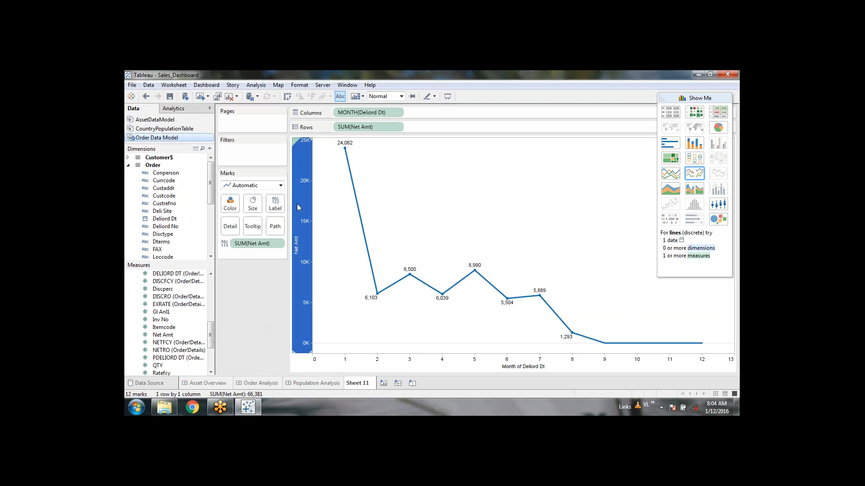
right_click(302, 206)
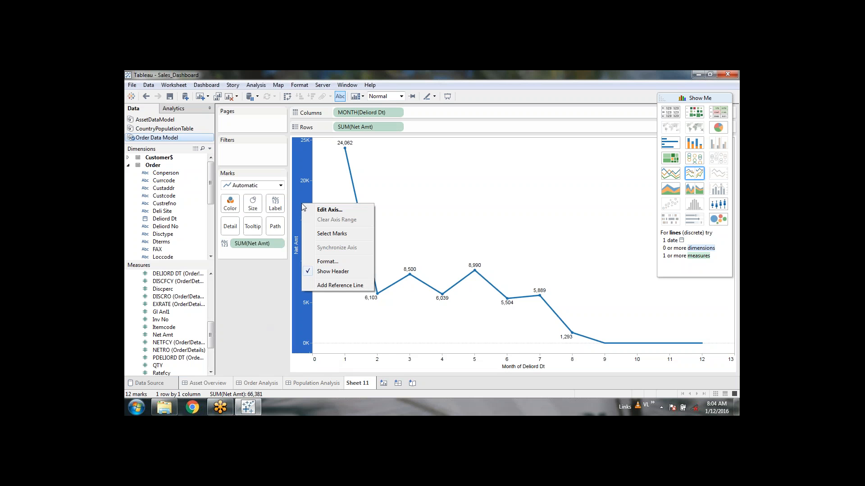
click(327, 261)
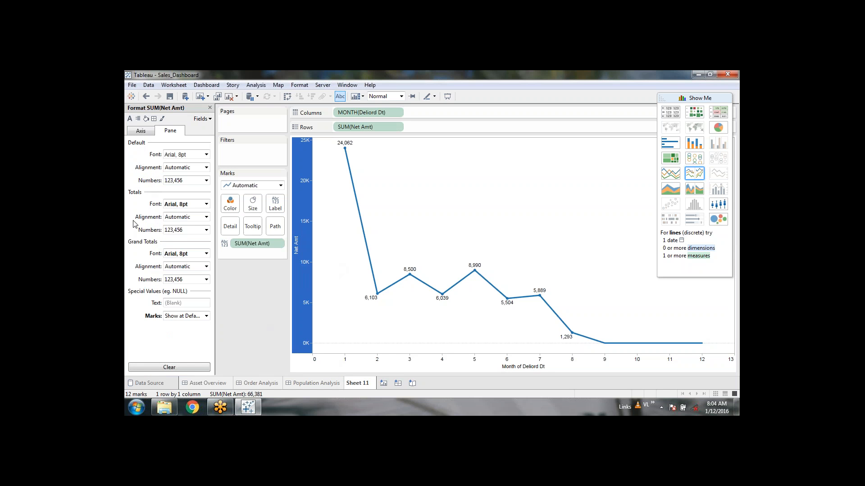
click(206, 180)
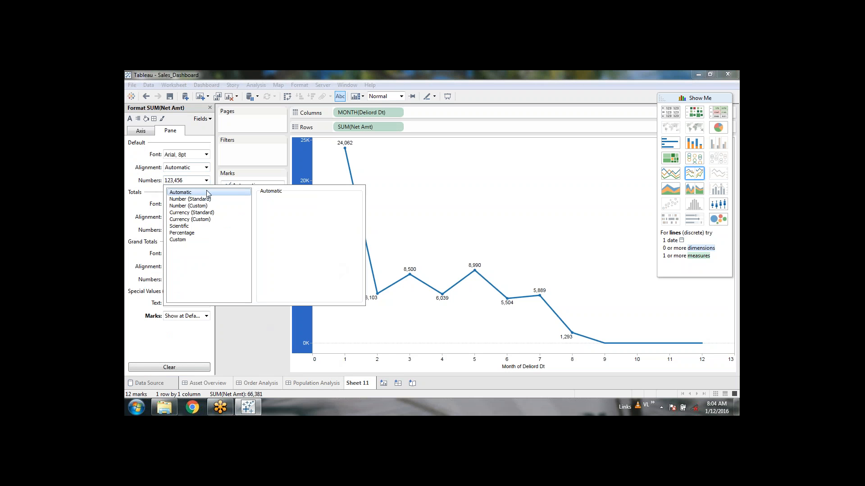
Step: Try the Number (Standard), Number (Custom) and Currency (Custom) formats on the Net Amt data labels
click(202, 200)
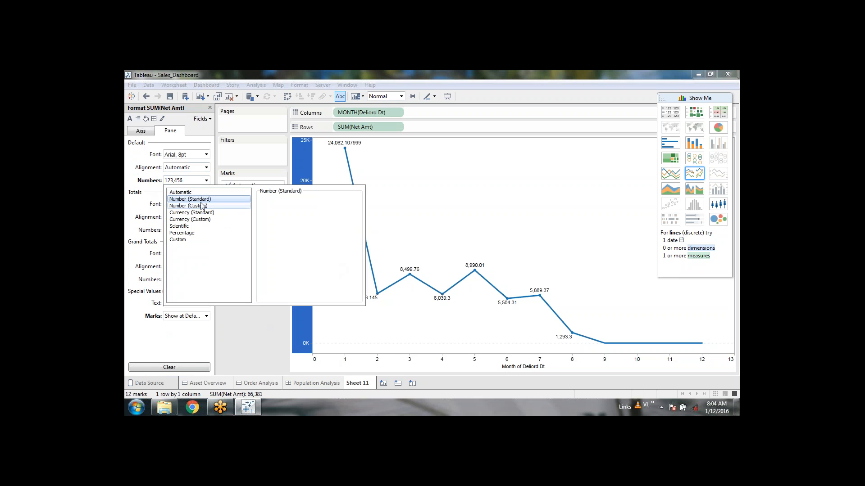
click(202, 207)
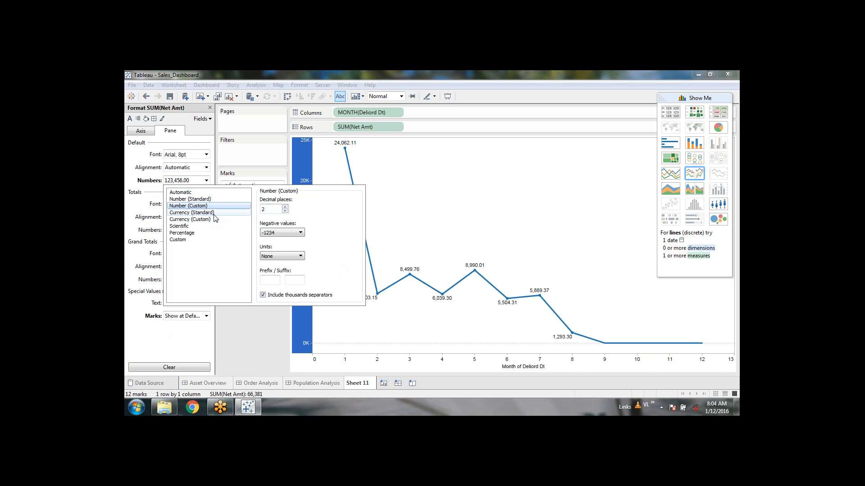
click(211, 199)
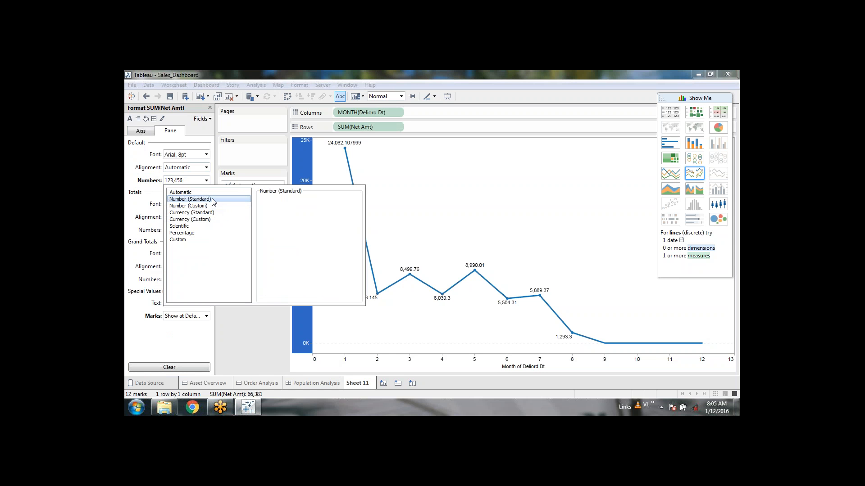
click(197, 220)
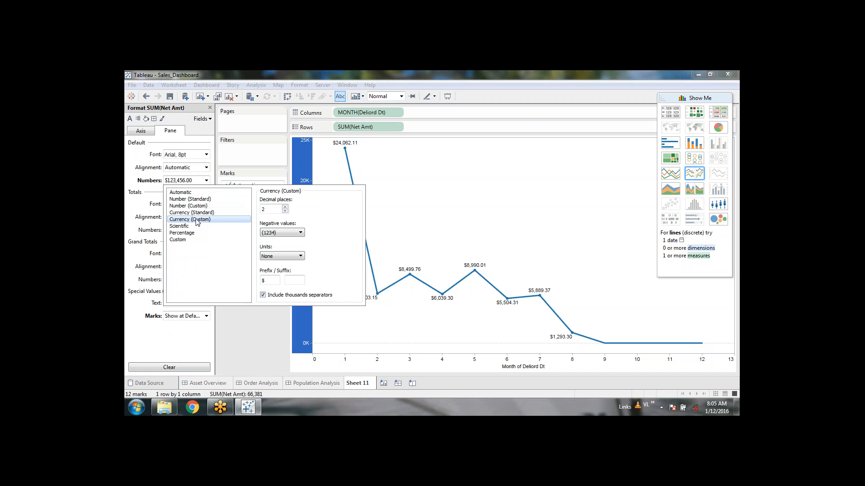
click(200, 207)
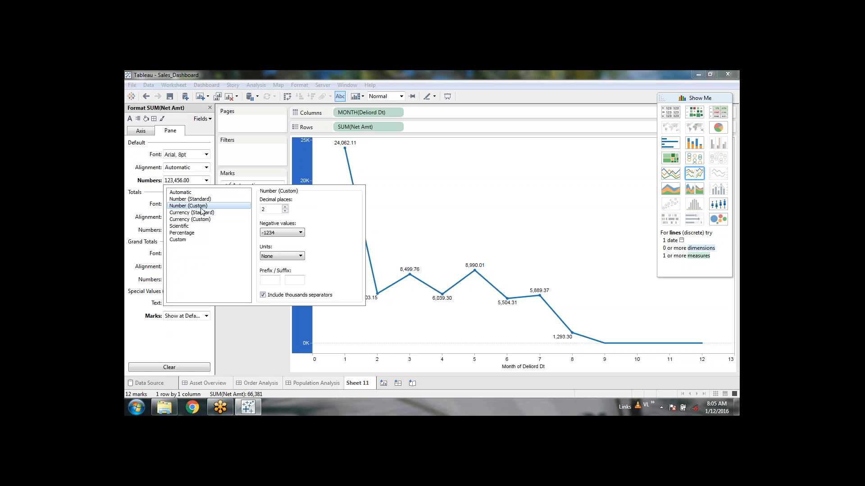
click(201, 200)
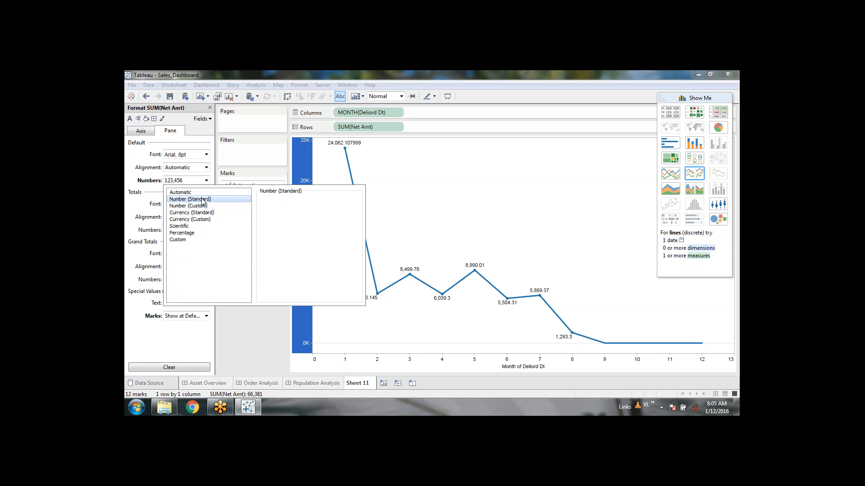
Step: Format the Net Amt data labels as Number (Custom) with 0 decimal places
click(204, 206)
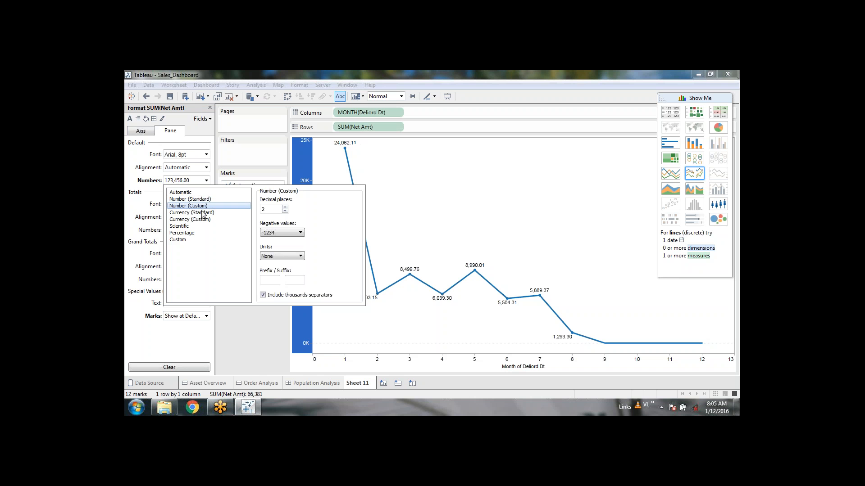
click(285, 211)
click(285, 212)
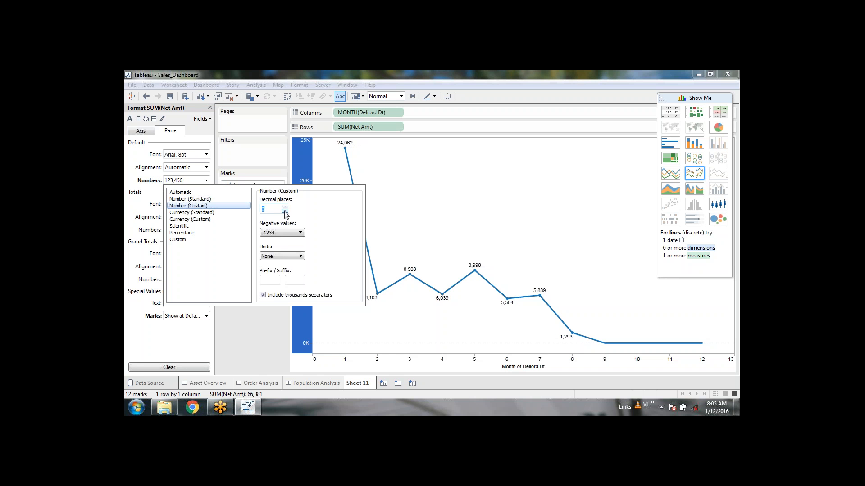
click(266, 327)
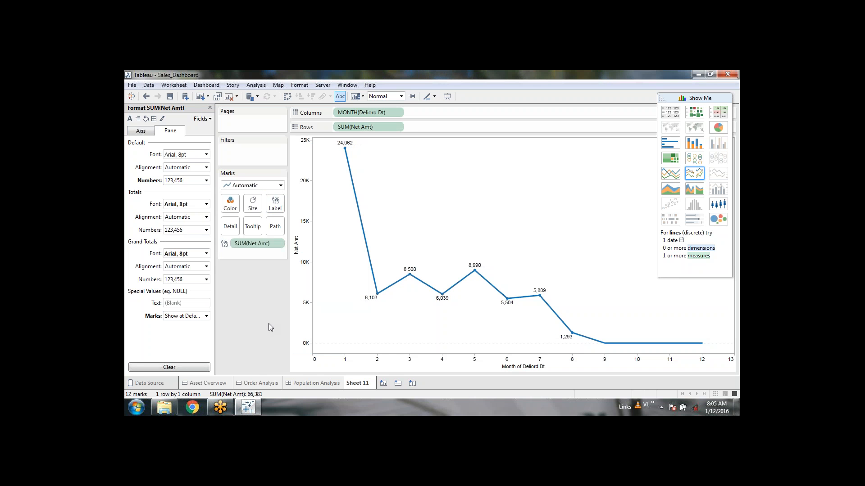
Step: Format the Net Amt axis numbers as Number (Standard) and close the formatting settings
click(144, 132)
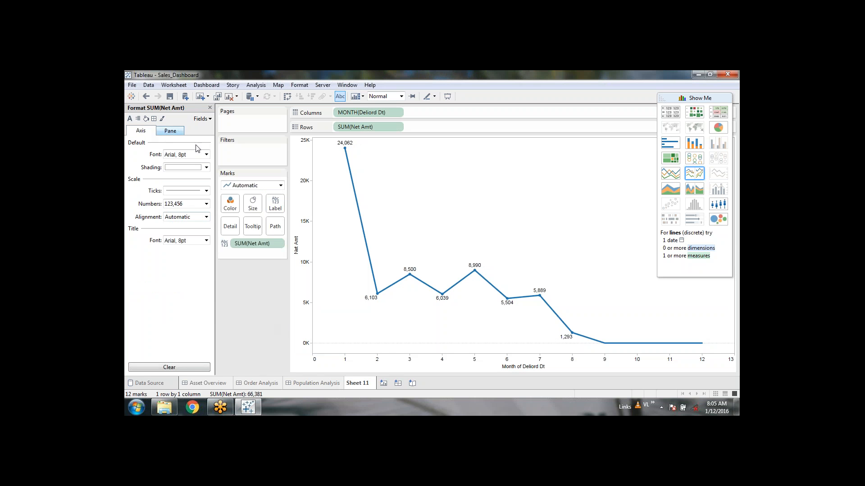
click(167, 132)
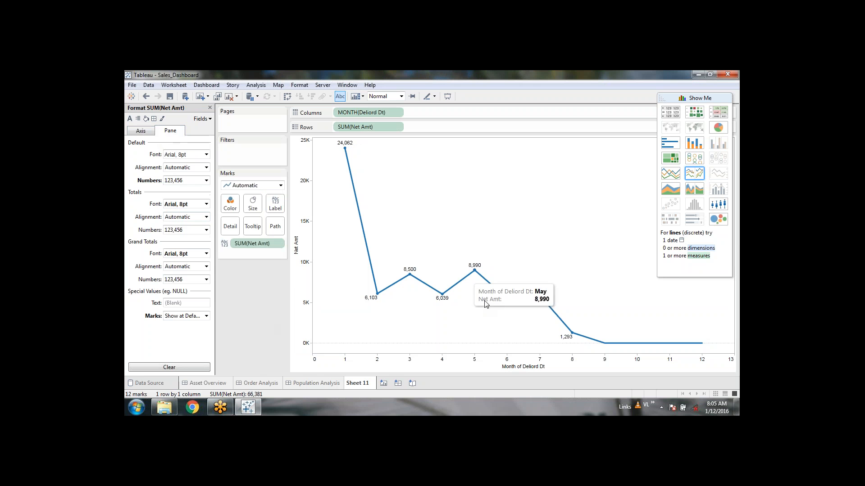
mouse_move(375, 299)
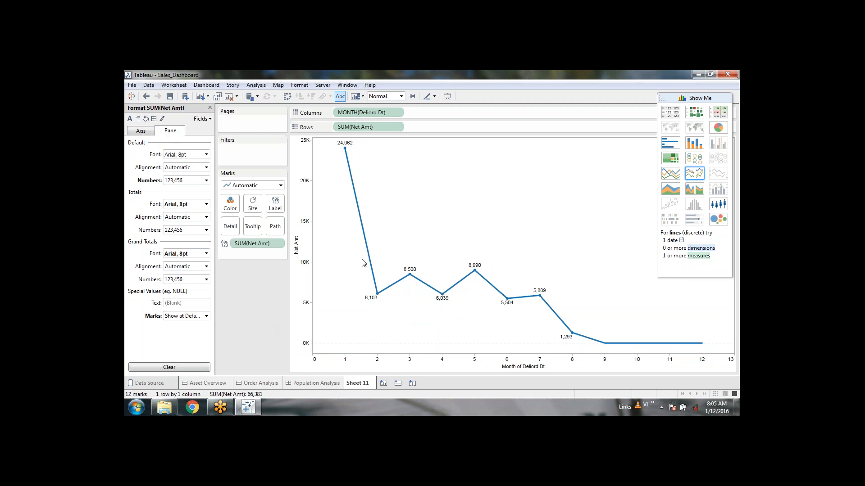
click(143, 133)
click(206, 204)
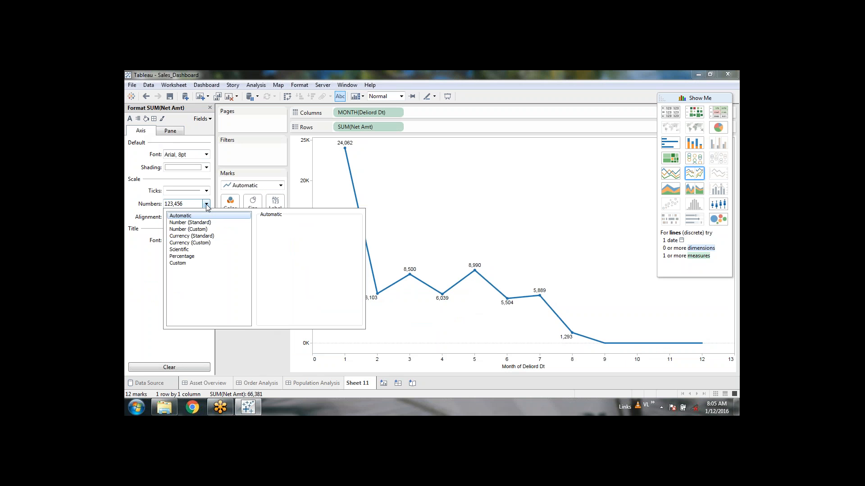
click(202, 223)
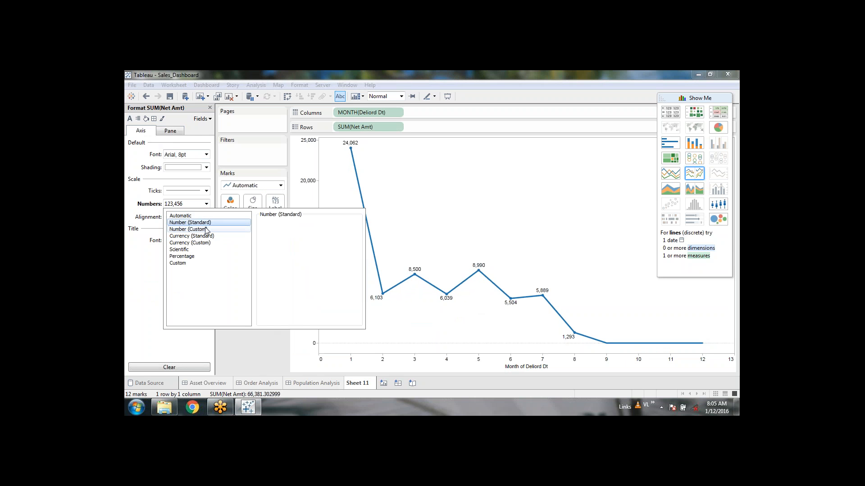
click(205, 229)
click(208, 223)
click(258, 367)
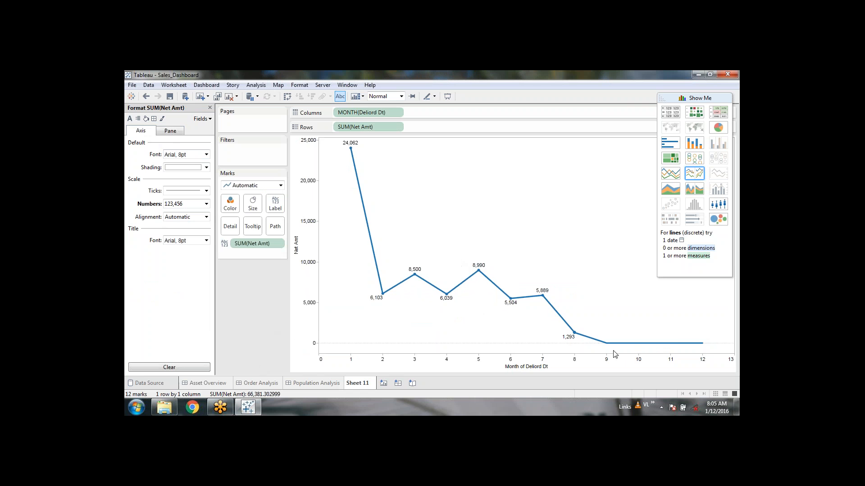
mouse_move(373, 301)
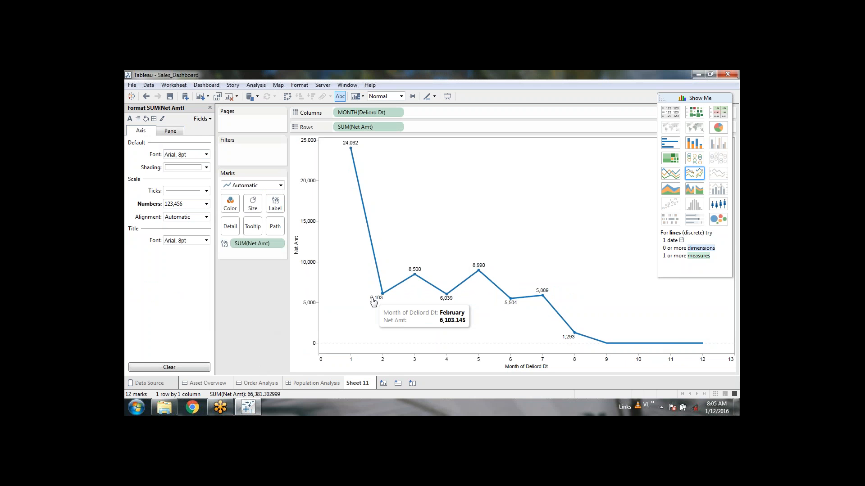
click(209, 108)
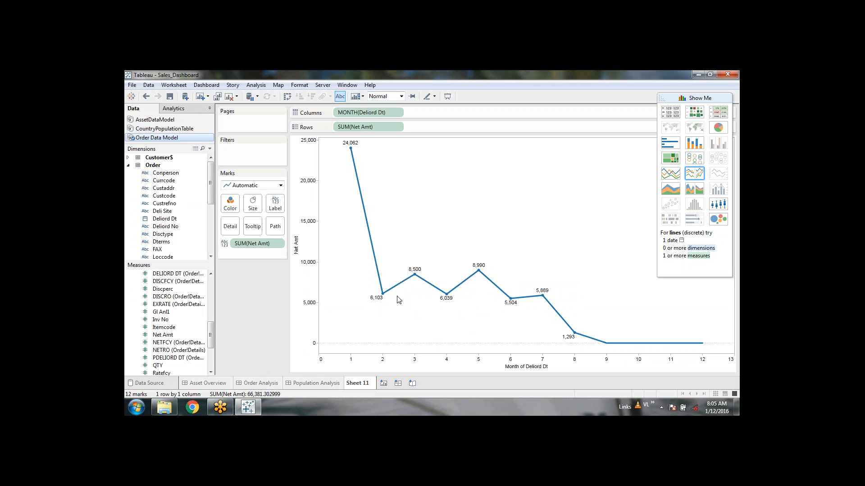
Step: Examine the monthly Net Amt points along the line in presentation mode and return to the worksheet
mouse_move(374, 304)
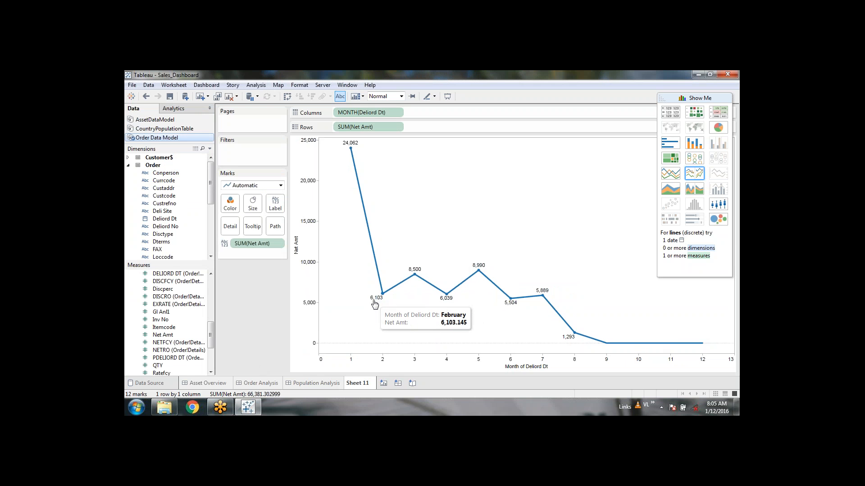
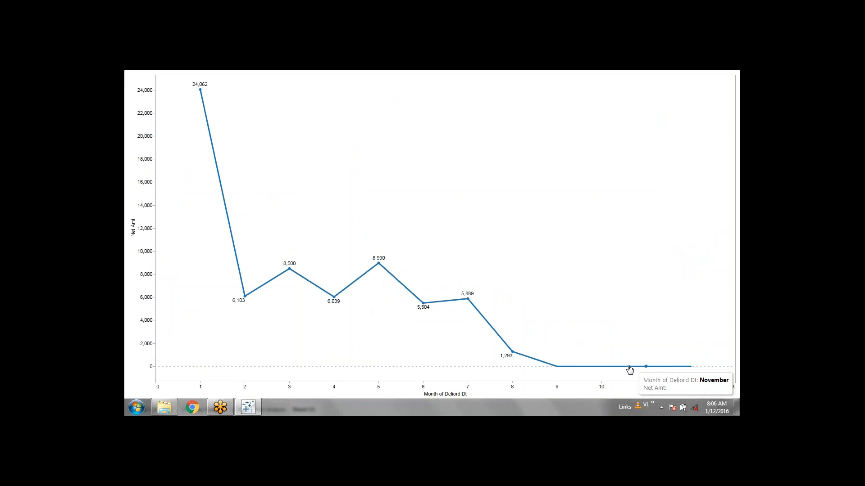
mouse_move(605, 369)
mouse_move(511, 354)
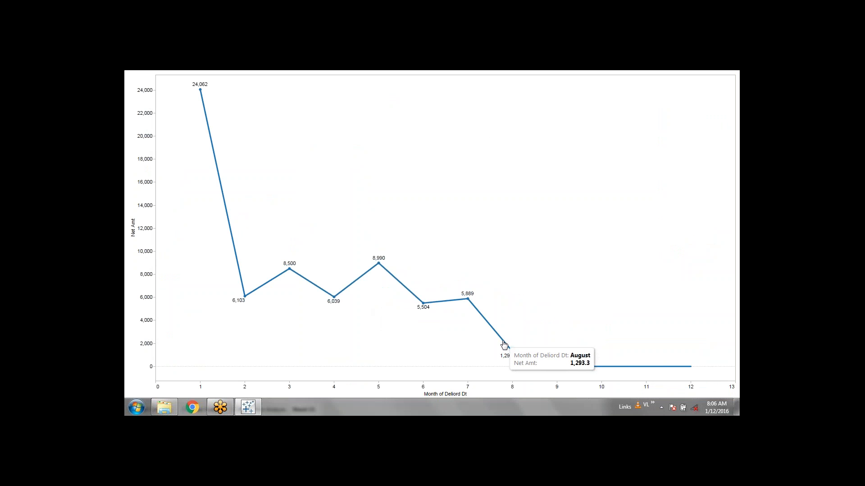
mouse_move(486, 321)
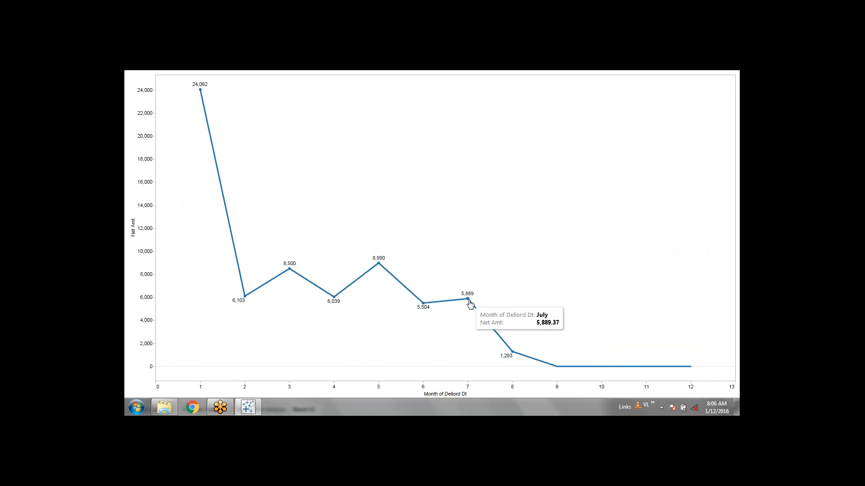
key(Escape)
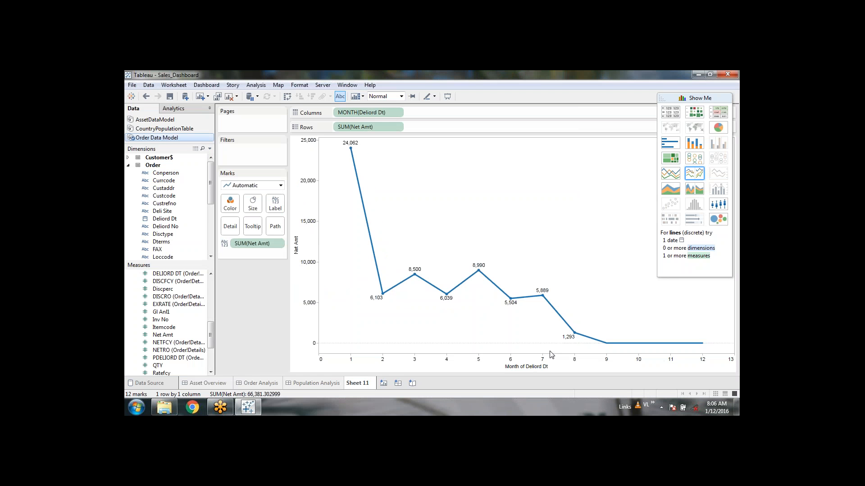
Step: Shorten the Month of Deliord Dt label in the line's tooltip to Month
click(254, 227)
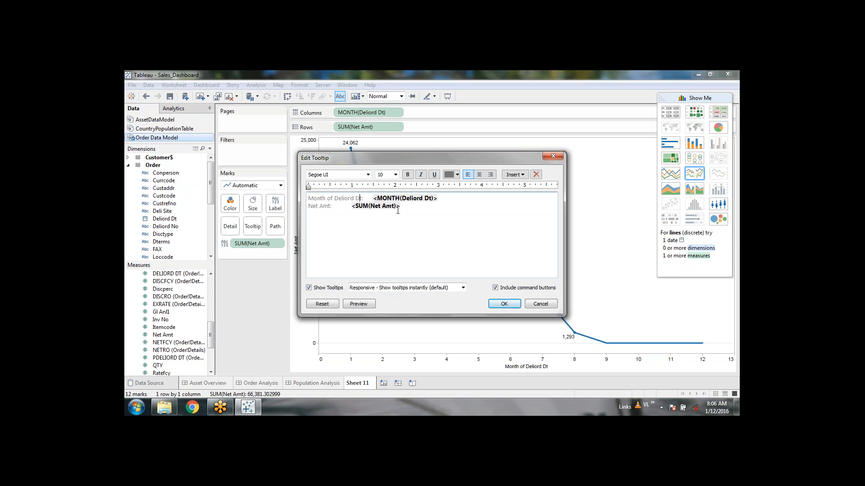
key(BackSpace)
key(BackSpace)
key(BackSpace)
key(BackSpace)
key(BackSpace)
key(BackSpace)
key(BackSpace)
key(BackSpace)
key(BackSpace)
key(BackSpace)
key(BackSpace)
key(BackSpace)
key(BackSpace)
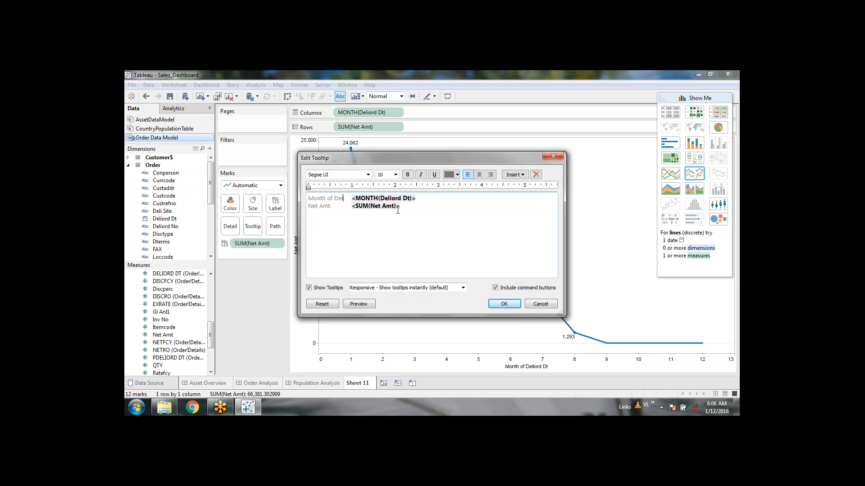
key(BackSpace)
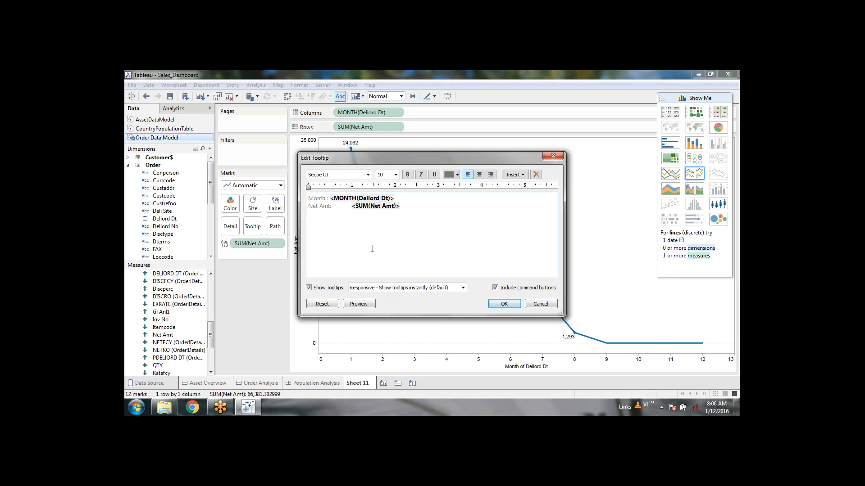
Step: Replace the tooltip's Net Amt label with Profit and check the tooltip on several points of the line
key(shift+Home)
text(P:)
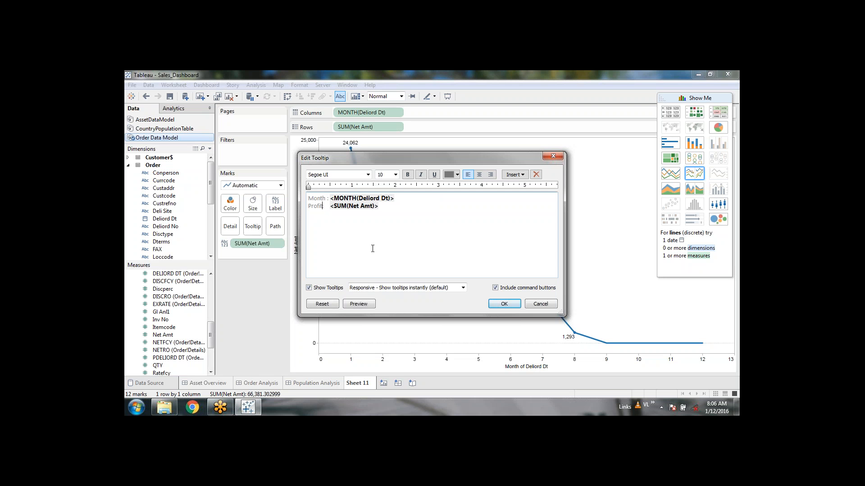
click(504, 304)
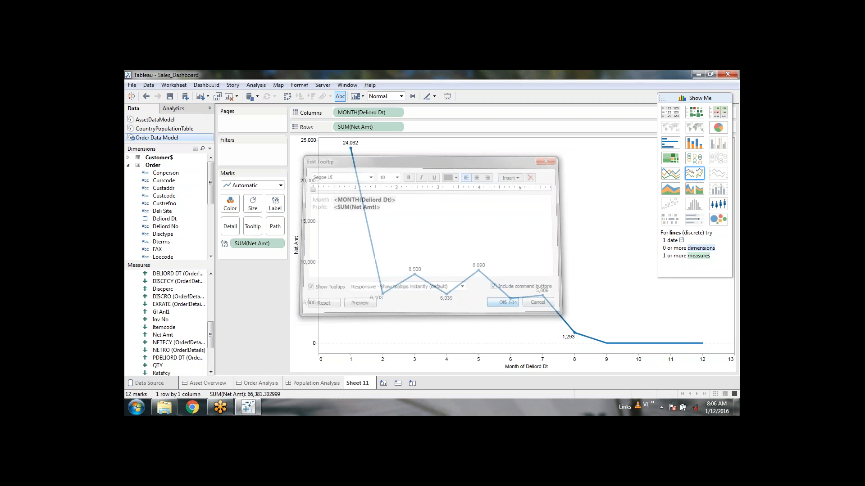
mouse_move(414, 278)
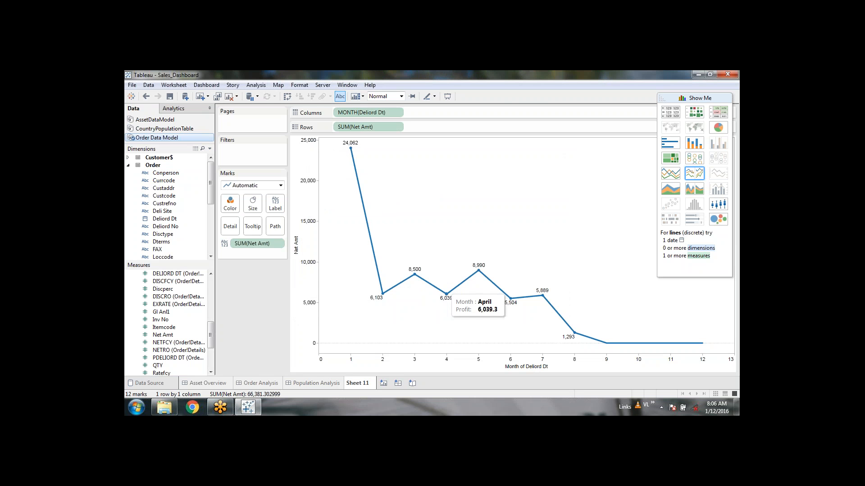
mouse_move(488, 279)
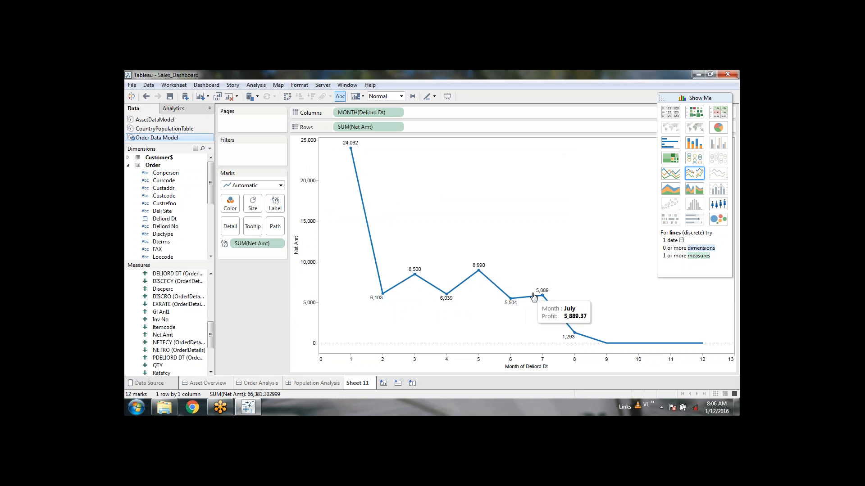
mouse_move(574, 333)
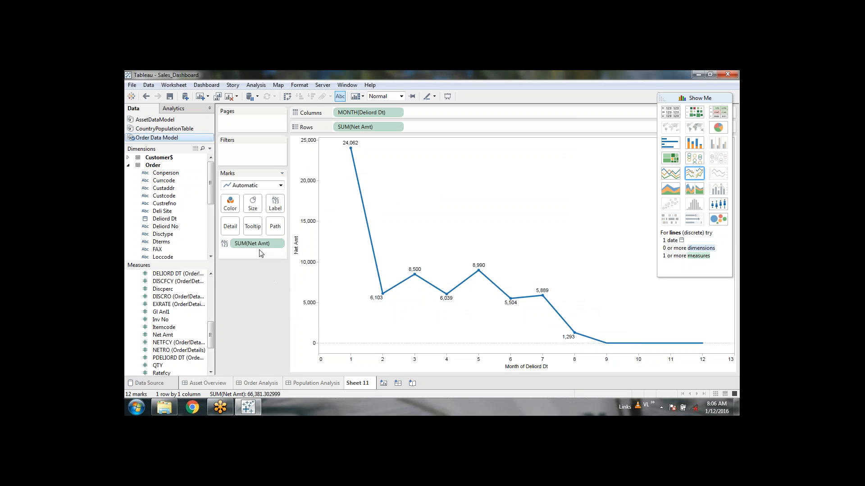
Step: Review the edited tooltip text and save the workbook
click(253, 226)
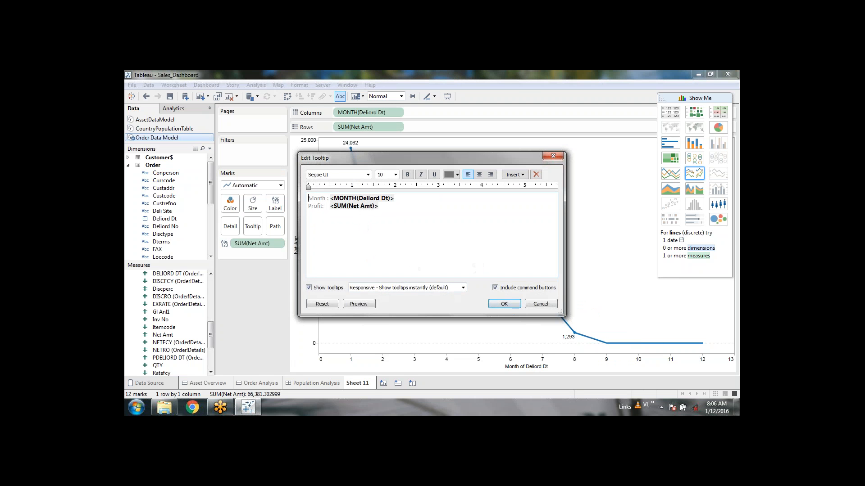
click(400, 209)
click(504, 304)
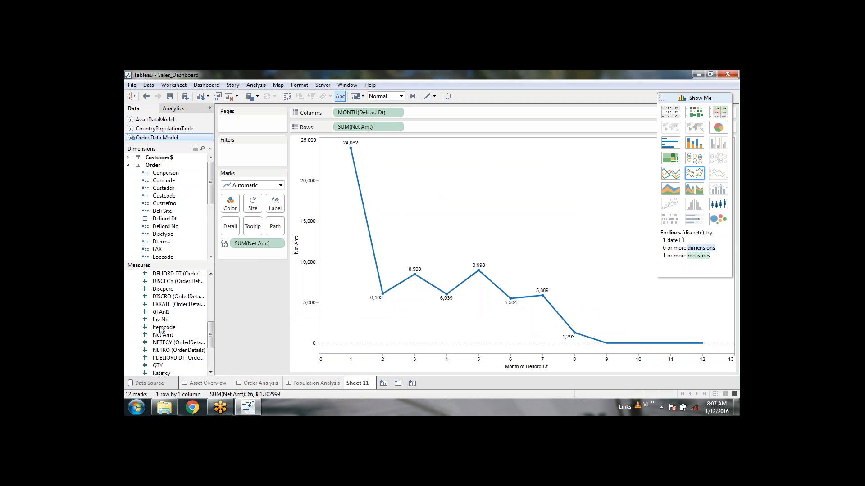
click(169, 98)
Step: Change the title of the Month of Deliord Dt axis to Month
right_click(532, 368)
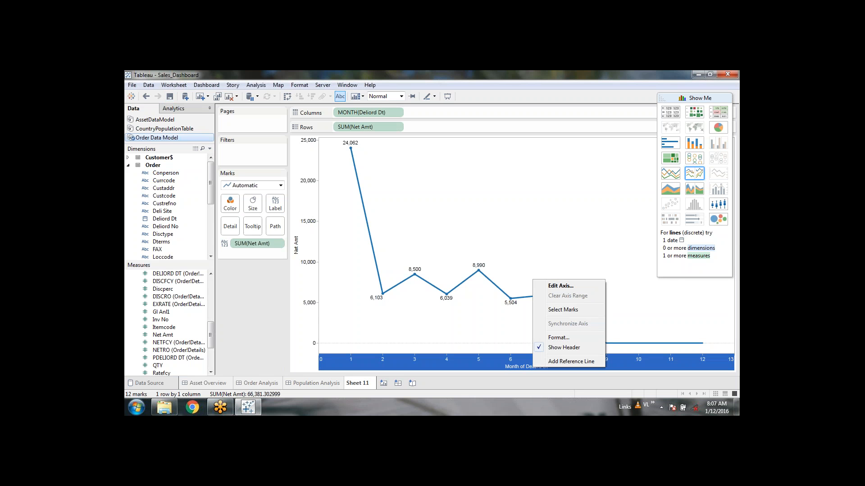
click(250, 314)
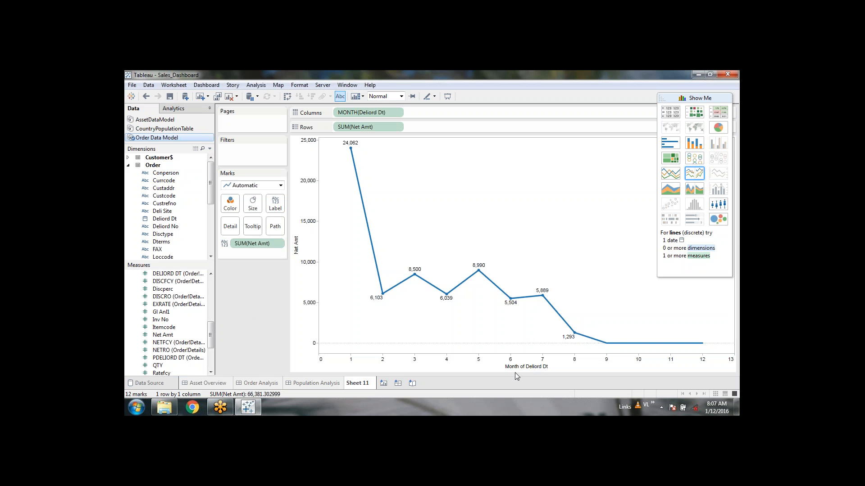
click(536, 369)
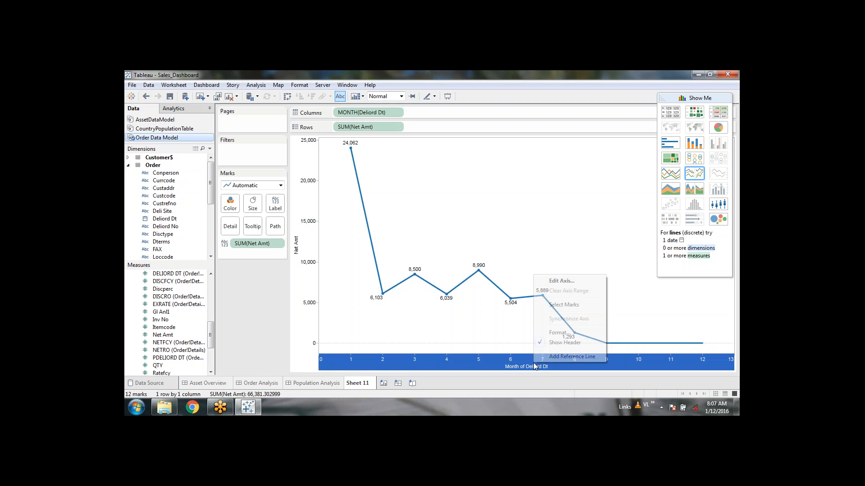
right_click(534, 366)
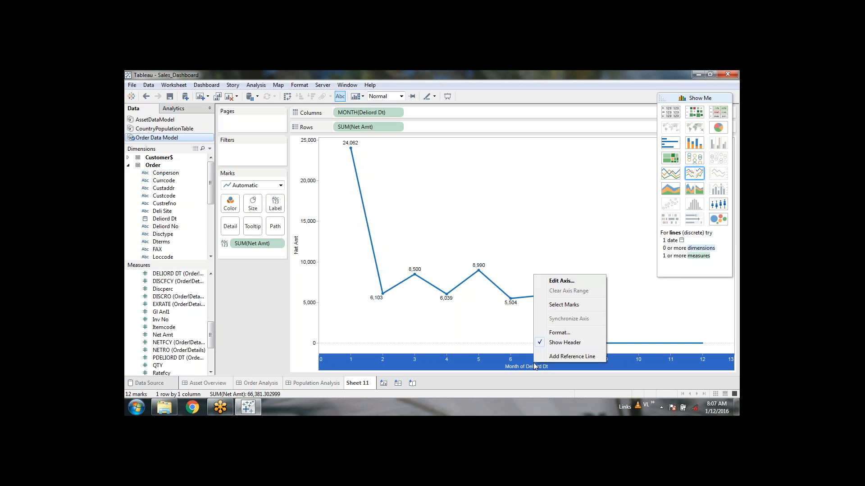
click(563, 281)
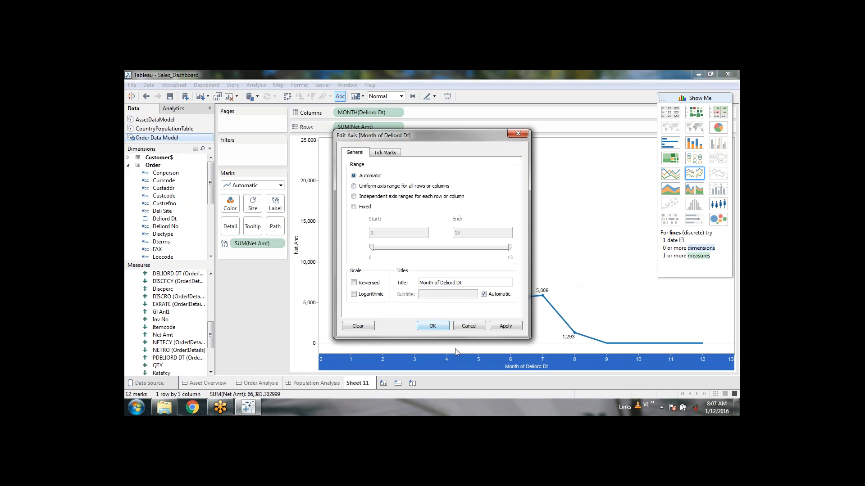
click(479, 282)
key(BackSpace)
key(BackSpace)
key(BackSpace)
key(BackSpace)
key(BackSpace)
key(BackSpace)
key(BackSpace)
key(BackSpace)
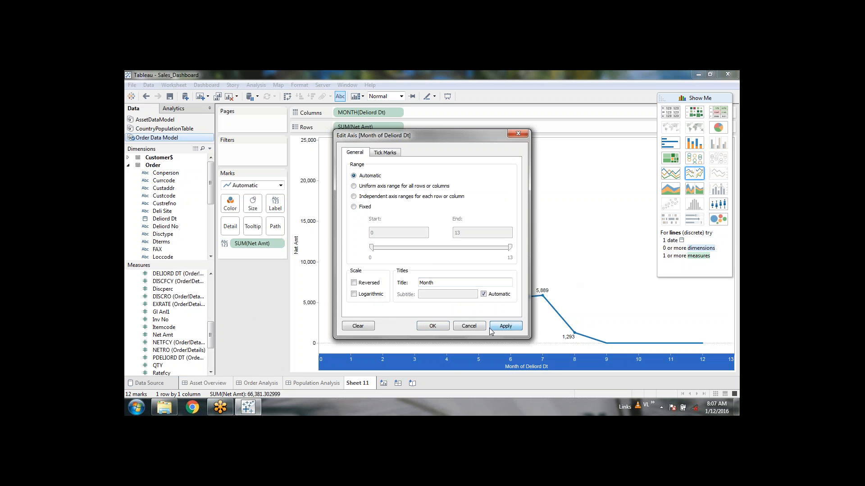
click(435, 328)
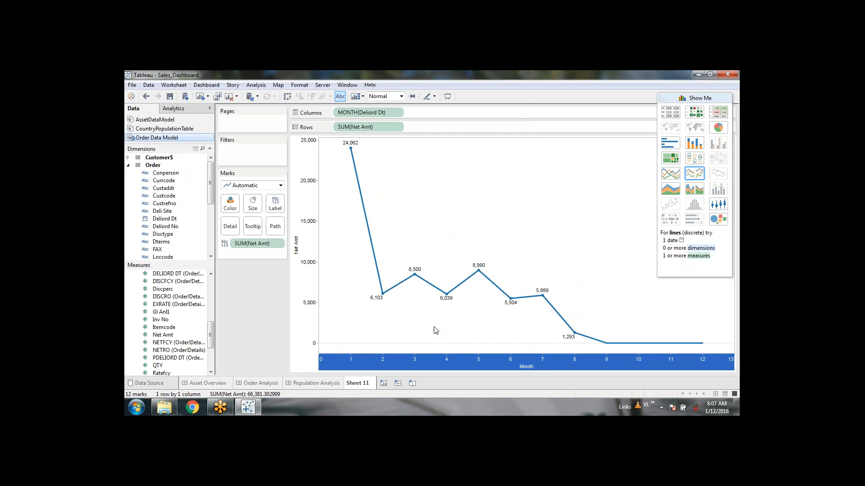
Step: Change the title of the Net Amt axis to Profit
right_click(296, 244)
click(322, 245)
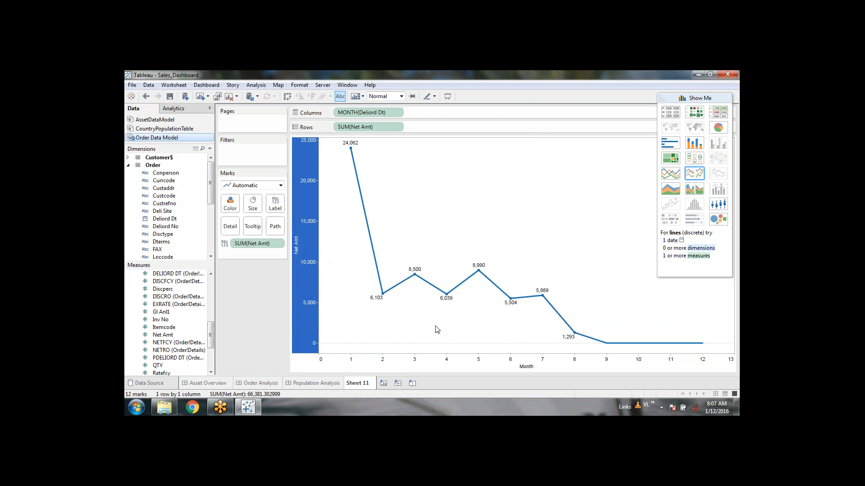
double_click(441, 282)
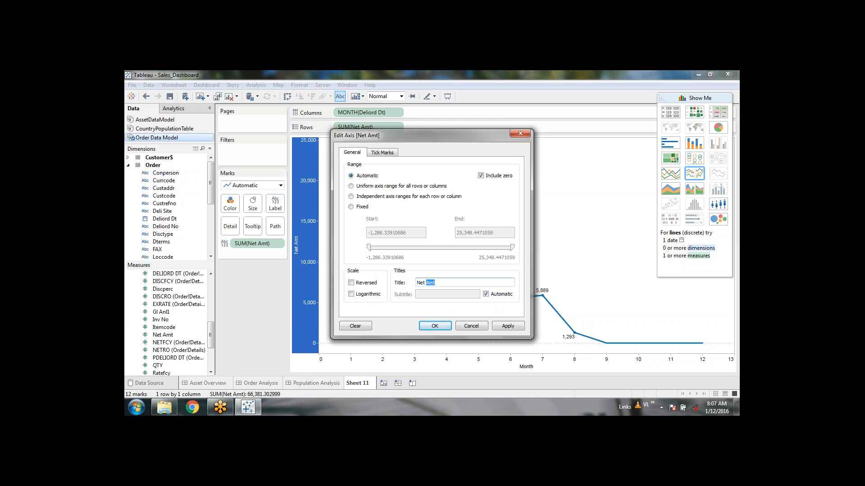
double_click(441, 282)
triple_click(440, 283)
text(Profit)
click(434, 327)
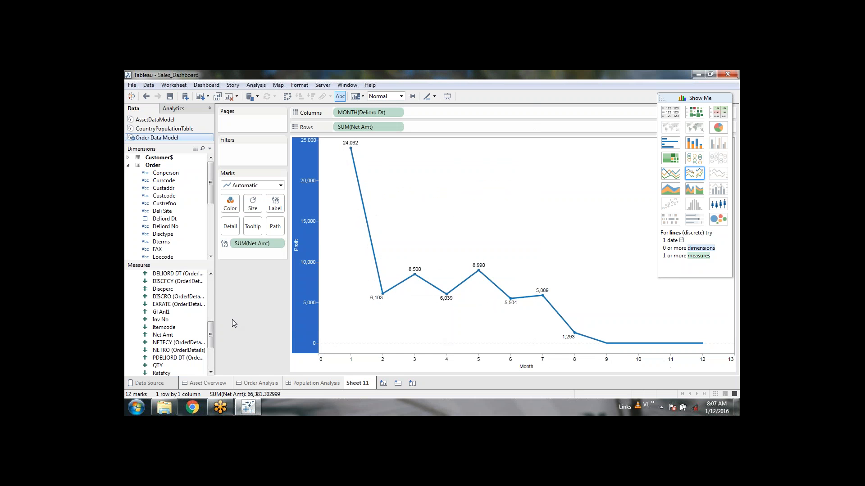
click(246, 316)
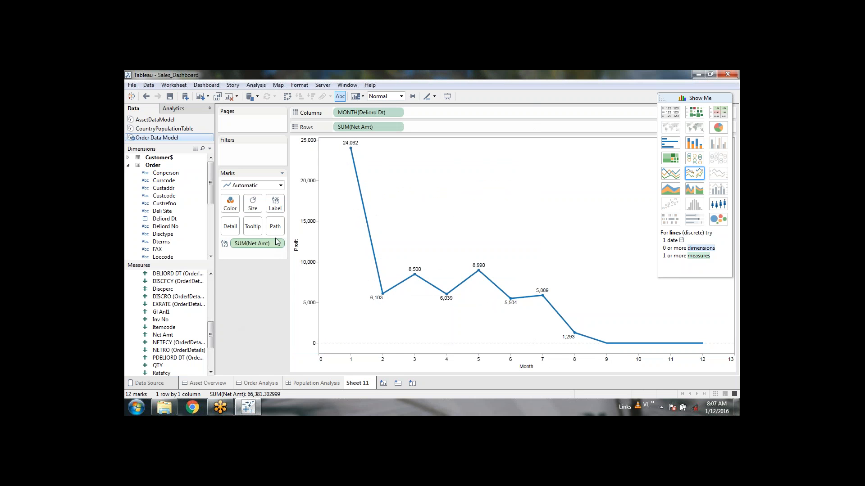
mouse_move(478, 271)
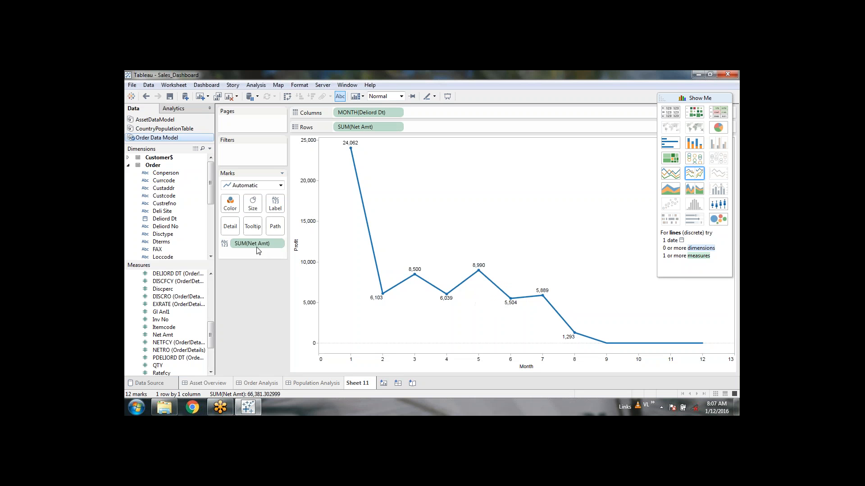
Step: Color the chart line red with the custom color #ff0000 and show markers on all of its points
click(229, 205)
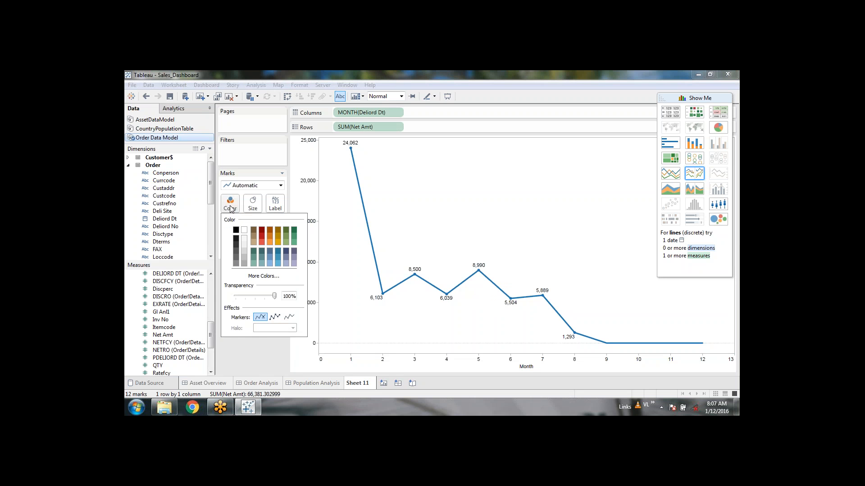
click(264, 237)
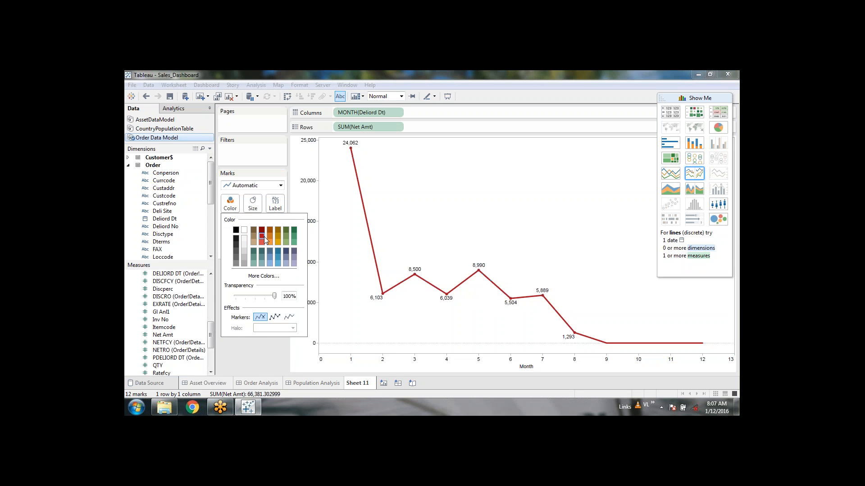
click(293, 250)
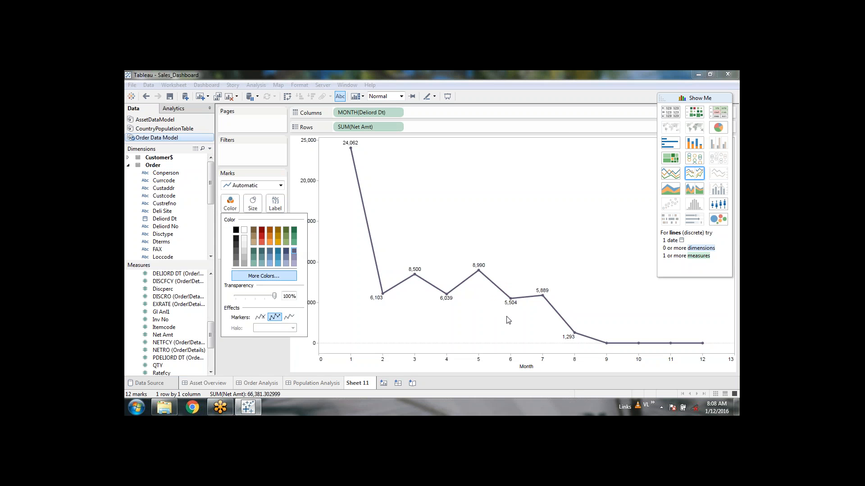
click(264, 275)
click(323, 203)
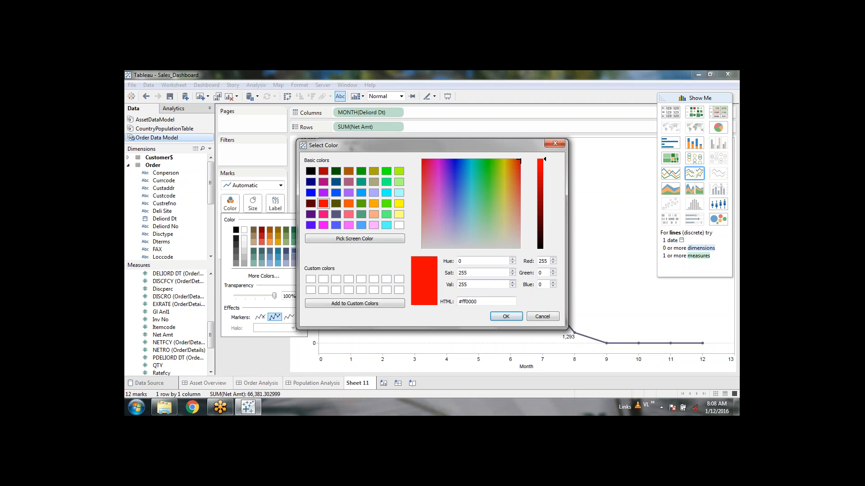
click(506, 317)
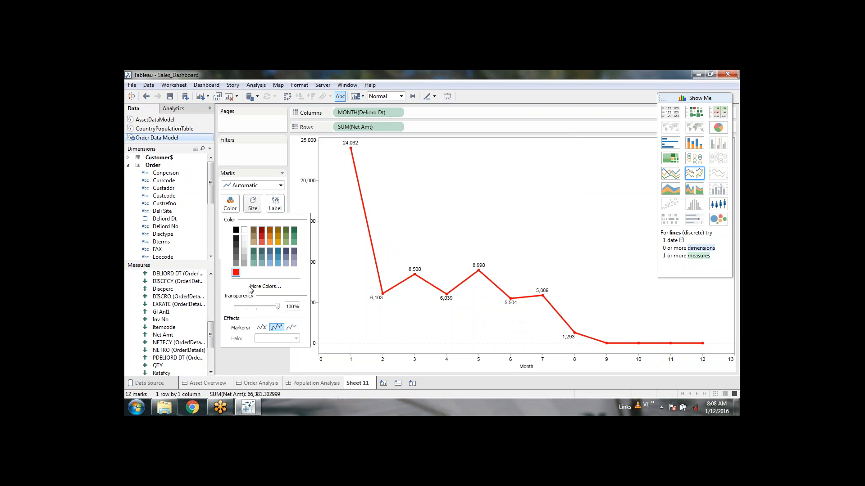
click(257, 360)
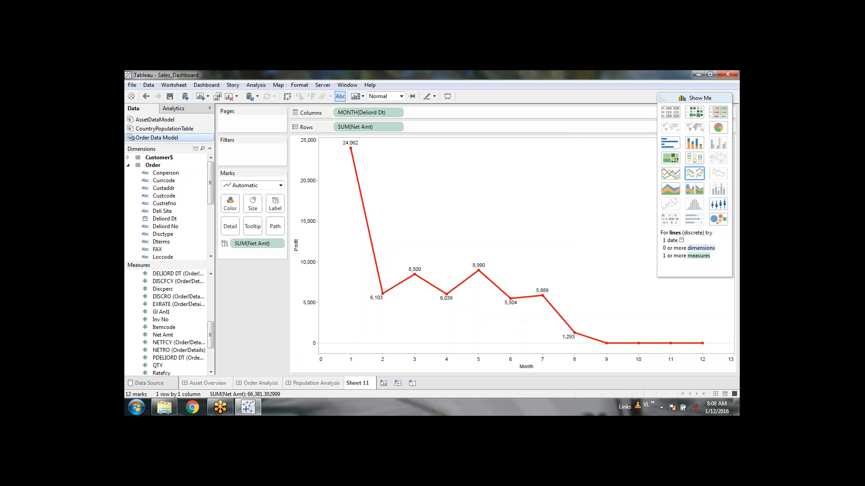
Step: Make the red line slightly thicker and save the workbook
click(253, 203)
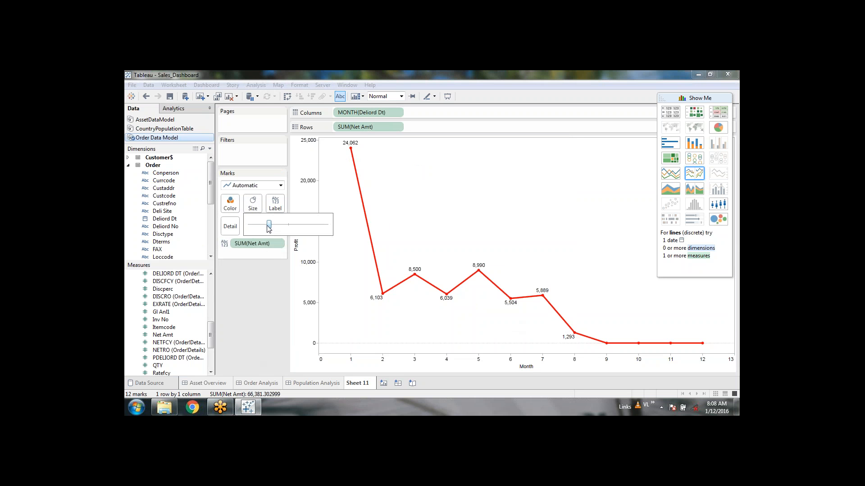
mouse_move(269, 228)
mouse_down()
mouse_move(329, 227)
mouse_move(250, 235)
mouse_move(289, 229)
mouse_move(278, 229)
mouse_up()
click(253, 310)
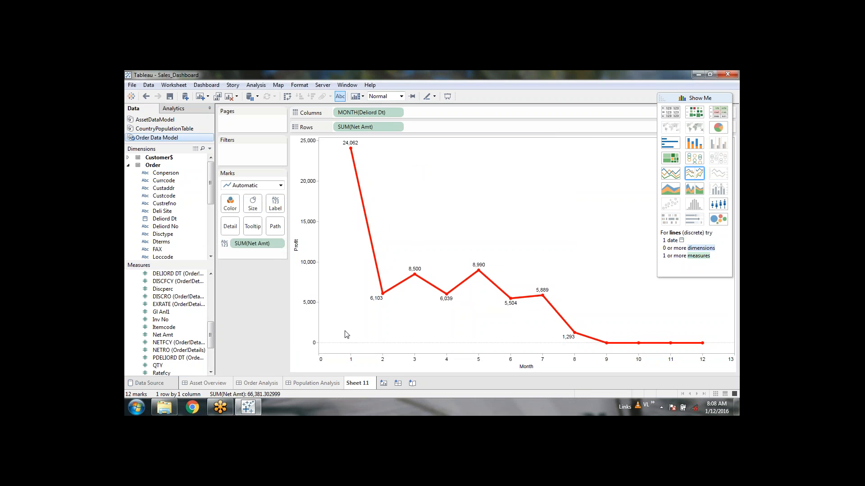
click(172, 98)
Step: Rename Sheet 11 as Month wise profit
double_click(368, 384)
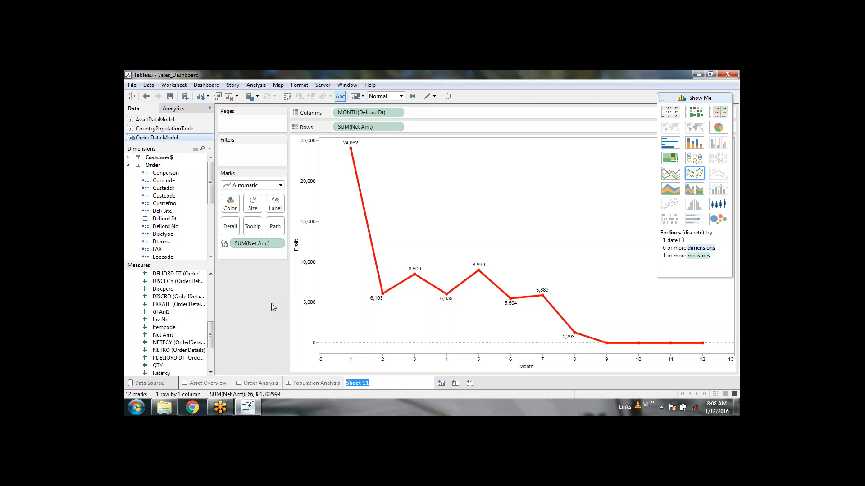
key(Return)
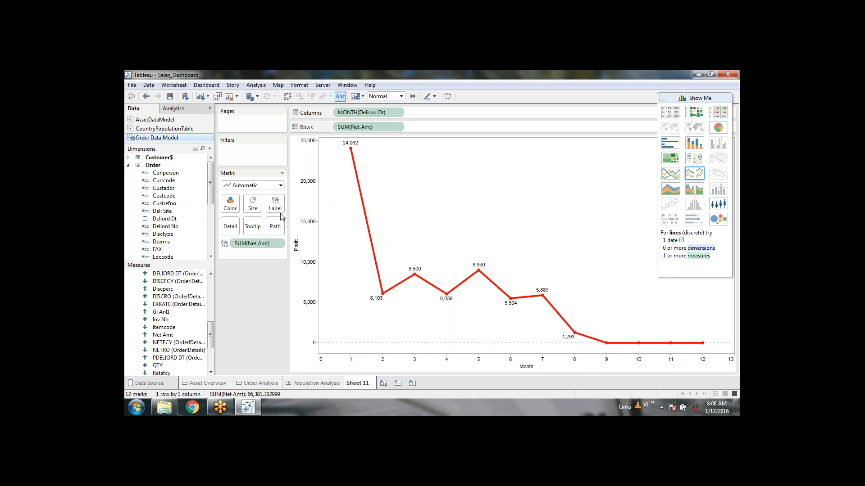
double_click(363, 386)
text(Mon)
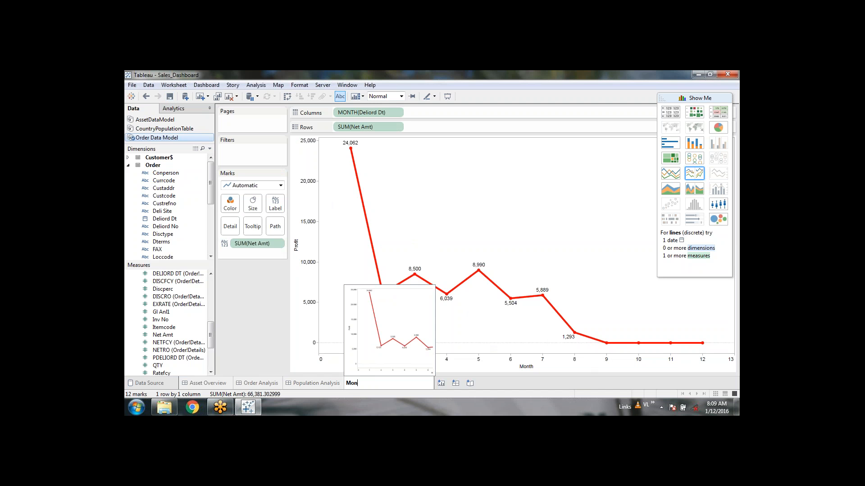
text(th wise profit)
key(Return)
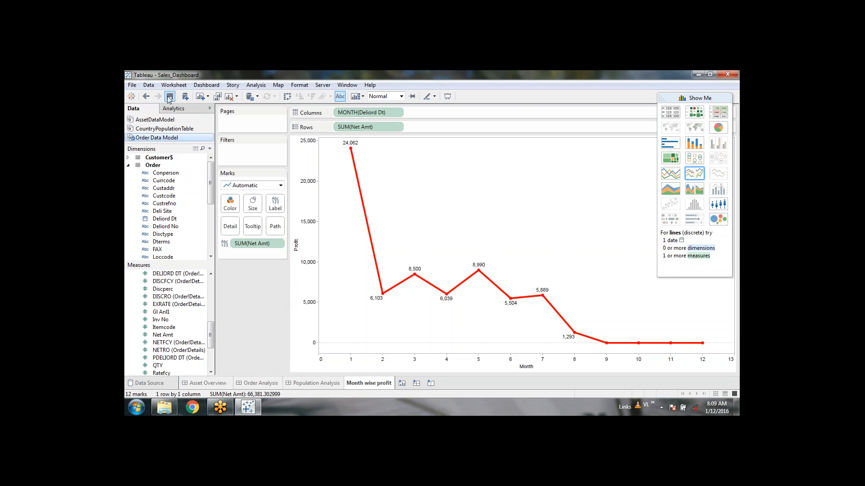
Step: Duplicate the Month wise profit sheet, compare the original with its copy, and return to the copy
right_click(375, 383)
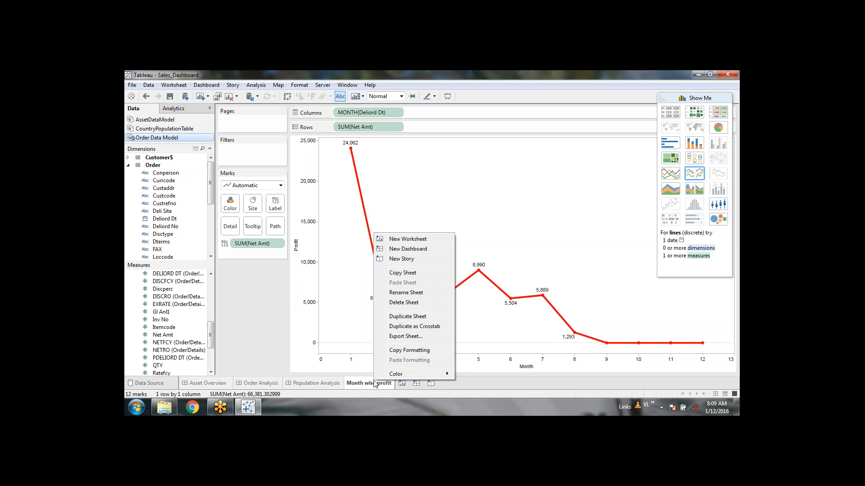
click(437, 317)
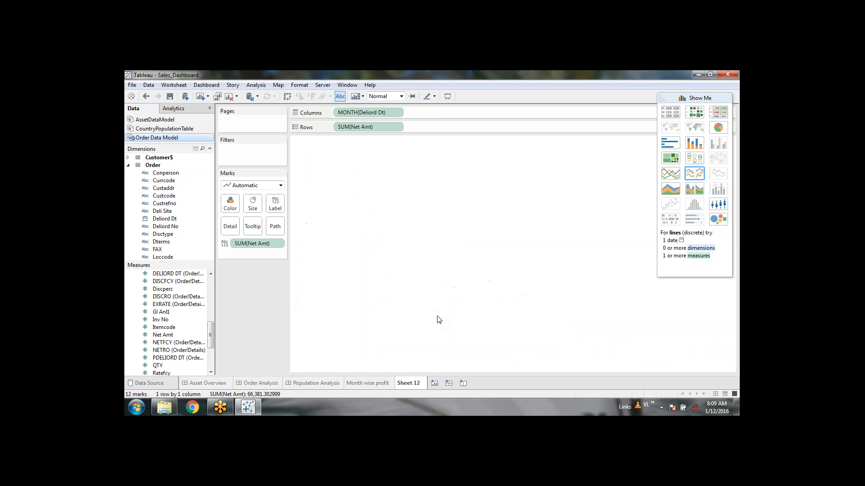
click(376, 384)
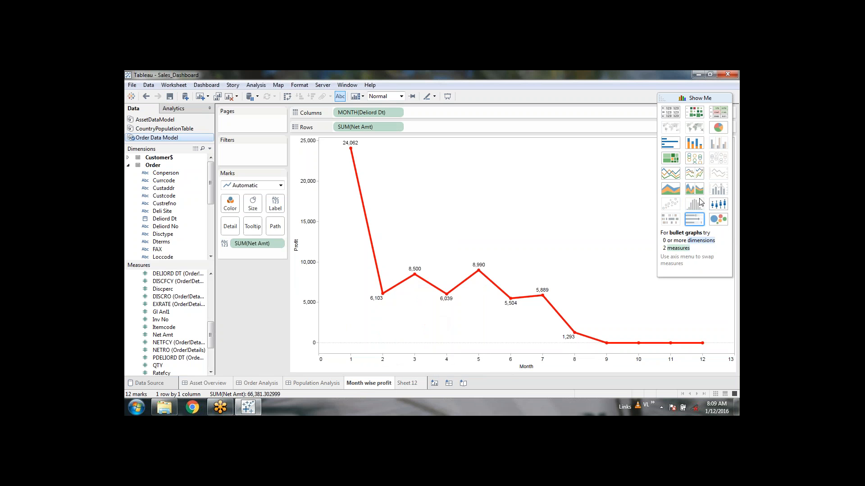
click(409, 385)
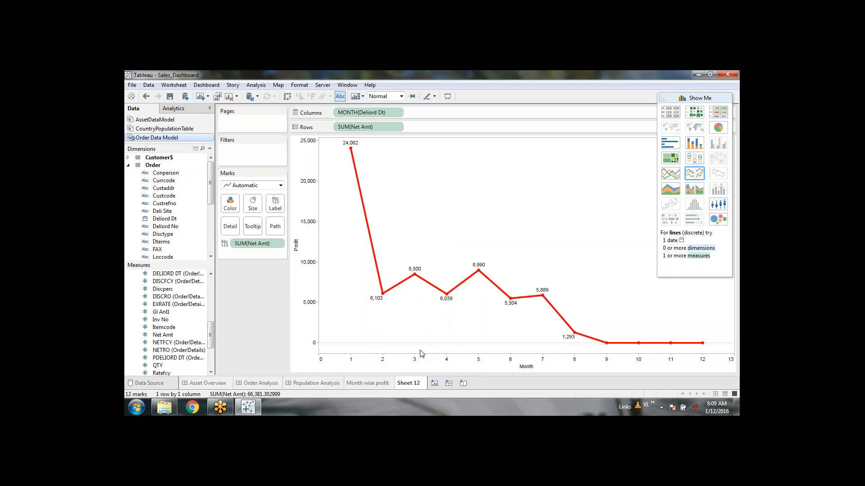
Step: Add the QTY measure as a second line chart below Net Amt and show its null values at the default position
mouse_move(623, 350)
drag(213, 325, 213, 339)
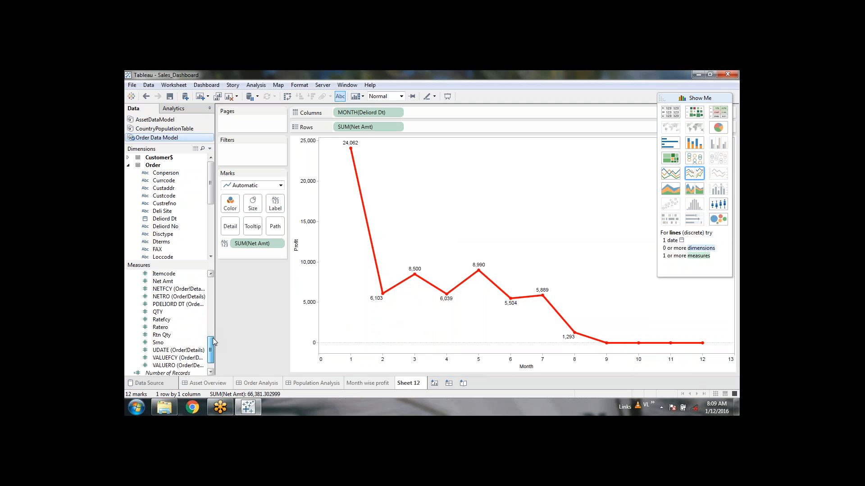
click(164, 312)
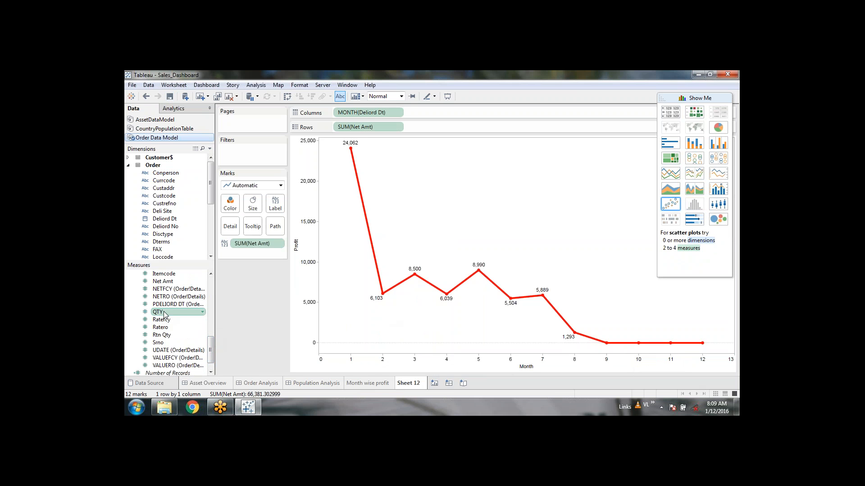
double_click(165, 312)
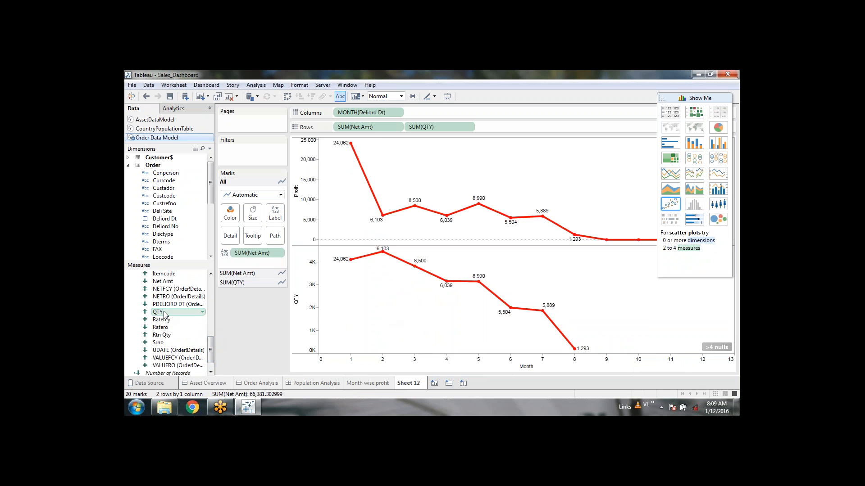
click(700, 95)
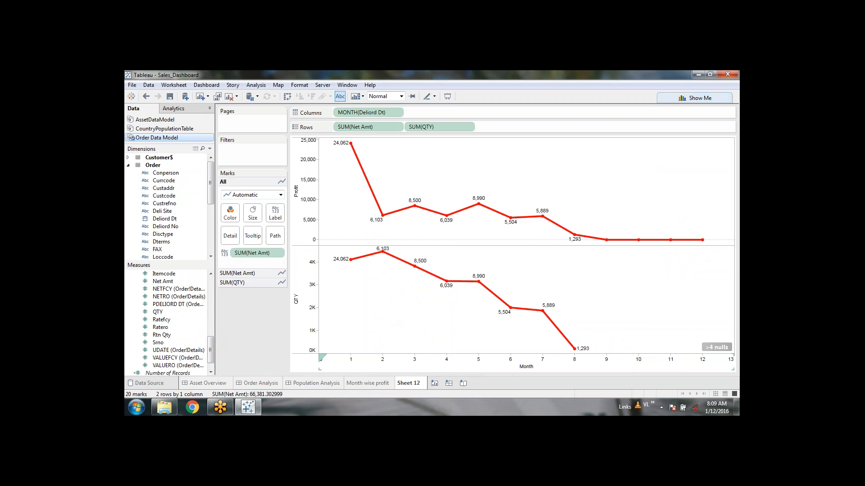
click(716, 348)
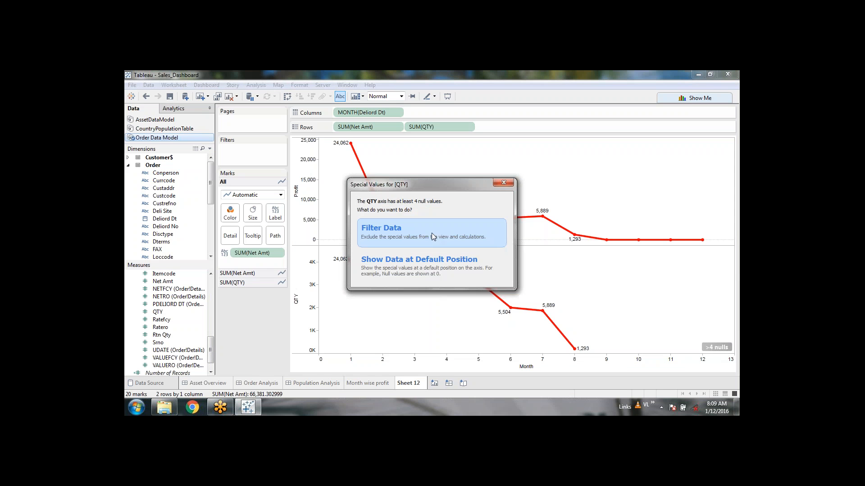
click(440, 263)
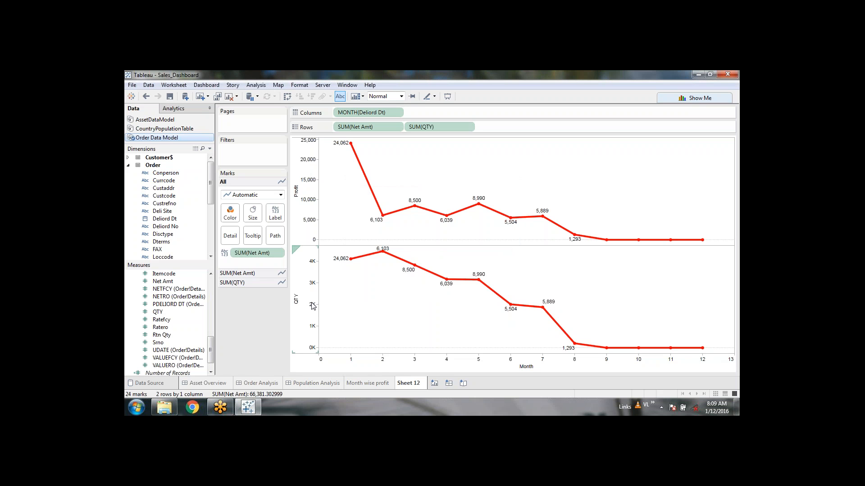
Step: Set the number format of the QTY axis to Number (Standard)
right_click(308, 278)
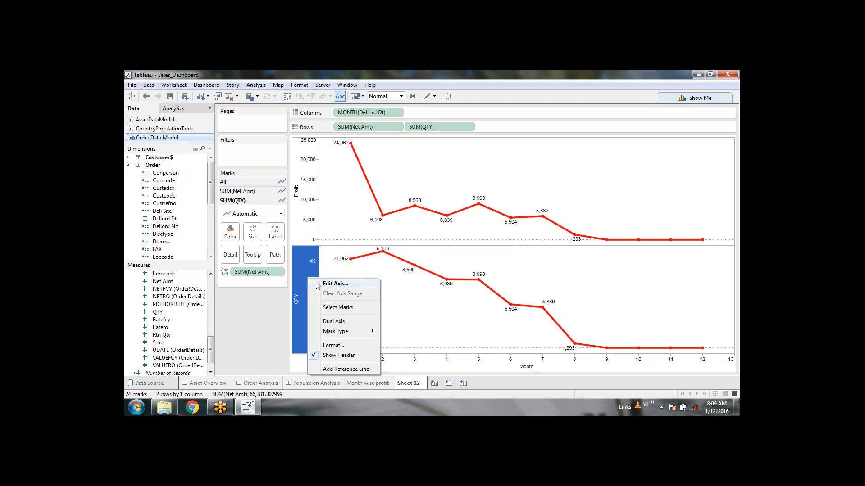
click(352, 344)
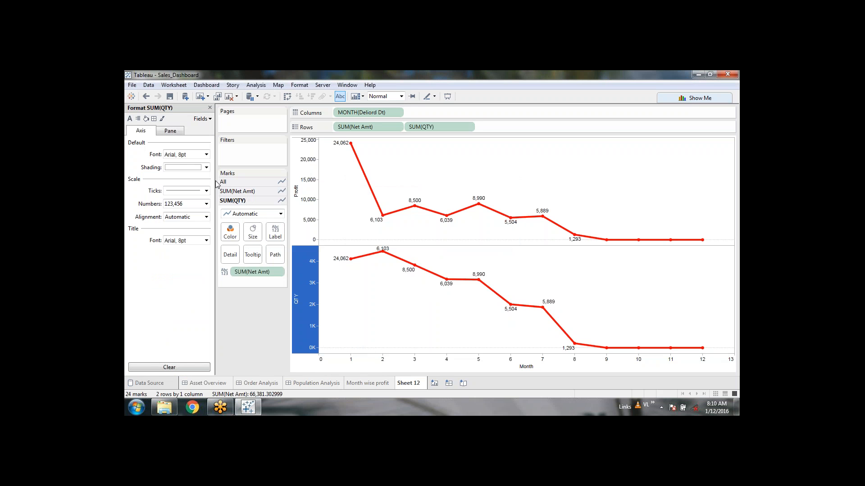
click(207, 204)
click(197, 223)
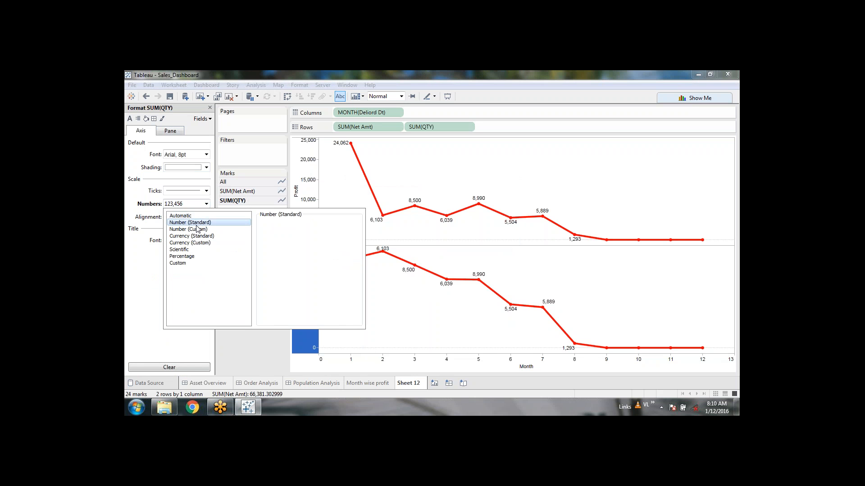
click(199, 230)
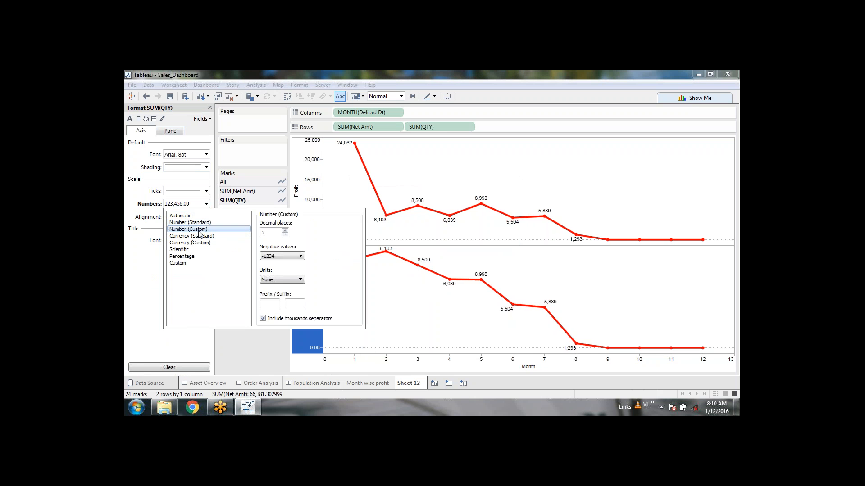
click(198, 223)
click(263, 339)
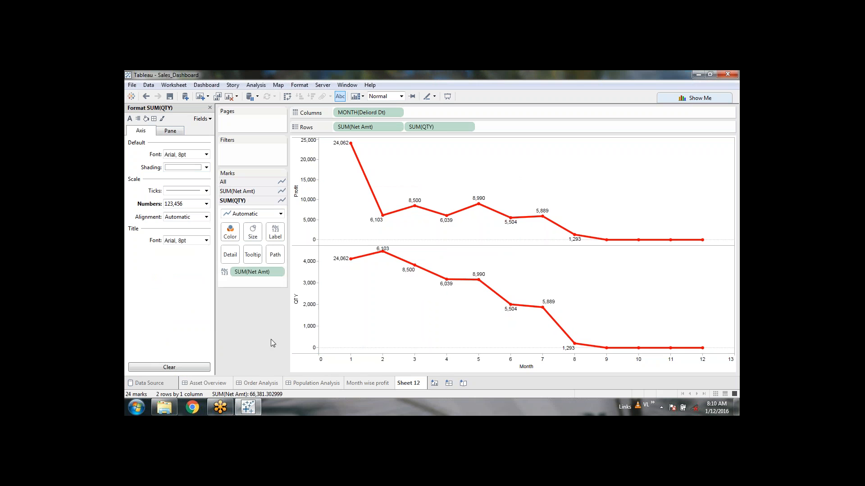
Step: Change the title of the QTY axis to Quantity
right_click(297, 292)
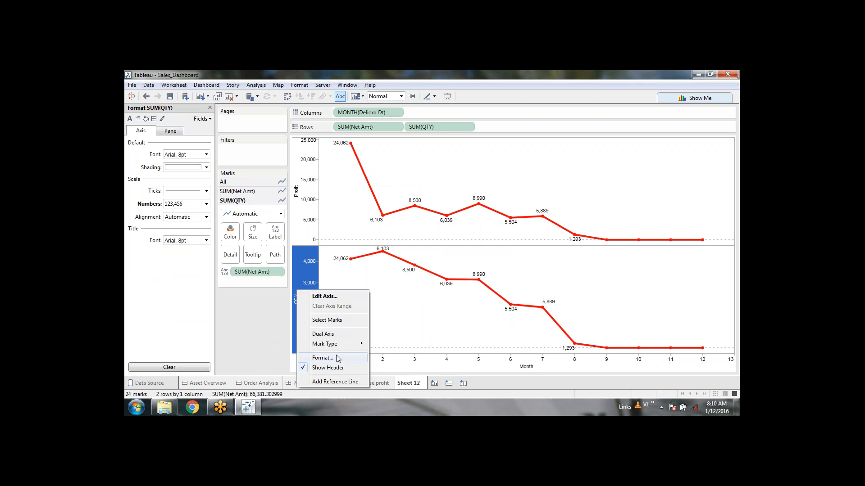
click(342, 299)
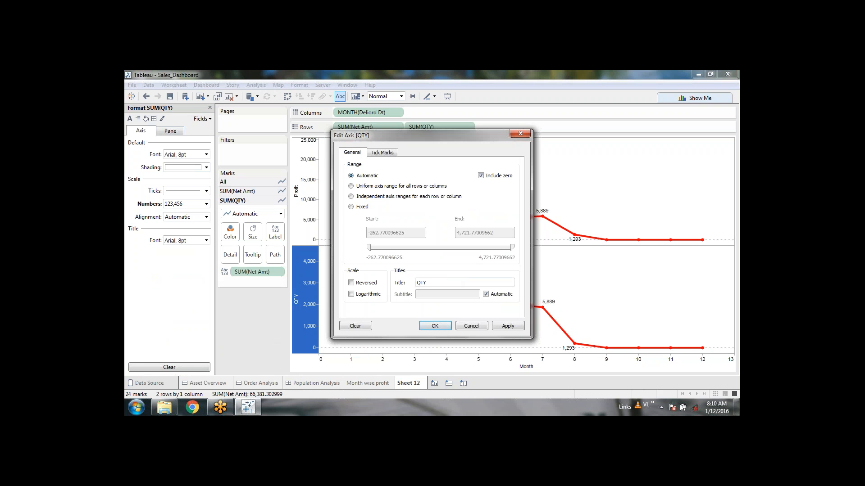
click(433, 282)
double_click(433, 282)
text(Qtat)
text(uantity)
click(431, 327)
click(259, 334)
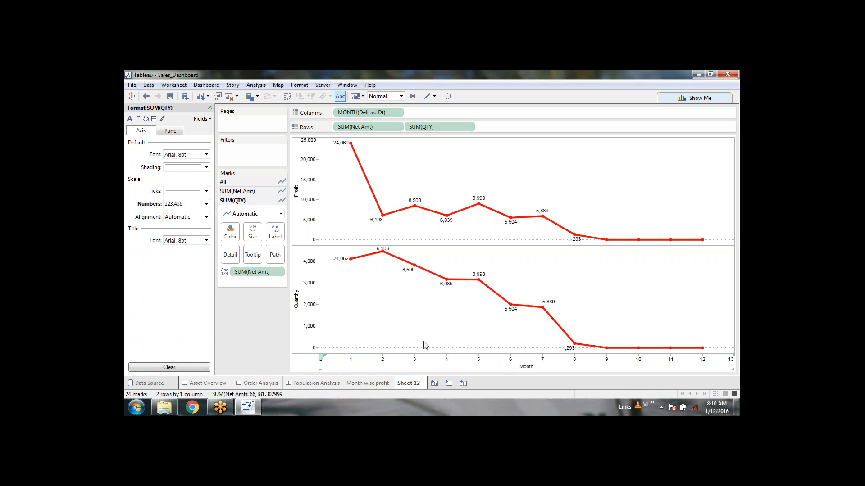
Step: Color the SUM(QTY) line green with the custom color #55aa00
click(230, 232)
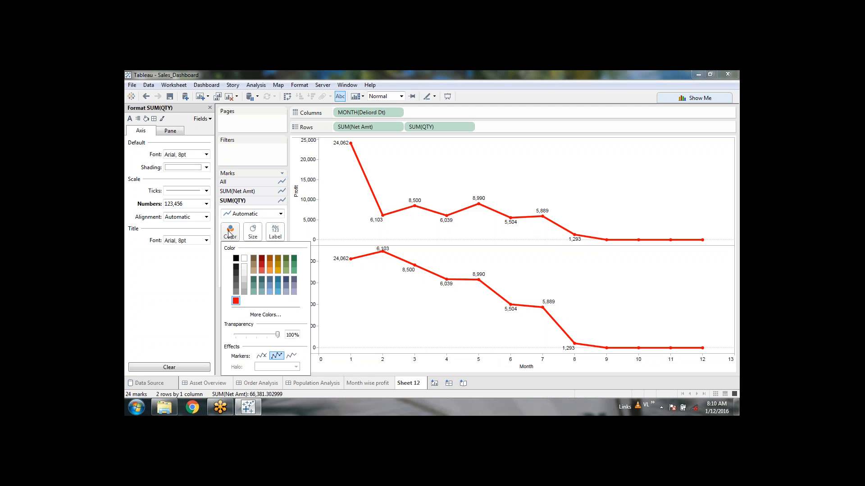
click(294, 259)
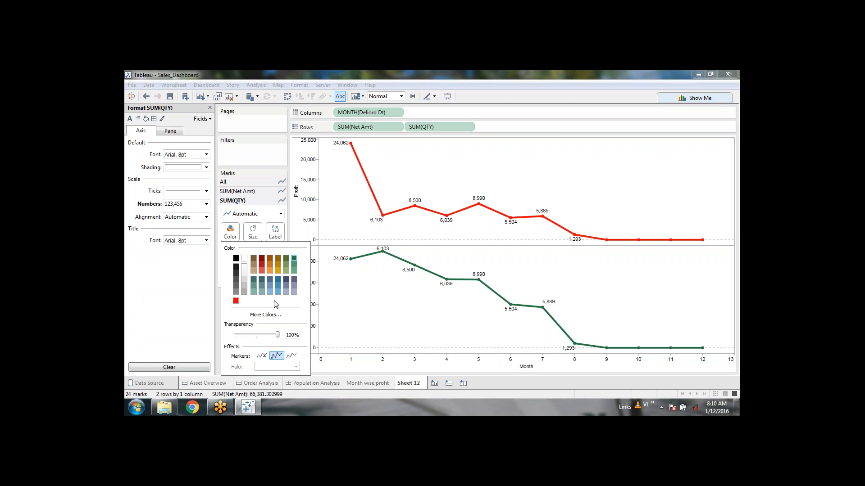
click(268, 315)
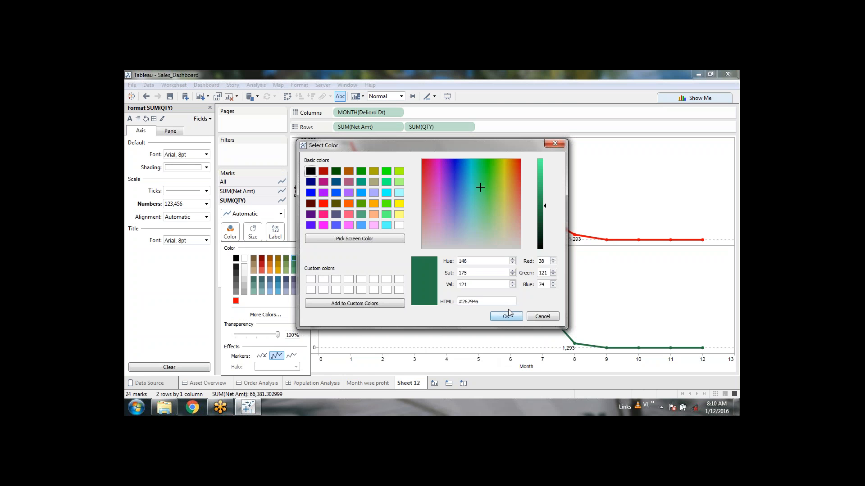
click(360, 205)
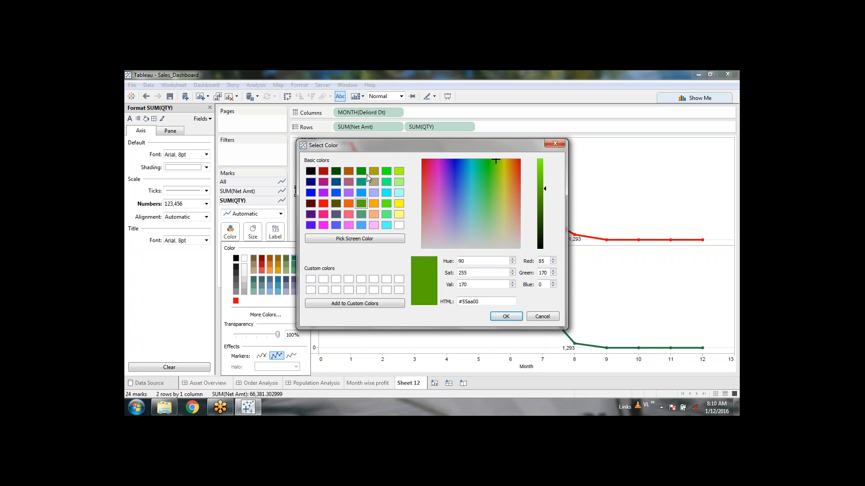
click(506, 317)
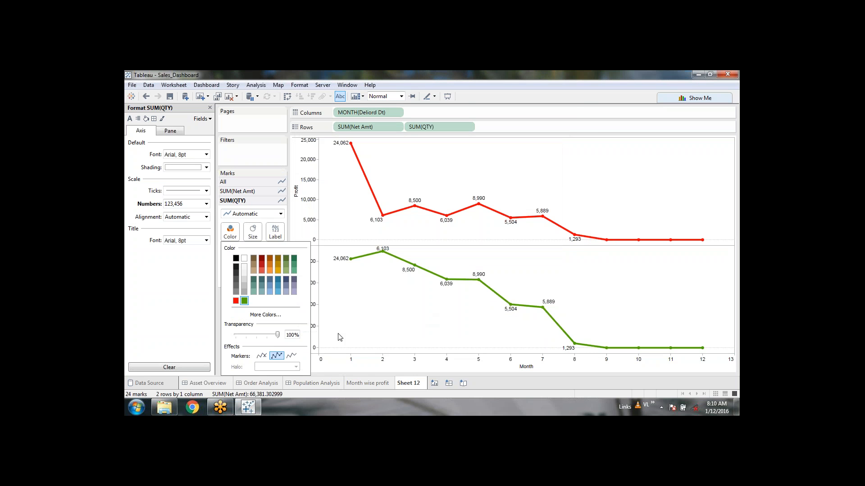
Step: Recolor the SUM(QTY) line purple with the custom color #aa00ff
click(258, 315)
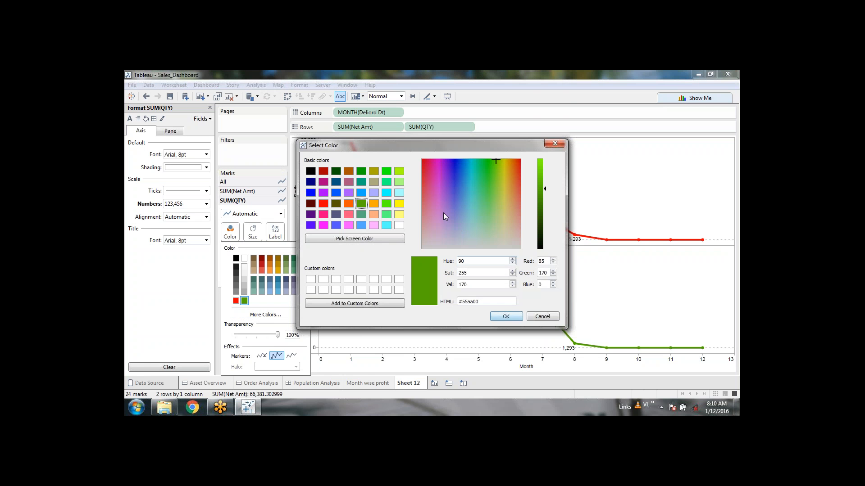
click(325, 193)
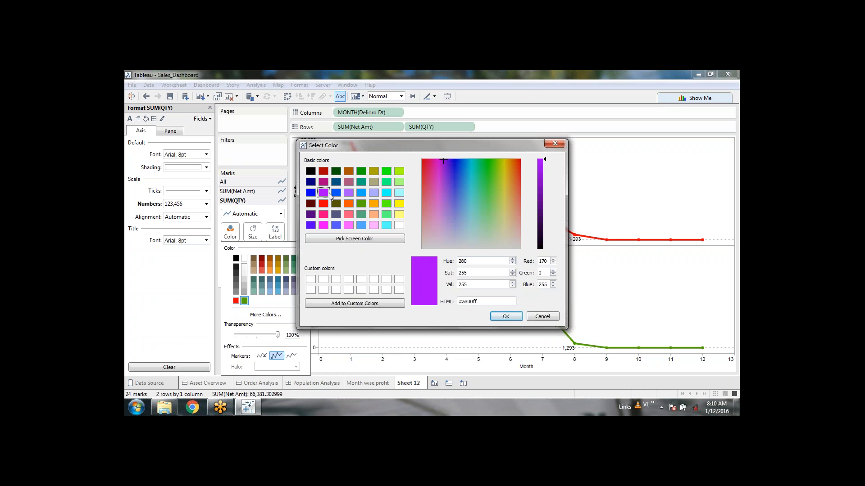
click(505, 316)
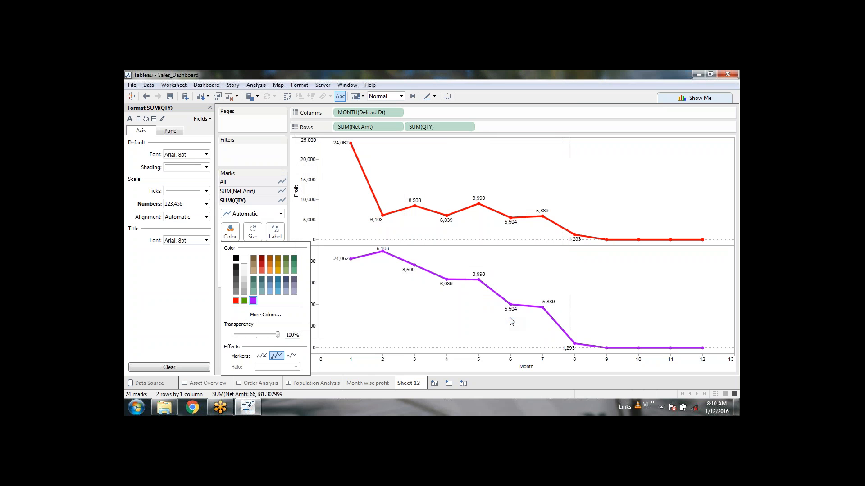
click(490, 86)
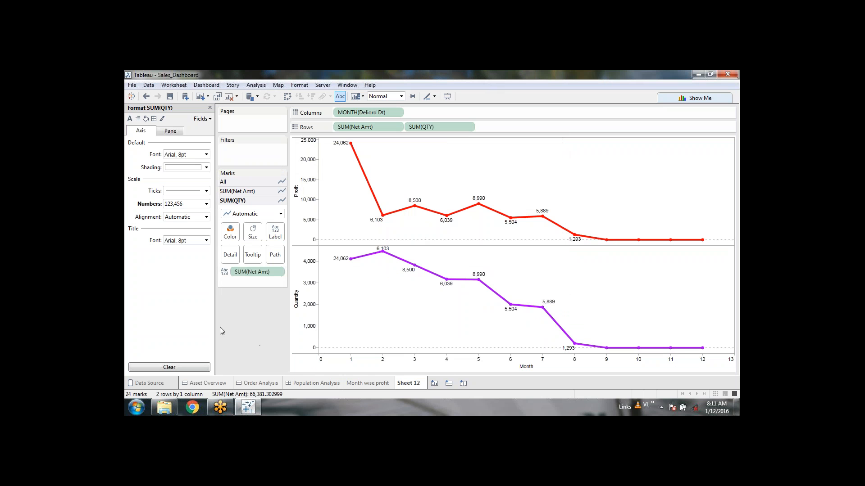
Step: Rename the Sheet 12 worksheet as Quantity vs Profit
double_click(411, 383)
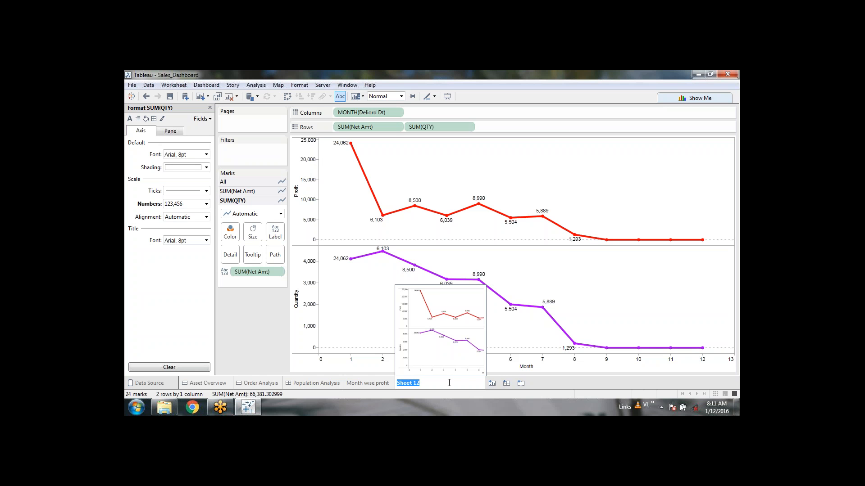
key(BackSpace)
text(Quantity vs Profit)
click(247, 312)
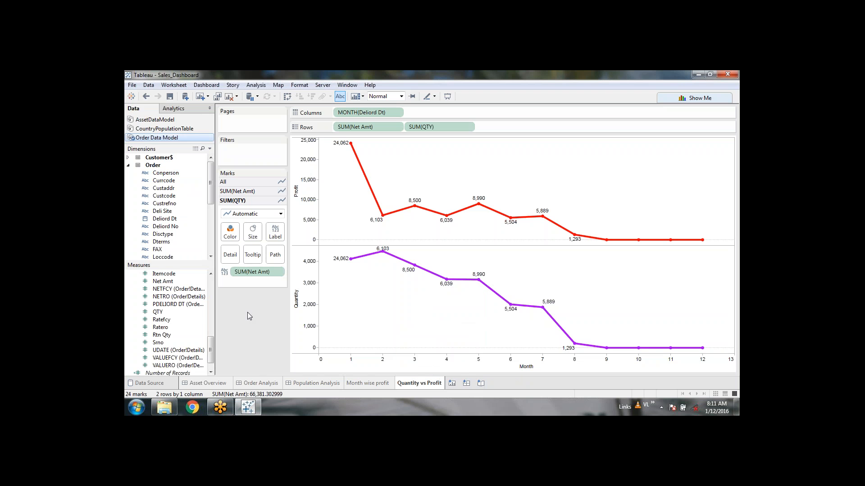
Step: Duplicate the Quantity vs Profit worksheet
right_click(423, 386)
click(534, 389)
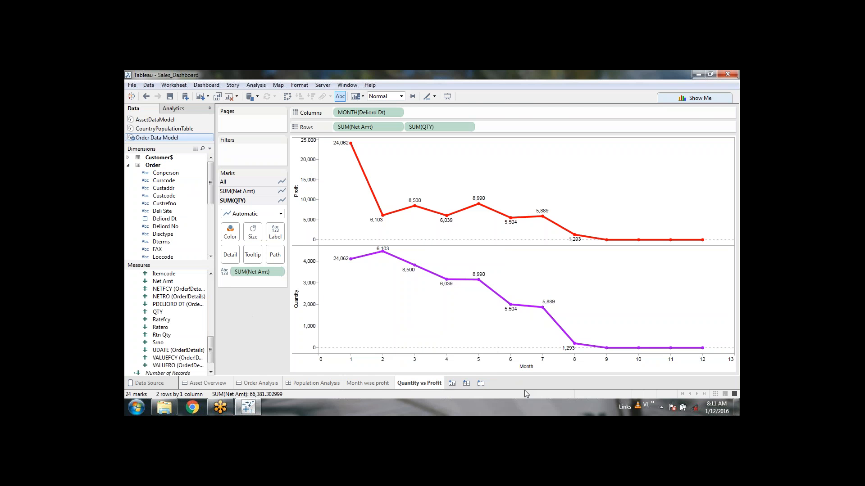
click(370, 383)
click(403, 384)
right_click(424, 387)
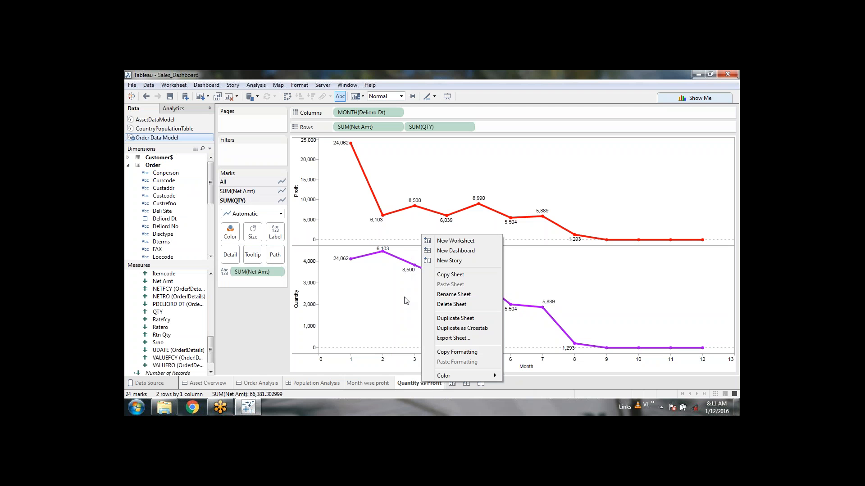
click(455, 318)
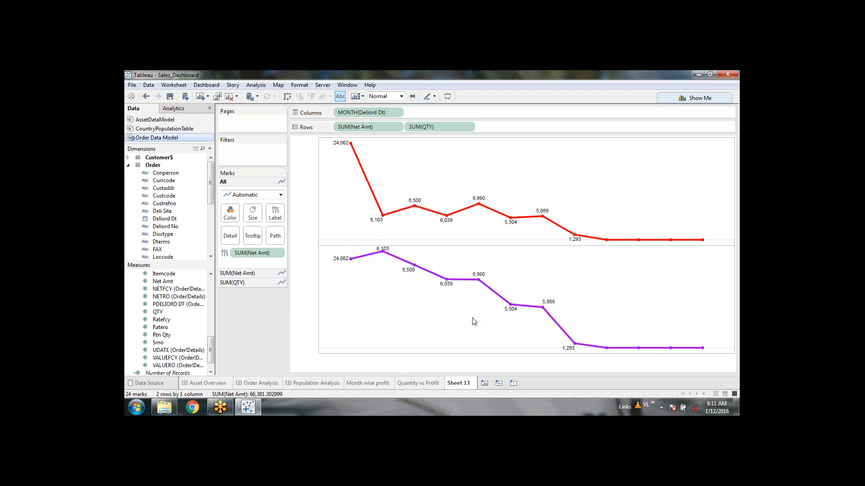
Step: Rename the duplicated worksheet as Quantity vs Profit (Dual Axis)
double_click(466, 385)
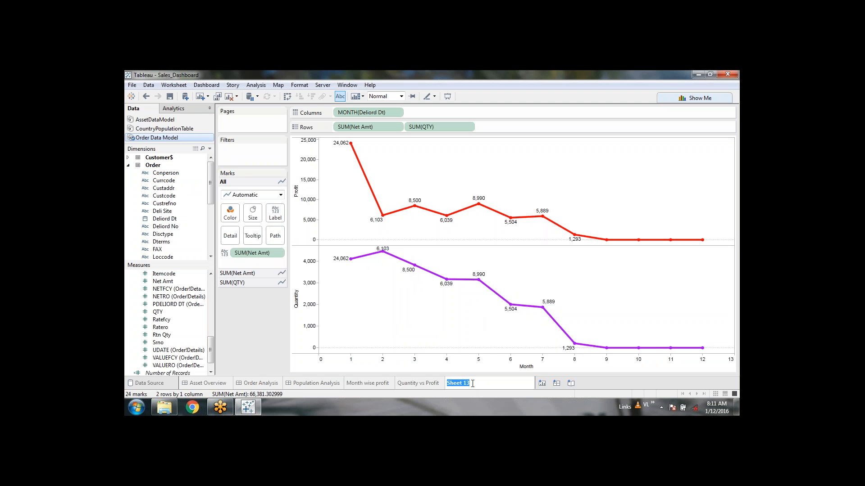
text(Q)
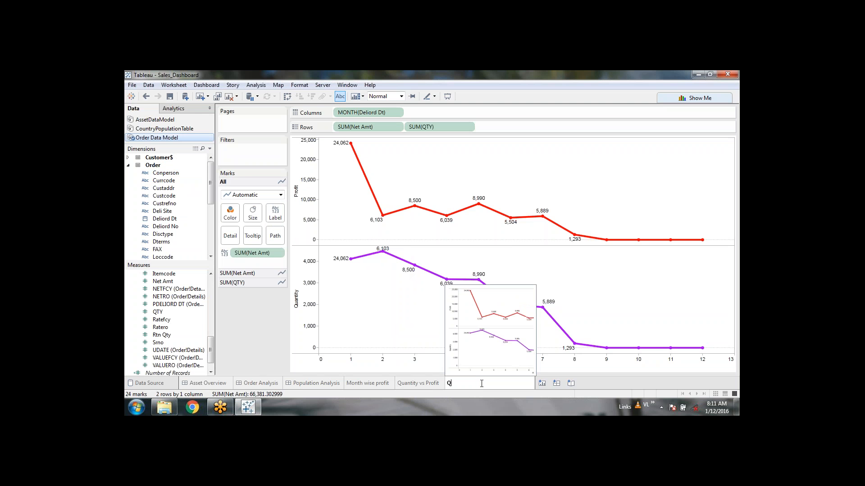
text(uantity vs Profit)
text((Dual Axis)
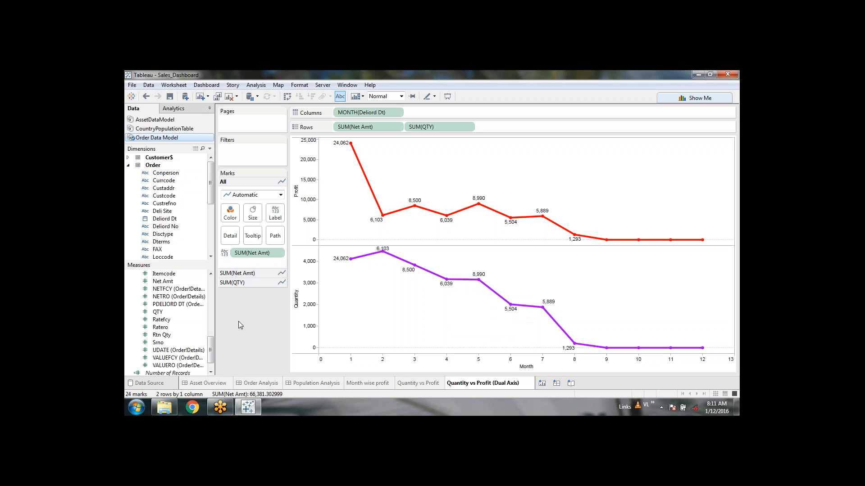
key(Return)
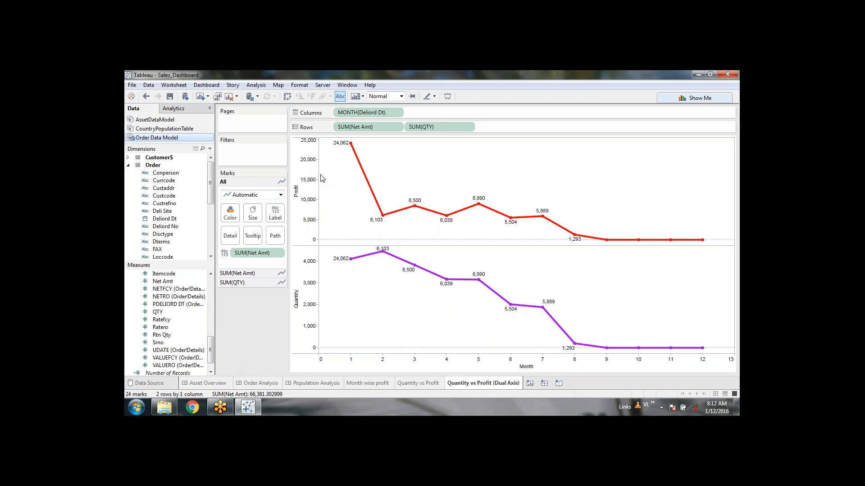
click(426, 383)
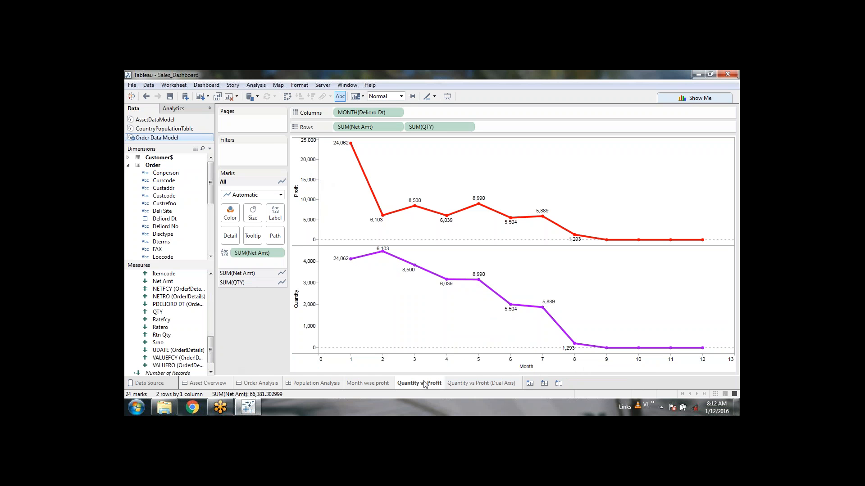
click(448, 384)
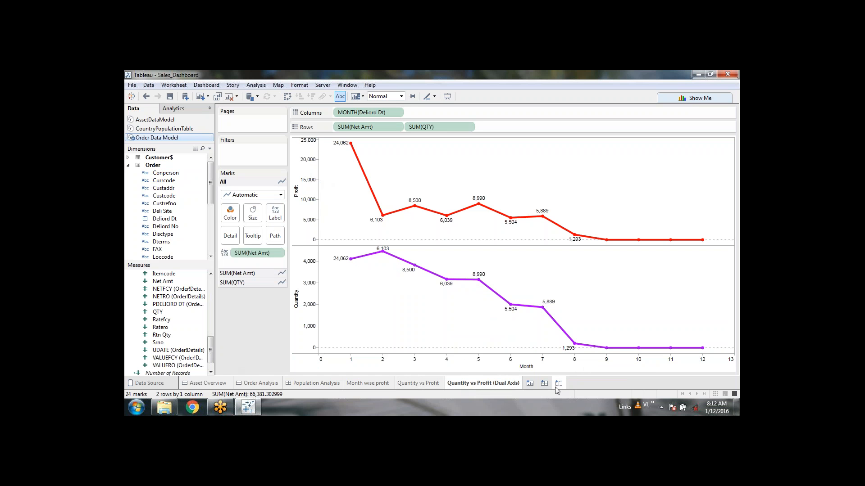
click(468, 128)
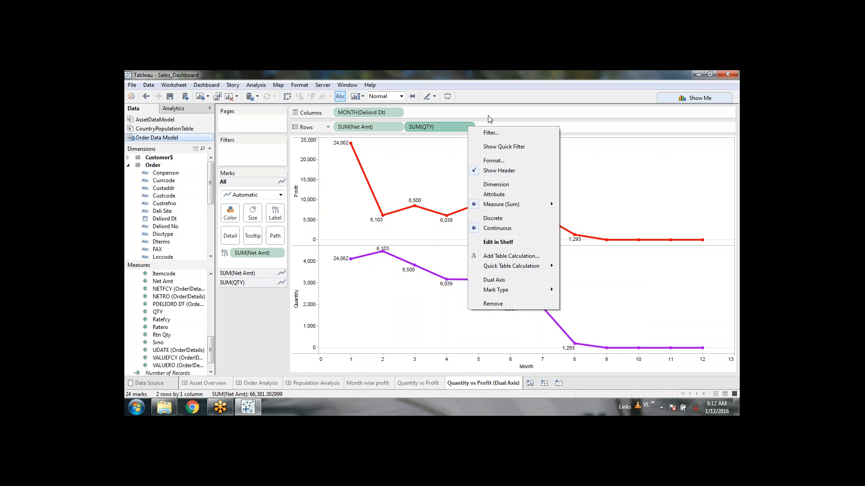
click(491, 100)
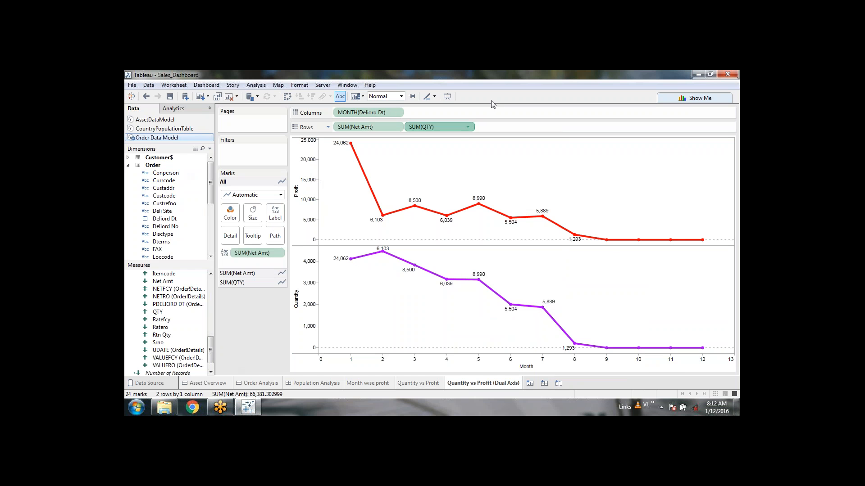
click(467, 129)
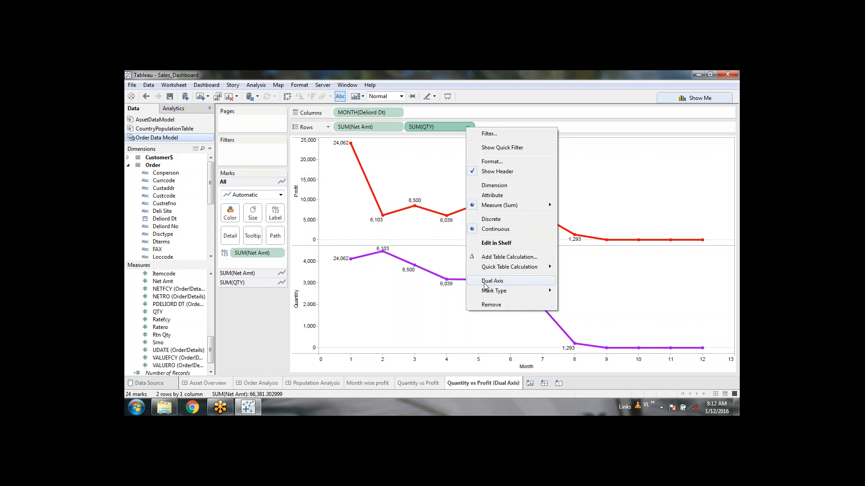
click(480, 94)
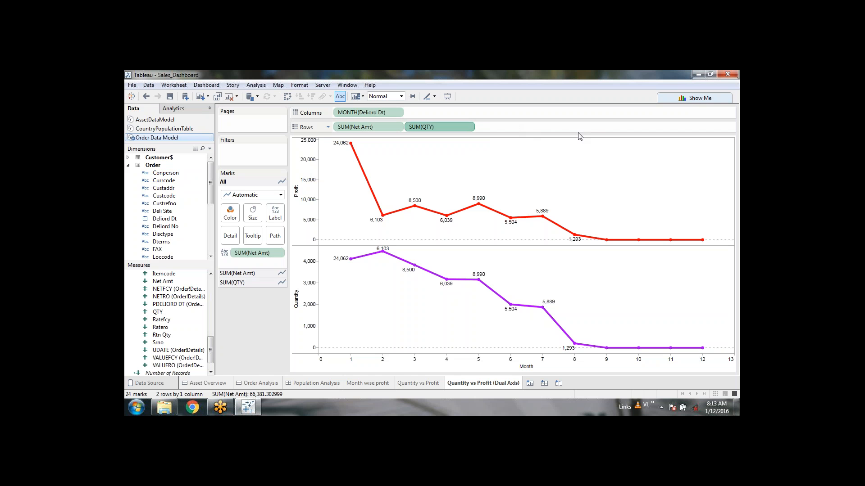
mouse_move(534, 226)
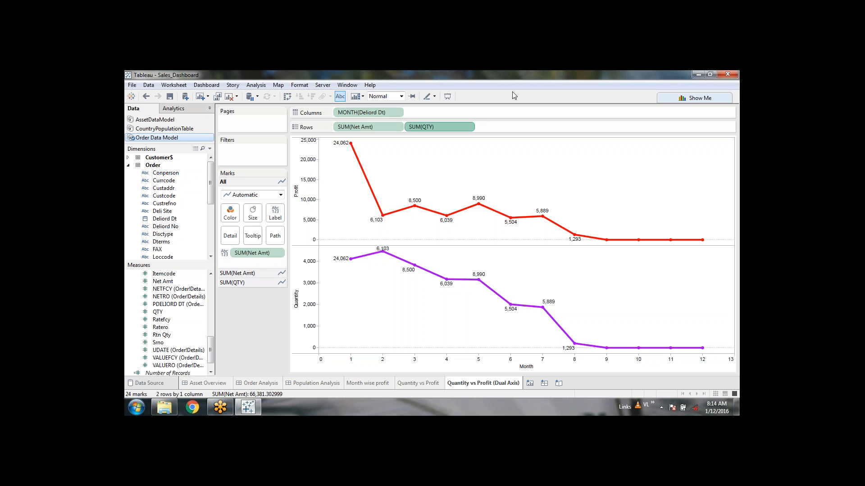
Step: Turn SUM(QTY) into a dual axis so it shares one chart with SUM(Net Amt)
click(468, 127)
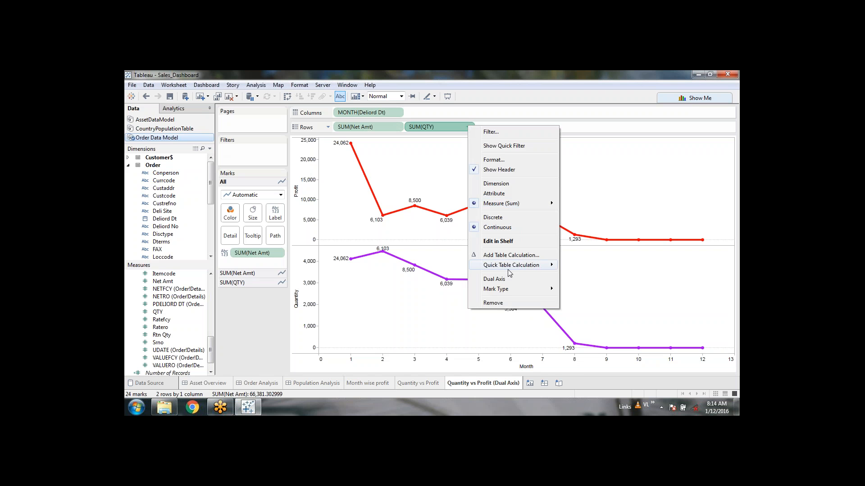
click(494, 279)
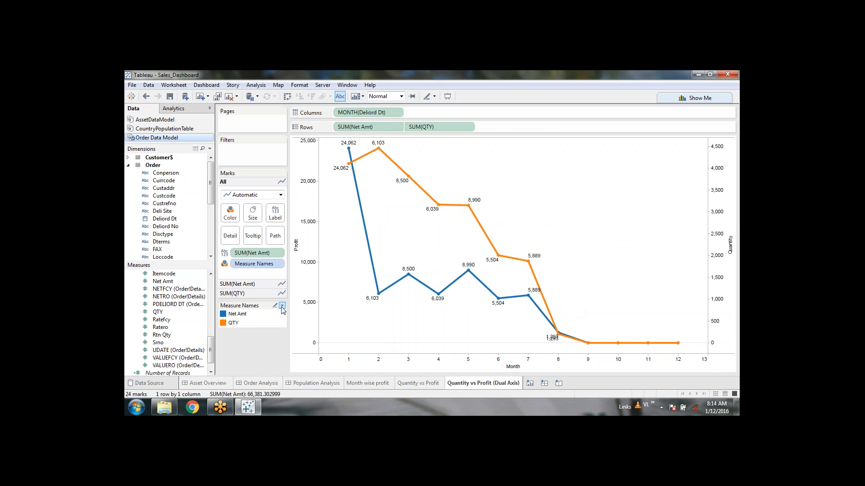
Step: Set the Net Amt color in the Measure Names legend to red from the color palette
click(222, 316)
double_click(222, 317)
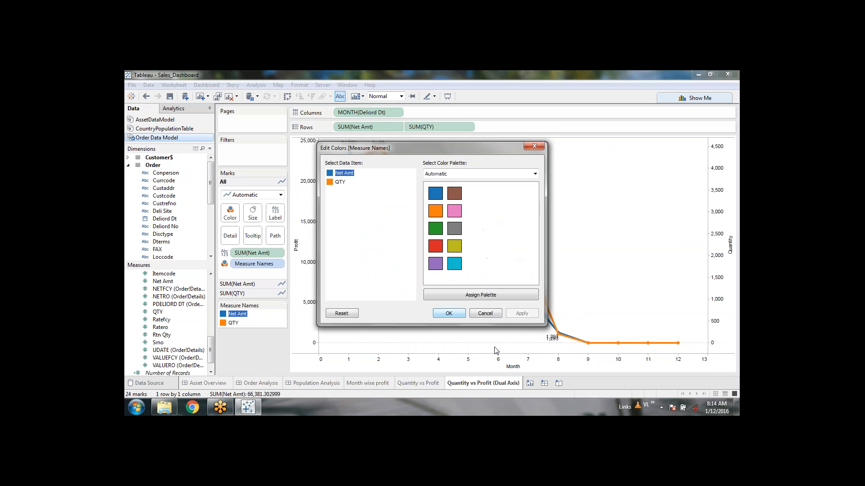
click(436, 248)
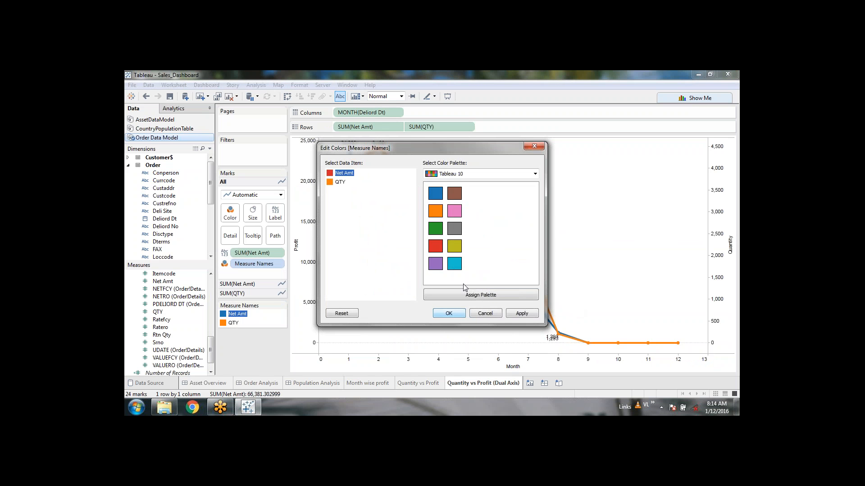
click(524, 317)
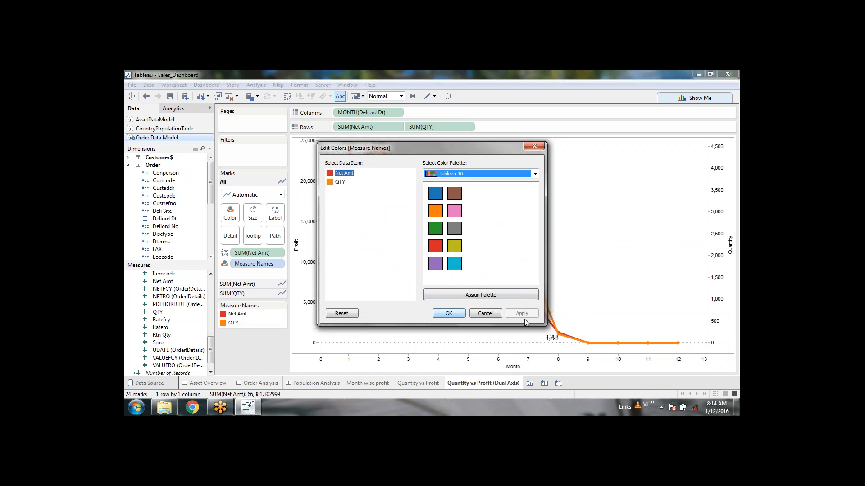
Step: Assign the olive Tableau 10 color to QTY and accept the Measure Names colors
click(340, 182)
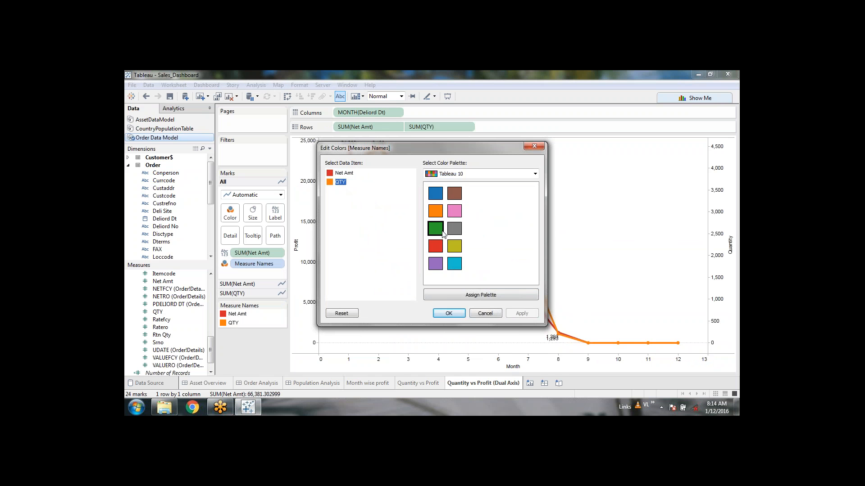
click(454, 246)
click(522, 315)
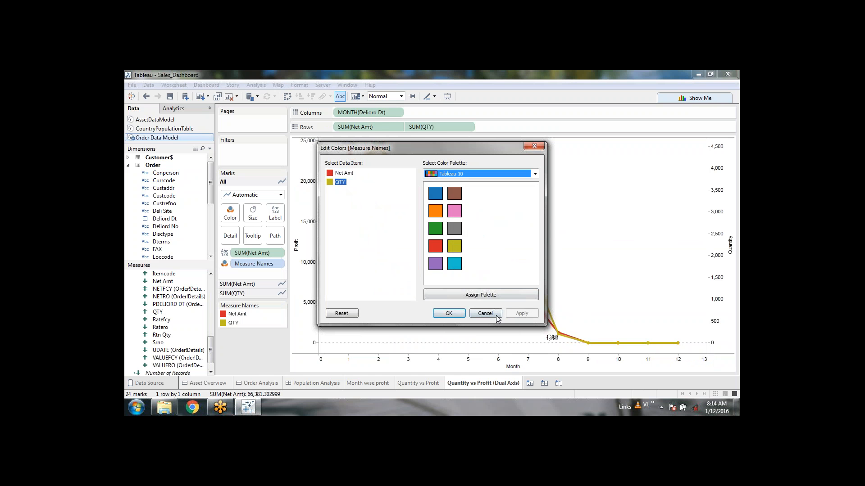
click(460, 314)
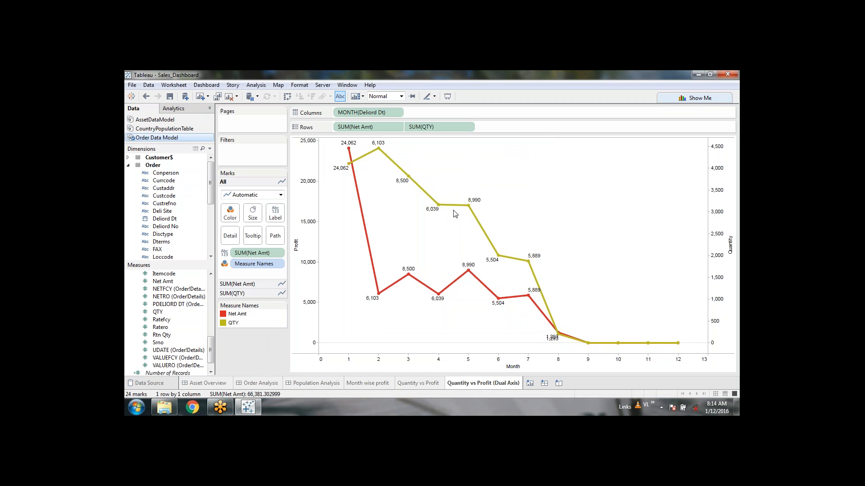
mouse_move(456, 211)
mouse_move(446, 295)
mouse_move(373, 294)
click(252, 235)
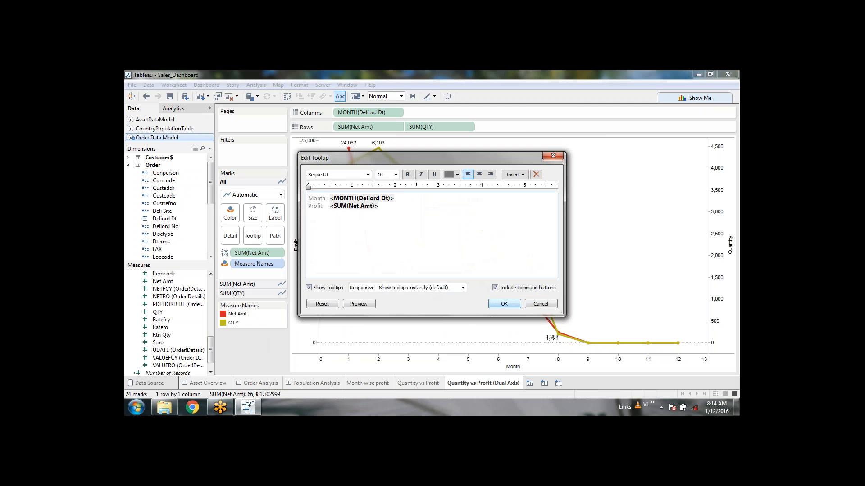
click(405, 210)
text(Quantity)
key(shift+Home)
key(BackSpace)
key(Escape)
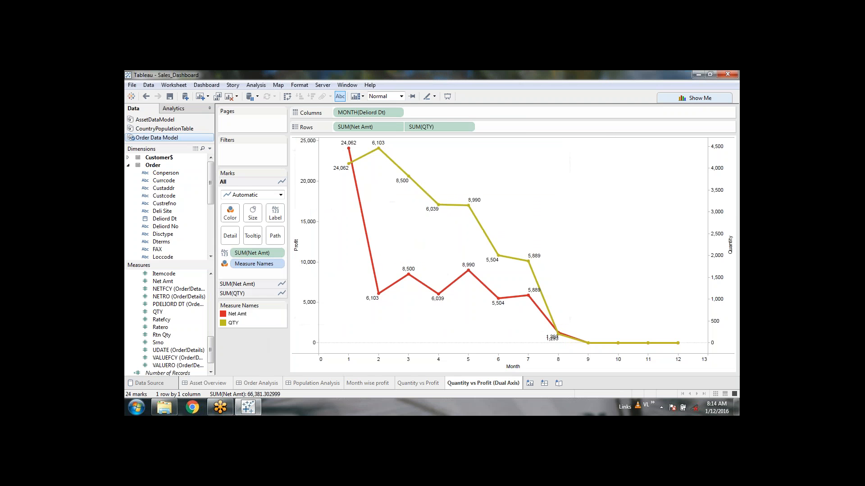
Step: Check the tooltip definitions of the SUM(QTY) and SUM(Net Amt) marks without changing them
click(244, 293)
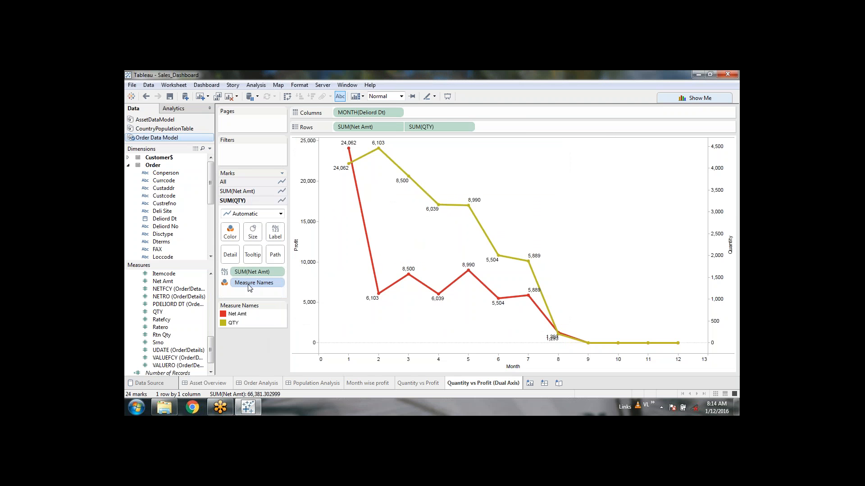
click(252, 254)
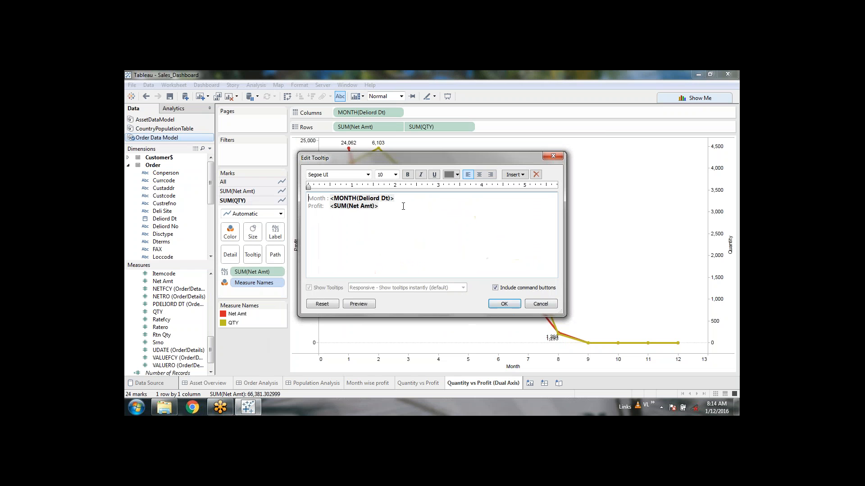
click(540, 306)
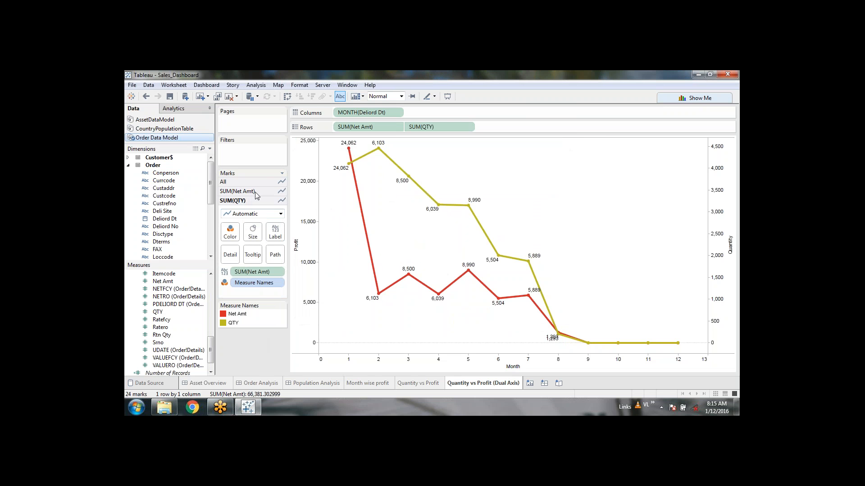
click(255, 193)
click(253, 246)
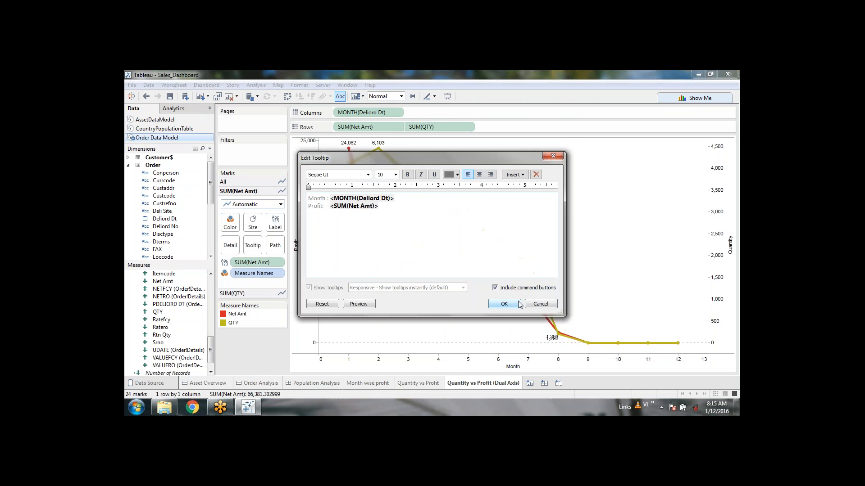
click(540, 305)
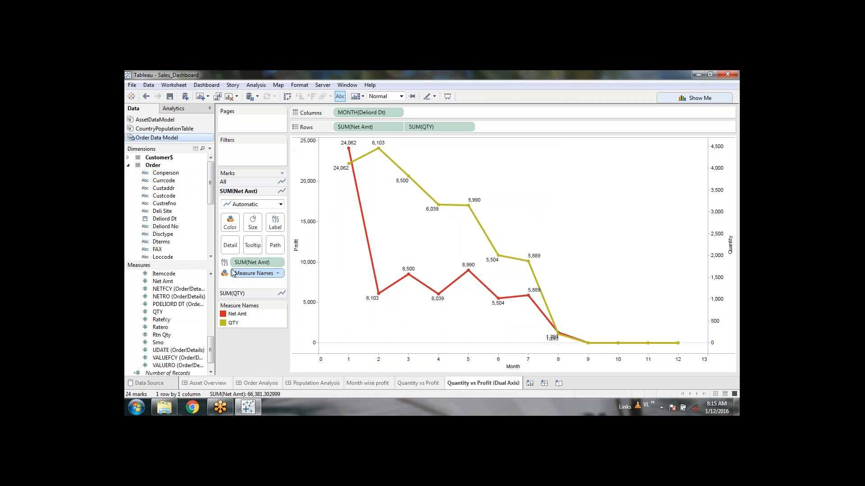
Step: Add a line "Quantity :" with the SUM(QTY) field to the tooltip shared by all marks
click(256, 183)
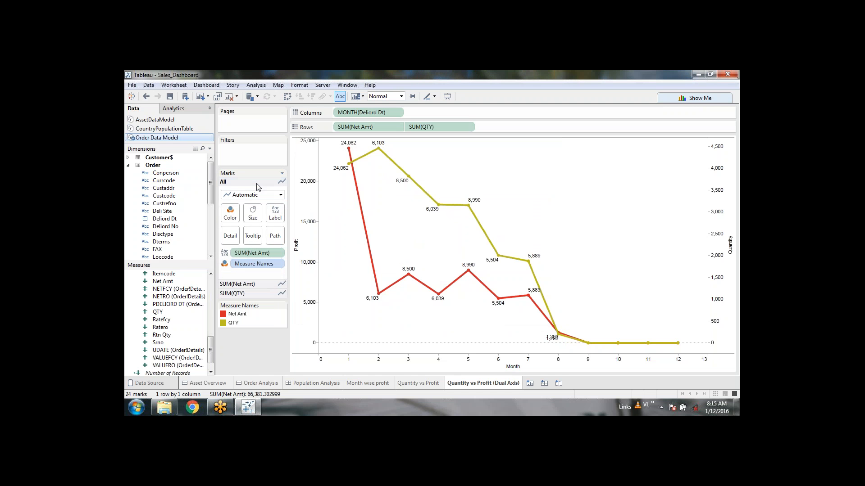
click(253, 236)
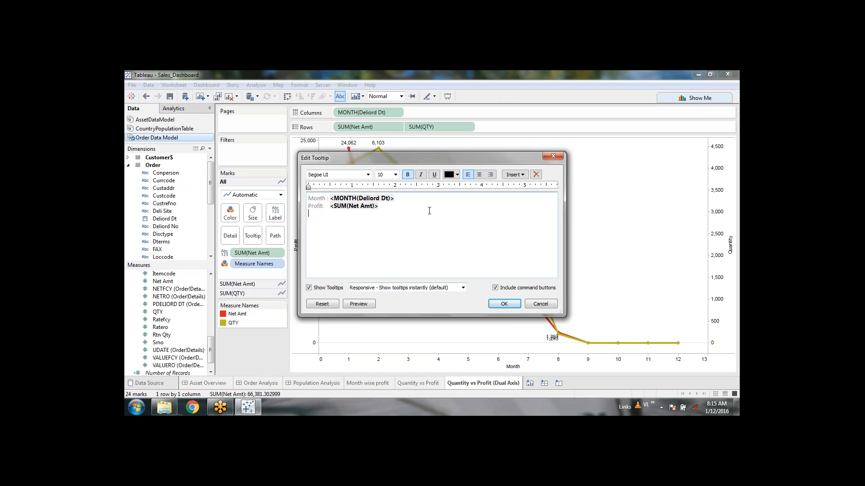
text(Quantity :)
click(511, 175)
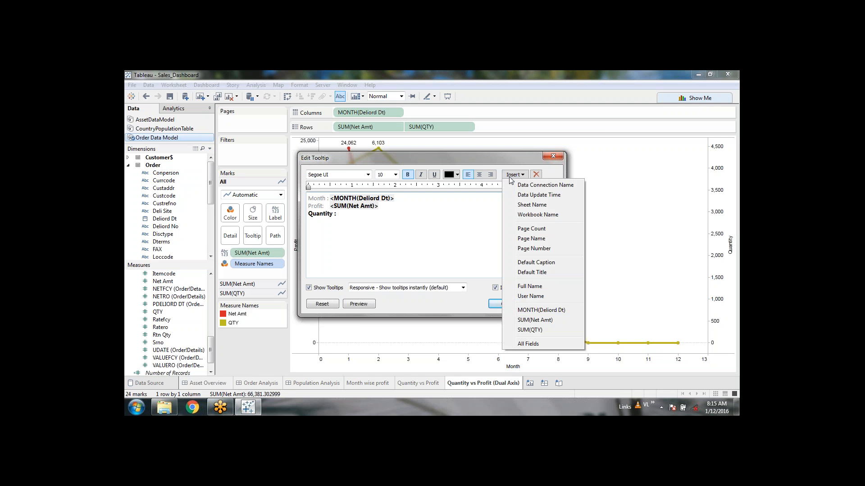
click(530, 330)
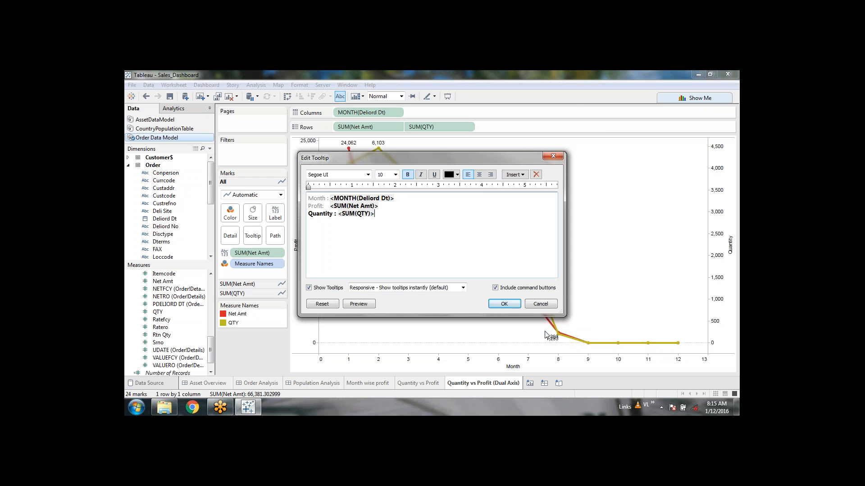
Step: Remove the bold formatting from the "Quantity :" label in the tooltip
click(337, 213)
key(Up)
key(Down)
key(shift+Home)
click(408, 174)
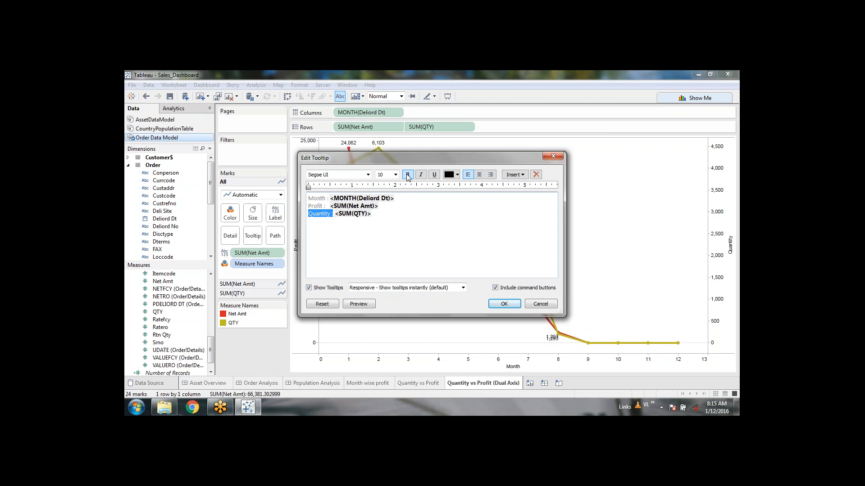
Step: Color the tooltip's "Quantity :" label gray to match the Month and Profit labels
click(345, 230)
key(ctrl+a)
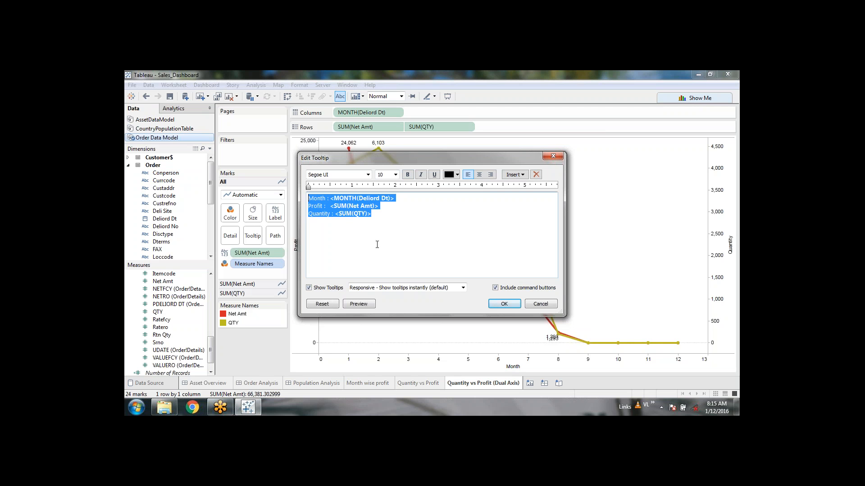
click(346, 217)
click(333, 215)
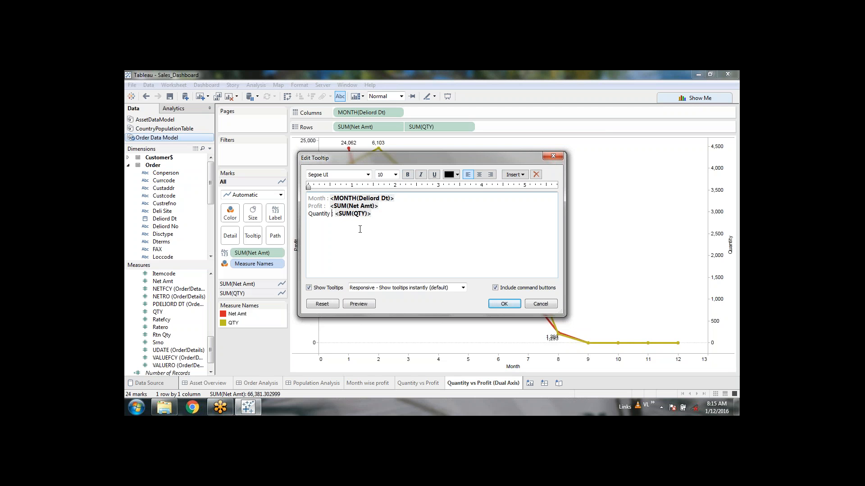
key(shift+Home)
click(449, 175)
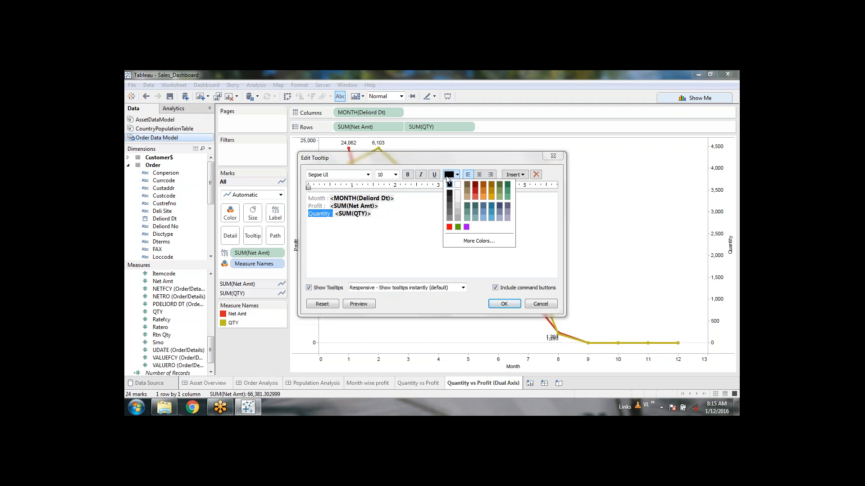
click(450, 212)
Step: Insert a separator line of tildes between the Month and Profit lines of the tooltip
click(411, 226)
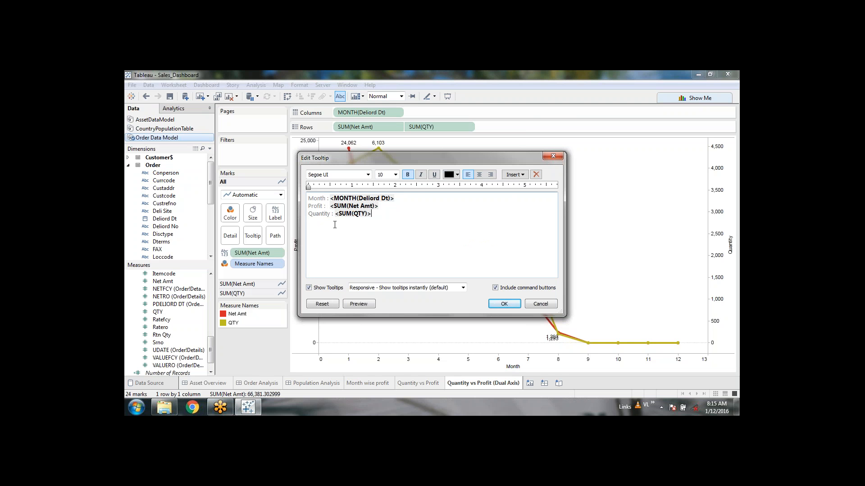
key(Return)
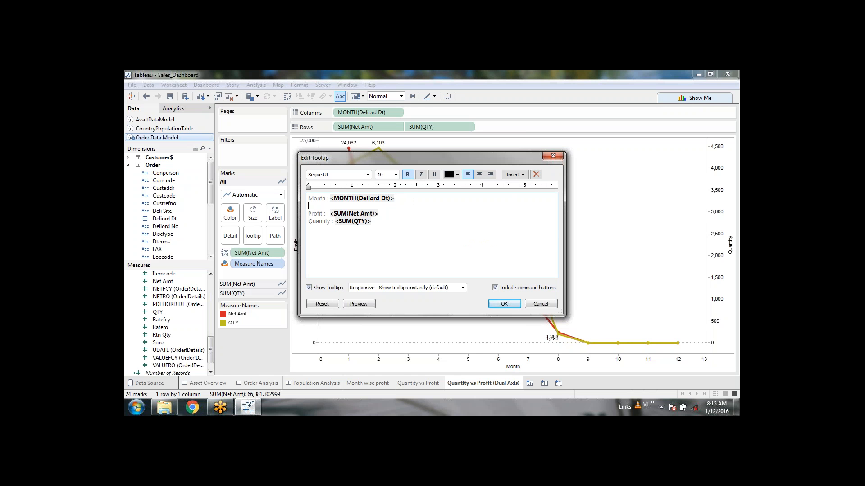
text(~~~~~~~~~~~~~~~~~~~~~~)
Step: Color the SUM(QTY) field in the tooltip dark green
click(359, 214)
click(357, 222)
click(392, 225)
drag(383, 225, 340, 225)
click(457, 175)
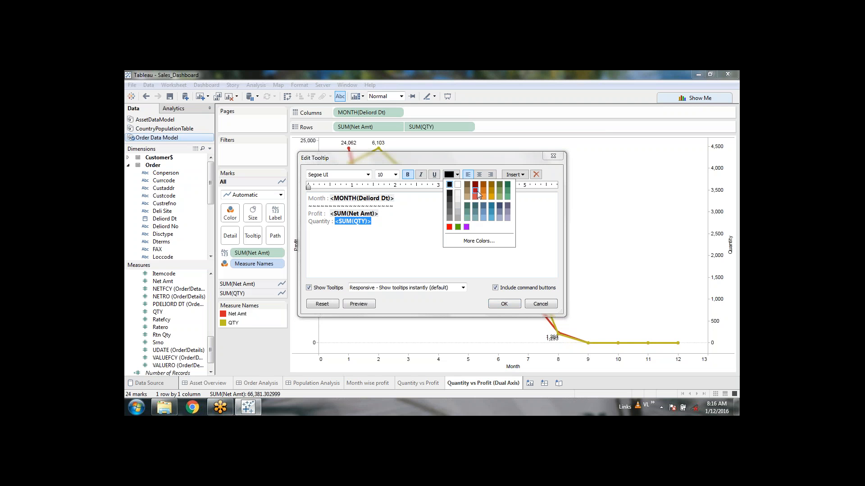
click(508, 185)
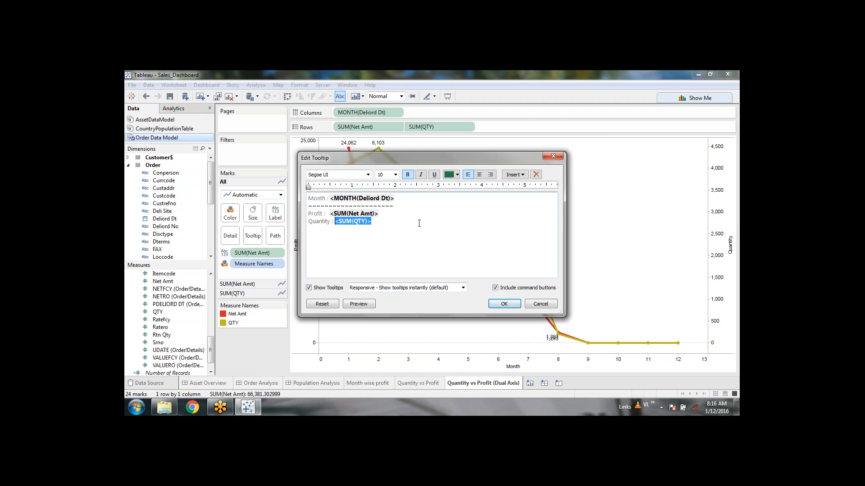
click(418, 223)
Step: Color the SUM(Net Amt) field in the tooltip blue and accept the tooltip changes
drag(379, 214, 328, 214)
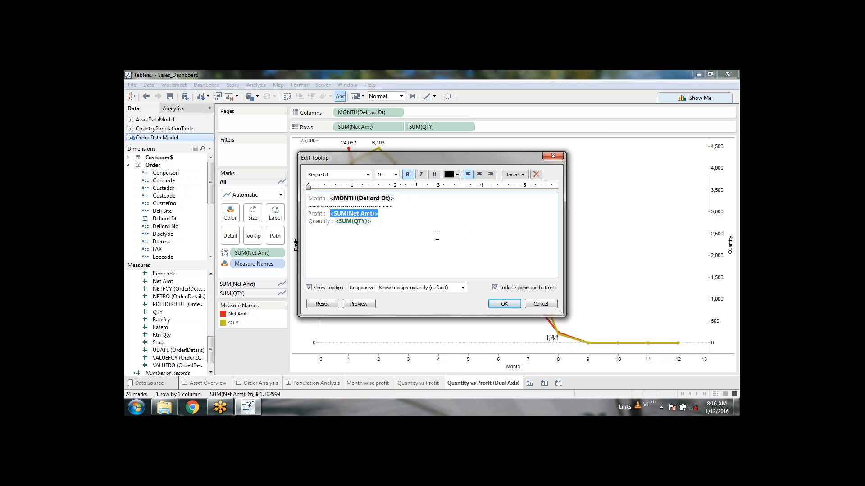
click(457, 175)
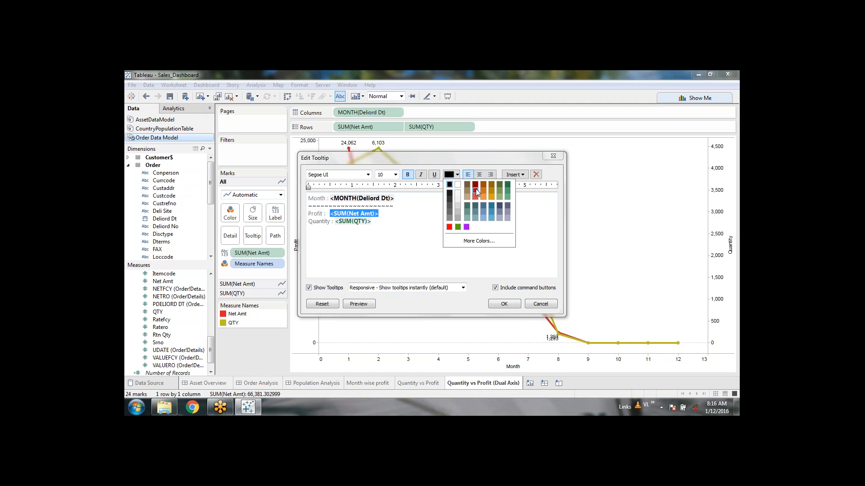
click(491, 206)
click(444, 243)
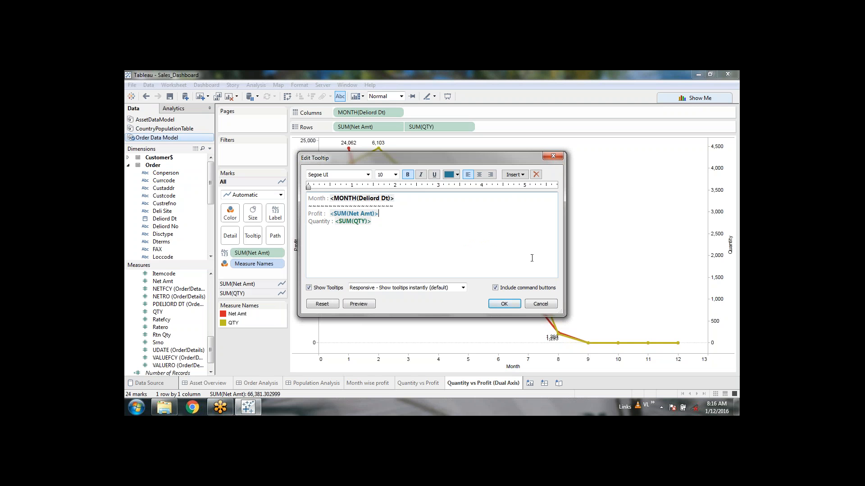
click(505, 304)
Step: Compare the tooltips of the May points on the quantity and profit lines
mouse_move(485, 282)
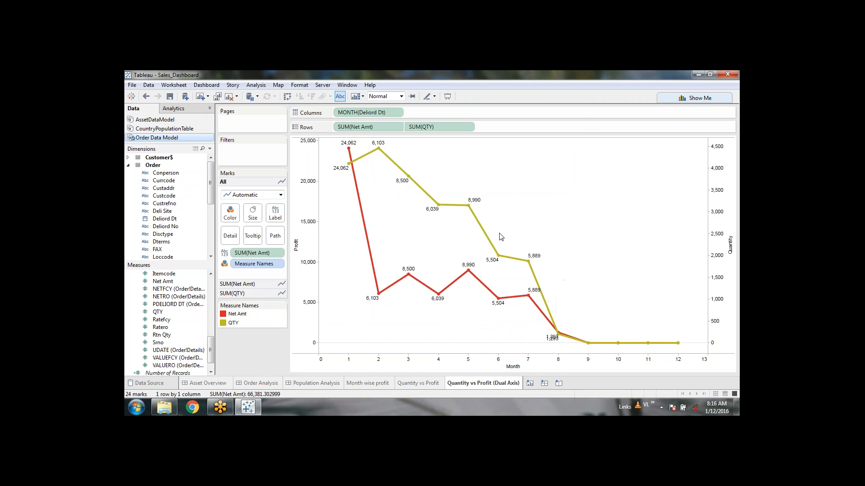
mouse_move(470, 209)
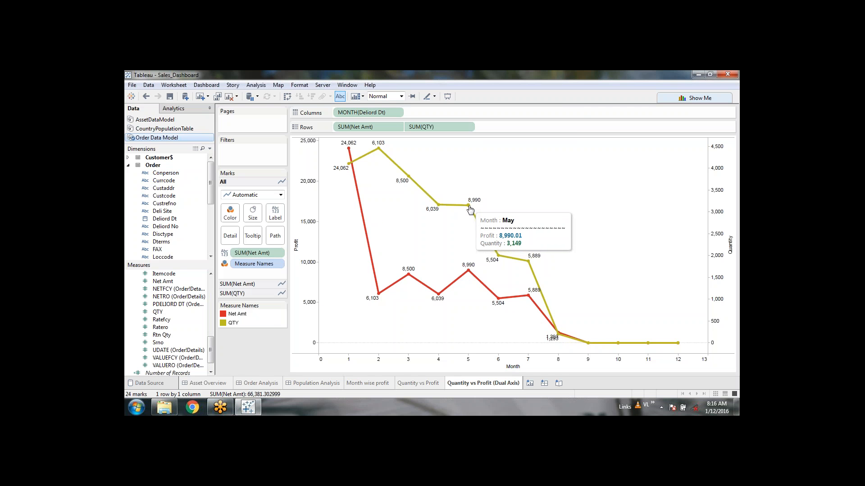
mouse_move(468, 271)
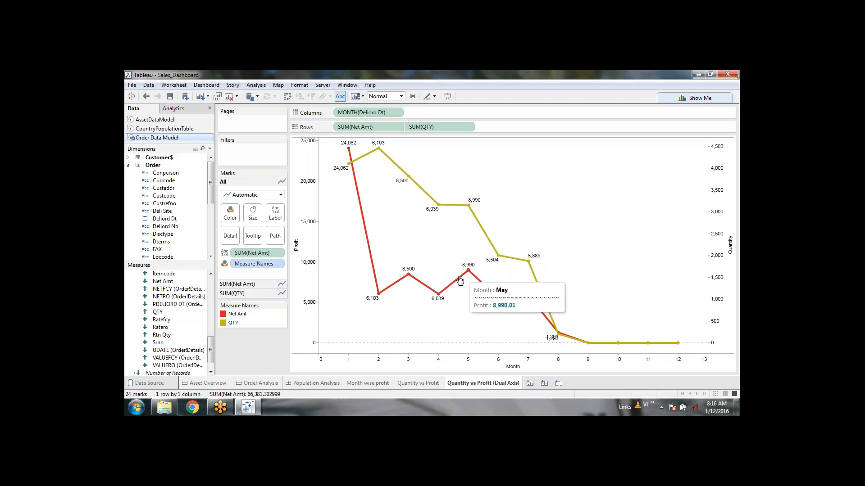
Step: Review the tooltip definitions of all marks, SUM(Net Amt) and SUM(QTY) without editing them
click(253, 236)
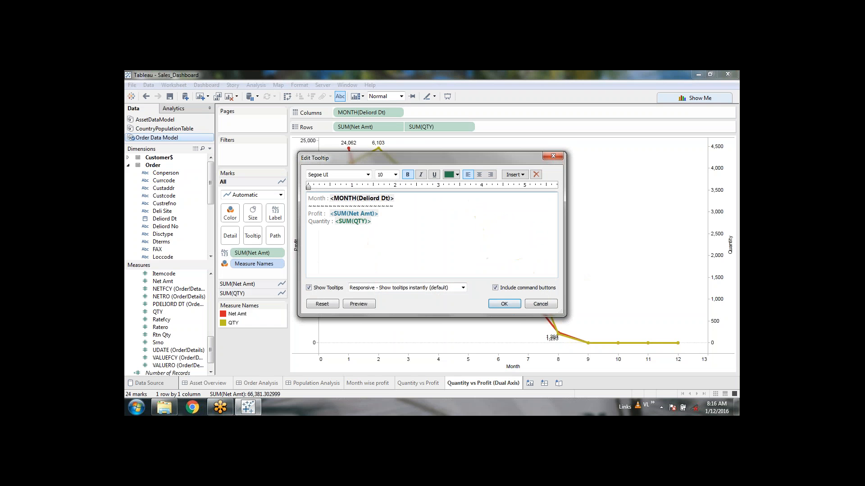
key(ctrl+a)
click(504, 304)
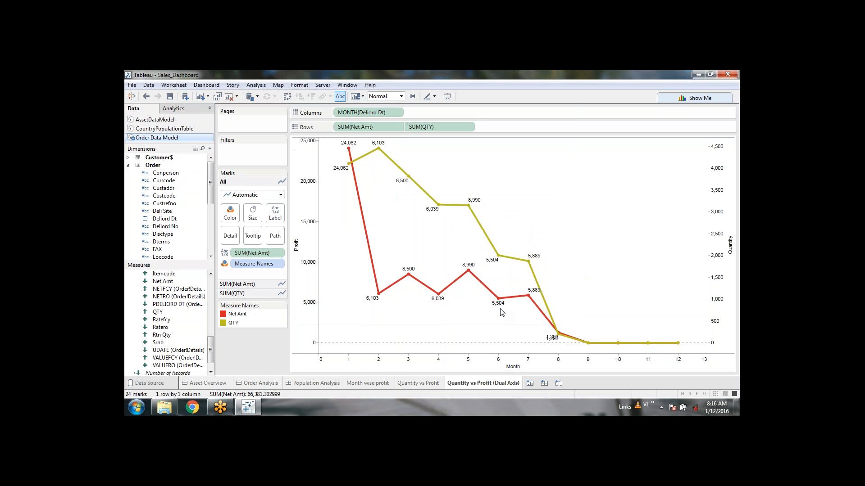
click(236, 284)
click(253, 245)
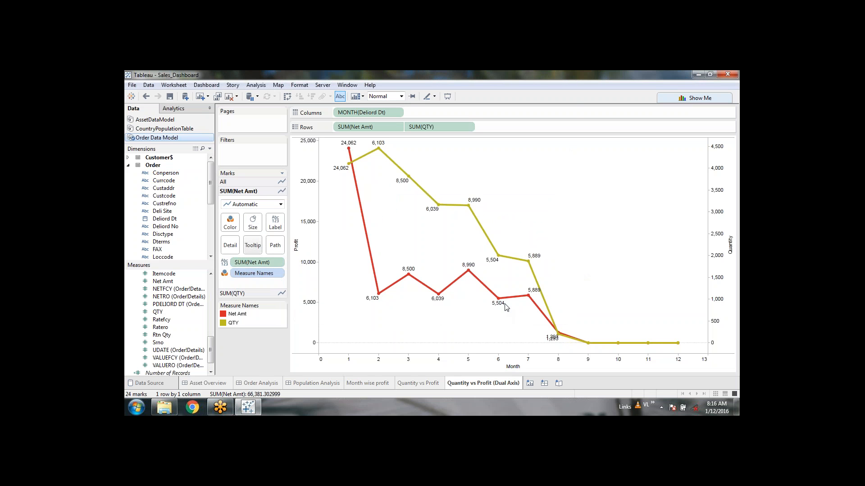
click(504, 304)
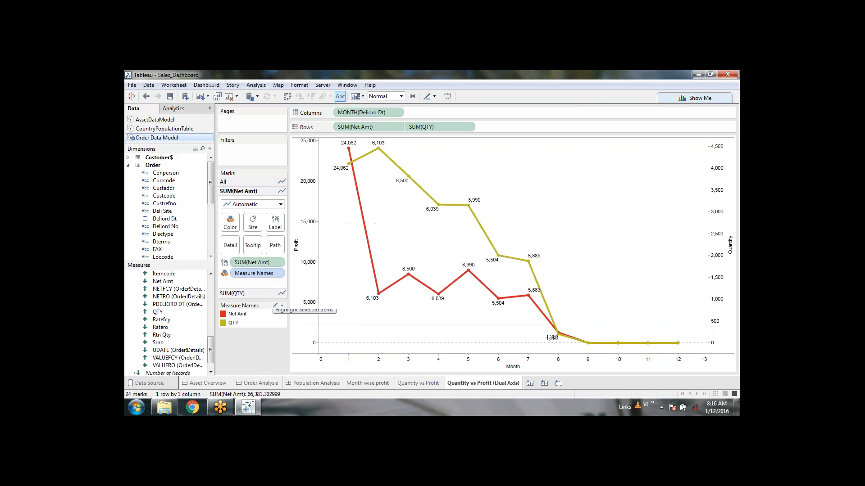
click(247, 295)
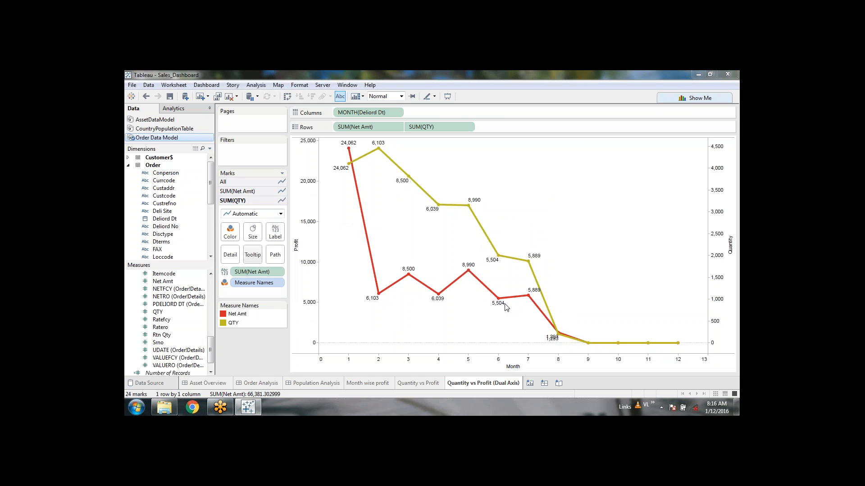
click(253, 254)
key(ctrl+a)
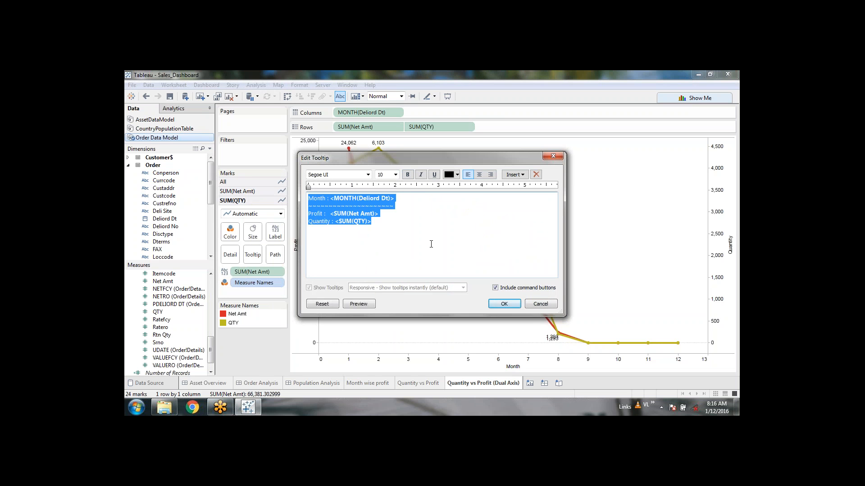
click(458, 266)
click(511, 305)
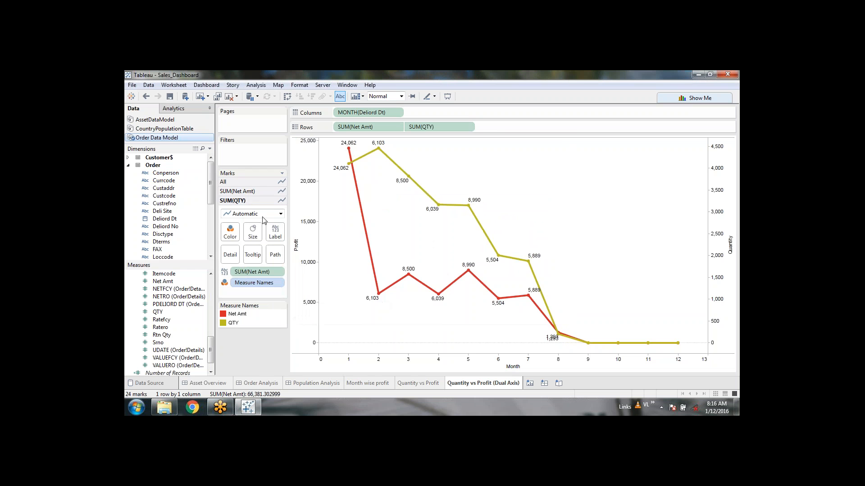
Step: Recheck the SUM(Net Amt) tooltip's quantity field against the tooltip shared by all marks
click(238, 191)
click(253, 245)
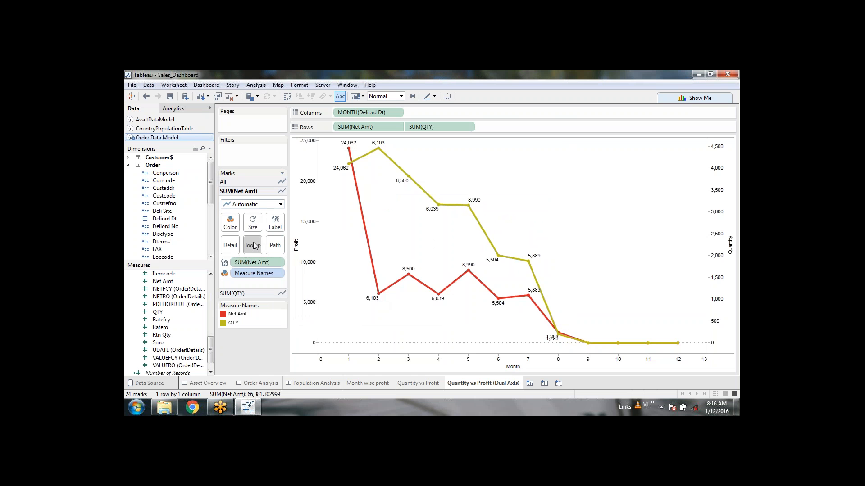
click(505, 307)
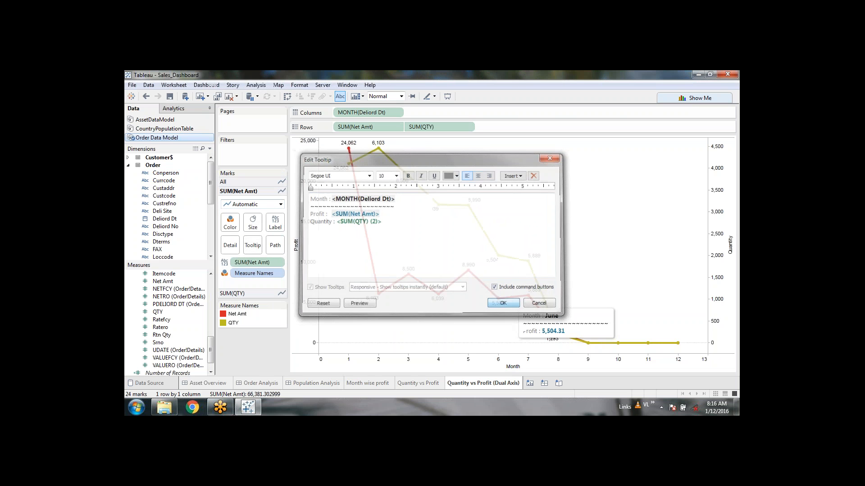
click(255, 183)
click(253, 235)
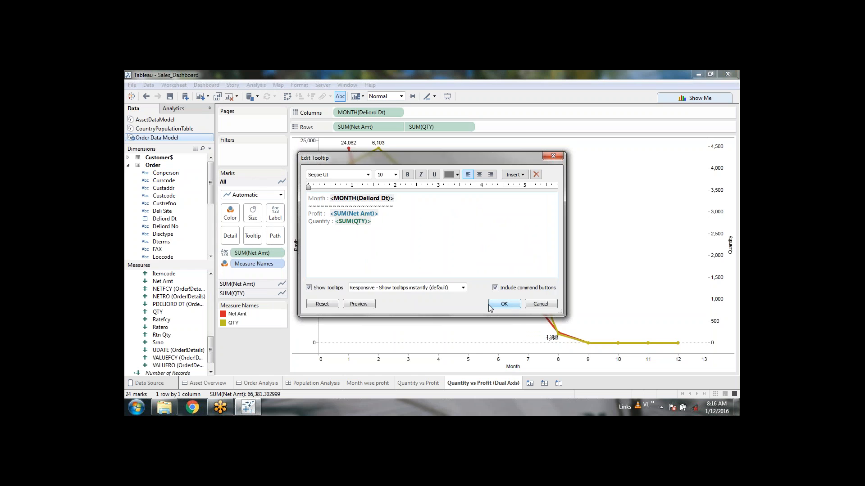
click(491, 305)
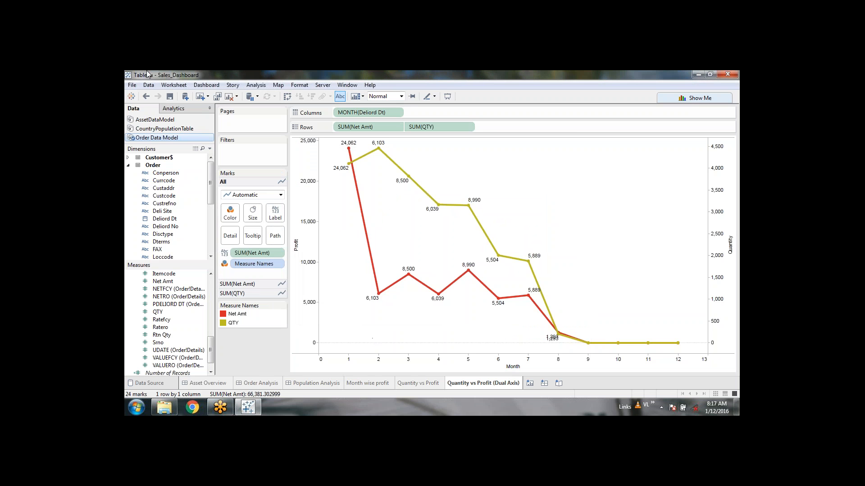
Step: Save the Sales_Dashboard workbook
click(170, 96)
Step: Compare the Quantity vs Profit sheet with its dual-axis version, and examine the Show Me requirements for discrete lines
click(406, 385)
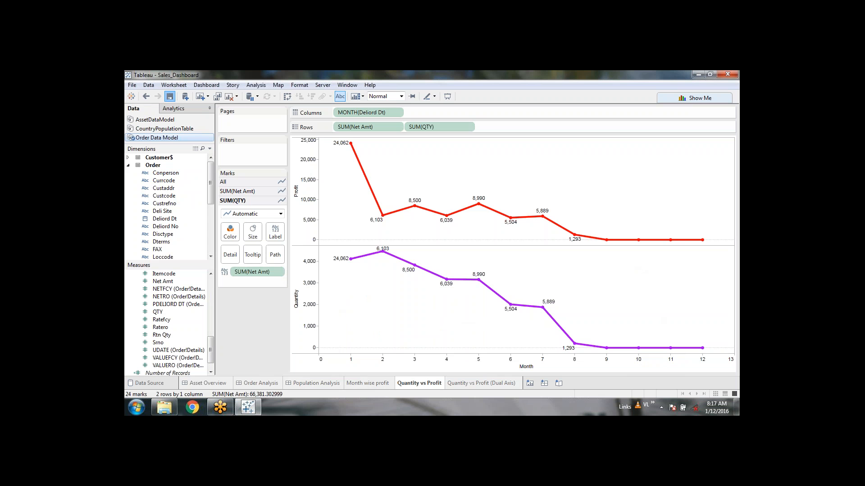
click(495, 386)
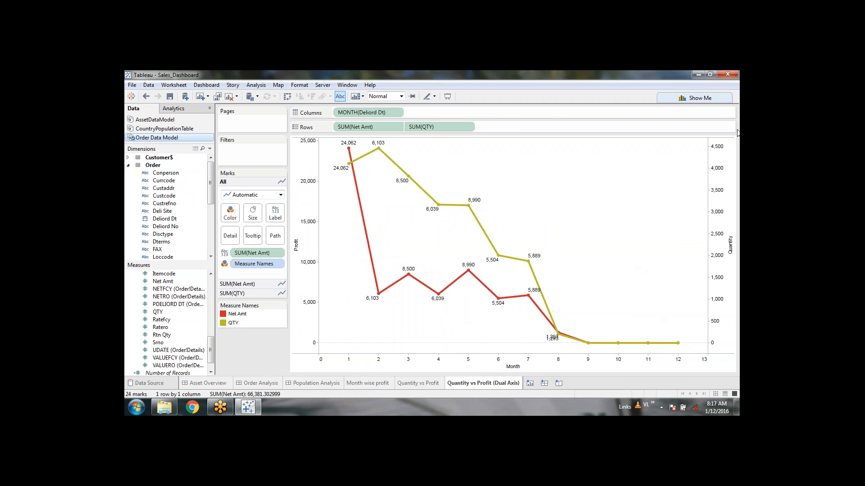
click(694, 98)
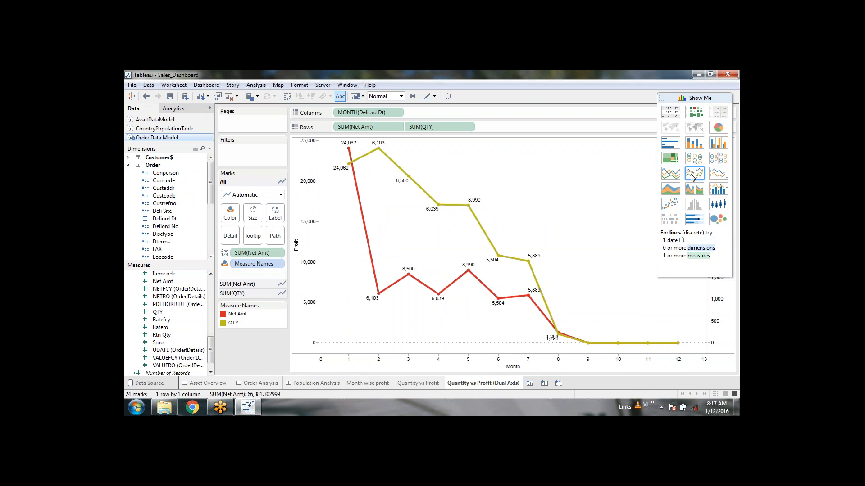
Step: Open the Quantity vs Profit sheet, swap its rows and columns, and swap them back
click(407, 384)
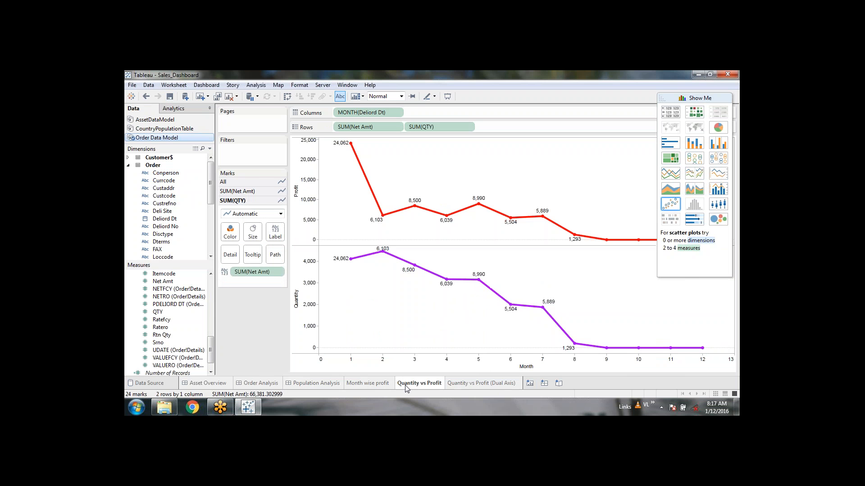
click(288, 97)
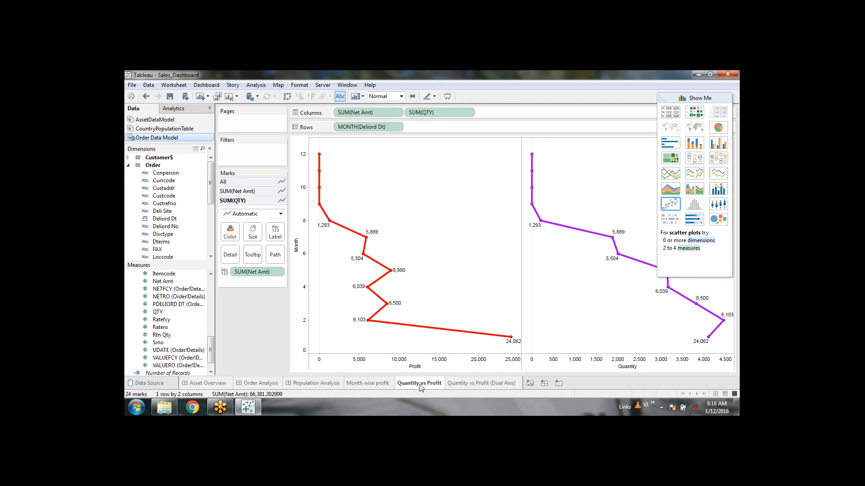
click(287, 96)
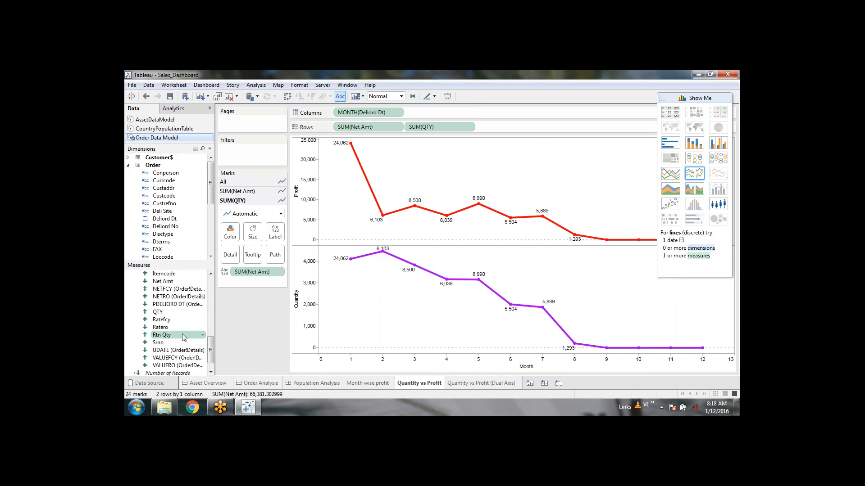
Step: Try Rtn Qty as a third row measure with its null values at the default position, and remove it from the rows
double_click(162, 335)
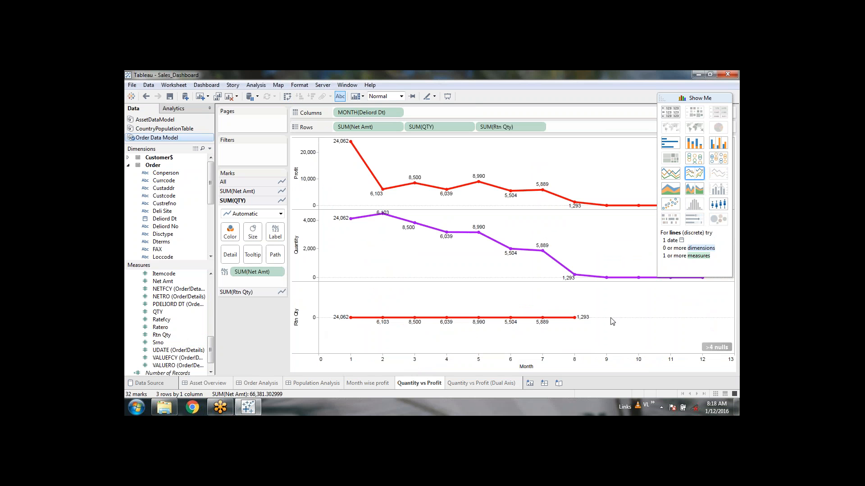
click(716, 347)
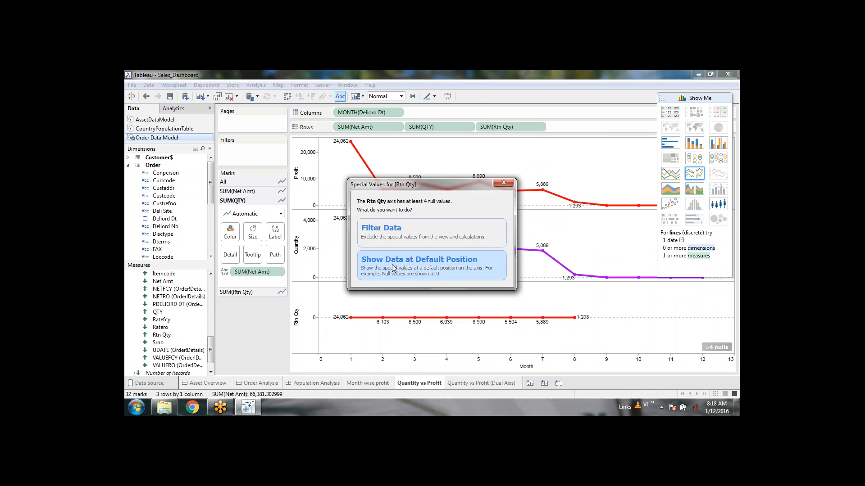
click(398, 265)
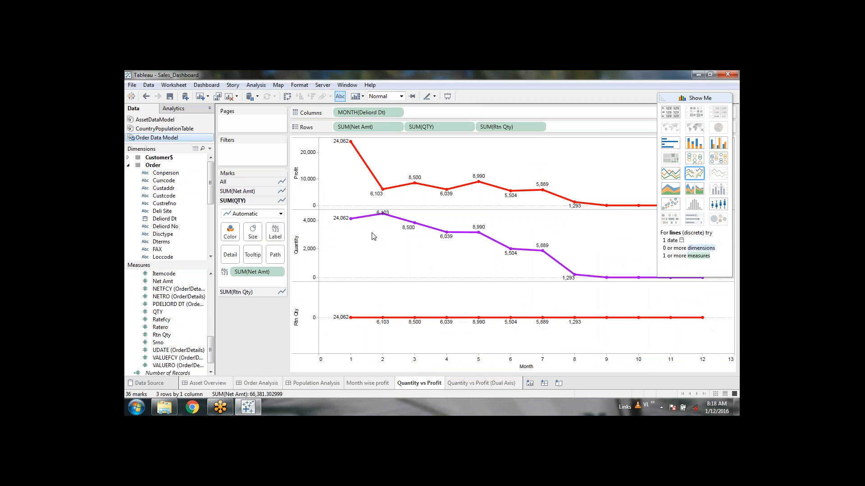
click(539, 128)
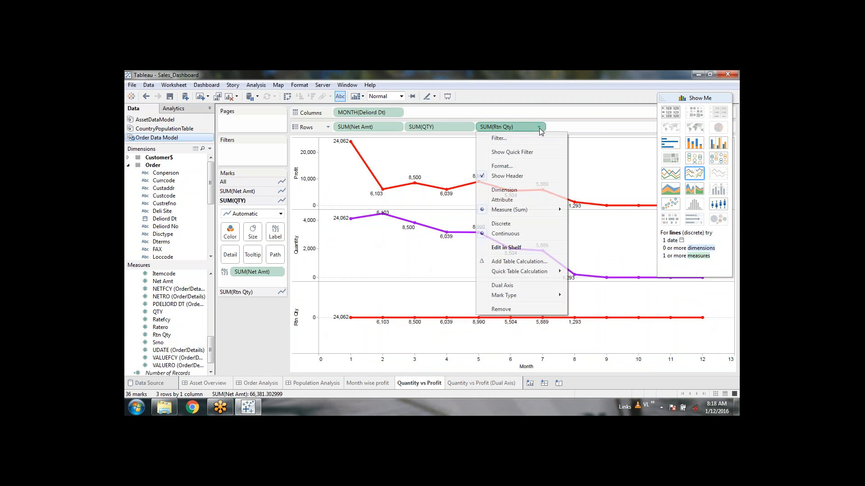
click(501, 309)
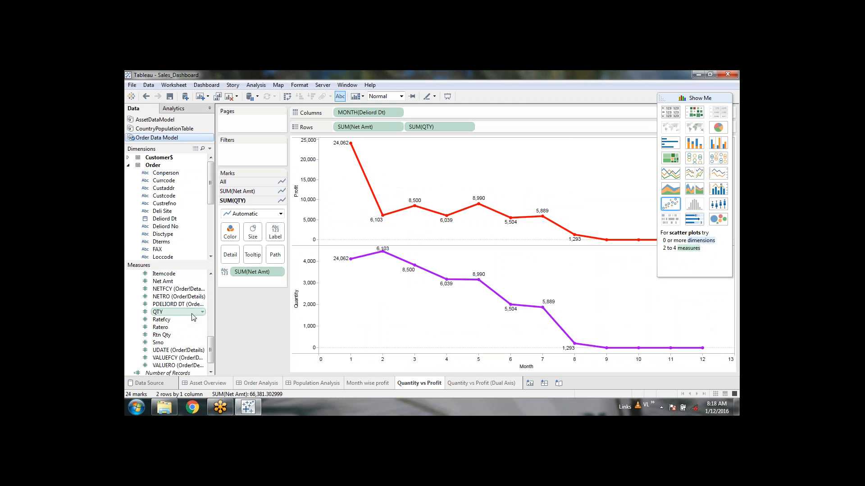
Step: Add the Avg Cost and VALUERO (Order!Details) measures to the rows as further line charts
scroll(211, 349, up, 1)
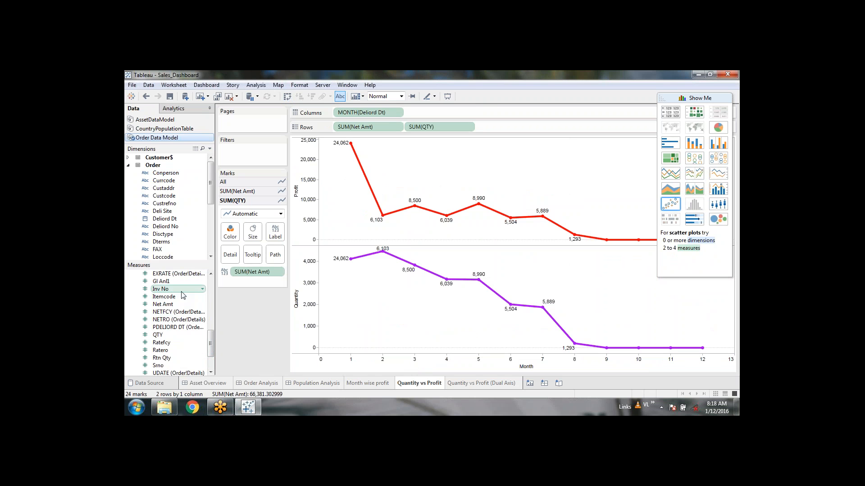
drag(212, 346, 213, 333)
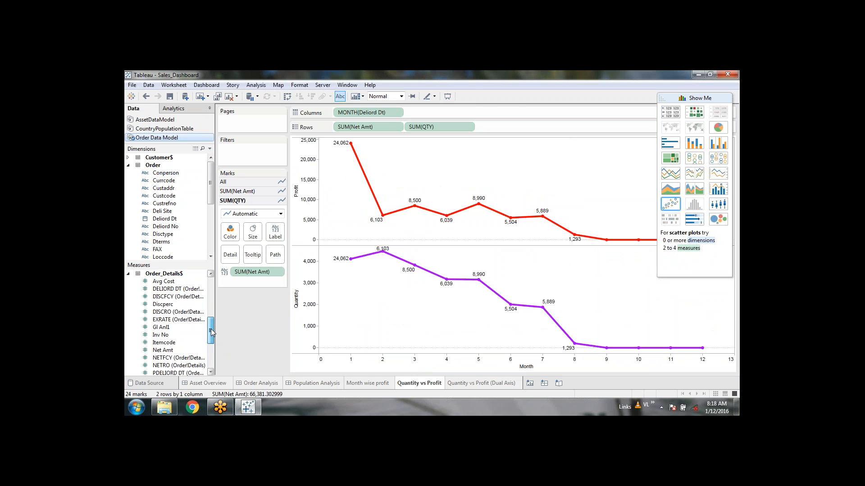
double_click(193, 281)
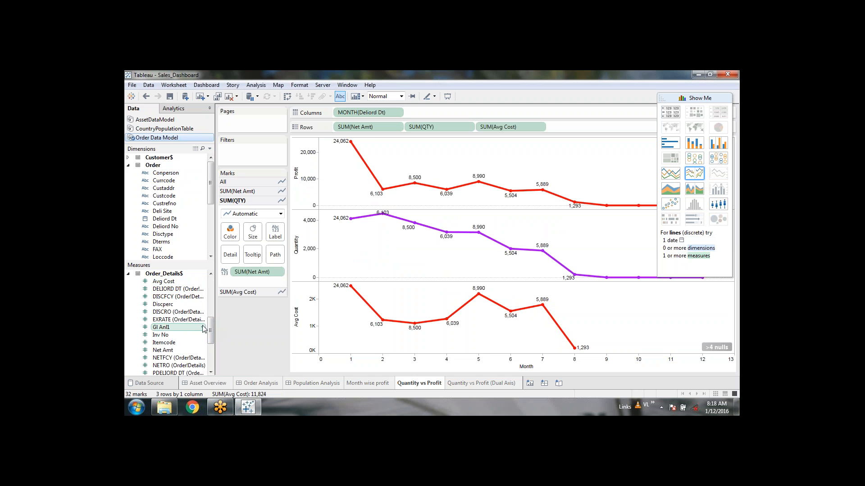
drag(210, 334, 211, 356)
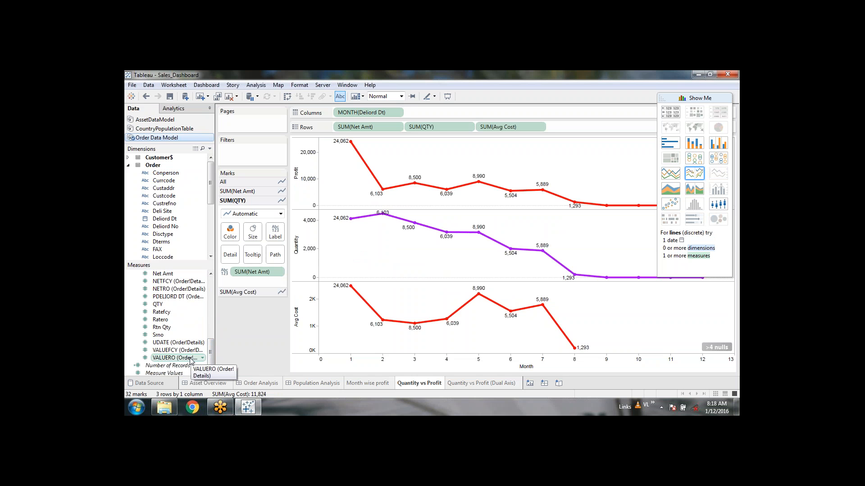
double_click(190, 359)
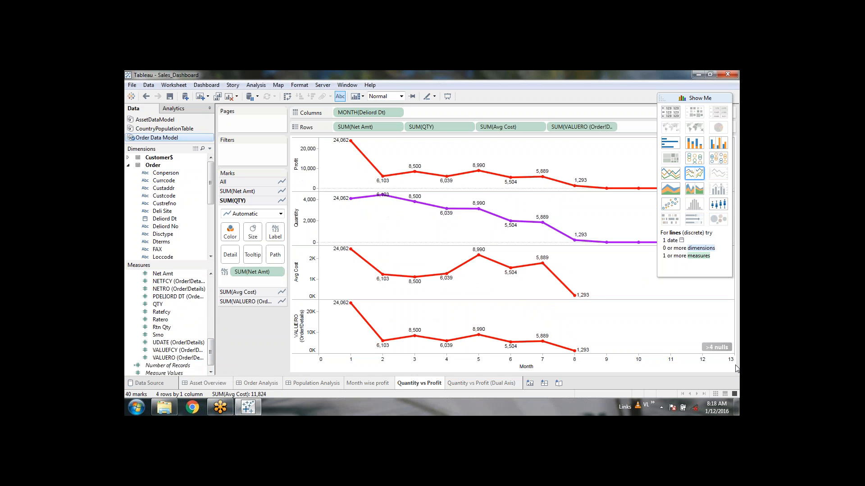
Step: Show the null values of Avg Cost and VALUERO at their default position and collapse the chart-type suggestions
click(717, 347)
click(472, 271)
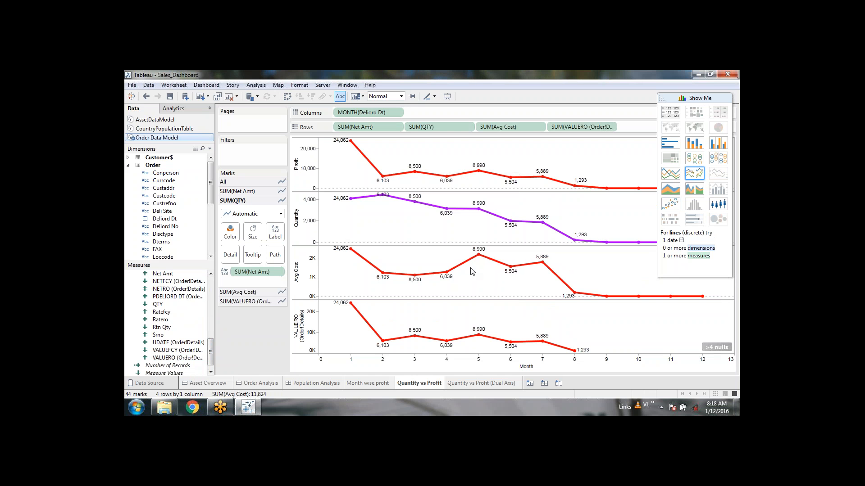
click(713, 99)
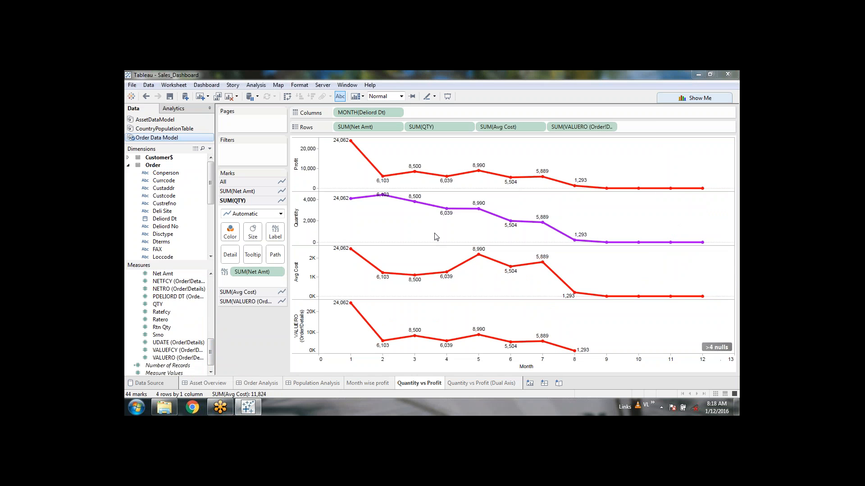
click(426, 263)
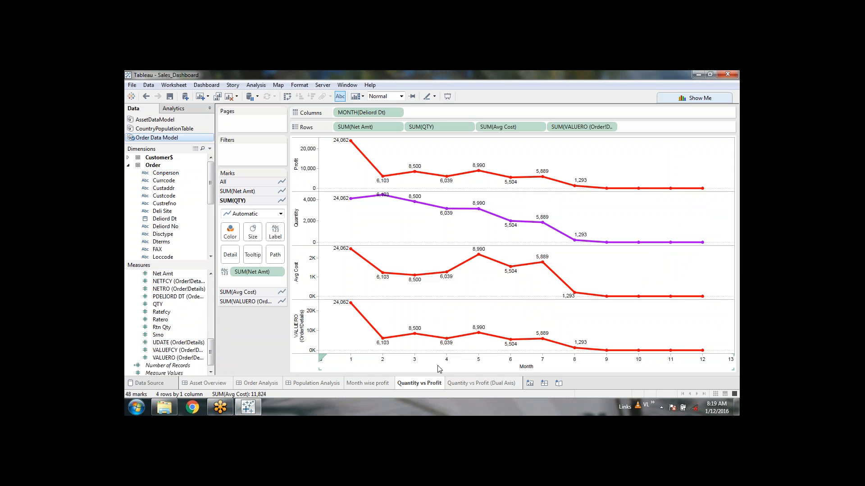
Step: Format the VALUERO axis numbers as Number (Standard)
right_click(298, 330)
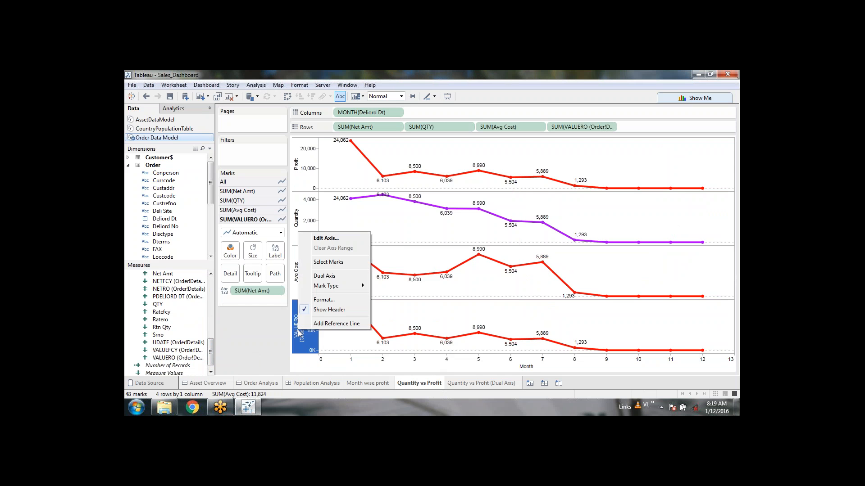
click(338, 300)
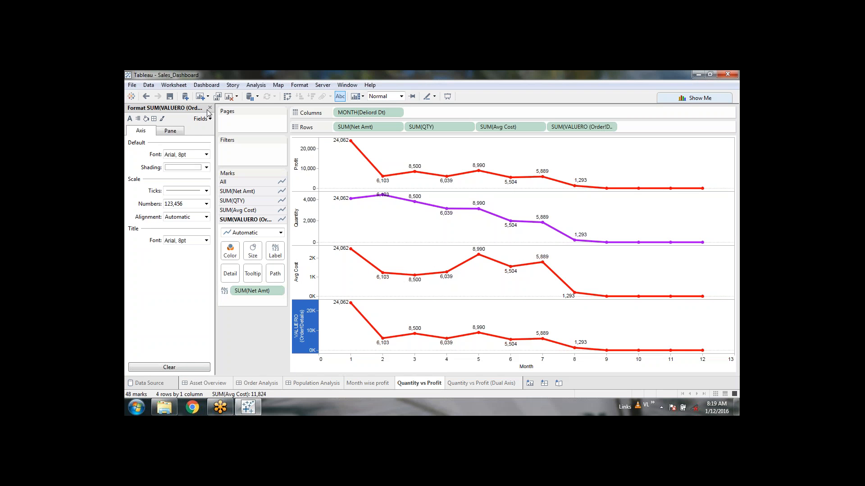
click(187, 203)
click(191, 223)
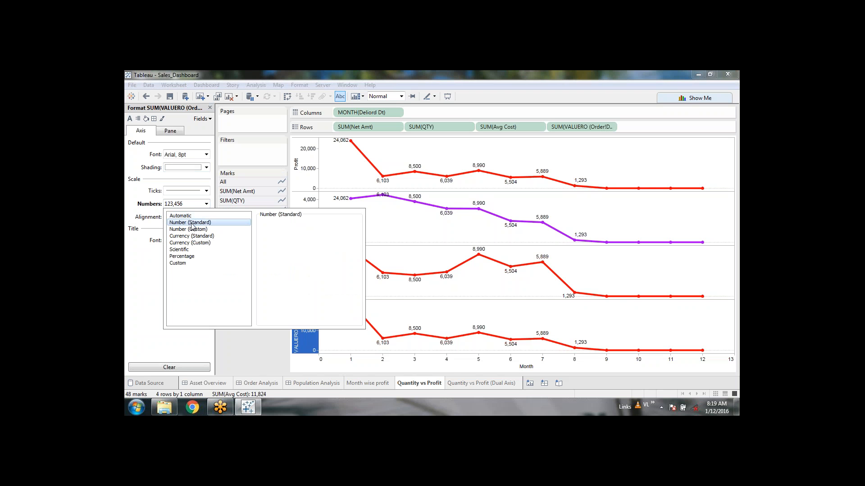
click(141, 269)
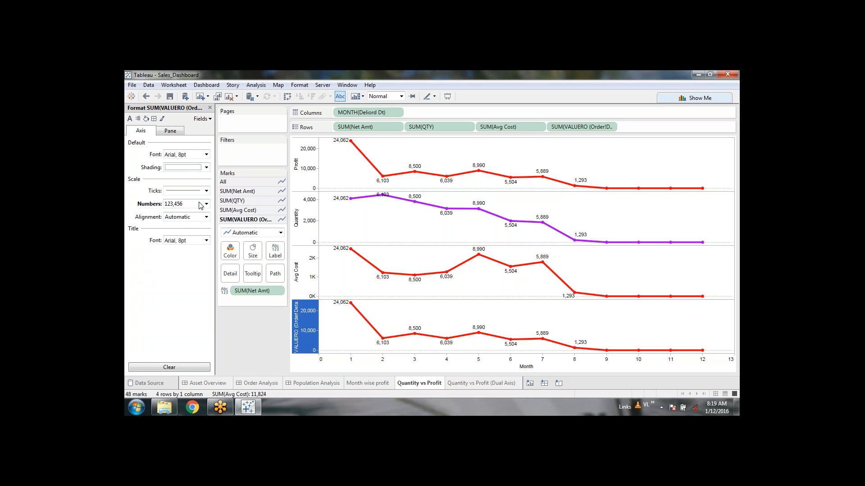
Step: Try making Avg Cost a dual axis with the quantity chart, and undo it
click(306, 270)
right_click(305, 270)
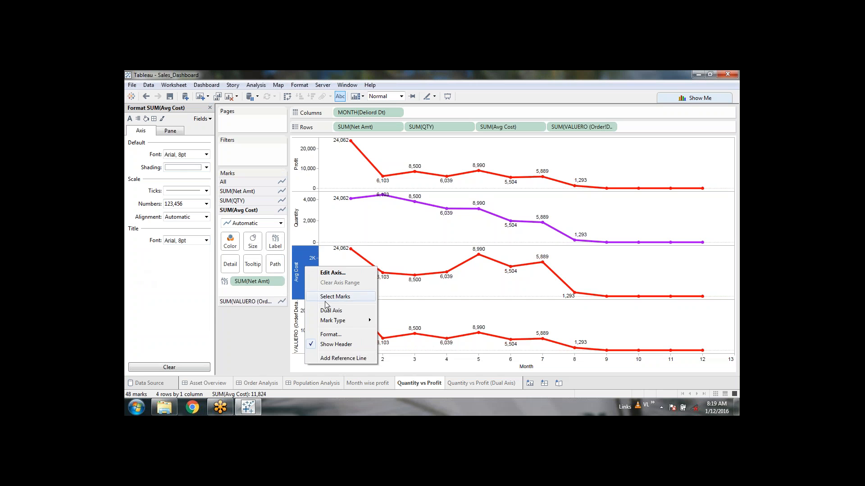
click(332, 311)
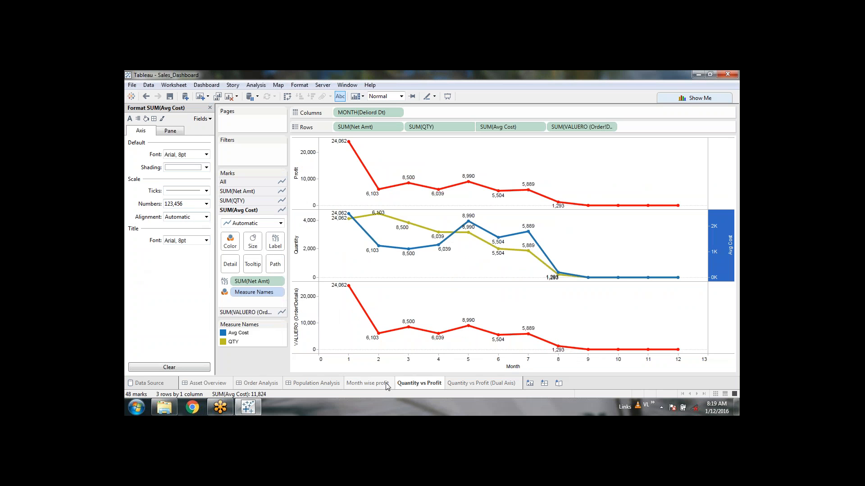
click(251, 356)
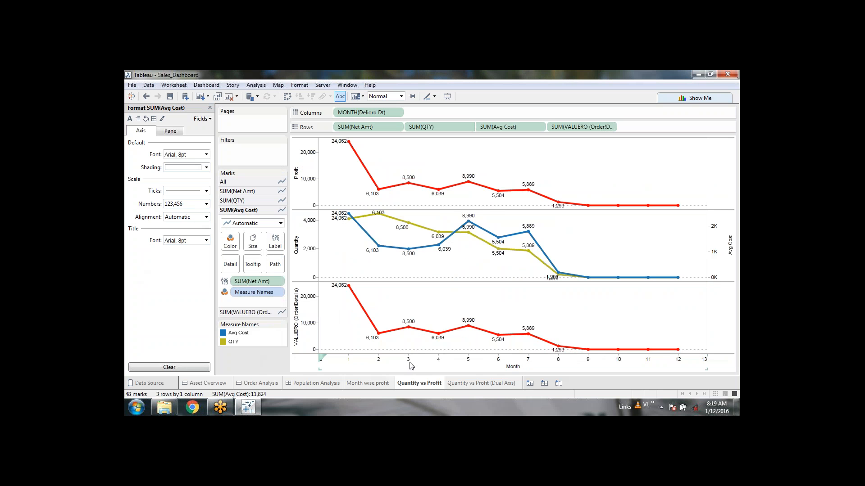
key(ctrl+z)
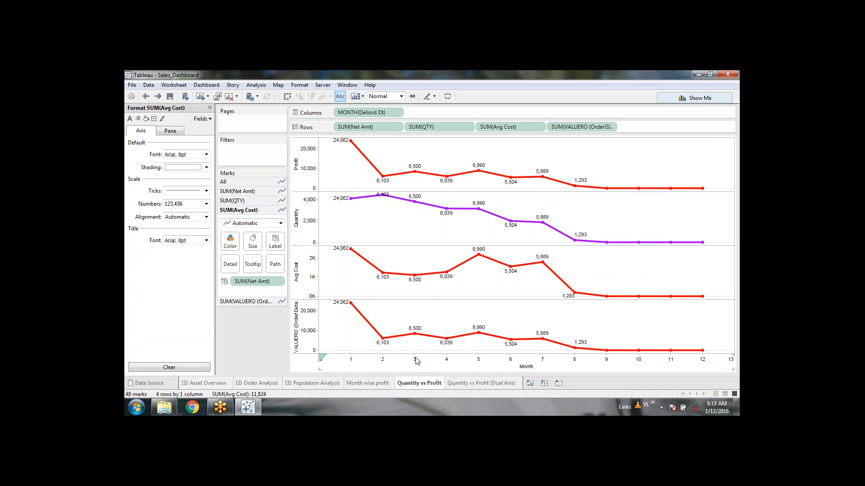
Step: Format the Avg Cost axis numbers as Number (Standard) and close the formatting pane
click(302, 279)
click(206, 204)
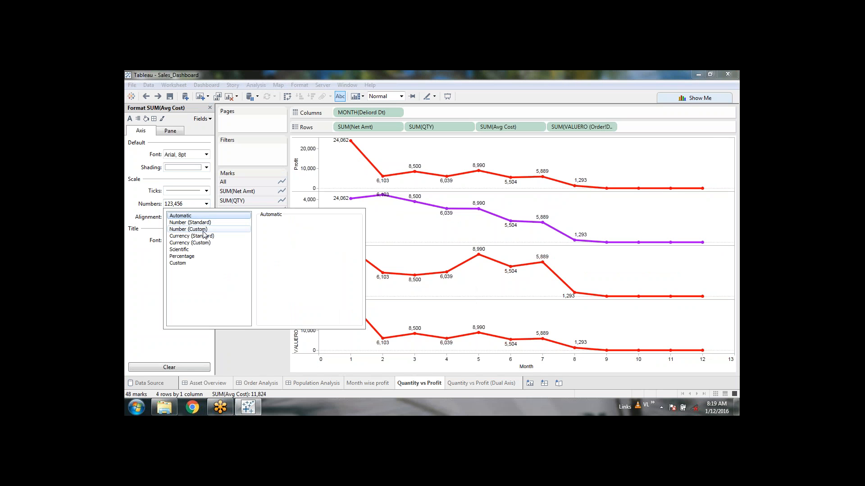
click(205, 224)
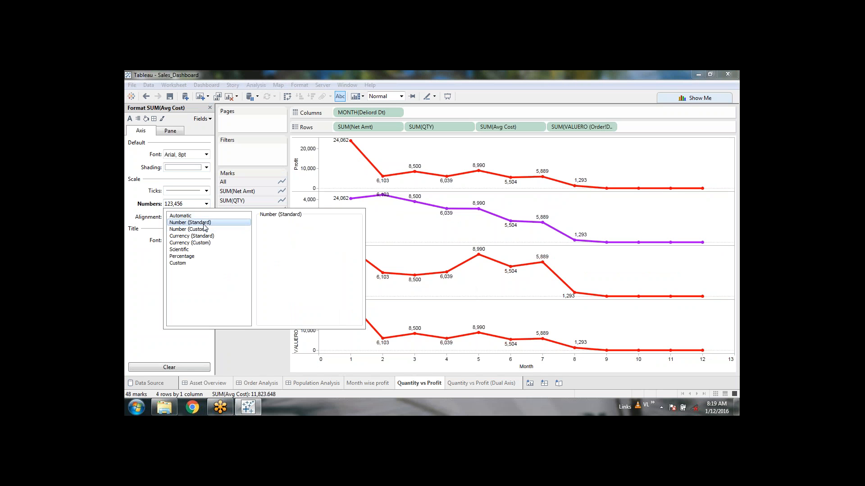
click(242, 351)
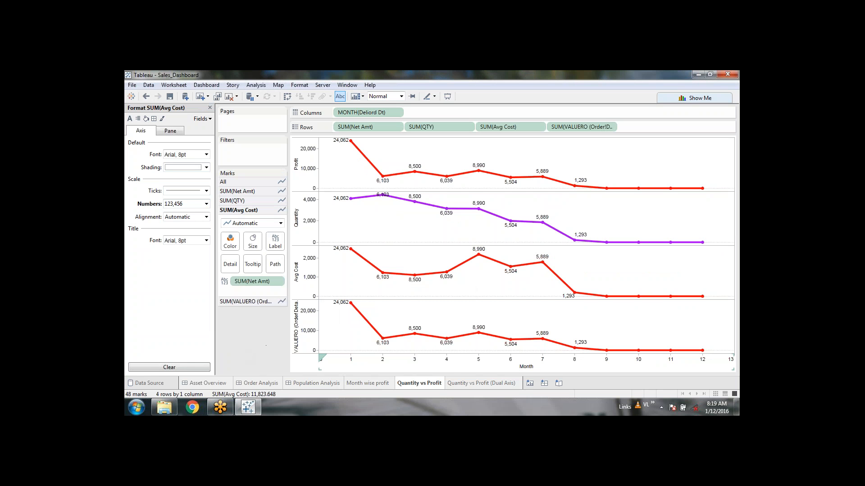
click(210, 108)
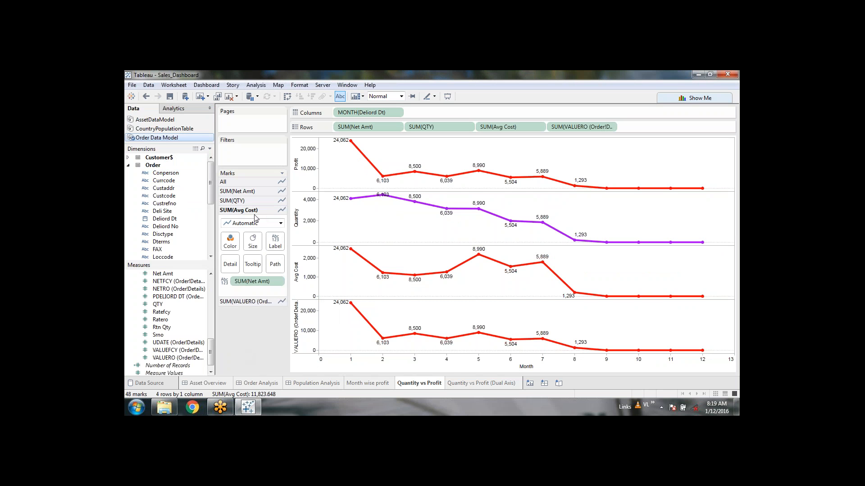
Step: Change the color of the Avg Cost line to green
click(230, 242)
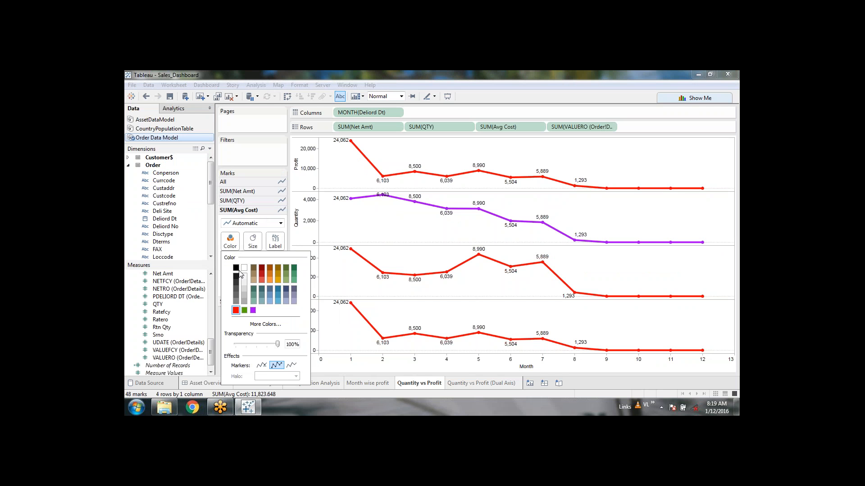
click(244, 311)
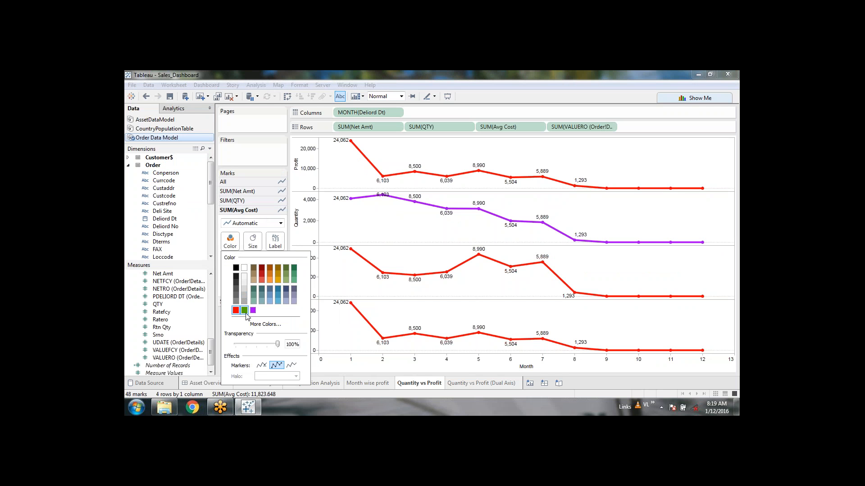
click(356, 346)
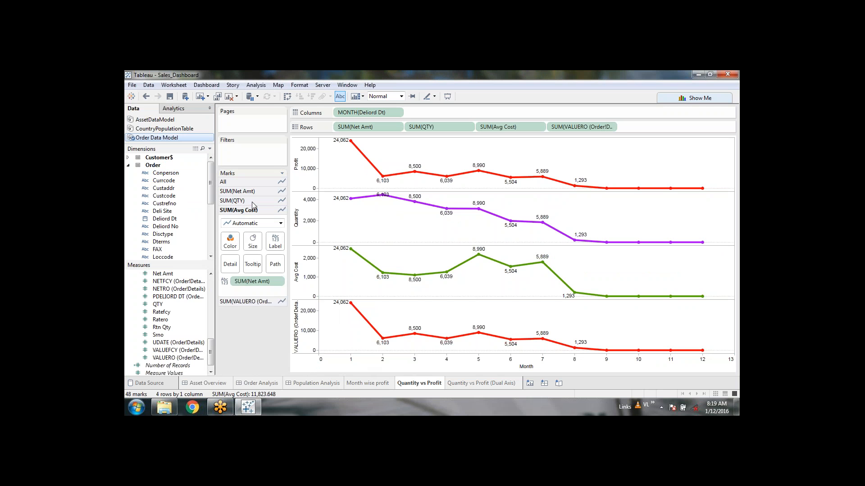
Step: Try gold and brown shades on the VALUERO line and set its color to light orange
click(252, 302)
click(231, 250)
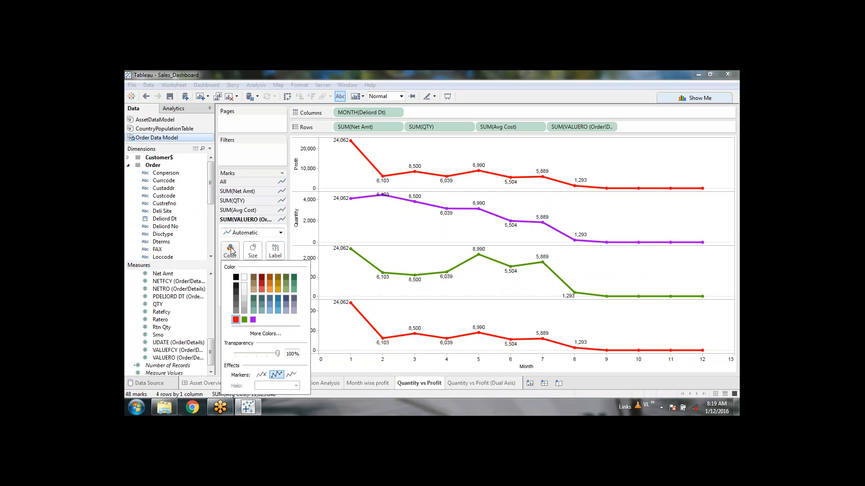
click(278, 283)
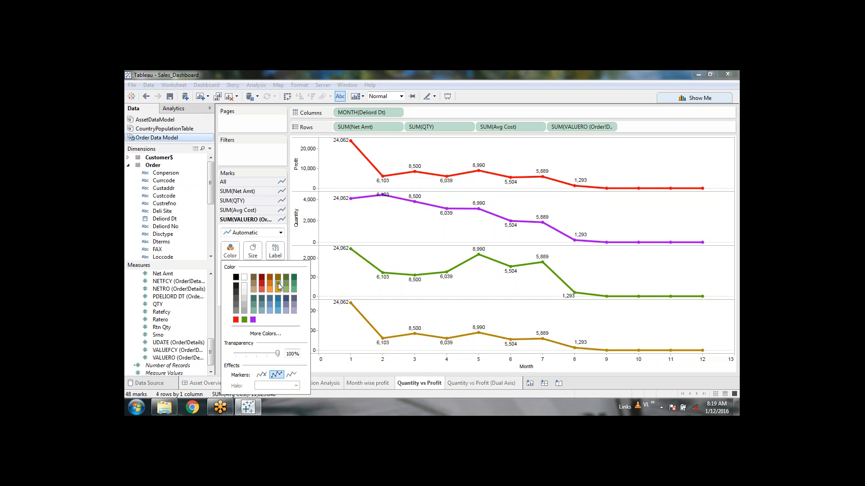
click(279, 279)
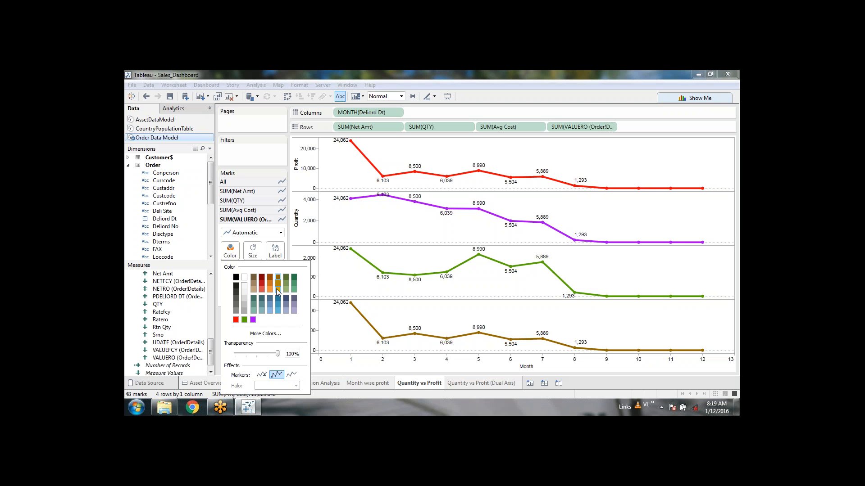
click(270, 289)
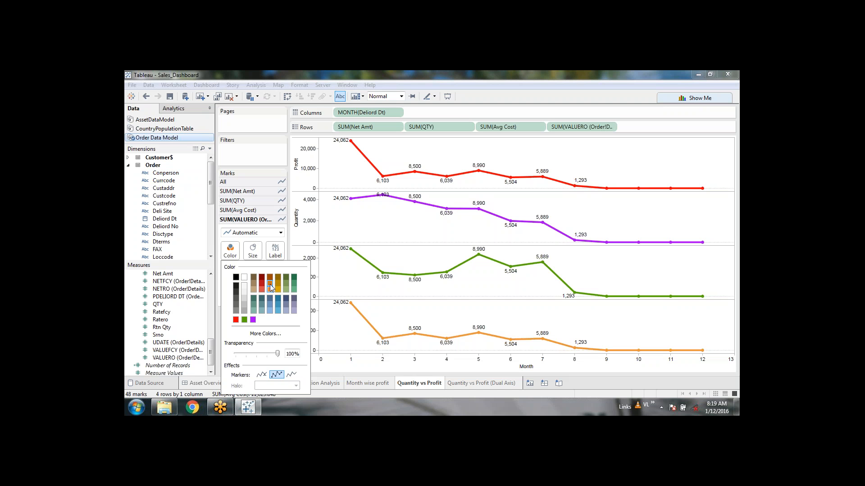
Step: Try dark orange and gold shades, and the custom orange #ffaa00, on the VALUERO line
click(270, 285)
click(278, 283)
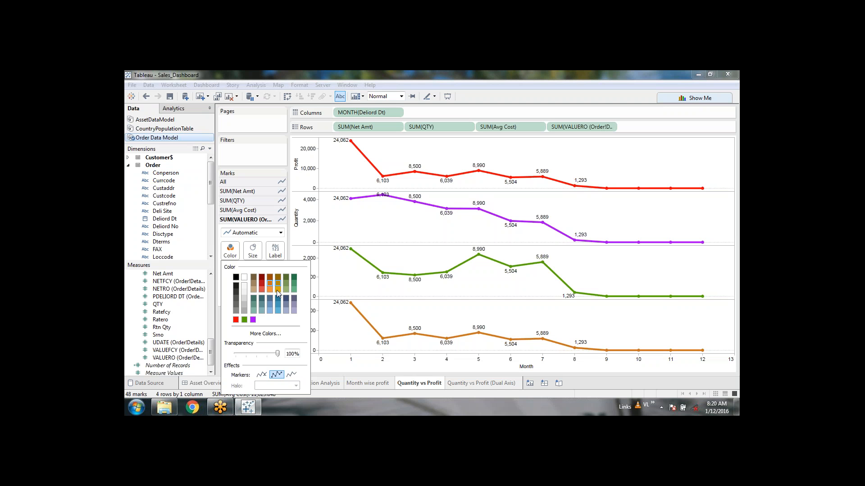
click(265, 333)
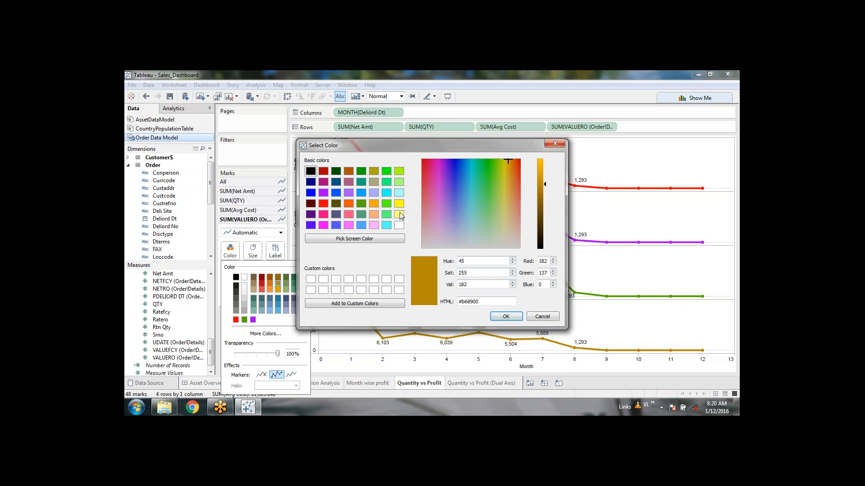
drag(368, 144, 210, 112)
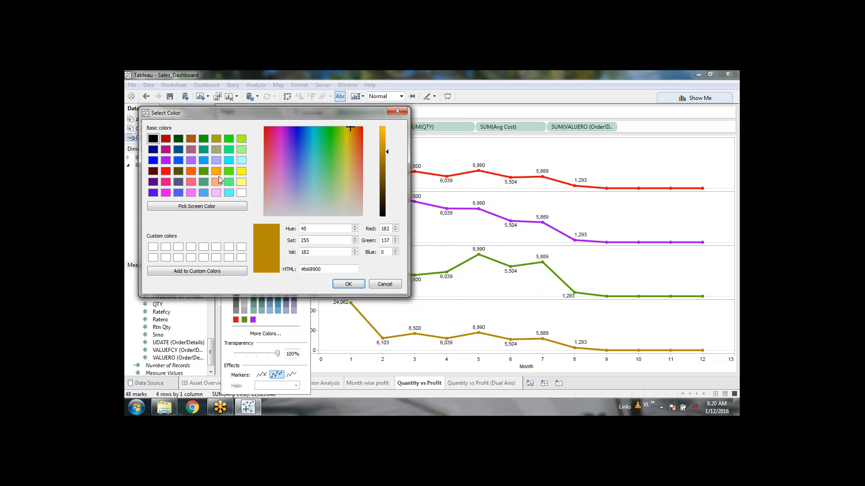
click(216, 172)
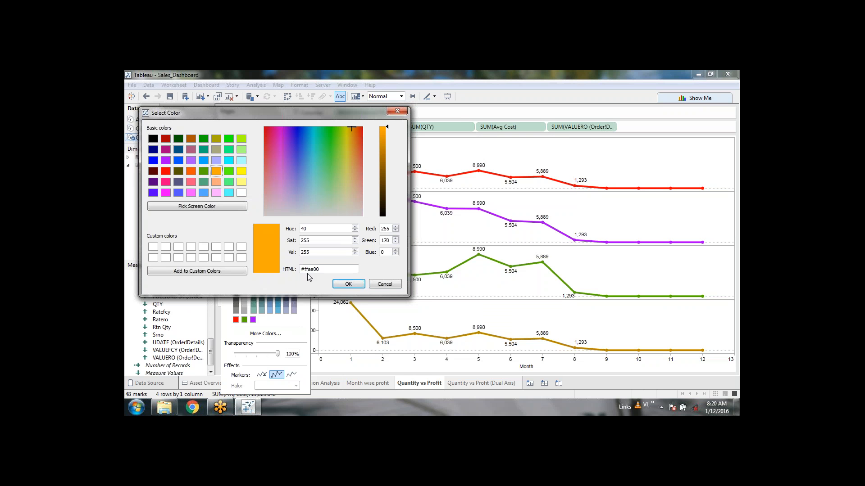
click(348, 285)
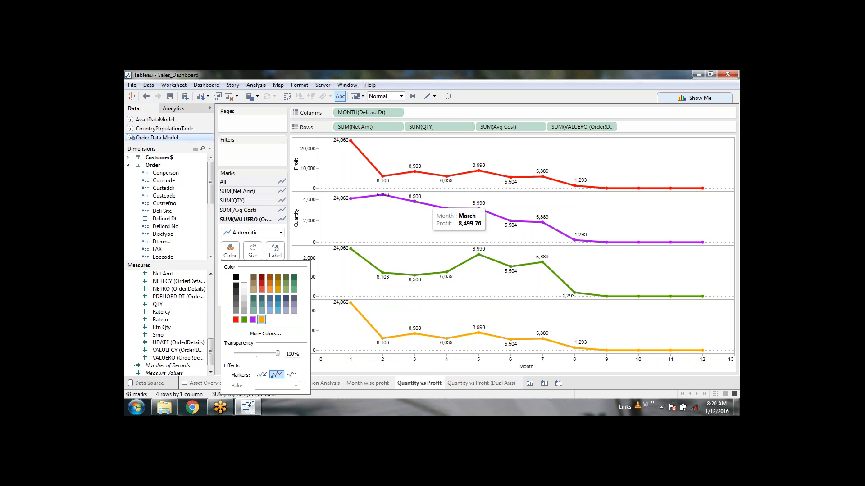
click(487, 92)
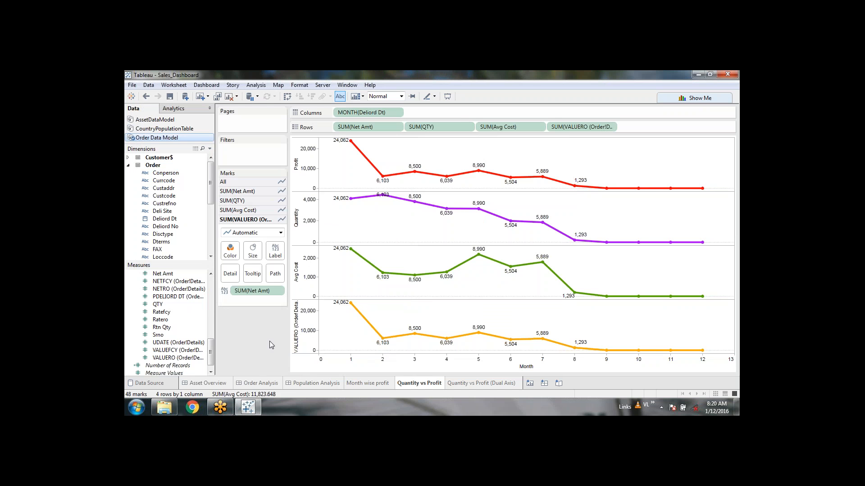
Step: Set the VALUERO line's color to dark gold and save the workbook
click(229, 257)
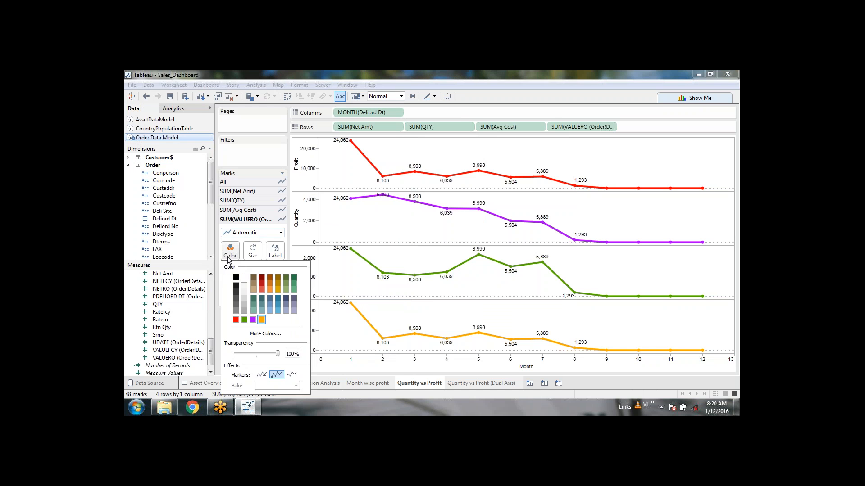
click(277, 279)
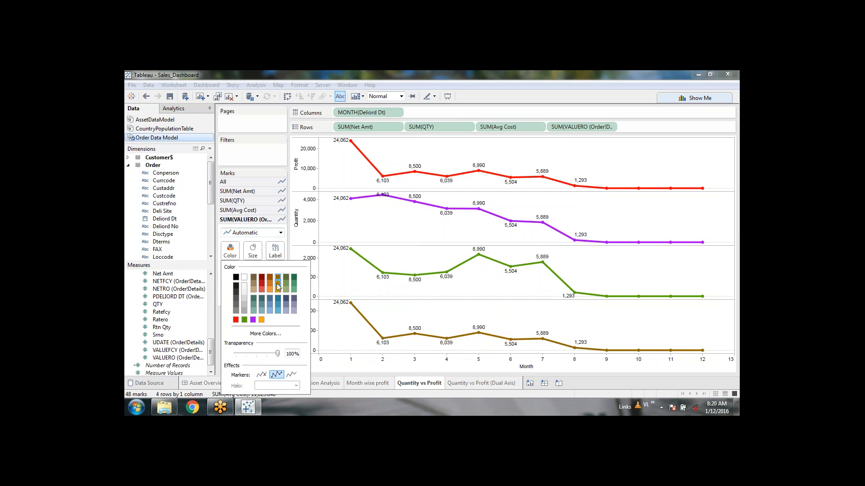
click(276, 283)
click(485, 93)
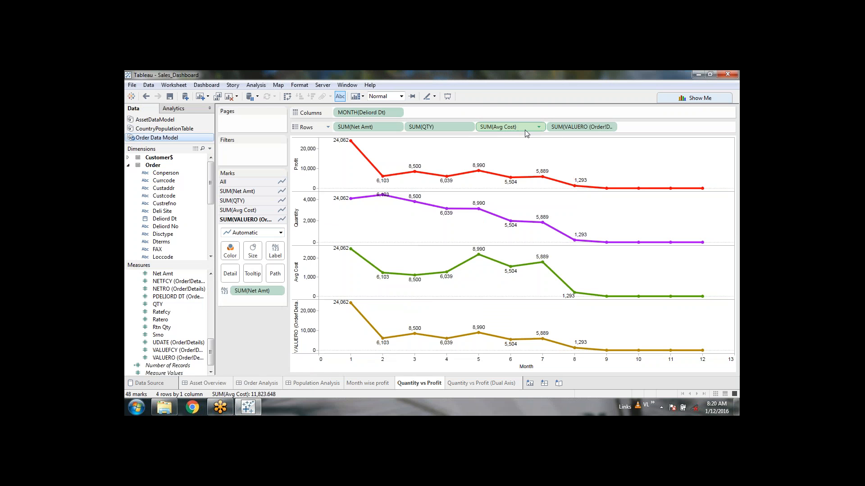
click(170, 98)
Step: Duplicate the Quantity vs Profit sheet and rename the copy "Qty vs Profit vs Avrage cost vs Order value"
right_click(416, 384)
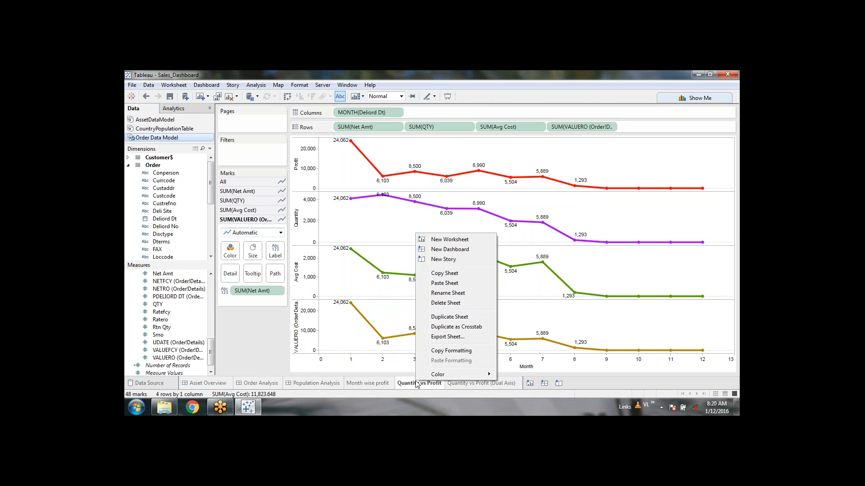
click(473, 317)
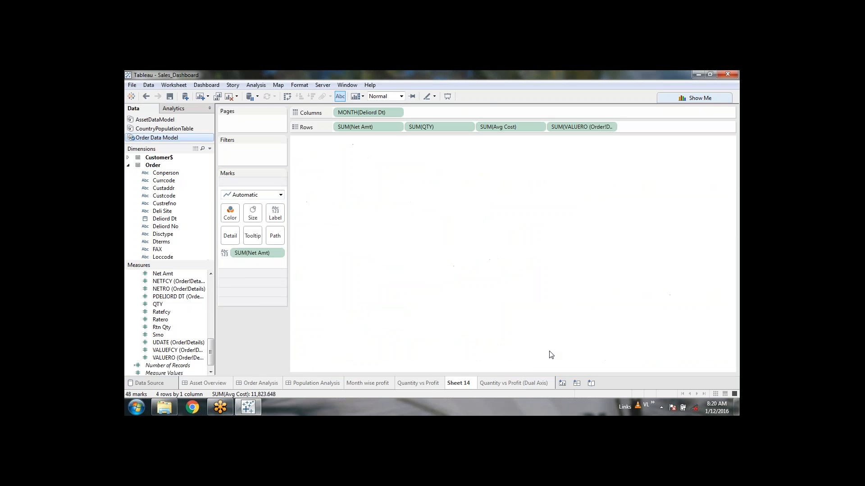
double_click(473, 385)
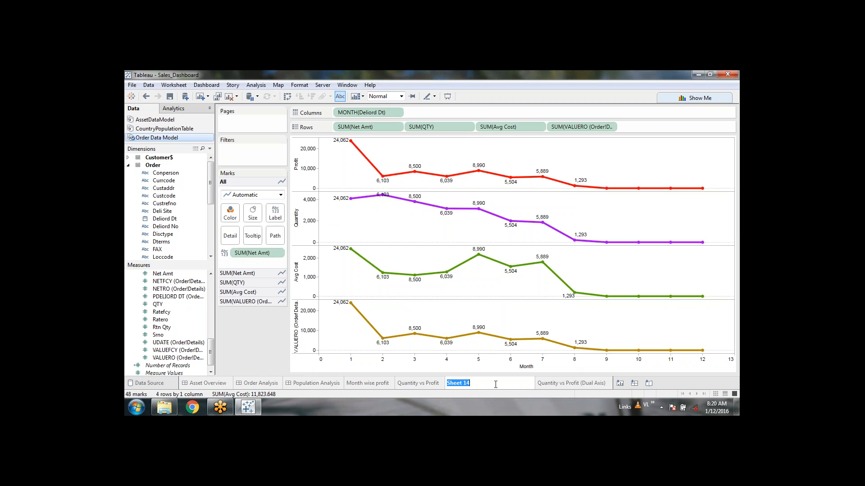
text(Q)
text(rder va)
text(lue)
key(Return)
Step: Change the title of the VALUERO axis to "Order Value" on the duplicated sheet
right_click(296, 334)
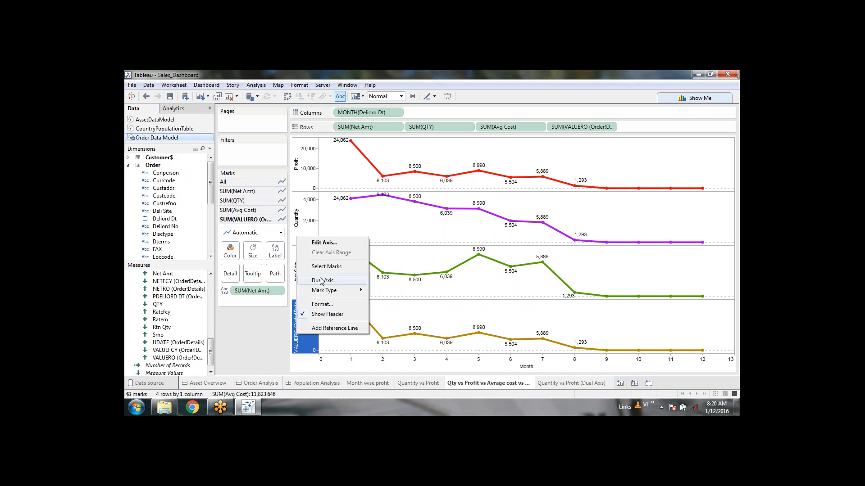
click(322, 305)
right_click(296, 338)
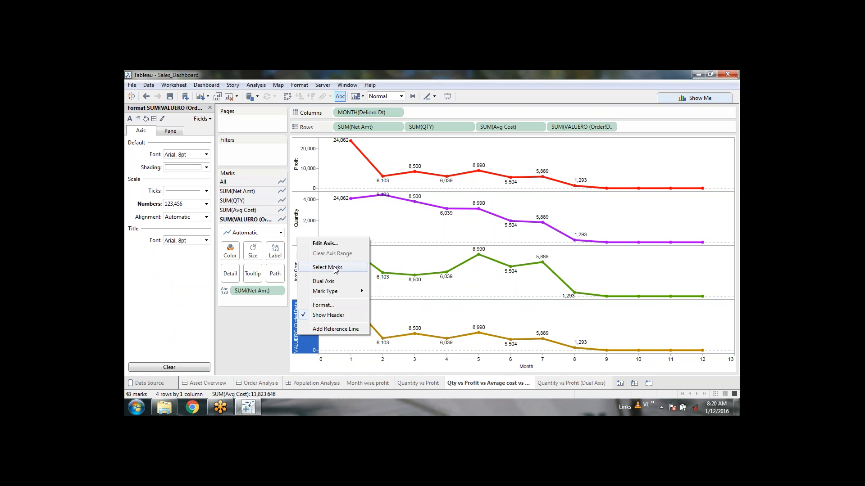
click(343, 244)
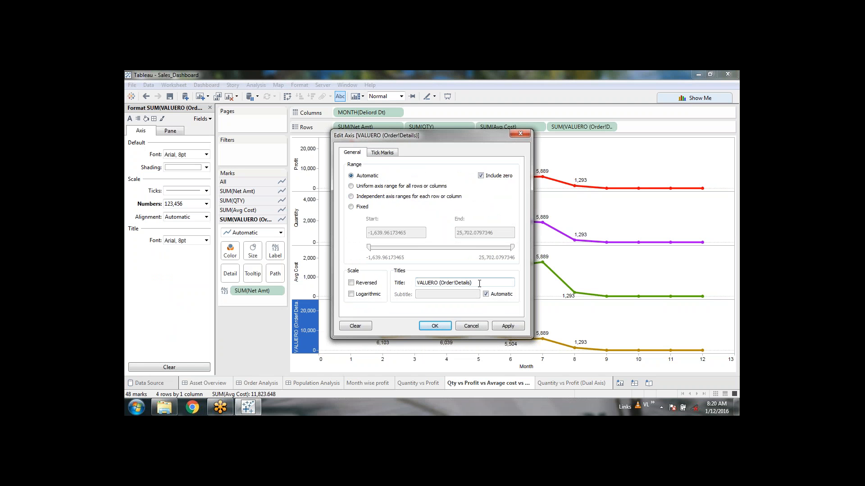
triple_click(479, 283)
text(Order Value)
click(435, 327)
click(257, 335)
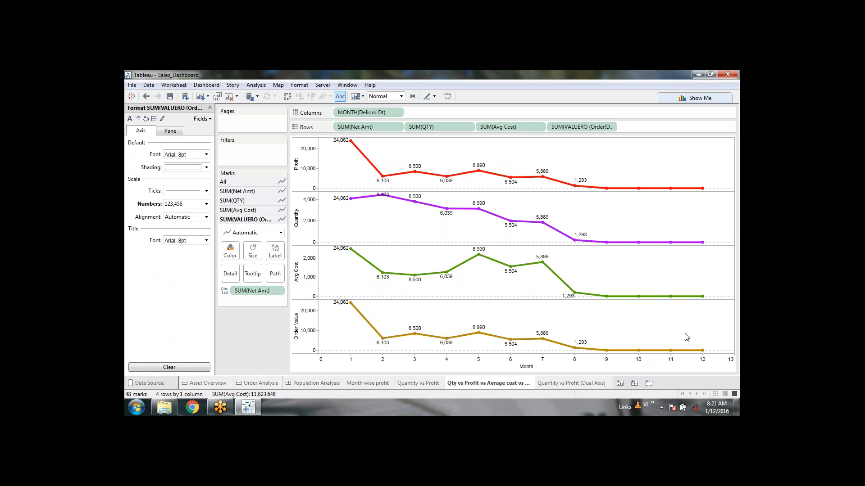
Step: Compare the duplicated four-measure sheet with the Quantity vs Profit and Month wise profit sheets
click(426, 384)
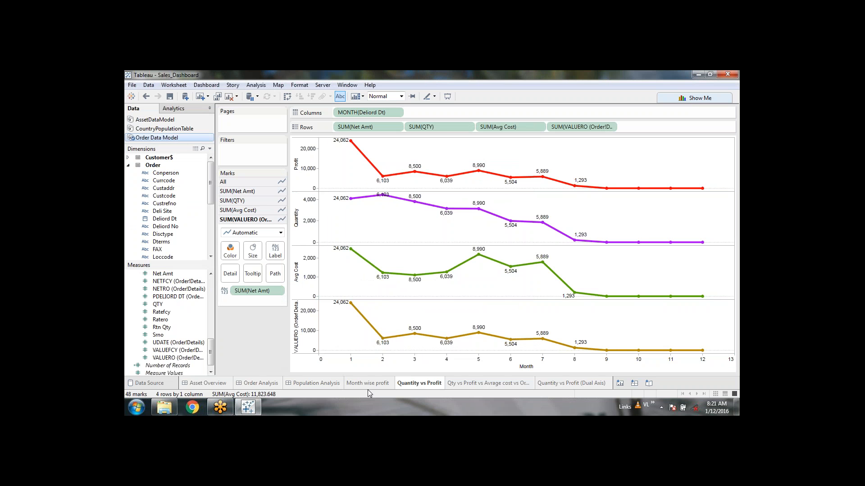
click(367, 388)
click(408, 385)
click(479, 388)
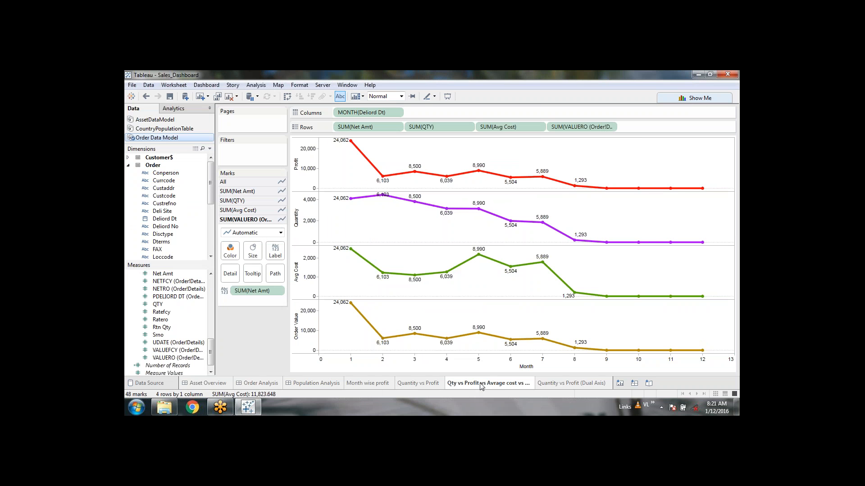
mouse_move(469, 386)
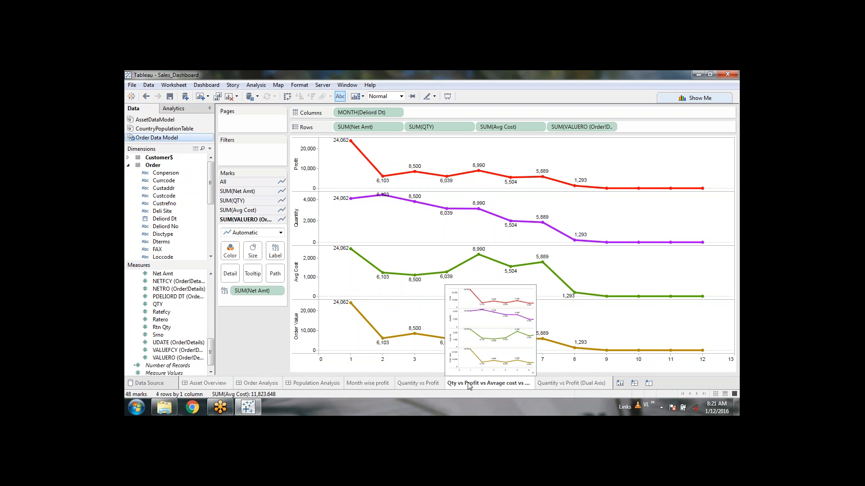
click(420, 383)
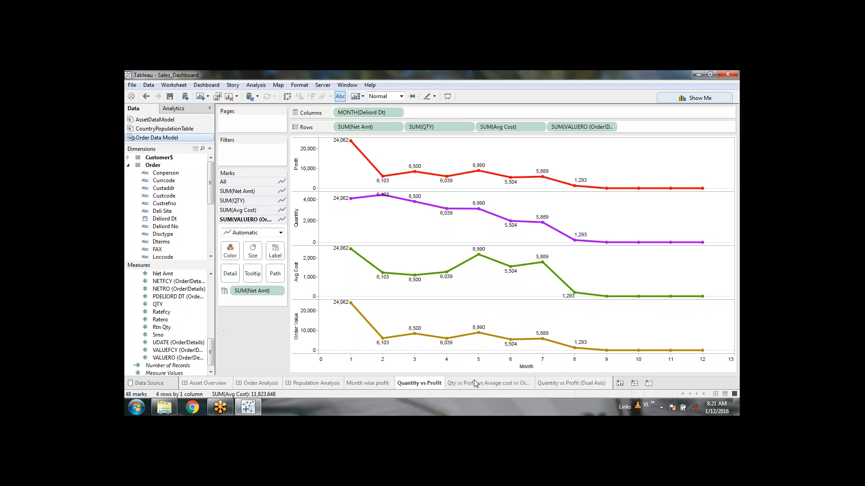
click(503, 383)
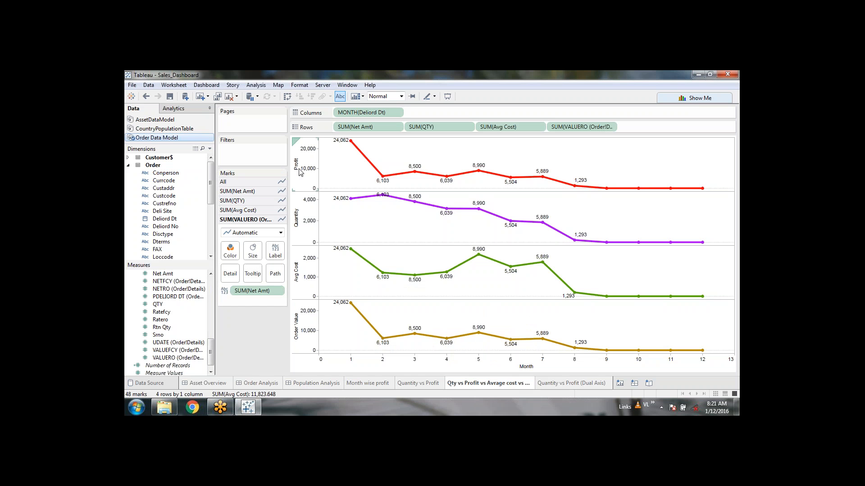
Step: On the duplicated sheet, make QTY a dual axis with the profit chart and VALUERO a dual axis with the Avg Cost chart
right_click(302, 167)
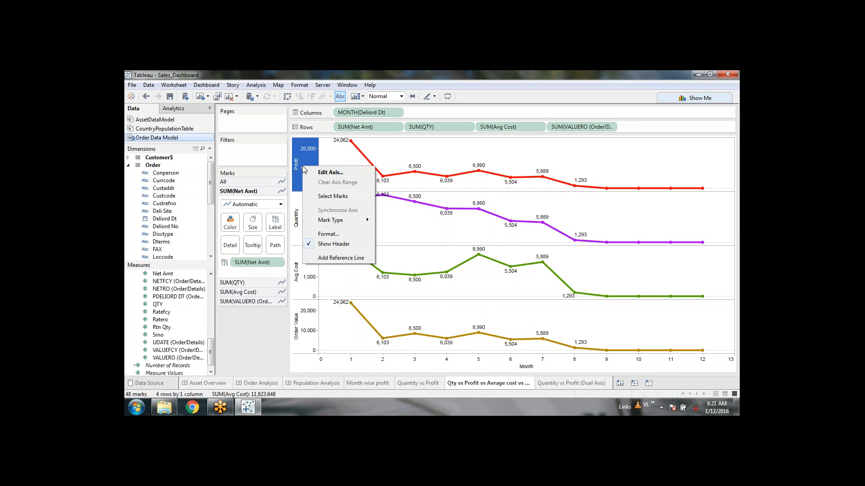
click(250, 357)
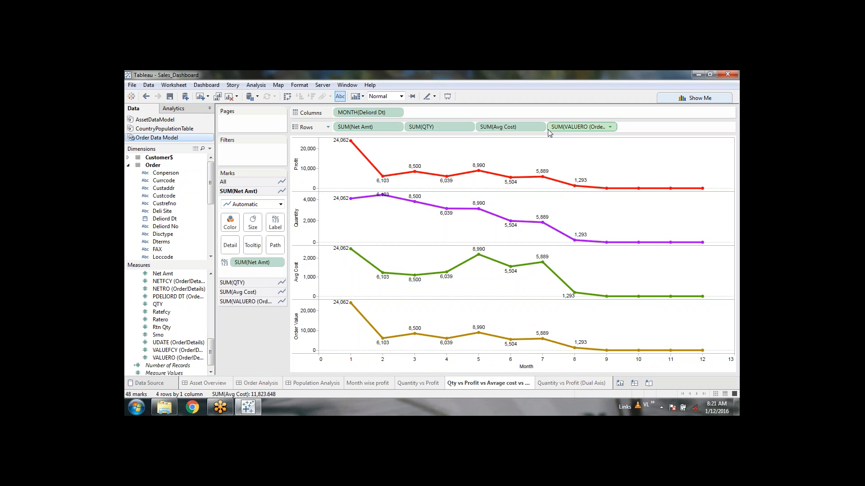
click(467, 127)
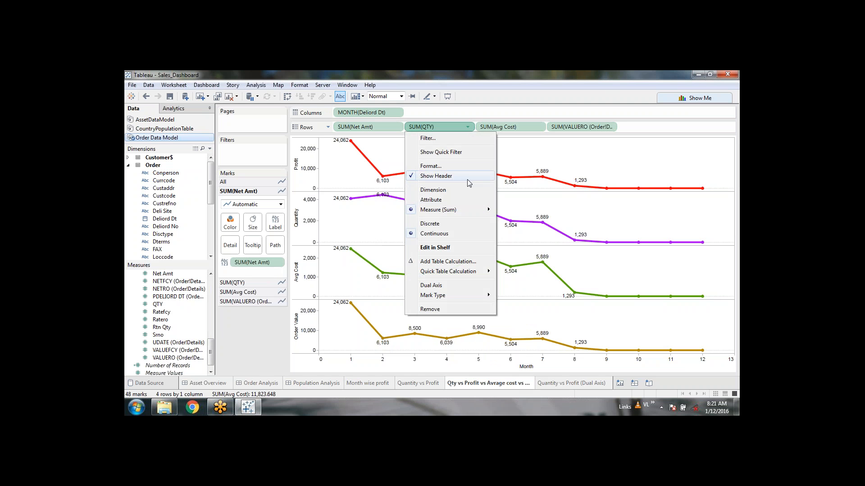
click(466, 289)
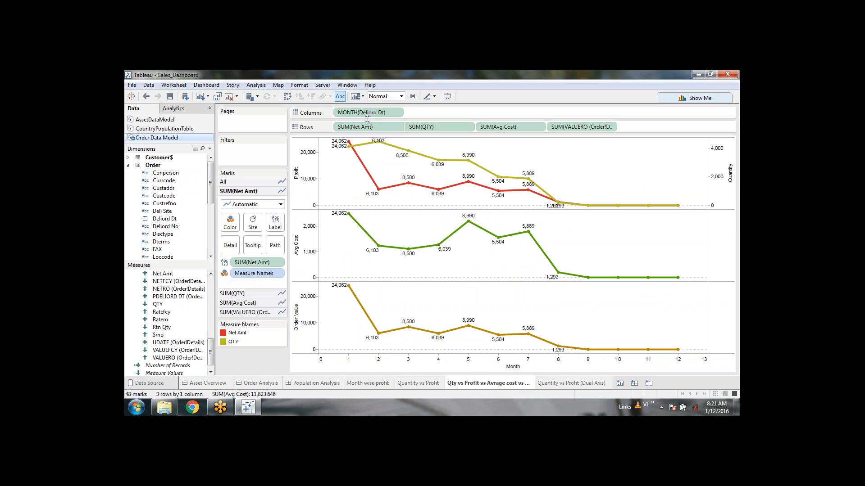
click(614, 126)
click(609, 127)
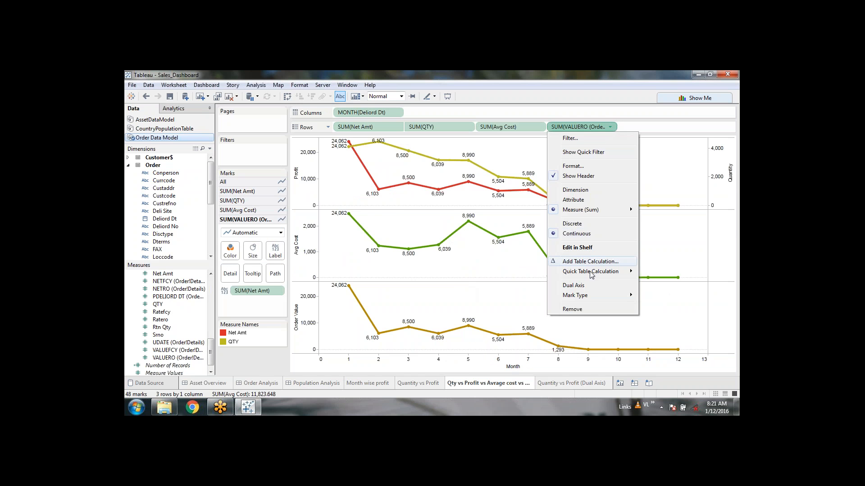
click(585, 285)
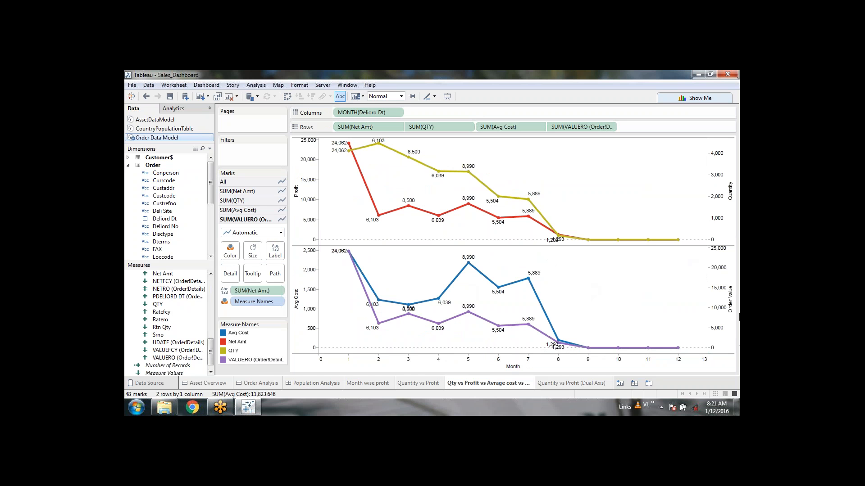
Step: Try swapping rows and columns on the dual-axis copy and the Quantity vs Profit sheet, and swap the copy back
click(432, 383)
click(495, 383)
click(286, 96)
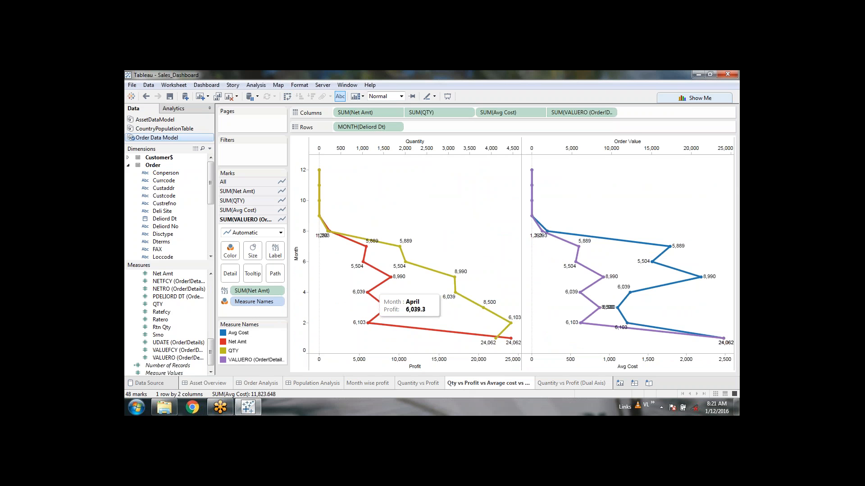
click(431, 386)
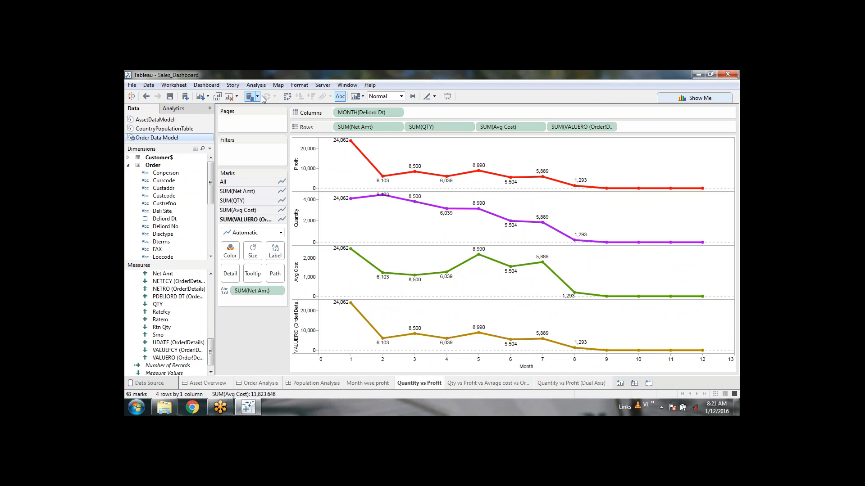
click(287, 96)
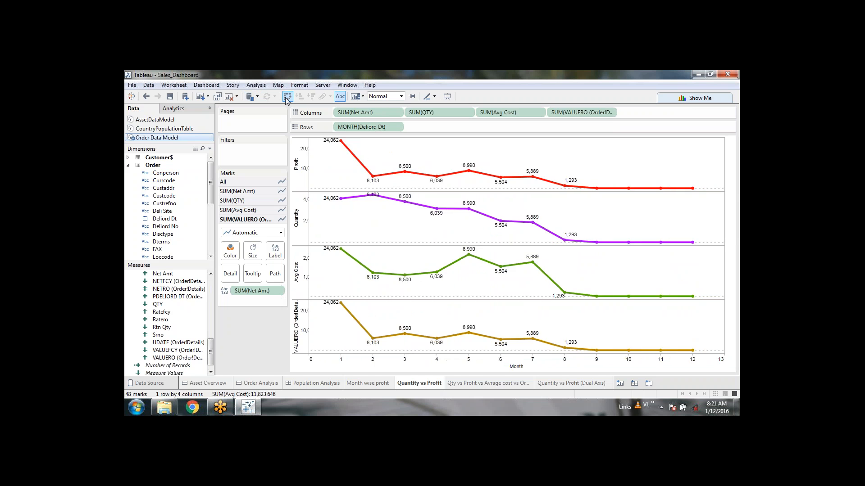
click(485, 383)
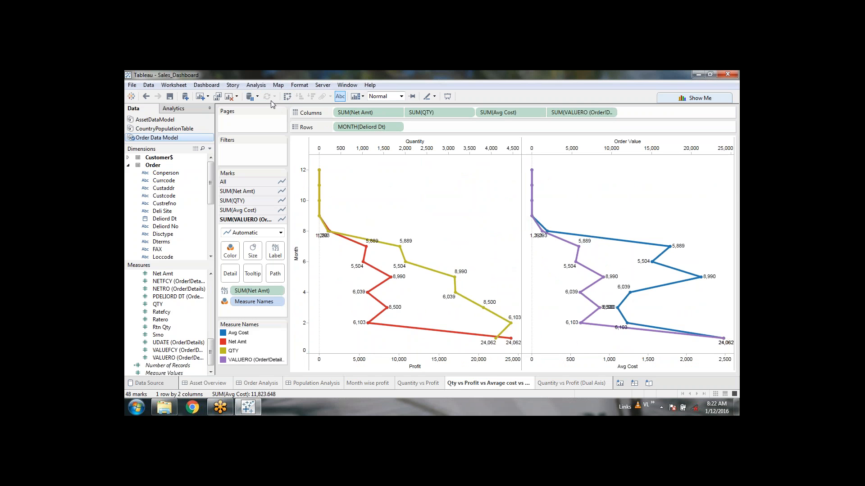
click(288, 96)
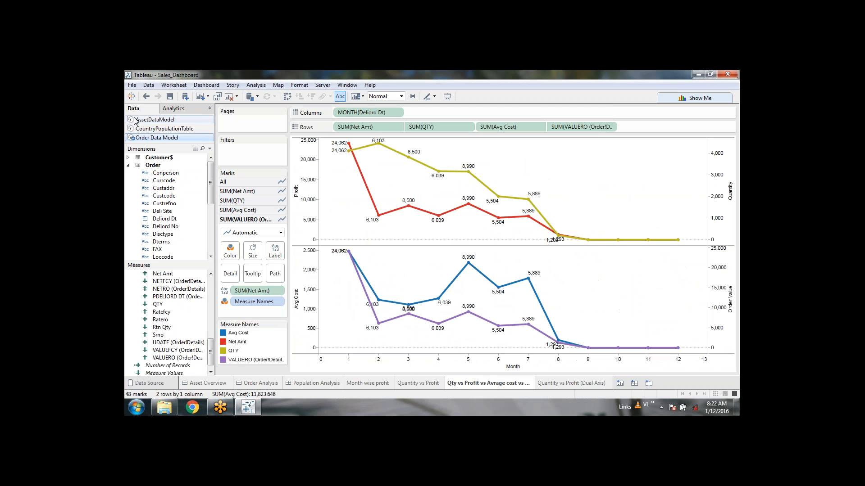
Step: Save the workbook and compare the four-measure dual-axis sheet with the Quantity vs Profit (Dual Axis) sheet
click(169, 97)
click(423, 384)
click(493, 385)
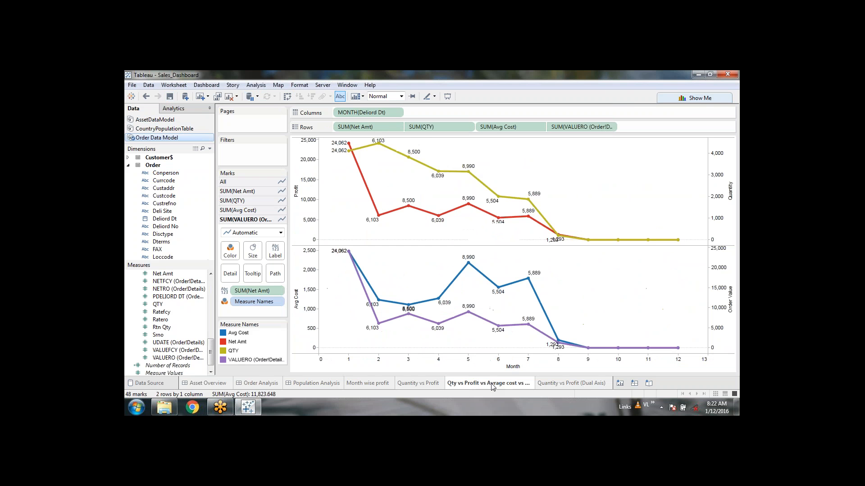
click(571, 384)
click(491, 385)
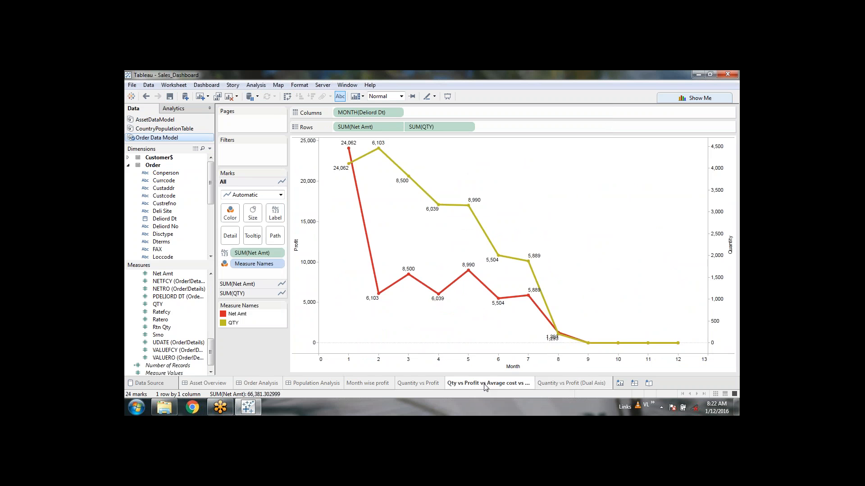
click(572, 384)
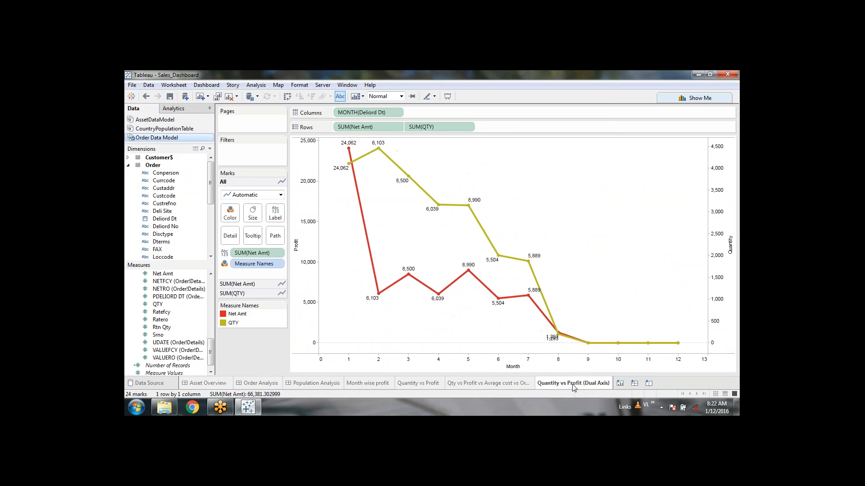
Step: Move the Quantity vs Profit (Dual Axis) sheet ahead of the four-measure sheet and open the four-measure sheet
drag(463, 387, 453, 388)
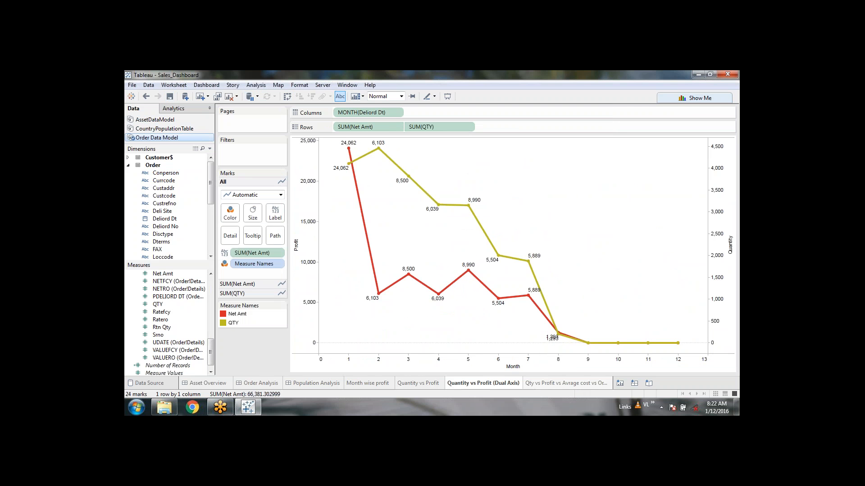
click(566, 387)
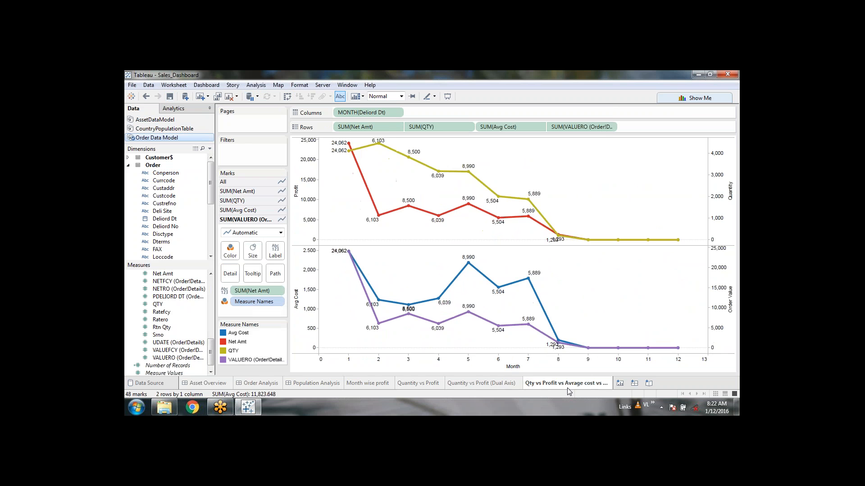
Step: Review the Month wise profit, Quantity vs Profit, dual-axis and four-measure sheets, and bring up the suggested chart types
click(481, 386)
click(430, 385)
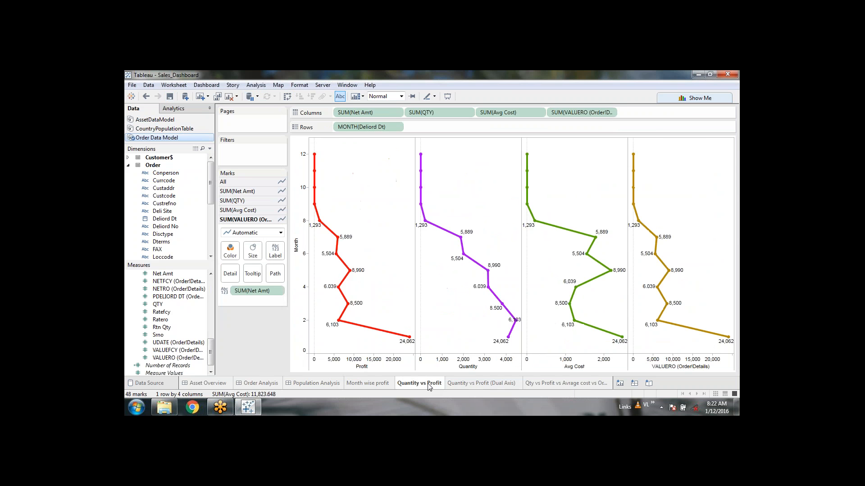
click(360, 387)
click(405, 386)
click(379, 386)
click(429, 386)
click(473, 386)
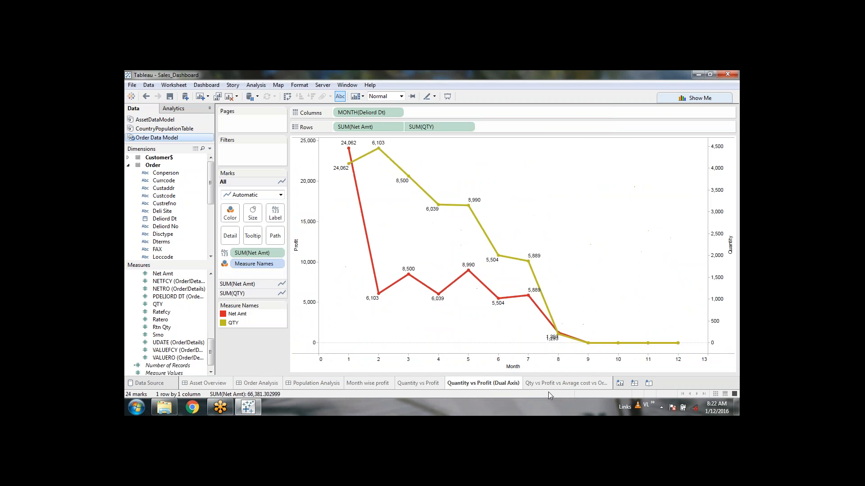
click(563, 384)
click(721, 98)
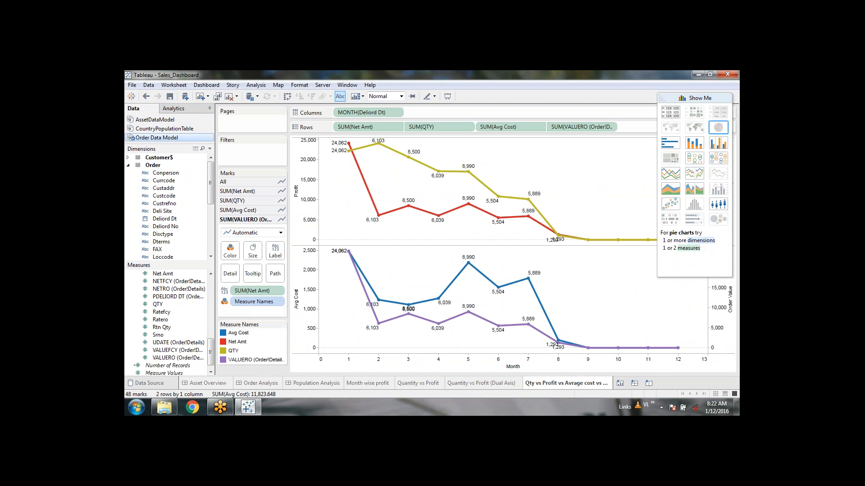
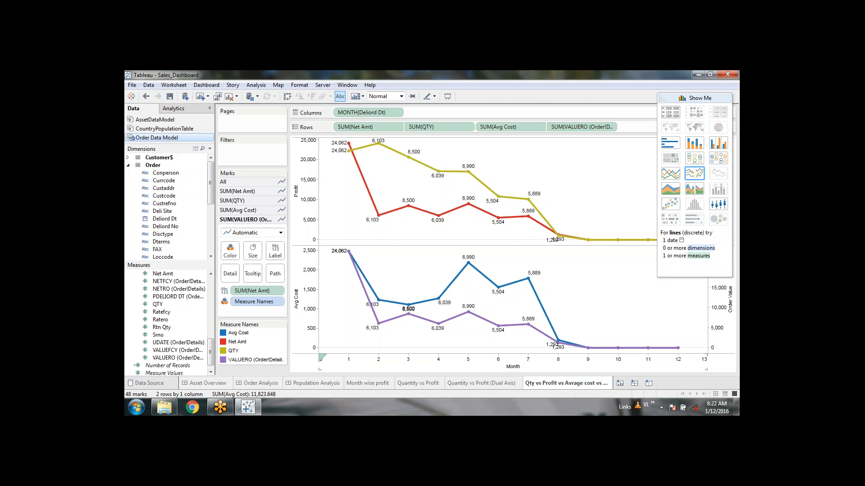
Step: Duplicate the Month wise profit sheet
click(335, 383)
click(365, 385)
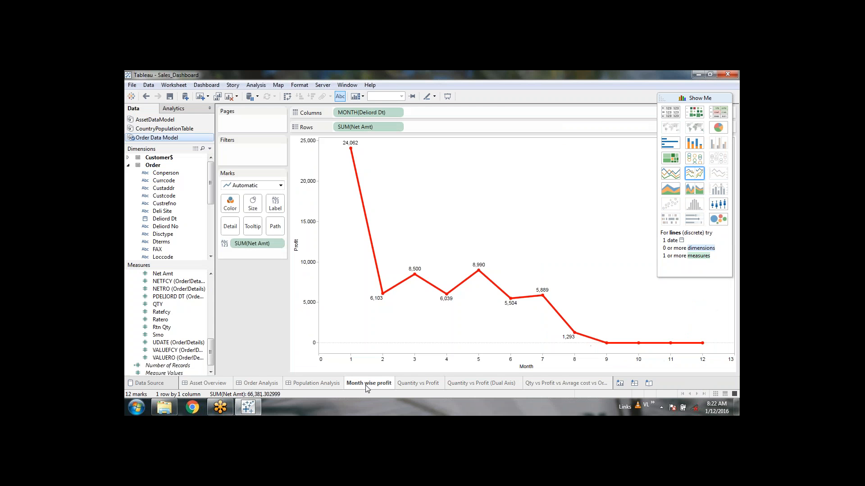
right_click(366, 384)
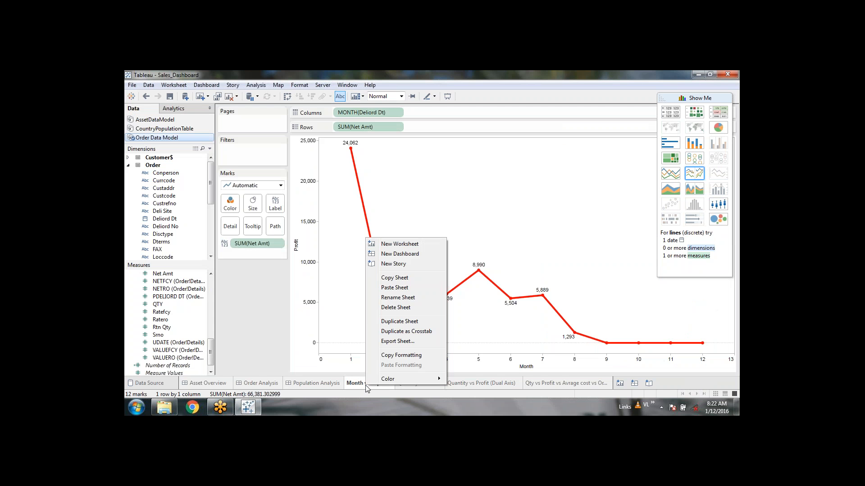
click(418, 322)
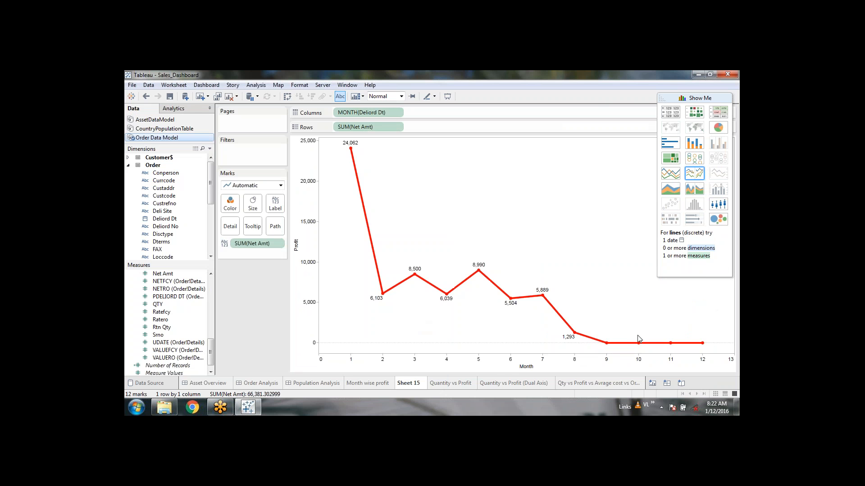
Step: On the duplicated sheet, try grouping Deliord Dt by continuous quarter and continuous month
click(397, 127)
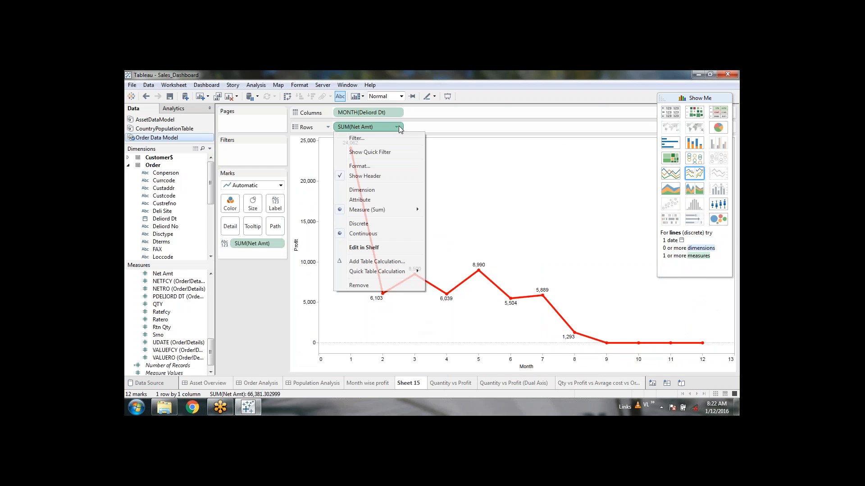
click(501, 95)
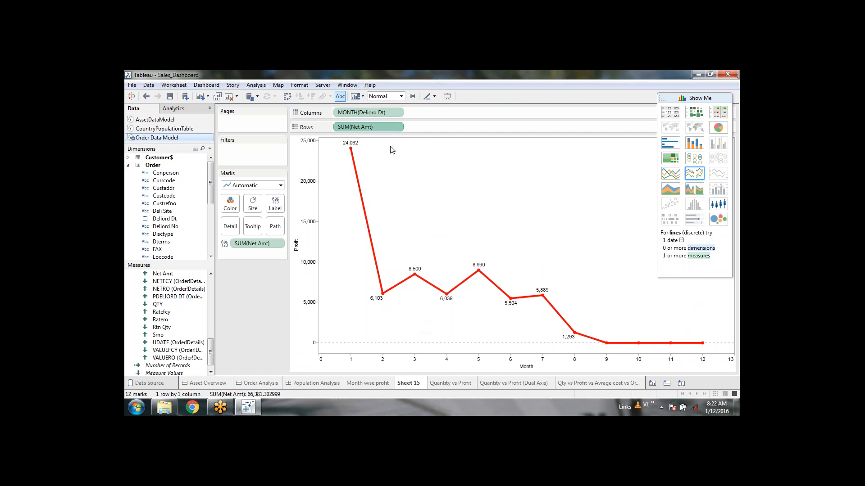
click(397, 128)
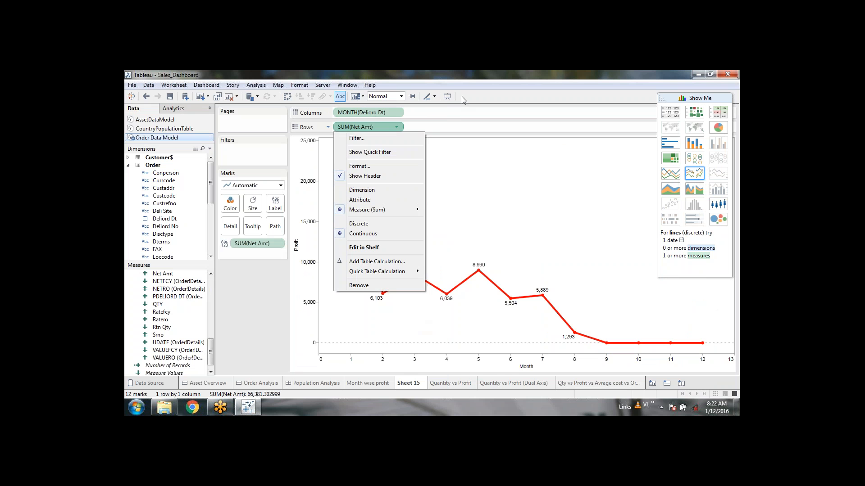
click(476, 93)
click(397, 113)
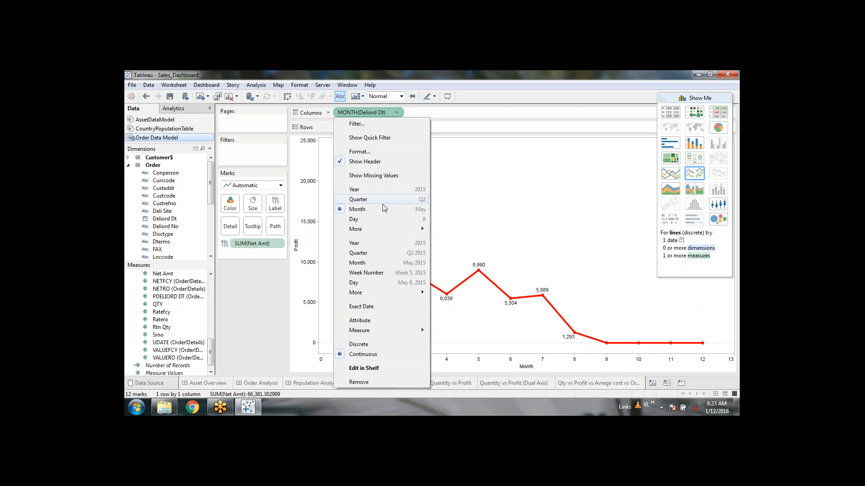
click(359, 254)
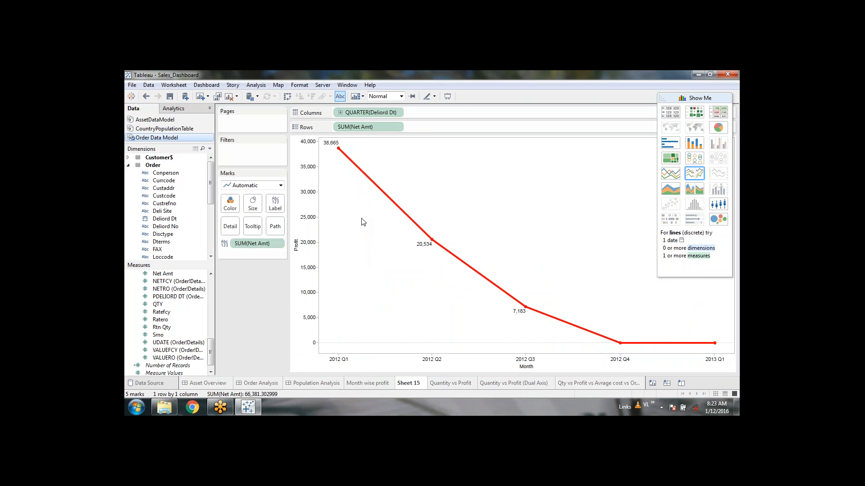
click(398, 113)
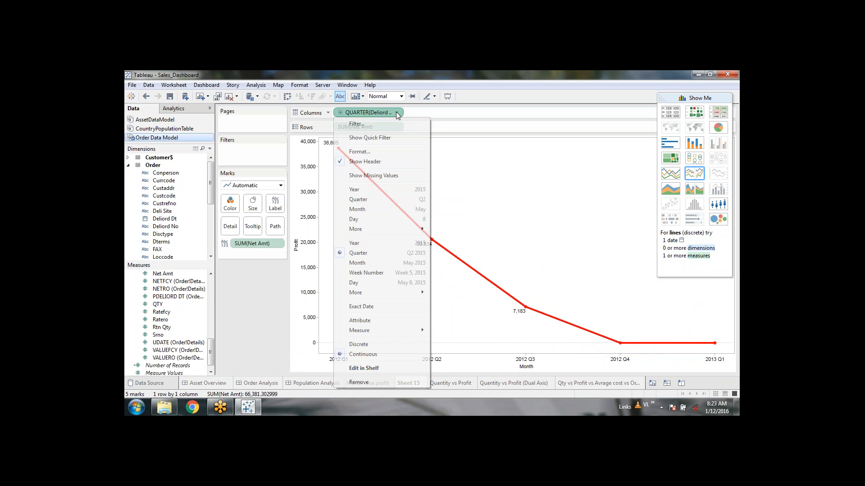
click(397, 263)
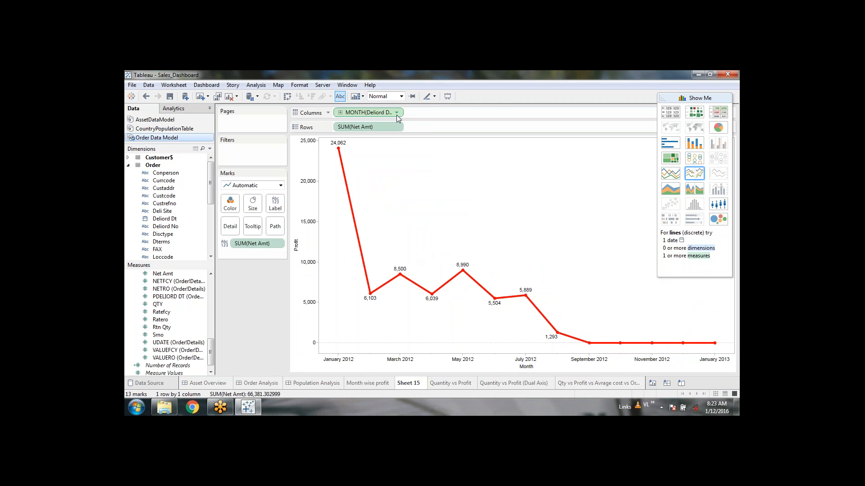
Step: Group Deliord Dt by continuous week number and rename the duplicated sheet "Weekly Revenue"
click(396, 114)
click(398, 272)
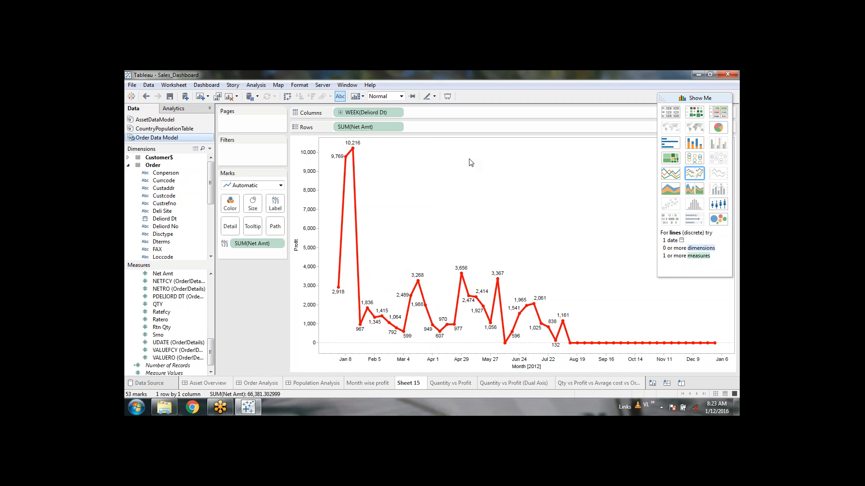
double_click(412, 384)
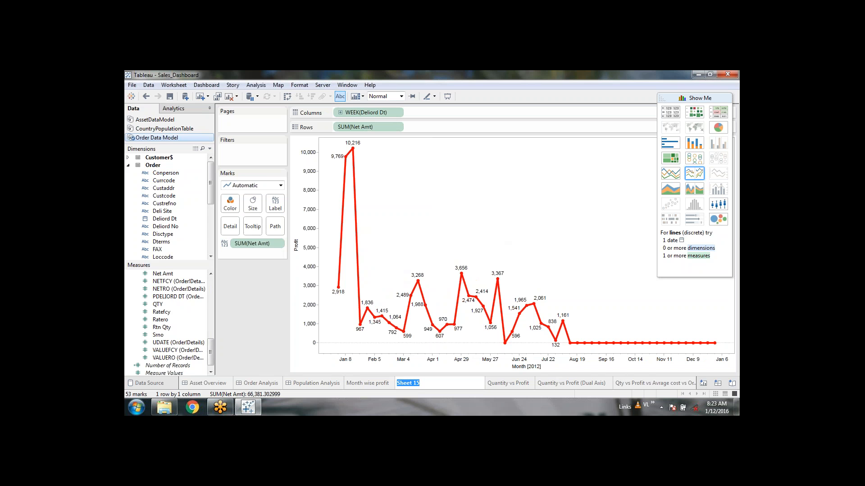
text(Weekly Revenue)
double_click(437, 382)
click(439, 391)
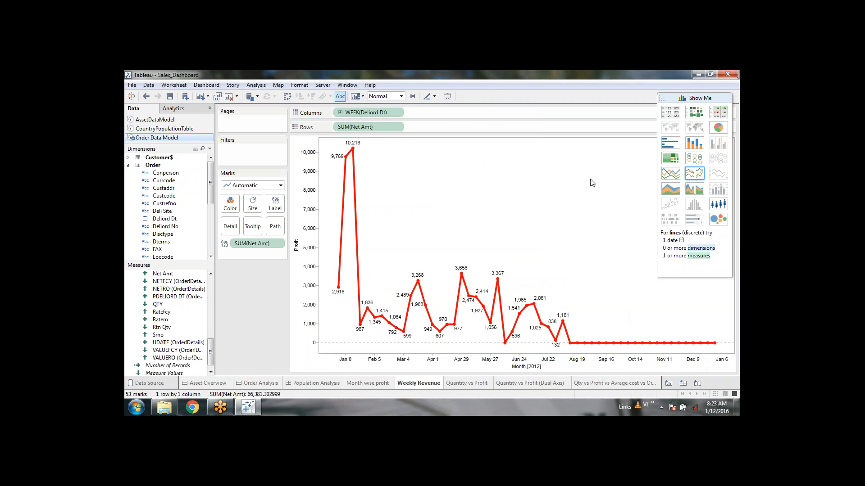
Step: Convert the weekly profit line to an area chart and color it bright green #00ff7f
click(673, 189)
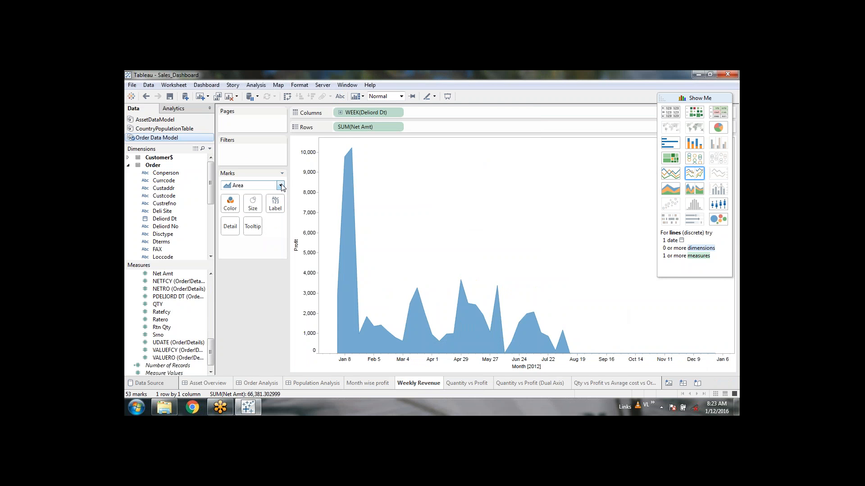
click(230, 203)
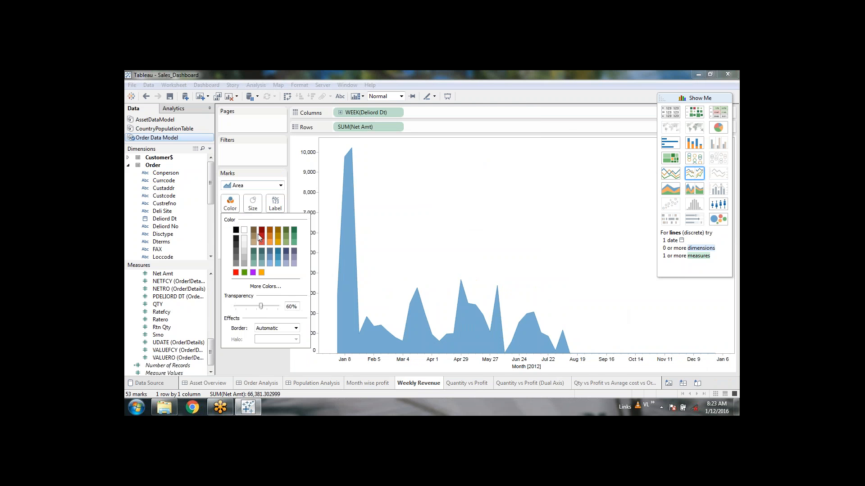
click(266, 286)
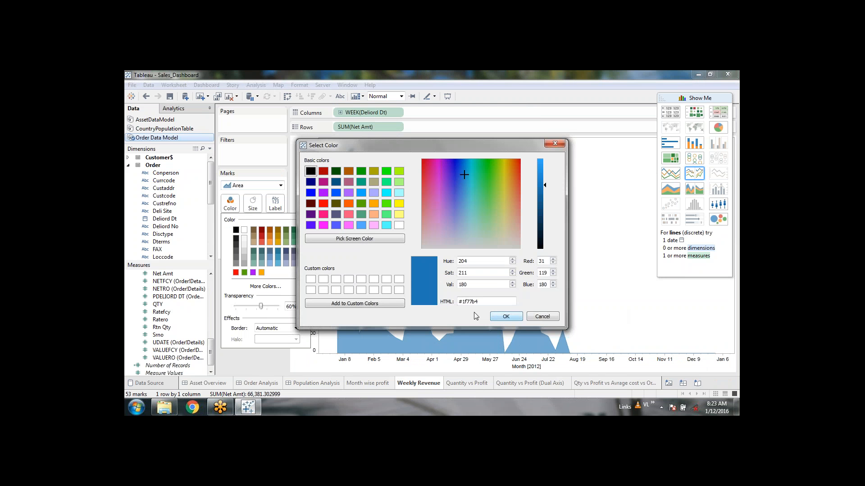
click(336, 193)
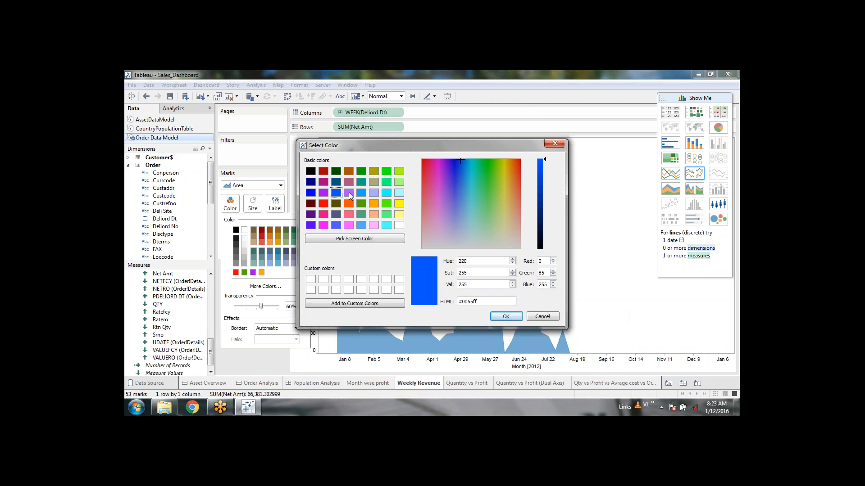
click(348, 193)
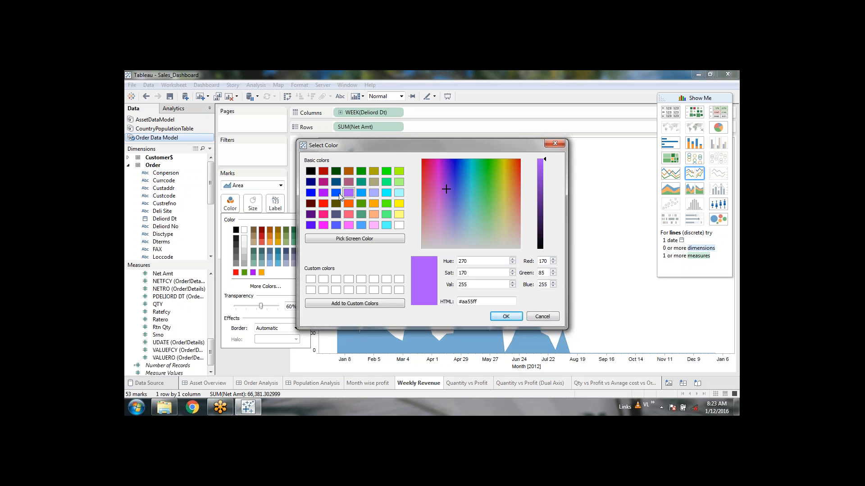
click(386, 203)
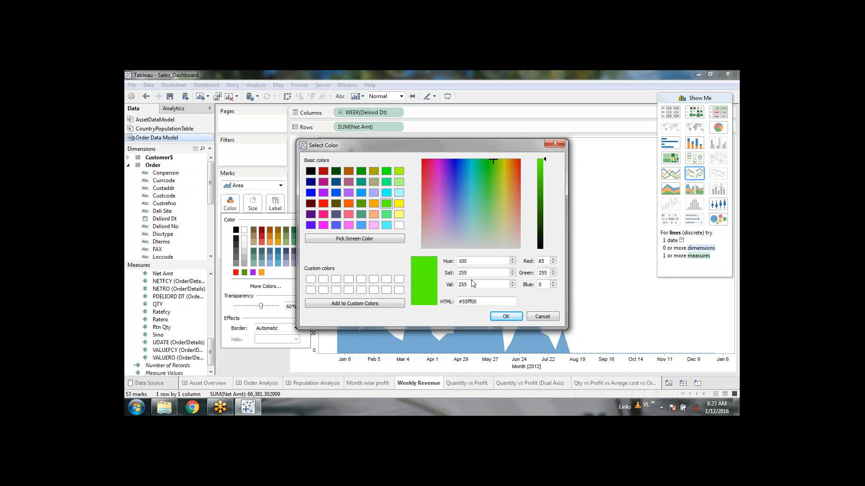
click(388, 182)
click(400, 184)
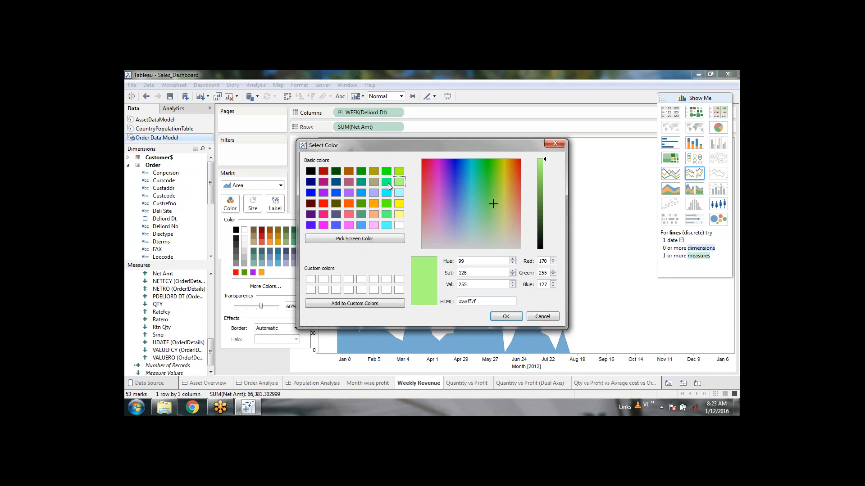
click(387, 183)
click(512, 316)
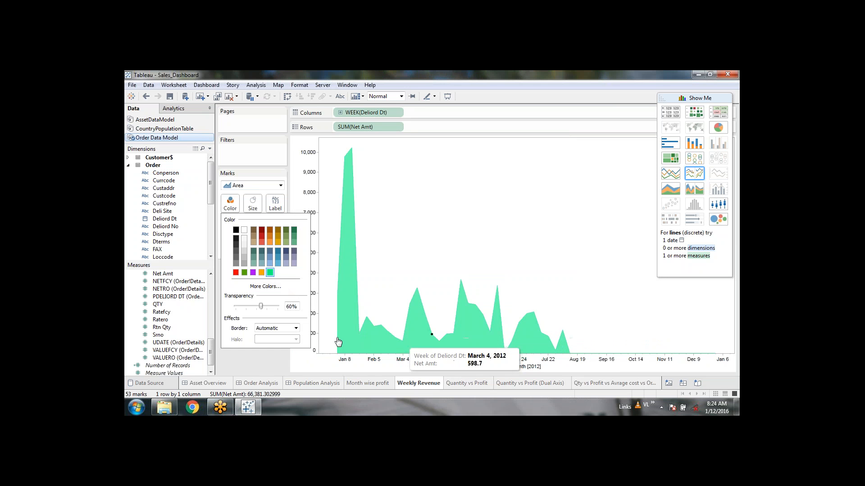
Step: Set the area color's transparency value to 100% and darken its green to a deeper shade
drag(261, 306, 289, 309)
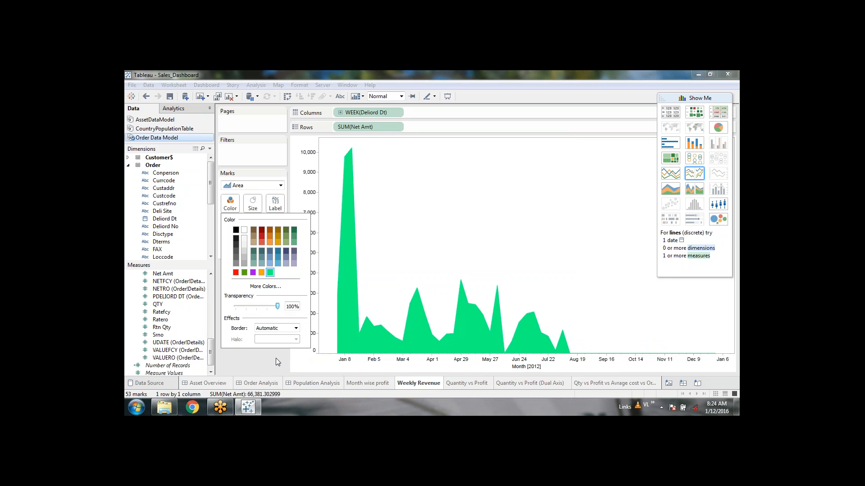
mouse_move(277, 307)
mouse_down()
mouse_move(270, 312)
mouse_move(289, 313)
mouse_up()
click(265, 286)
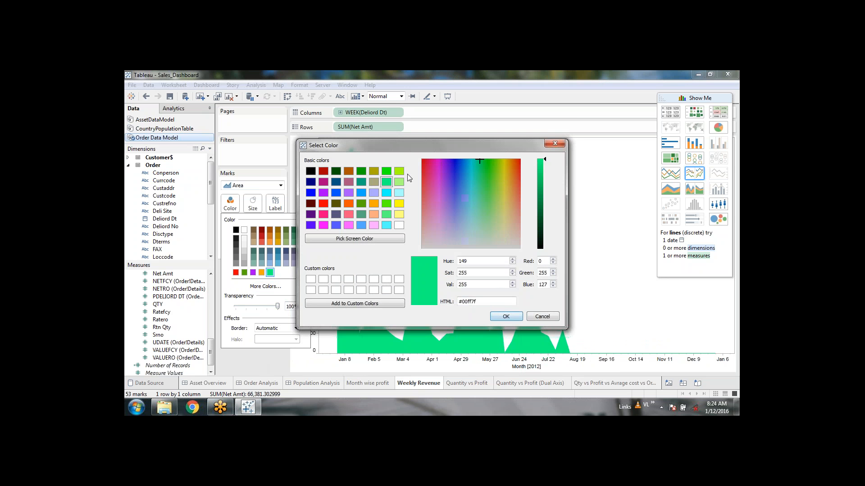
click(545, 171)
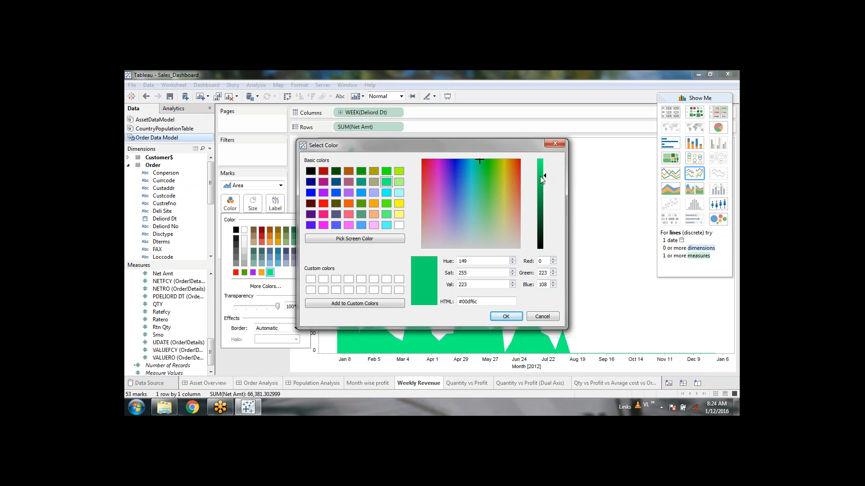
click(506, 316)
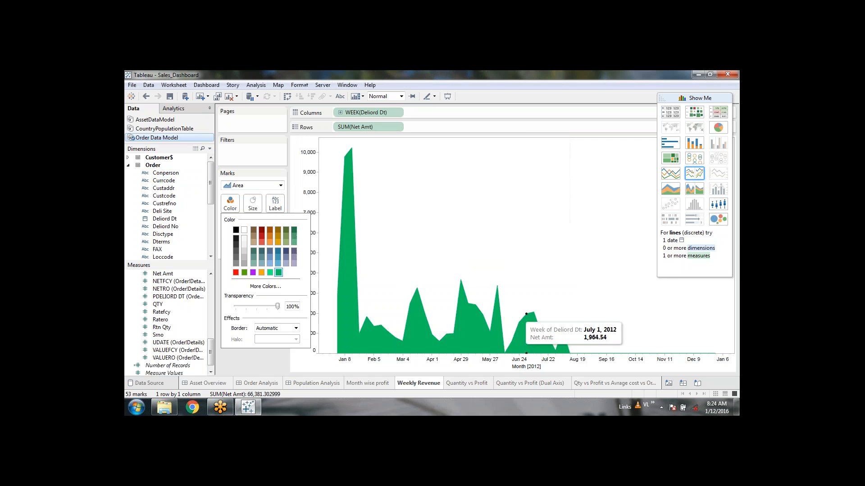
click(254, 361)
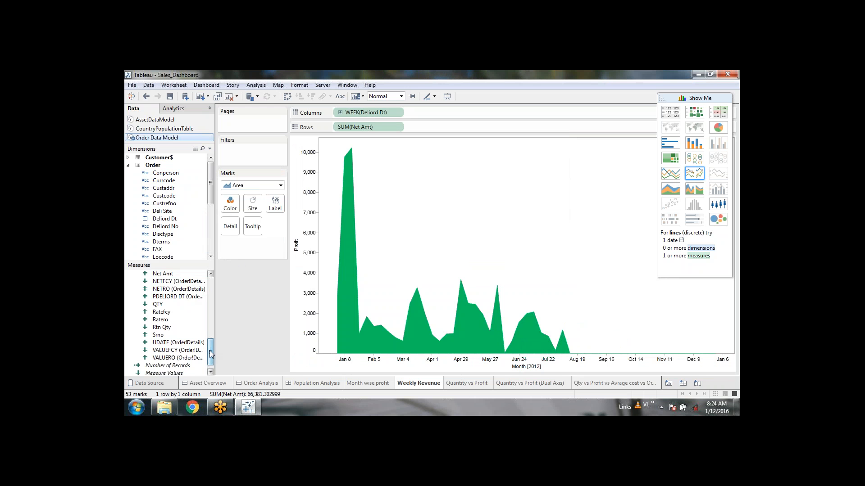
Step: Label the weekly area chart with Net Amt and compare it with the Quantity vs Profit sheets
scroll(211, 354, up, 2)
drag(163, 319, 276, 203)
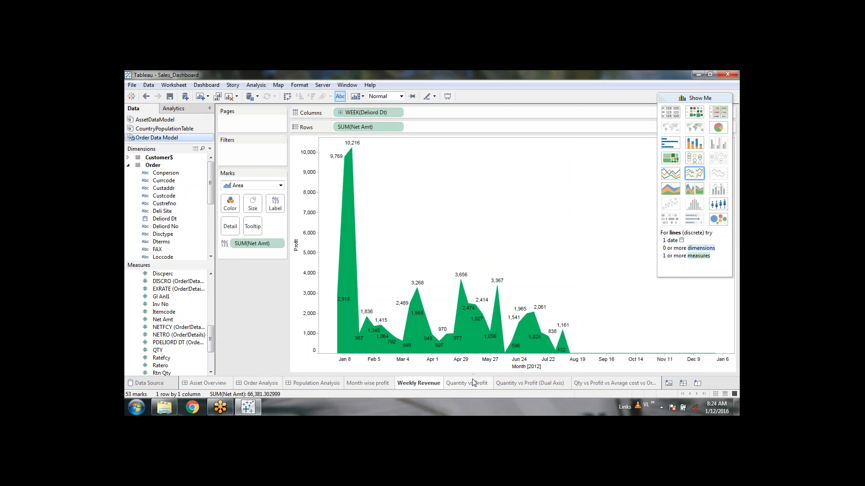
click(511, 384)
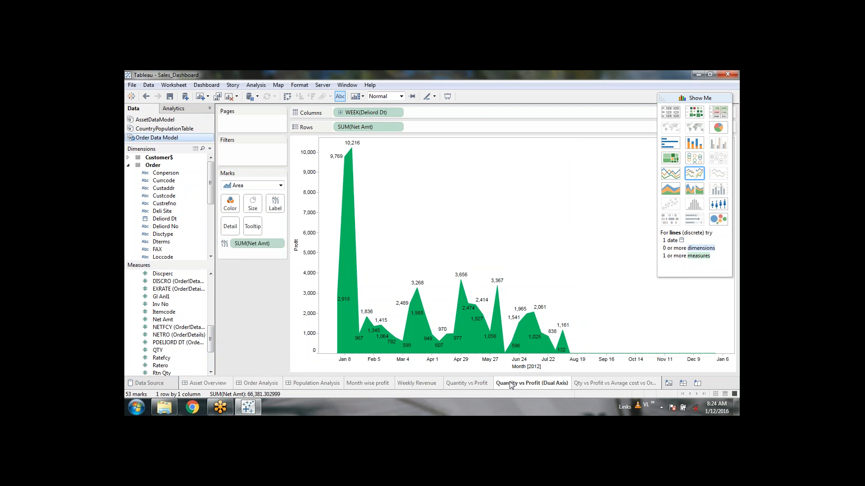
click(468, 384)
click(432, 386)
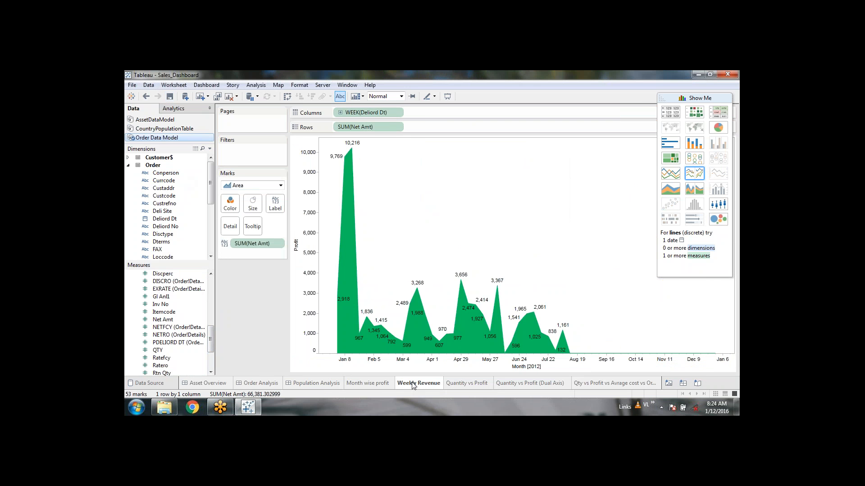
Step: Create a new dashboard after reviewing the profit and quantity sheets, and name it "Profit Analysis"
click(379, 386)
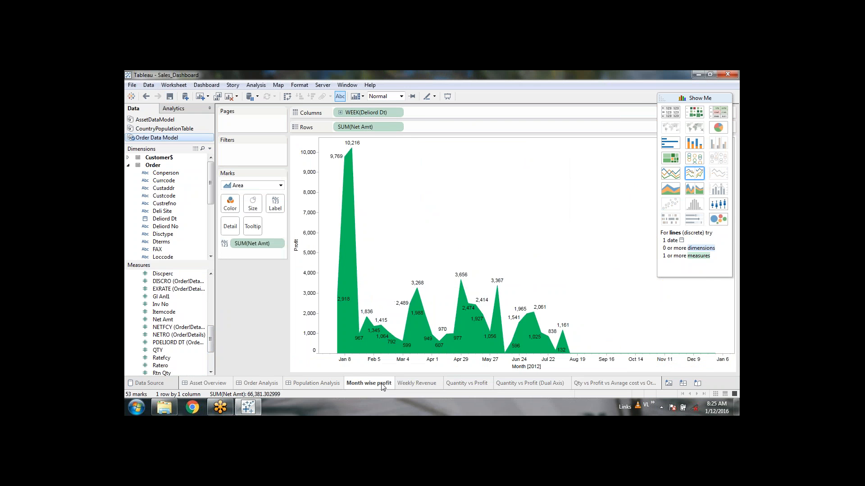
click(453, 384)
click(518, 384)
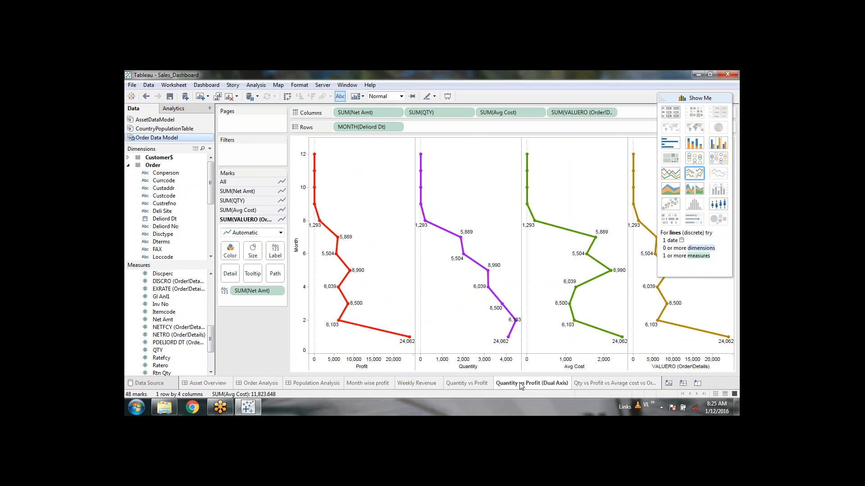
click(617, 384)
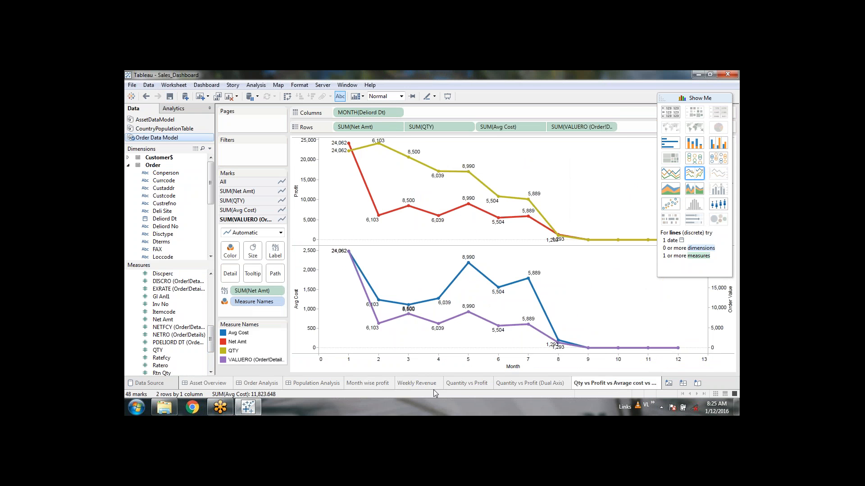
click(681, 384)
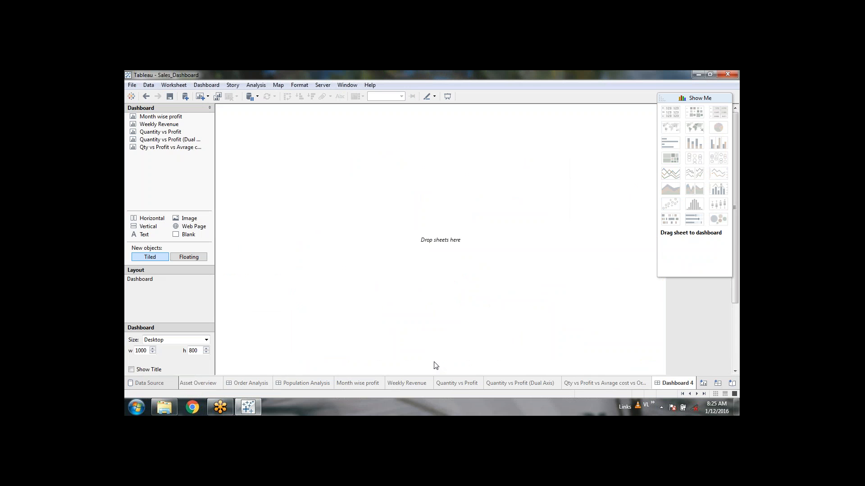
click(354, 384)
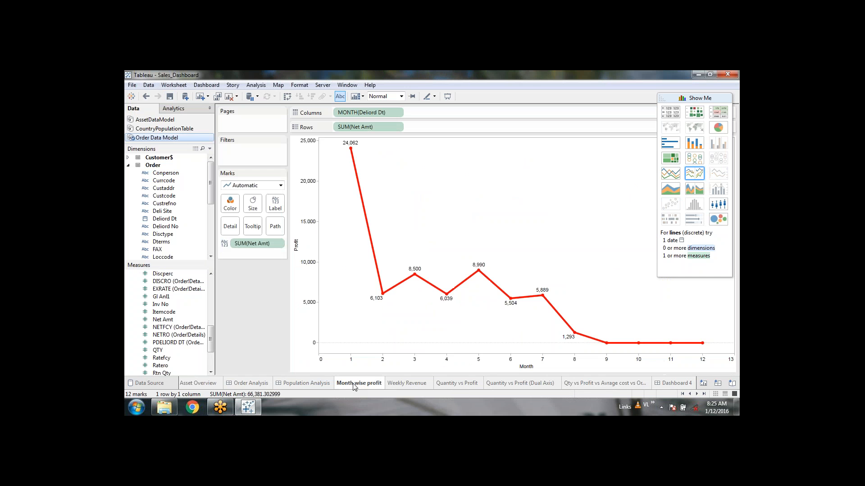
click(669, 385)
double_click(668, 385)
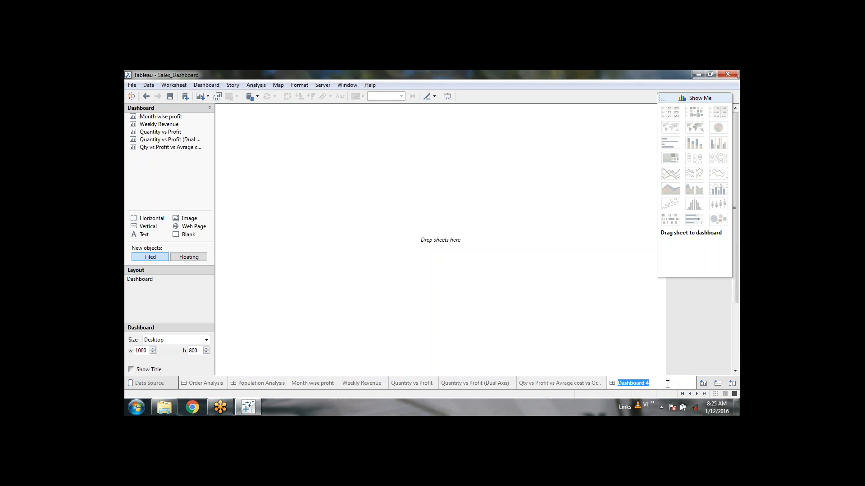
text(Profit Analysis)
key(Return)
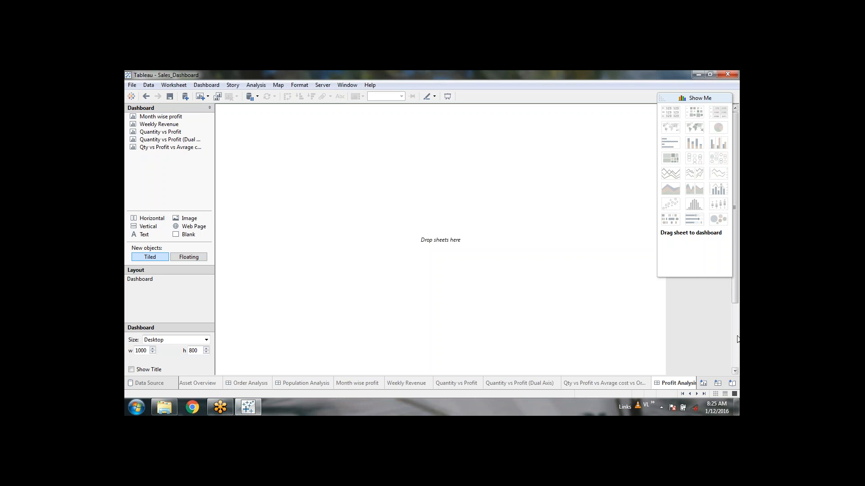
Step: Add the Month wise profit sheet to the dashboard, place Quantity vs Profit below it, and collapse the chart suggestions
drag(175, 119, 252, 131)
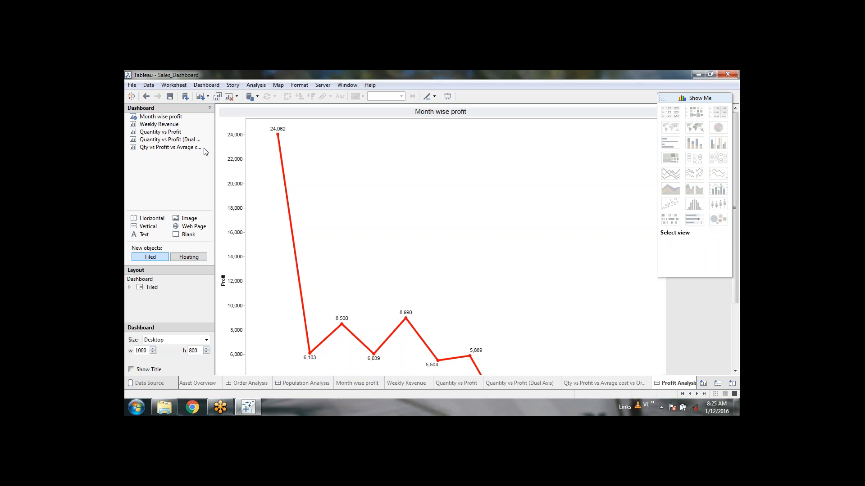
click(176, 132)
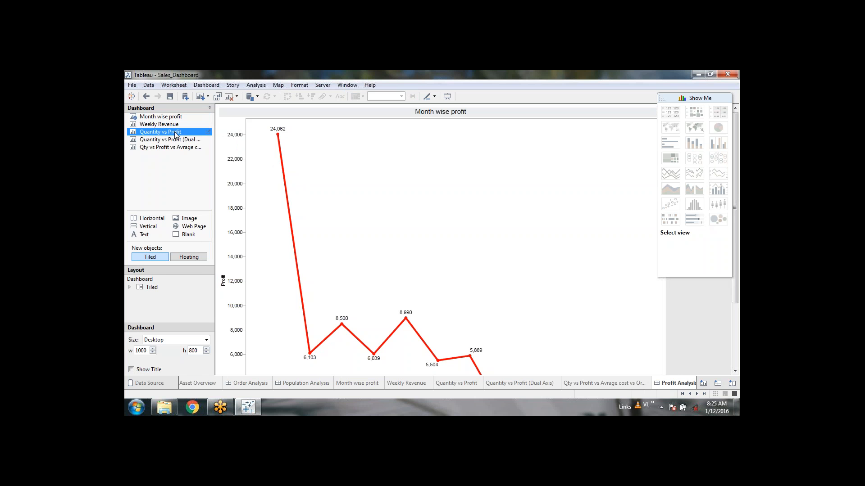
drag(175, 133, 453, 304)
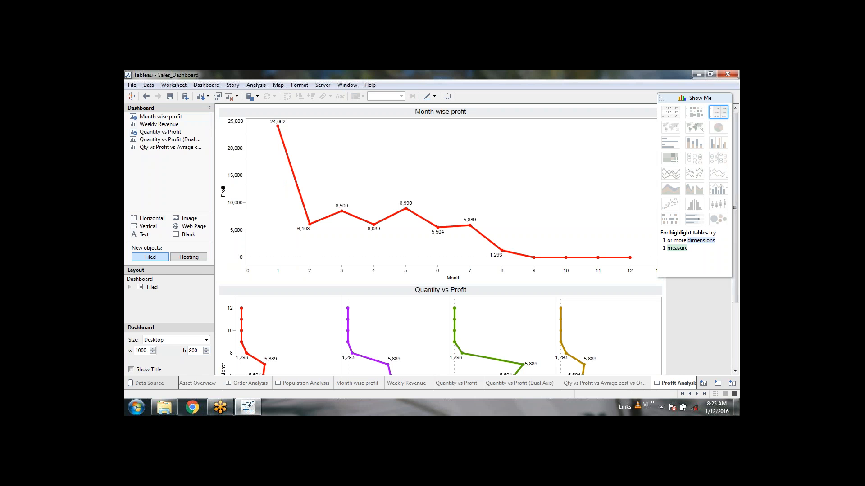
click(710, 96)
Step: Place the dual-axis sheet beside Month wise profit and the Avrage cost sheet beside Quantity vs Profit, with dashboard size Automatic
mouse_move(179, 142)
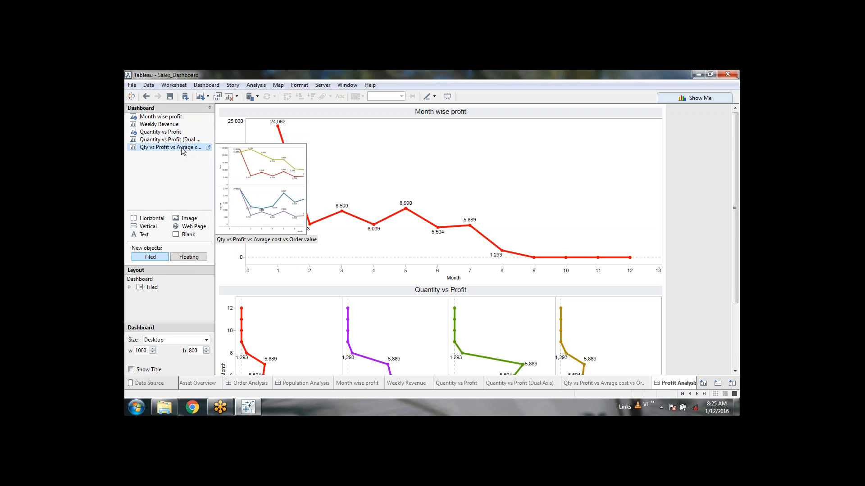
drag(182, 143, 533, 192)
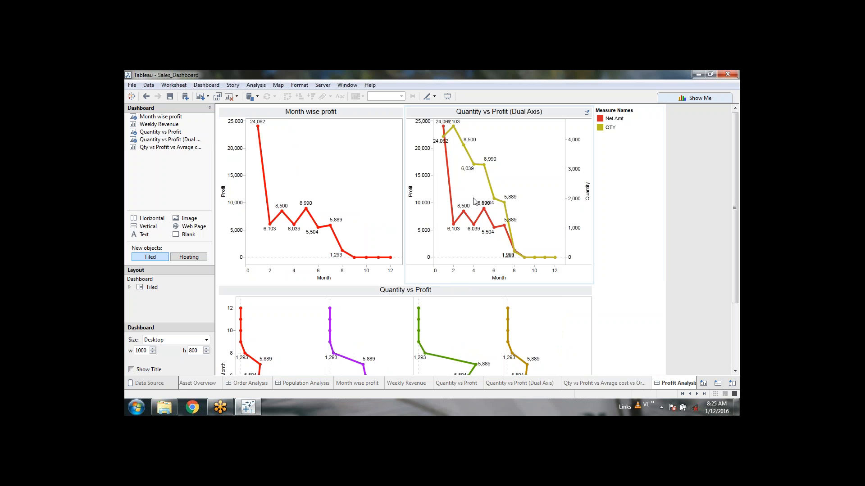
mouse_move(177, 152)
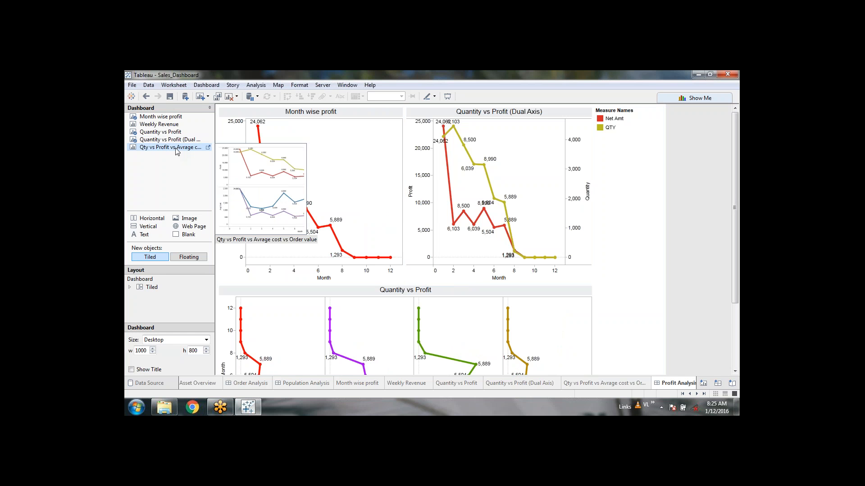
click(176, 148)
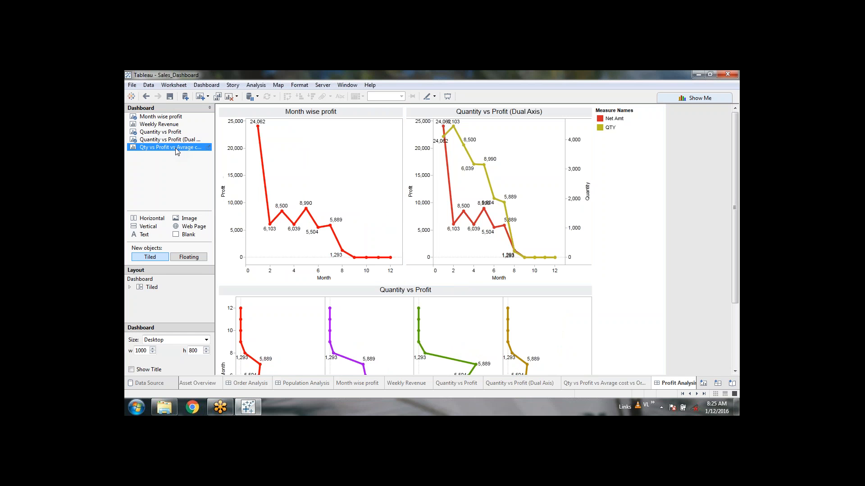
mouse_move(174, 147)
mouse_down()
mouse_move(511, 320)
mouse_move(567, 331)
mouse_up()
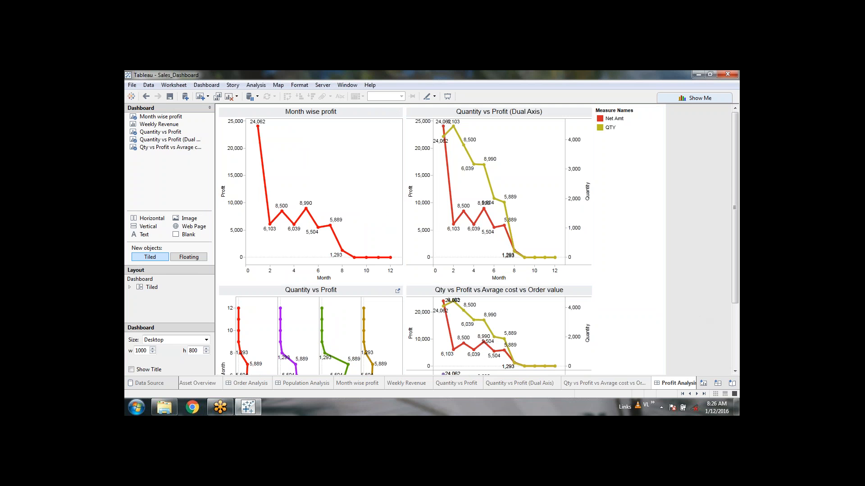
click(206, 340)
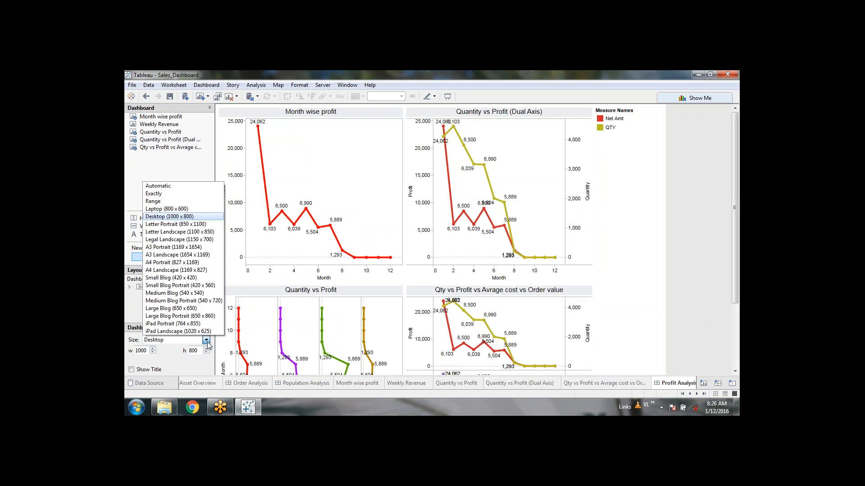
click(181, 187)
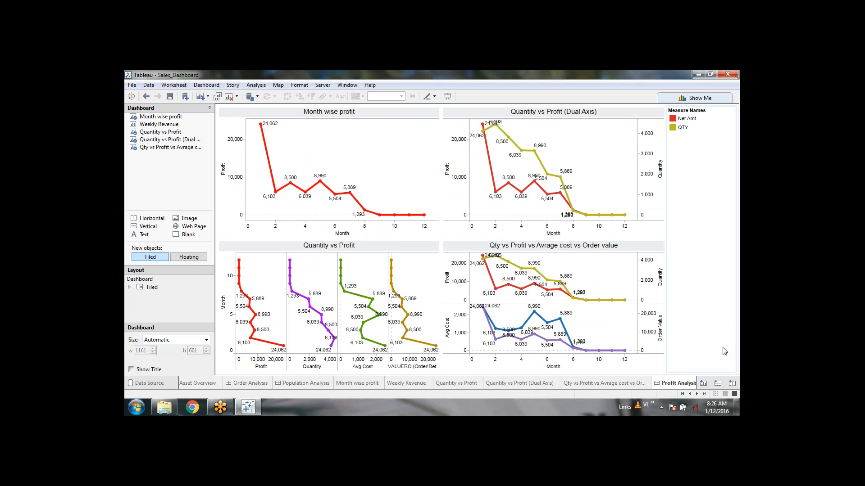
Step: Make the Measure Names legend container floating, shrink its height to 64, and place it over the dual-axis chart at x 926, y 38
click(701, 154)
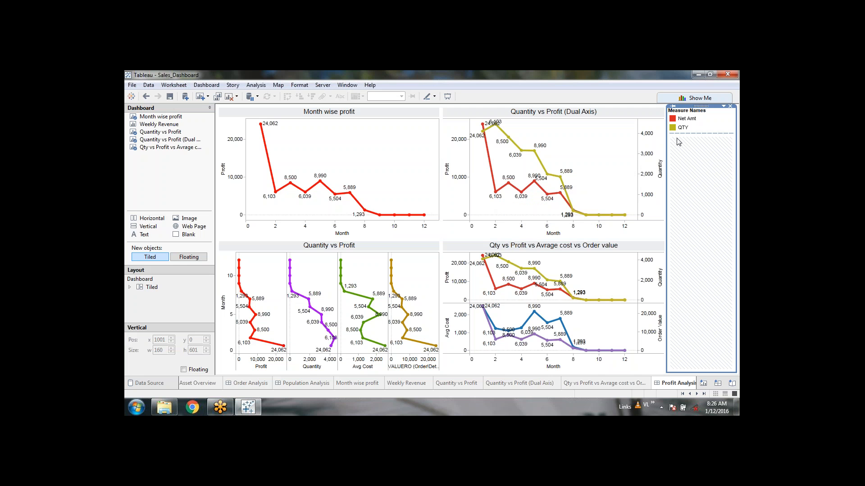
click(688, 119)
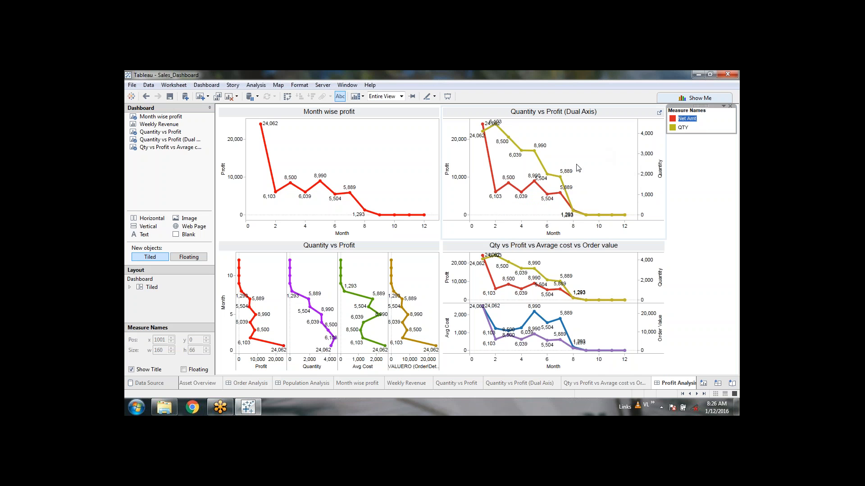
right_click(719, 123)
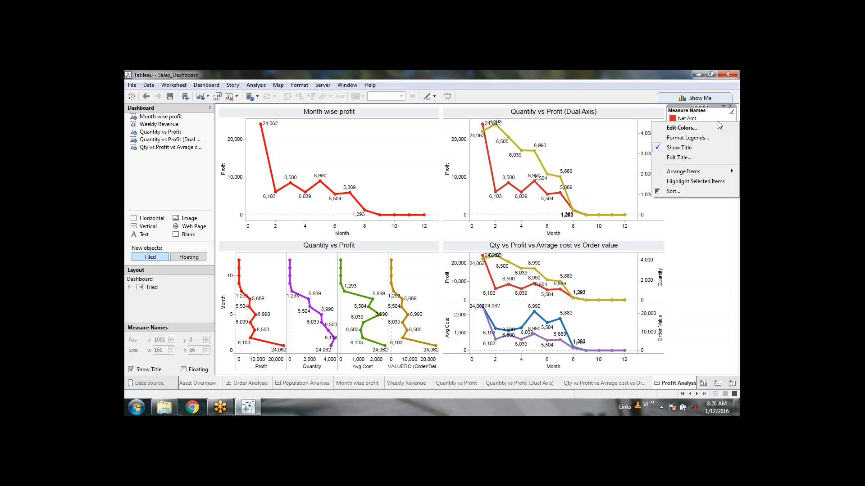
click(707, 215)
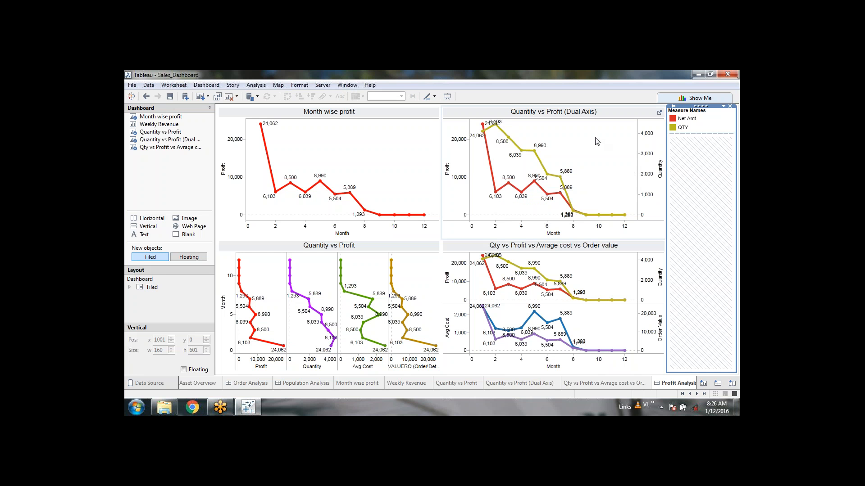
click(723, 107)
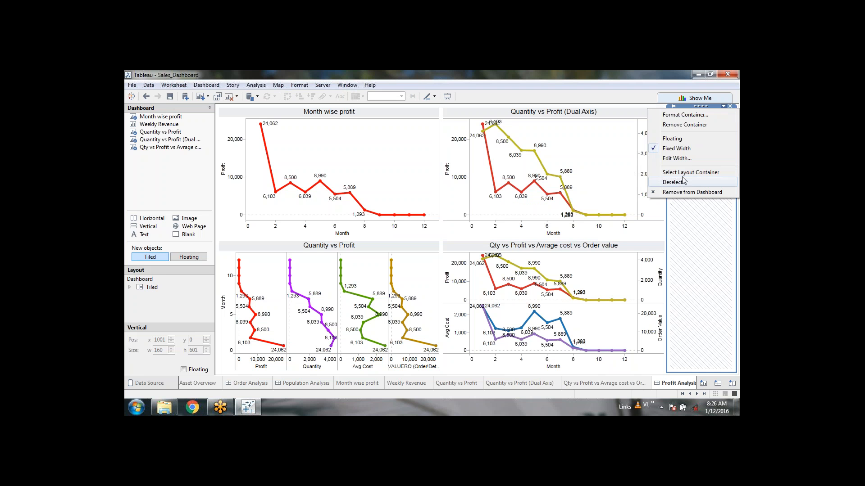
click(689, 139)
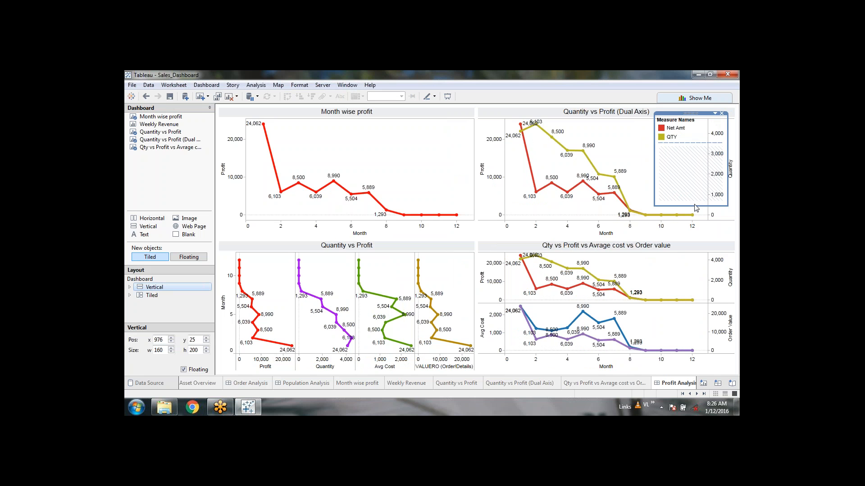
drag(696, 208, 701, 148)
drag(695, 112, 671, 121)
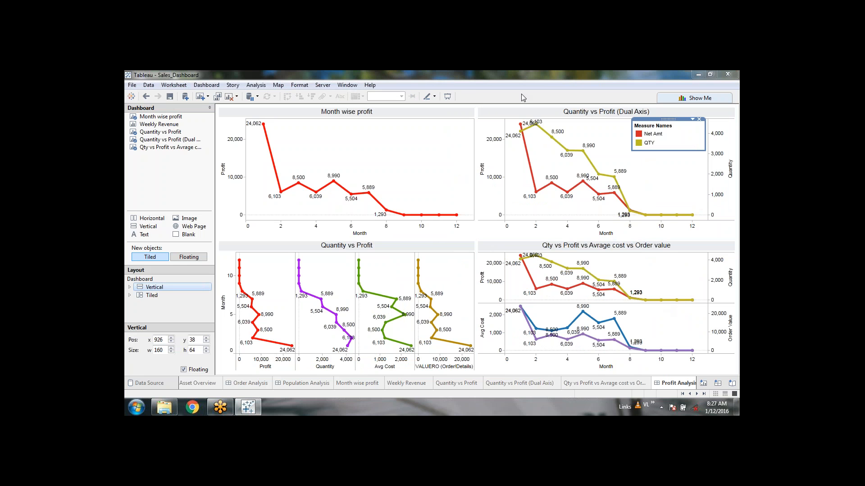
Step: Alternate between the QTY and Net Amt legend entries to examine their lines in the dual-axis chart
click(649, 143)
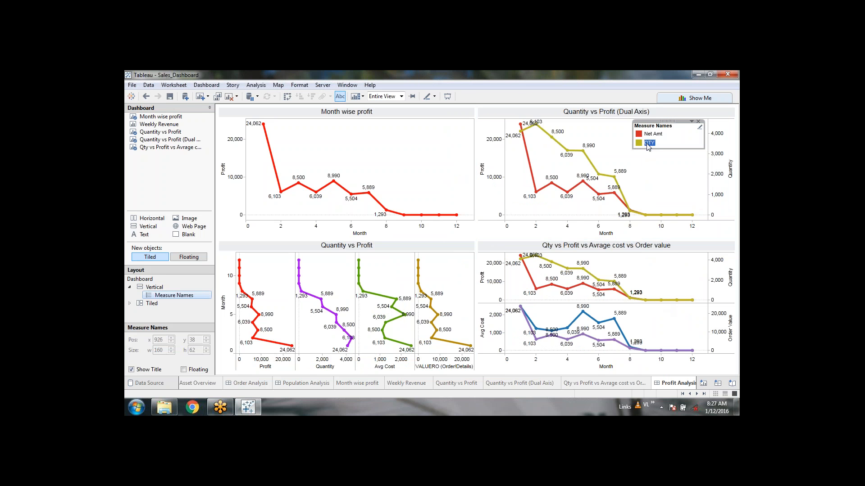
click(653, 136)
click(654, 143)
click(654, 136)
click(655, 143)
click(653, 135)
click(652, 143)
click(651, 134)
click(649, 142)
click(652, 134)
click(647, 143)
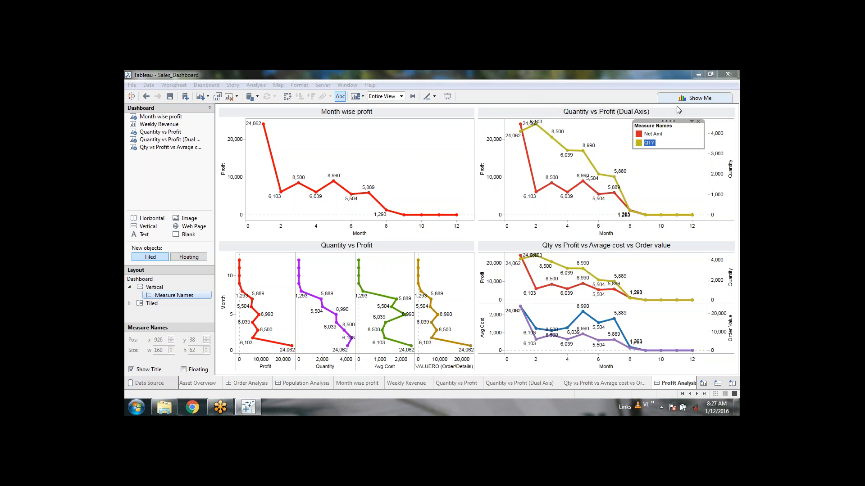
click(666, 122)
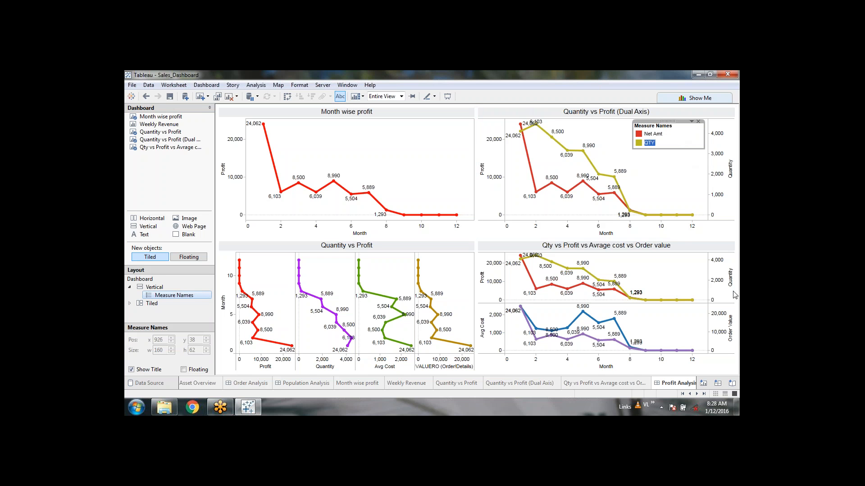
Step: Change the VALUERO axis title in the Quantity vs Profit chart to "Order Value"
click(431, 366)
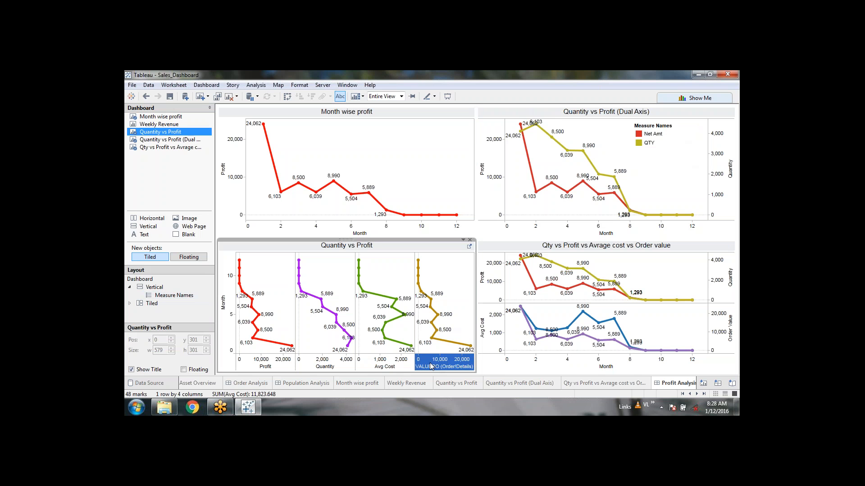
right_click(431, 366)
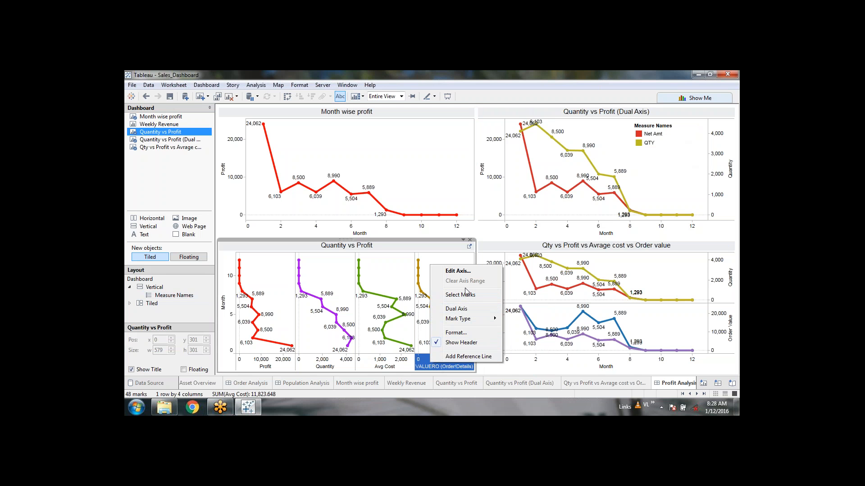
click(468, 272)
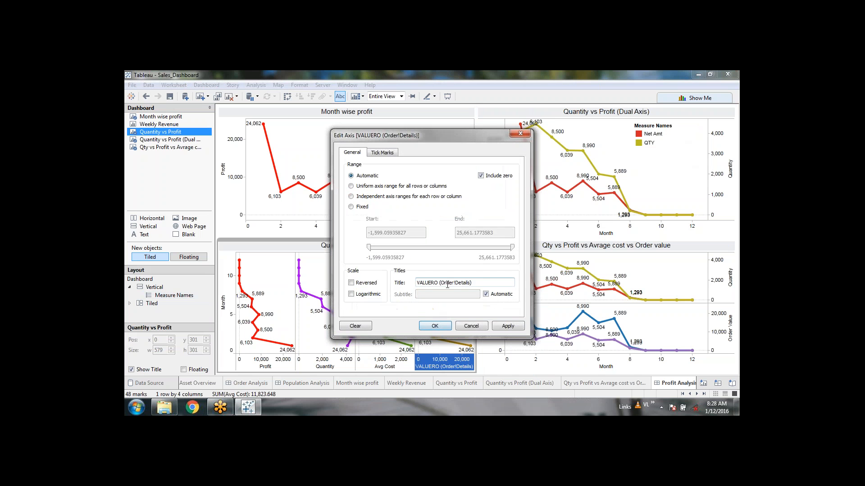
triple_click(476, 283)
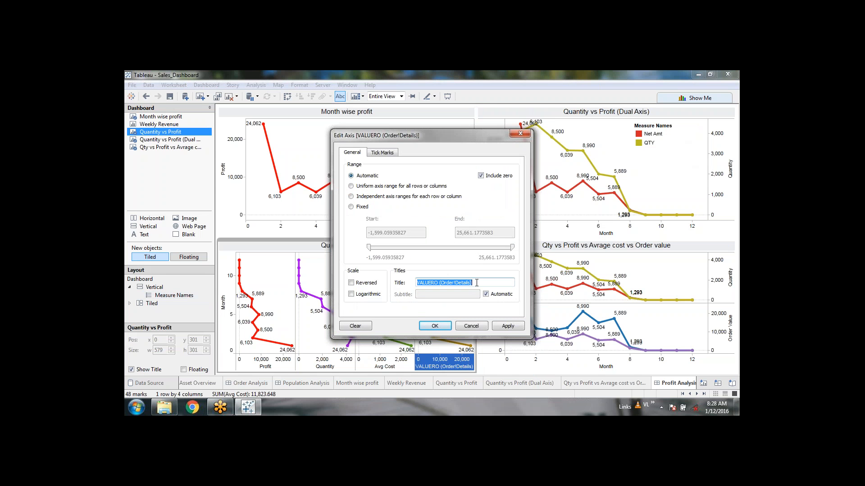
text(Order Value)
click(436, 326)
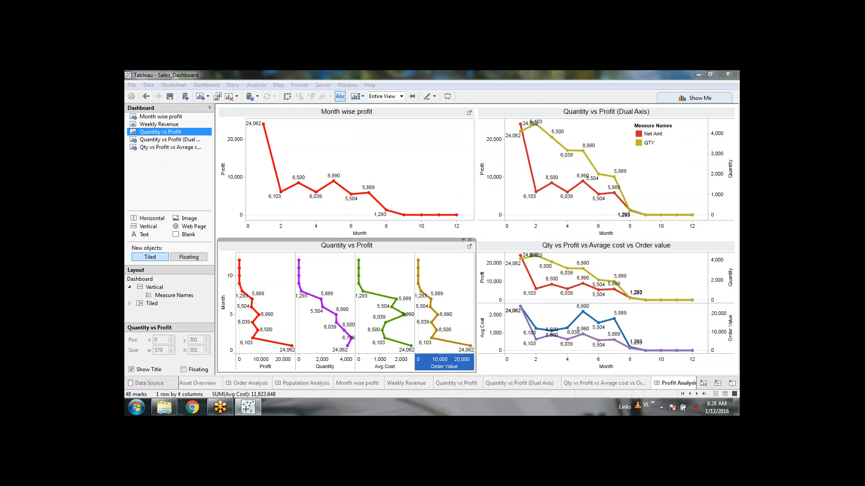
click(499, 90)
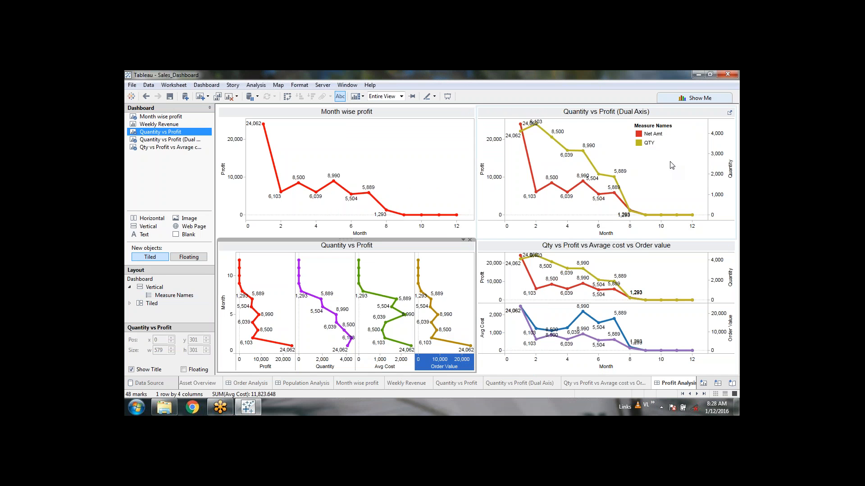
Step: Check Net Amt against QTY again through the floating legend on the Quantity vs Profit (Dual Axis) chart
click(658, 142)
click(650, 143)
click(653, 131)
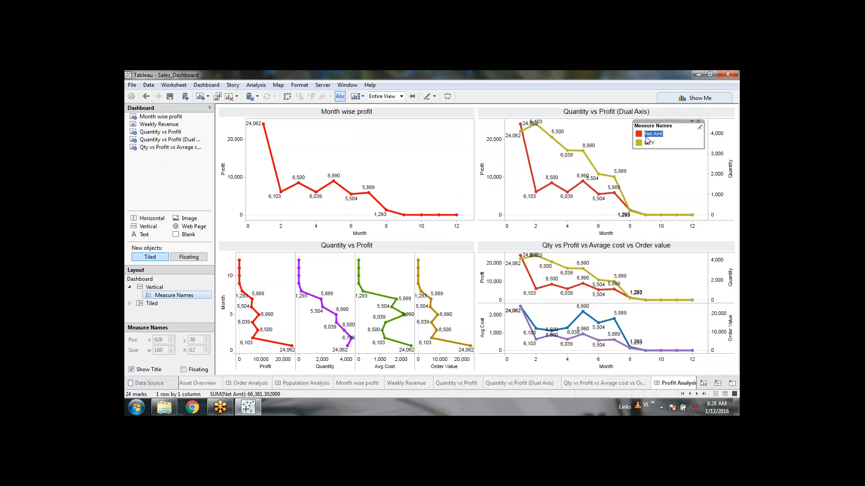
click(644, 145)
click(651, 134)
click(647, 143)
click(649, 135)
click(648, 142)
click(650, 134)
click(664, 178)
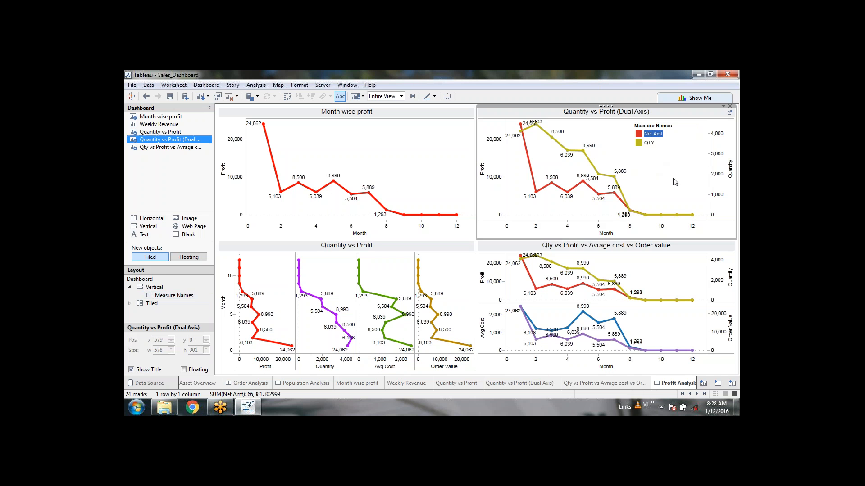
Step: Turn on highlighting of selected items for the Measure Names legend on the dual-axis chart
click(649, 145)
click(652, 135)
click(650, 136)
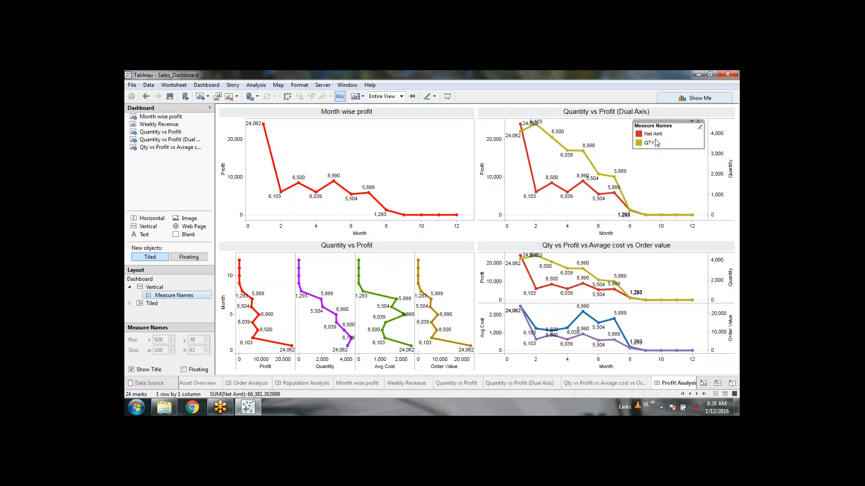
click(689, 200)
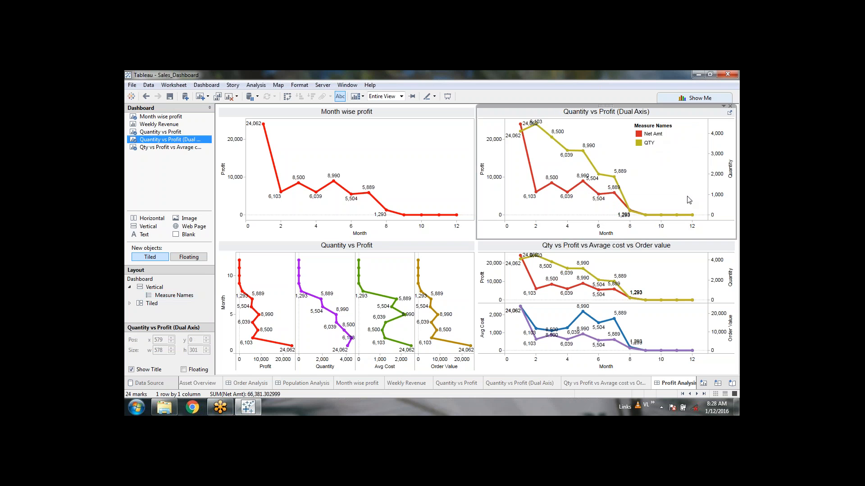
click(689, 137)
click(692, 122)
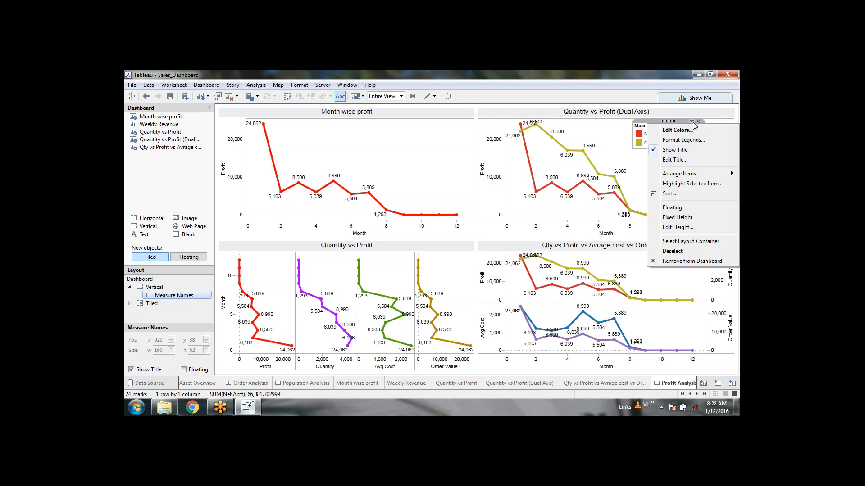
click(685, 185)
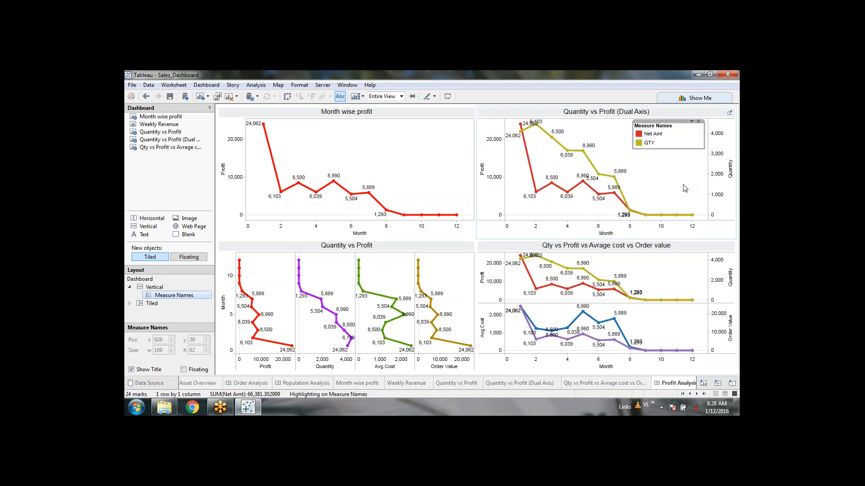
click(685, 188)
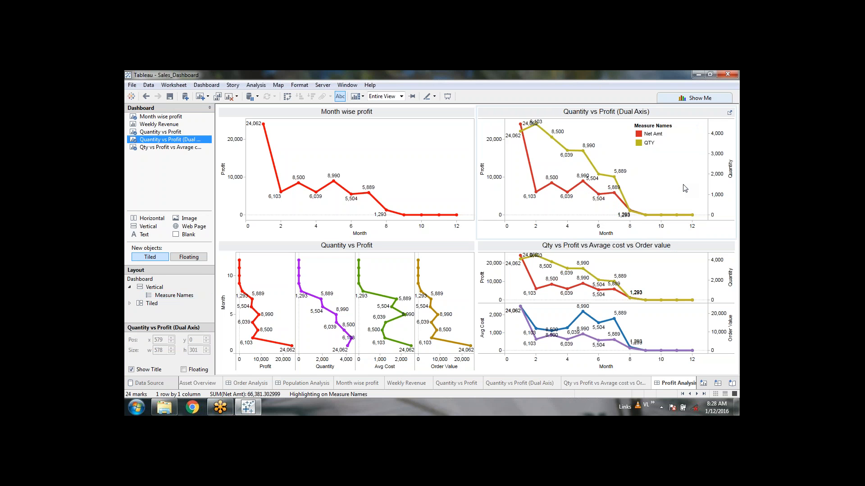
Step: Alternate the highlight between QTY and Net Amt, compare their lines across the dashboard charts, and clear the highlight
click(650, 143)
click(662, 134)
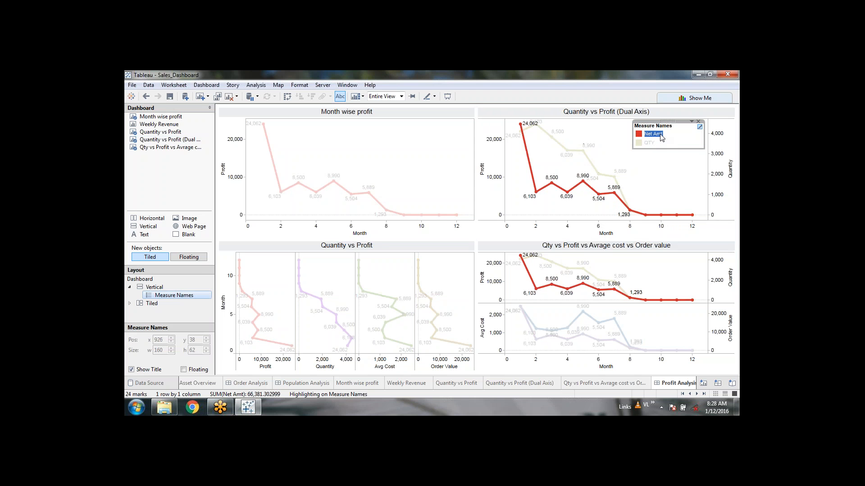
click(652, 143)
click(653, 134)
click(652, 142)
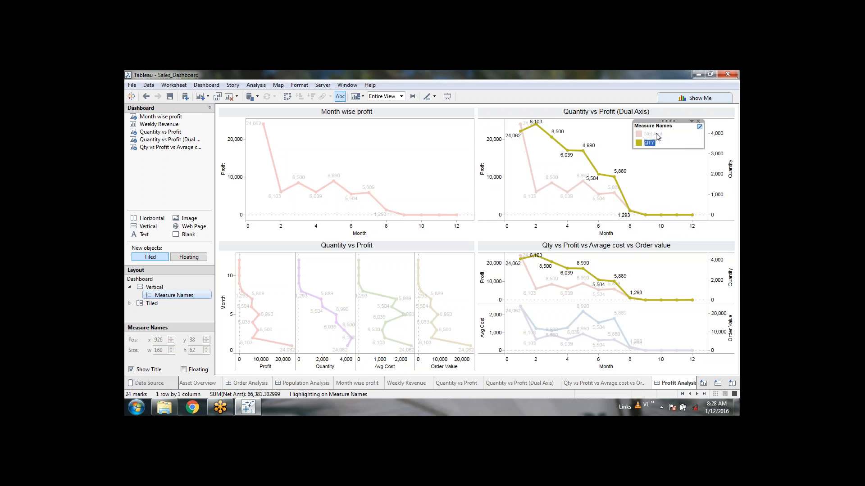
click(653, 134)
click(652, 144)
click(656, 134)
click(651, 143)
click(656, 134)
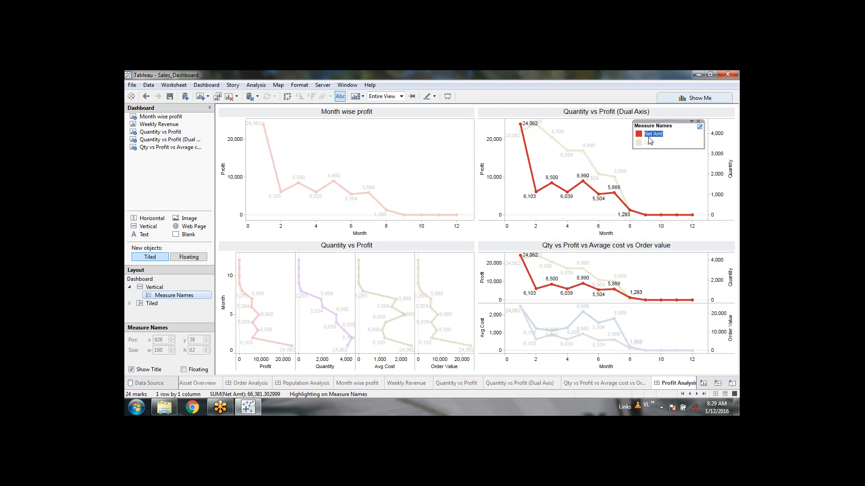
mouse_move(541, 291)
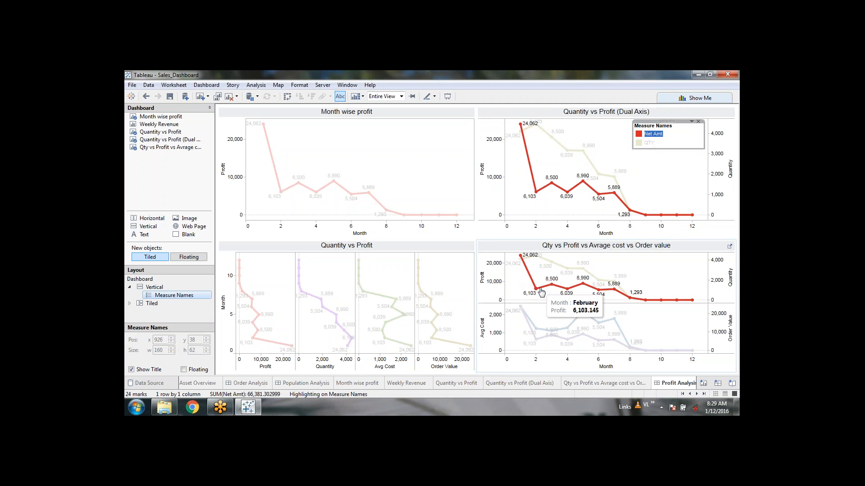
click(648, 143)
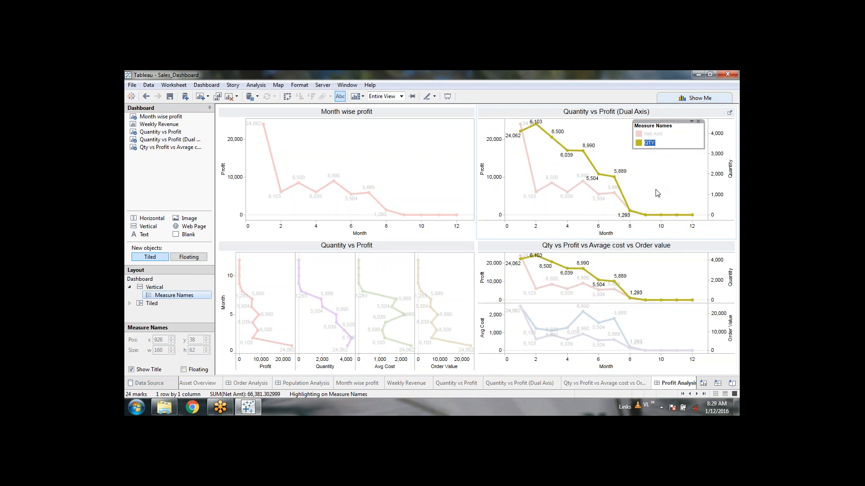
click(665, 171)
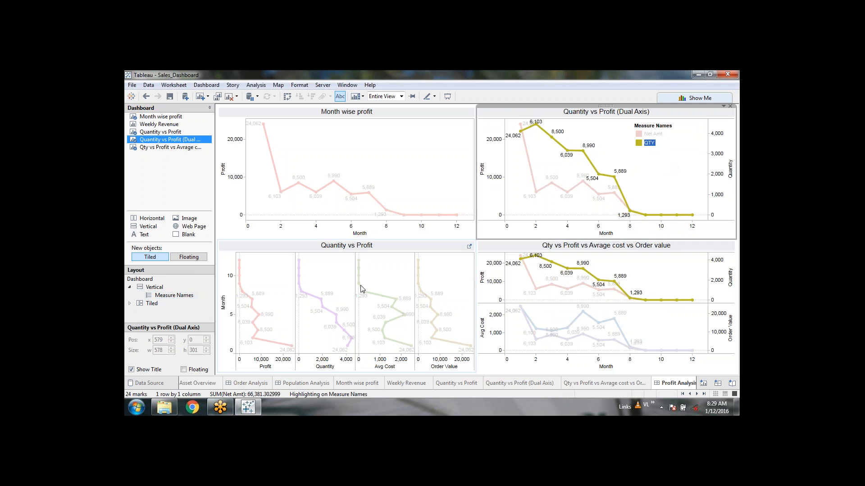
click(345, 289)
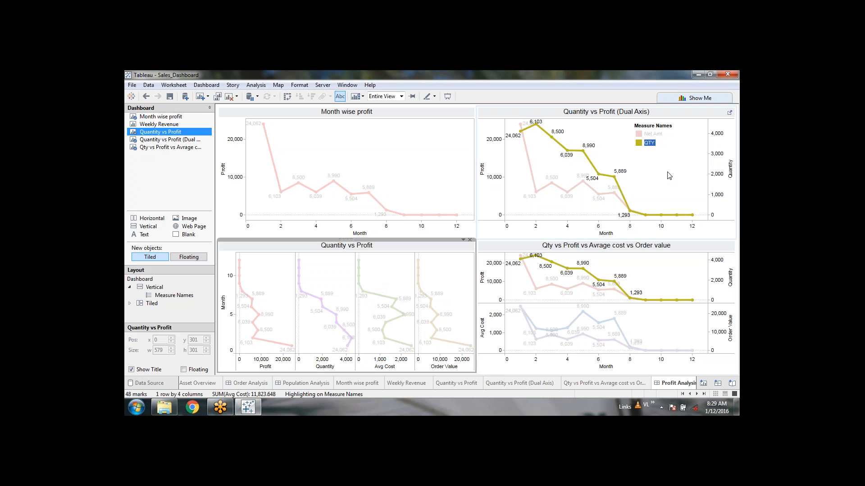
click(663, 146)
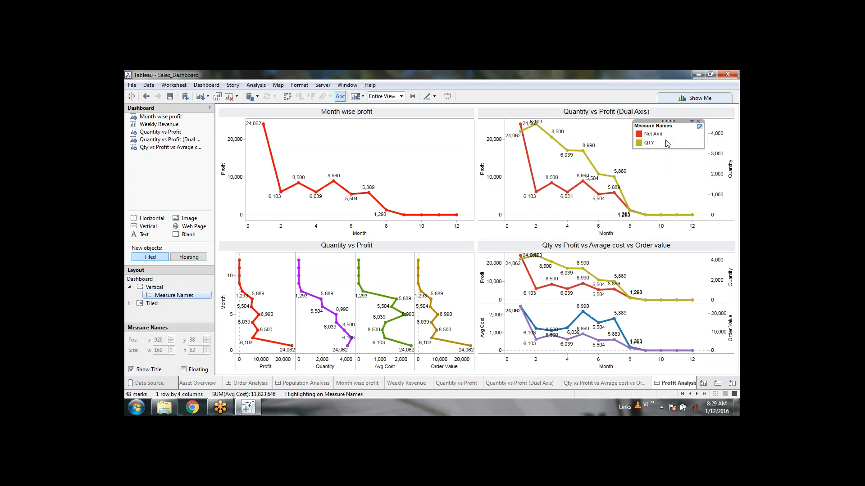
click(692, 121)
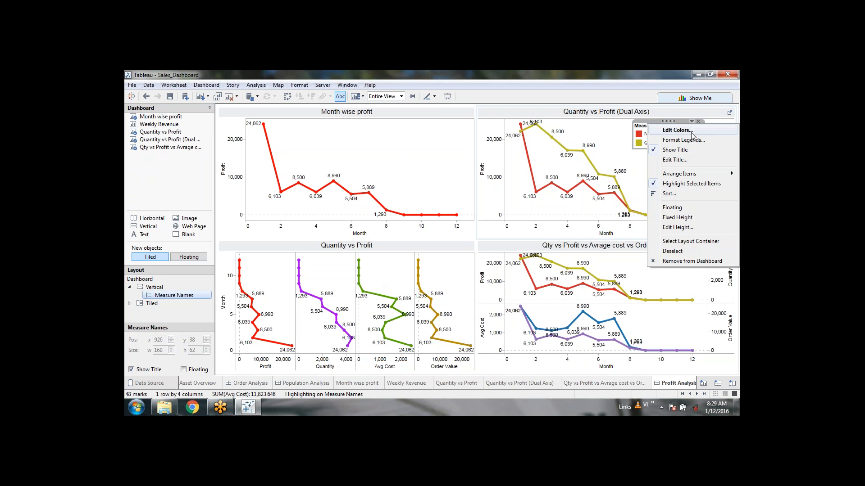
mouse_move(695, 174)
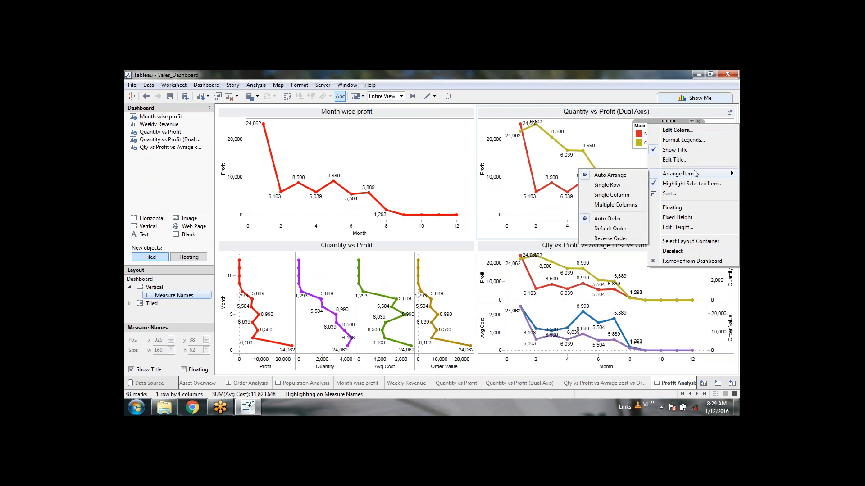
click(570, 81)
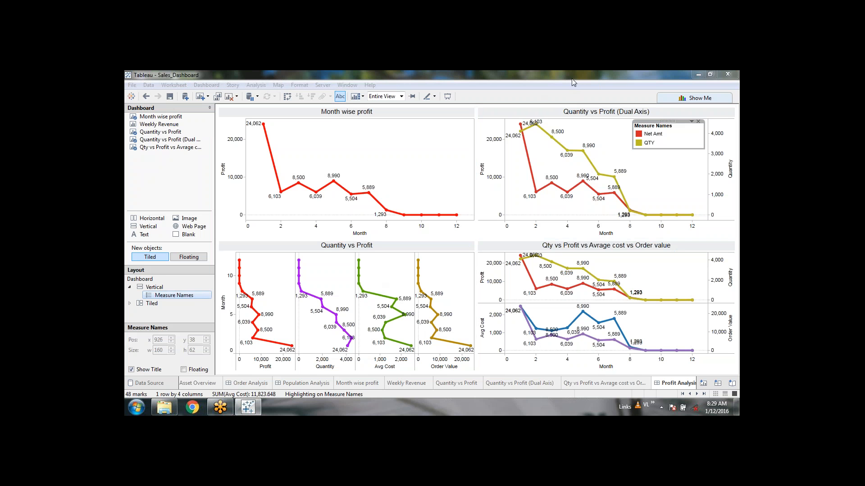
mouse_move(629, 175)
click(680, 177)
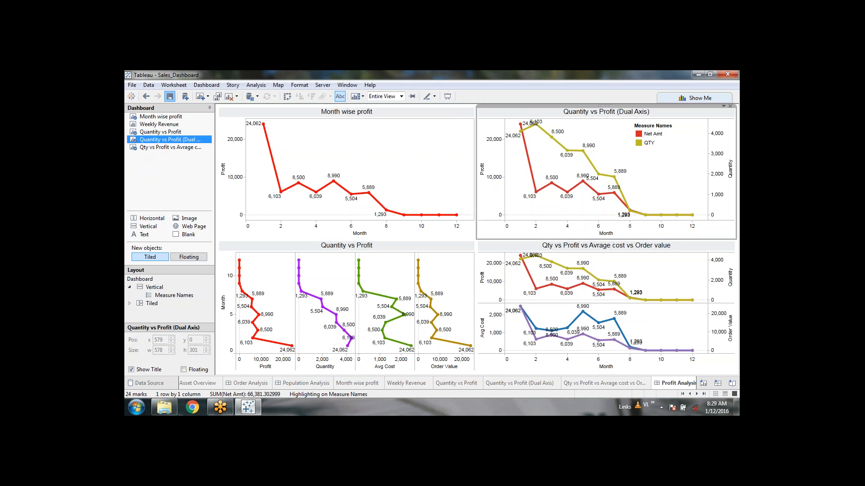
click(567, 82)
Step: Highlight Net Amt and QTY in turn across the dashboard and clear the selection
click(676, 137)
click(662, 135)
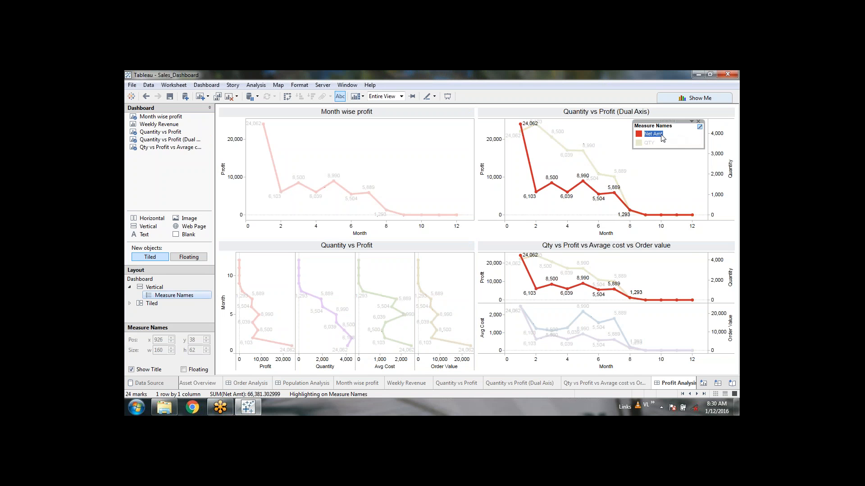
click(650, 145)
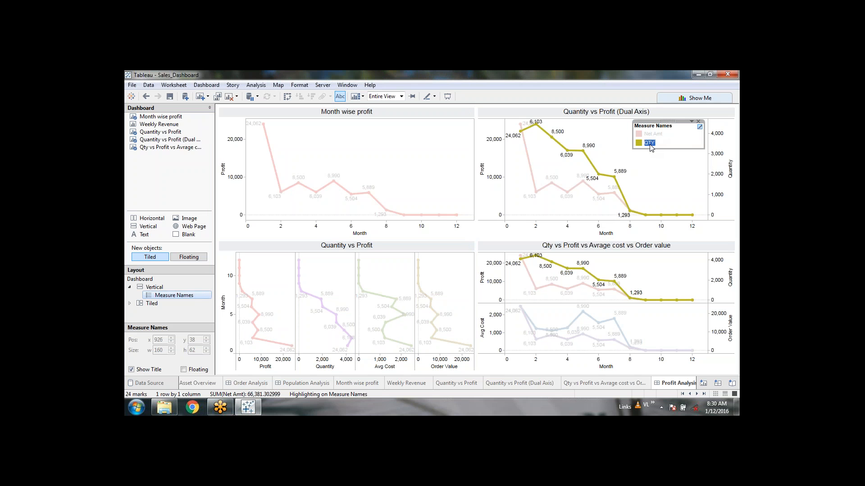
click(650, 145)
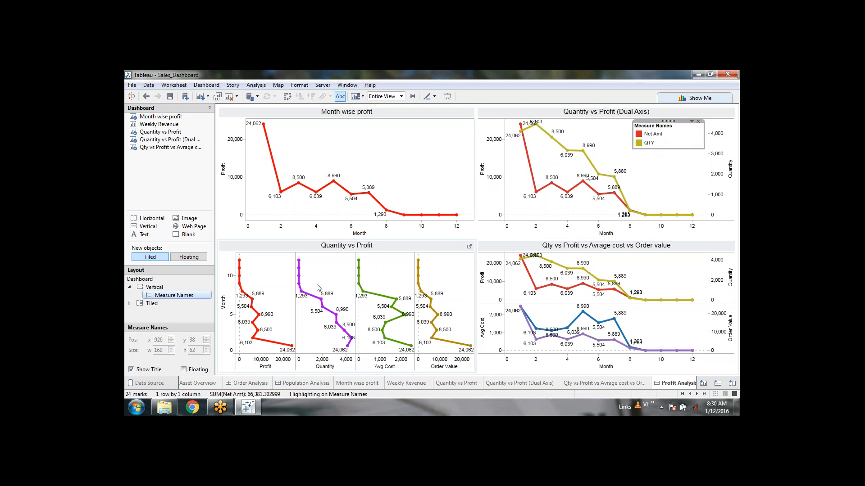
click(450, 267)
right_click(452, 265)
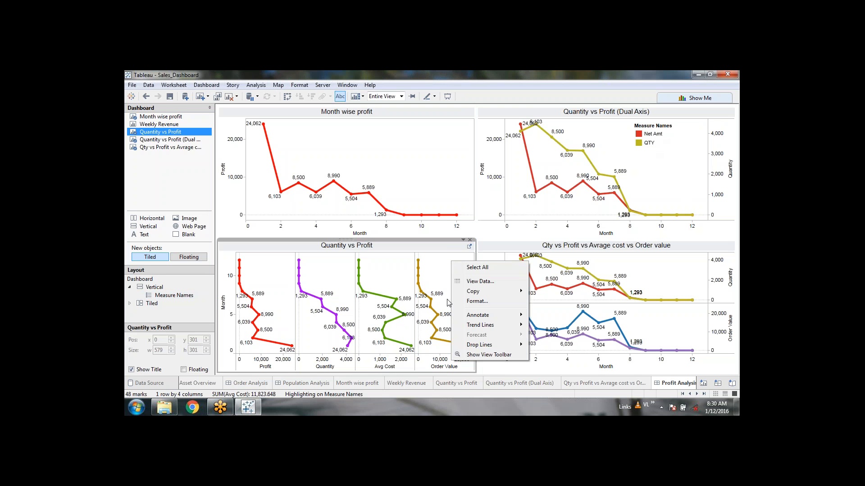
mouse_move(454, 325)
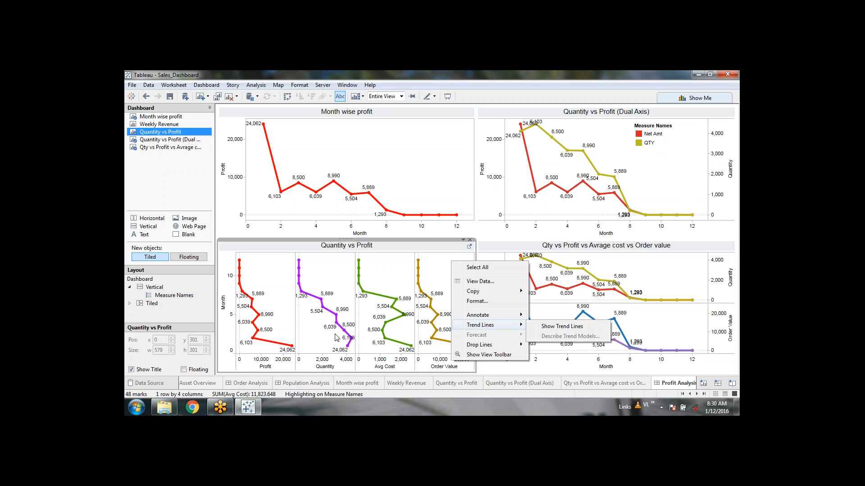
click(670, 176)
click(671, 176)
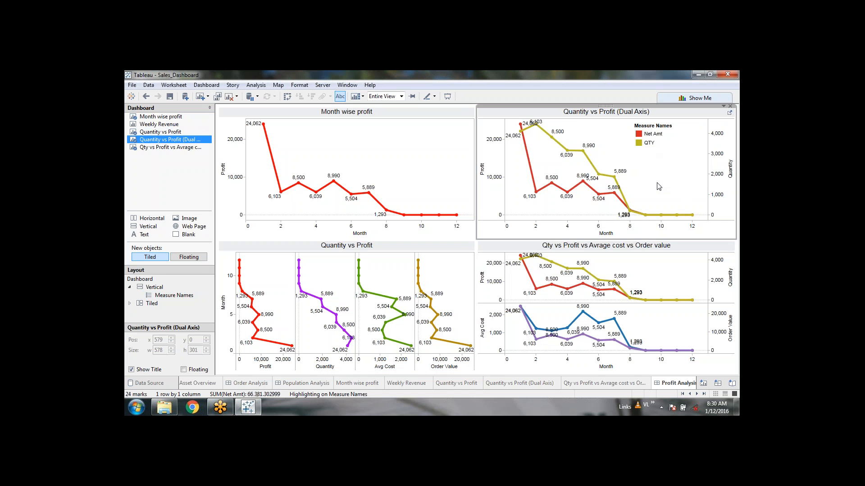
Step: Review the Profit Analysis dashboard's actions and the action types that can be added, and close the Actions dialog
click(174, 85)
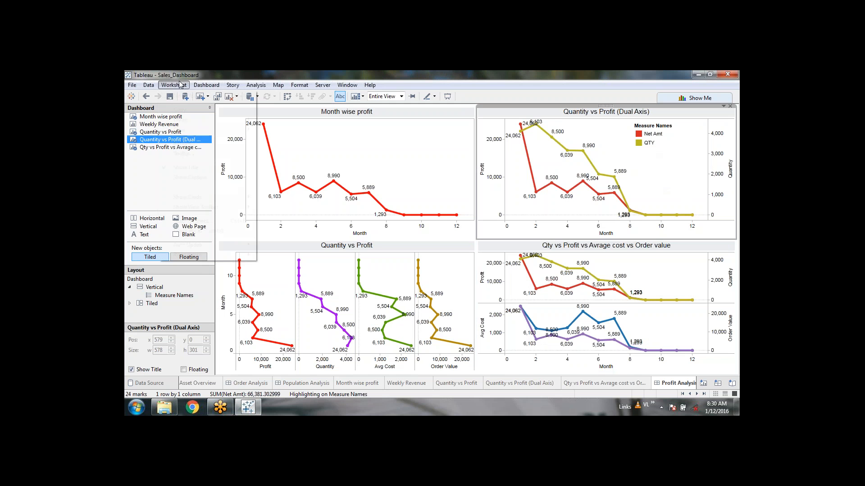
click(184, 143)
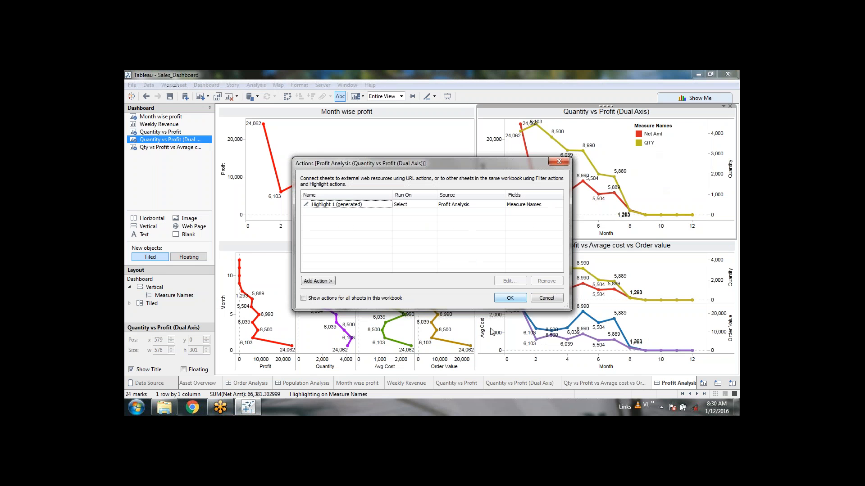
click(325, 282)
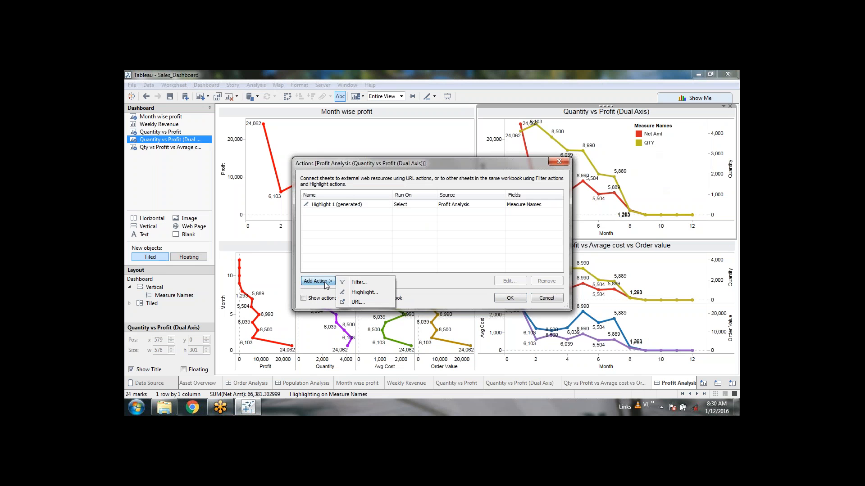
click(409, 282)
click(509, 298)
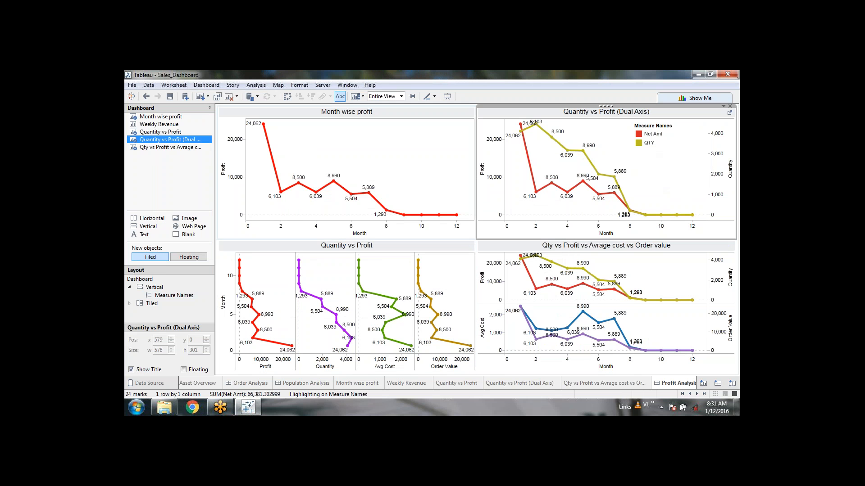
click(407, 175)
click(676, 181)
click(419, 179)
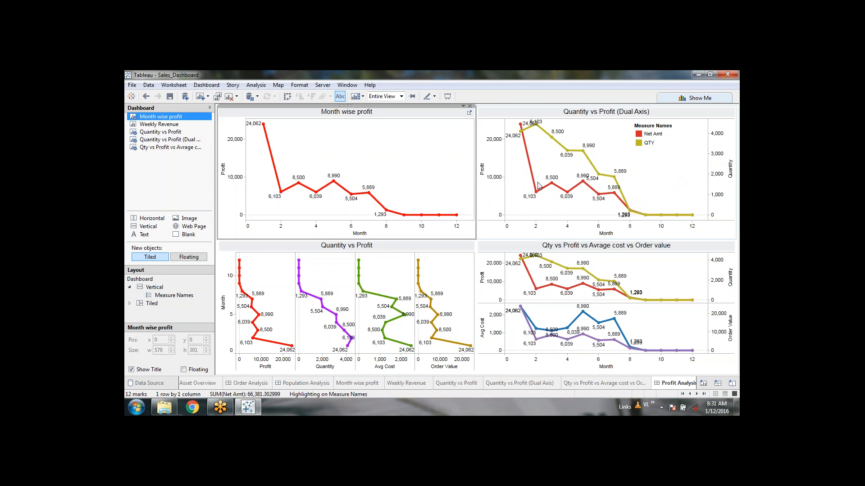
click(648, 178)
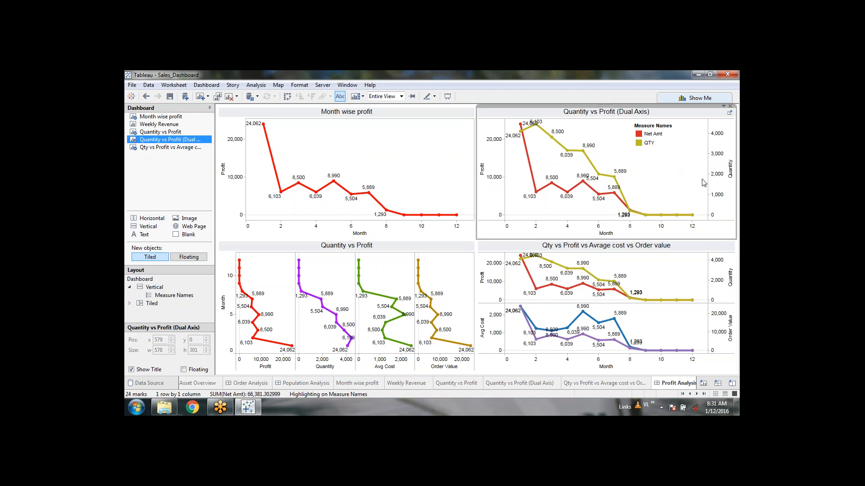
click(662, 145)
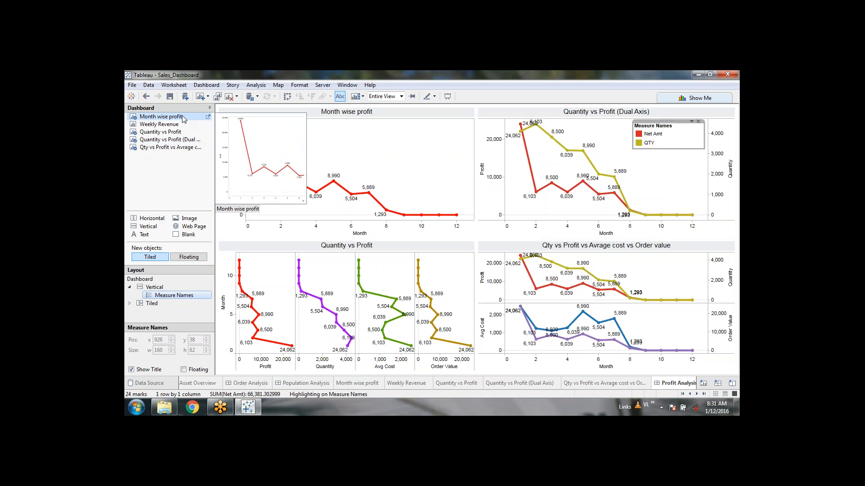
Step: Hide the Month wise profit worksheet from the workbook's sheet tabs while keeping it on the dashboard
mouse_move(183, 148)
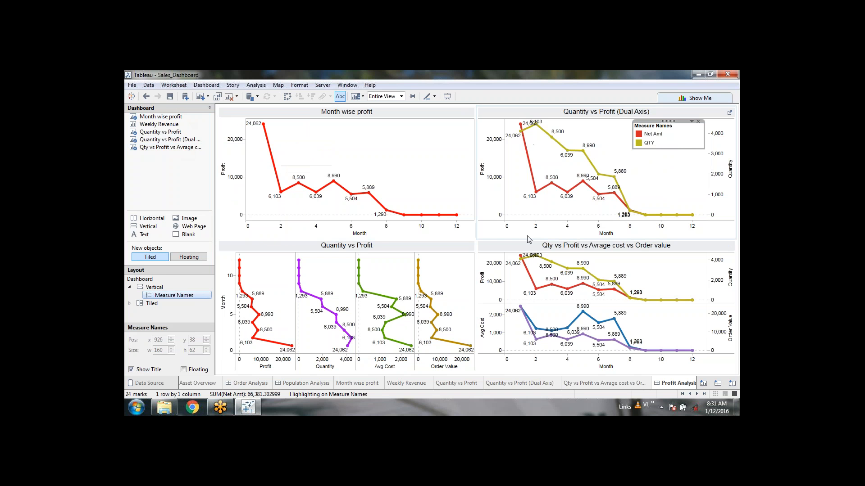
mouse_move(172, 119)
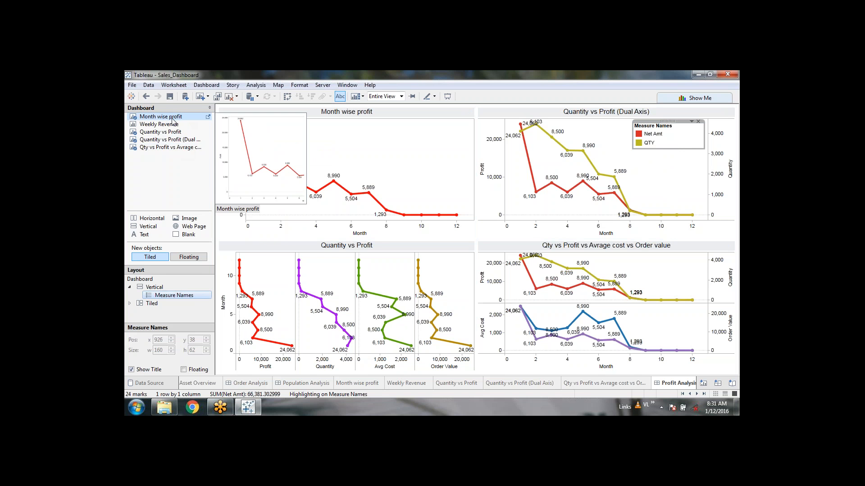
right_click(173, 118)
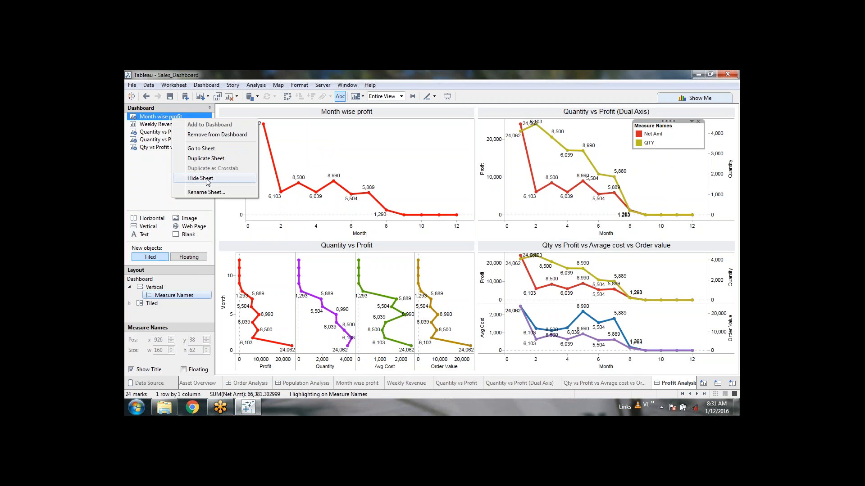
click(207, 178)
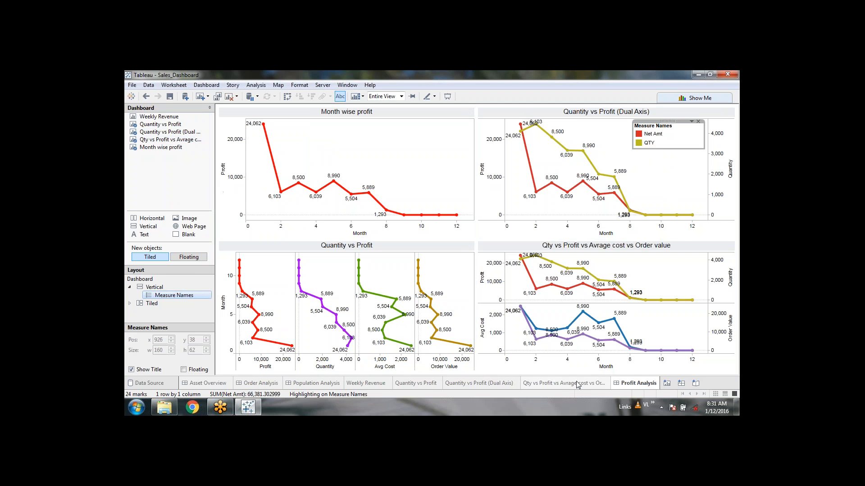
Step: Hide the Quantity vs Profit, Qty vs Profit vs Avrage cost vs Order value, and Quantity vs Profit (Dual Axis) worksheets
right_click(176, 125)
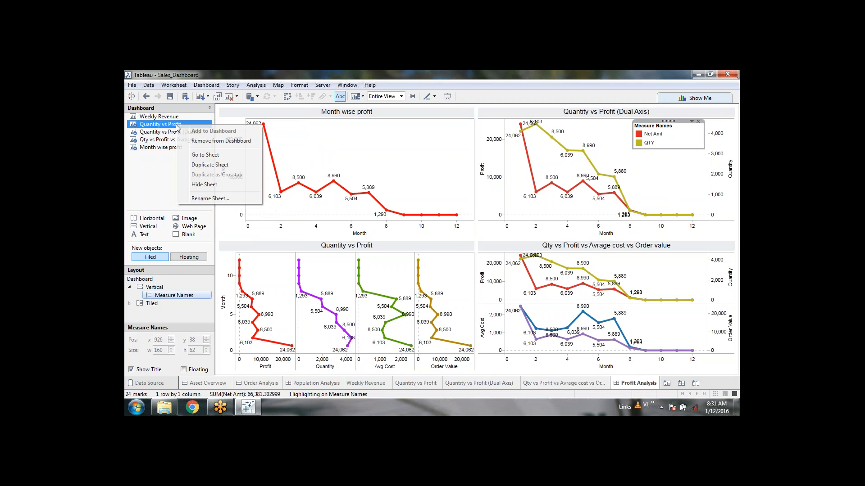
click(204, 184)
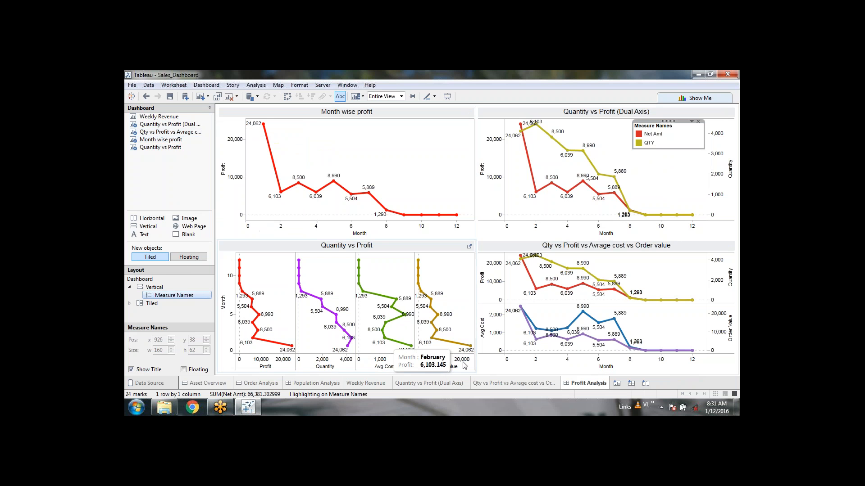
click(500, 384)
right_click(499, 386)
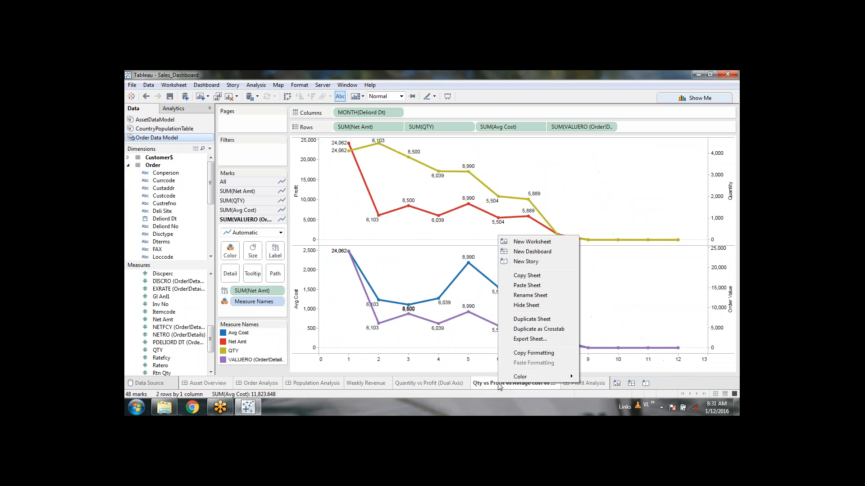
click(526, 305)
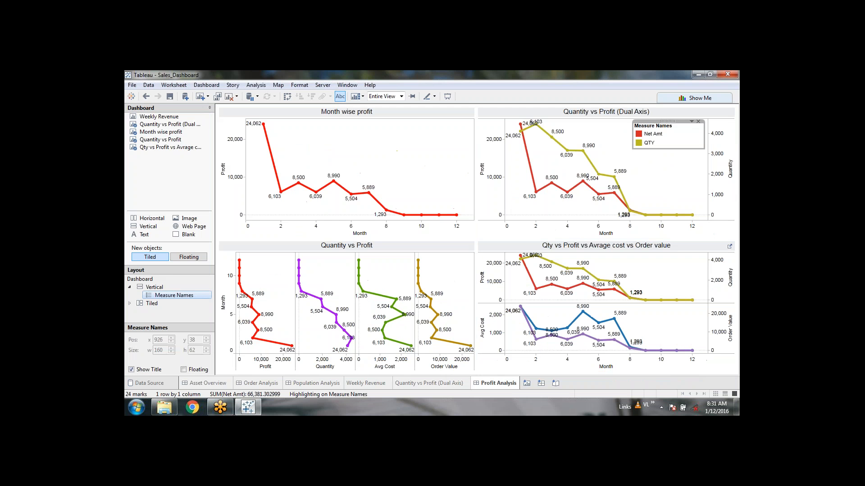
click(445, 386)
right_click(444, 386)
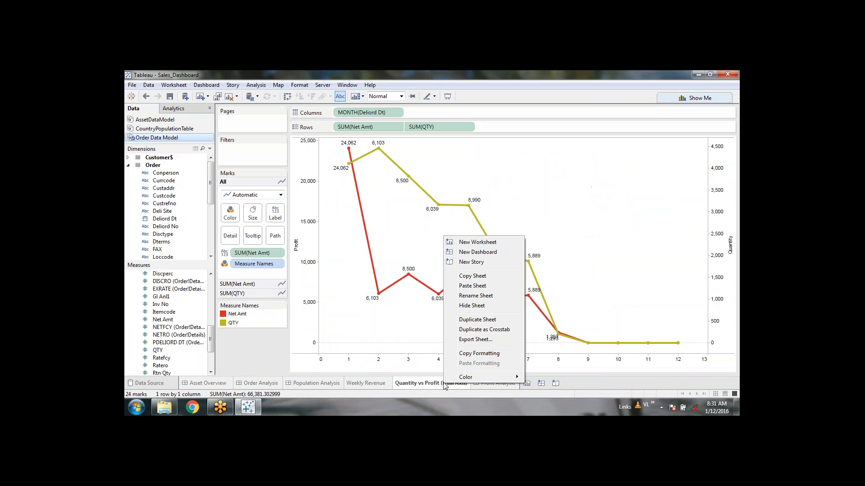
click(472, 306)
Step: Reorder the sheets so that the Profit Analysis dashboard comes before the Weekly Revenue worksheet
click(373, 385)
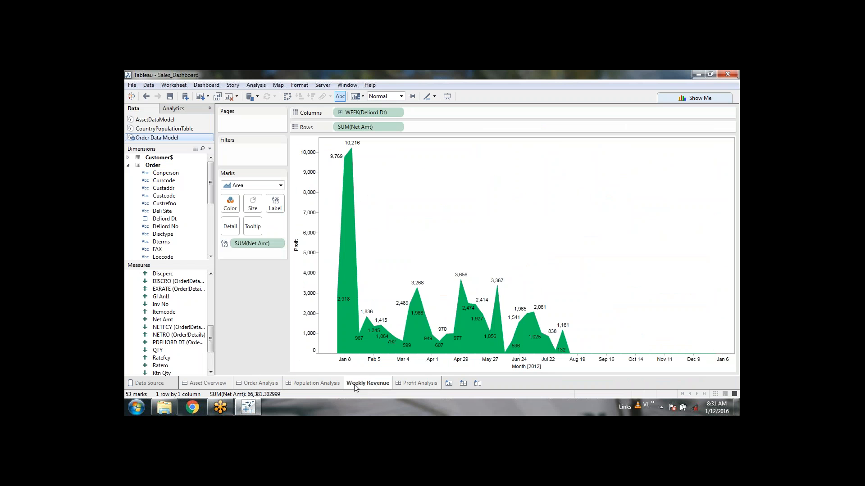
click(420, 383)
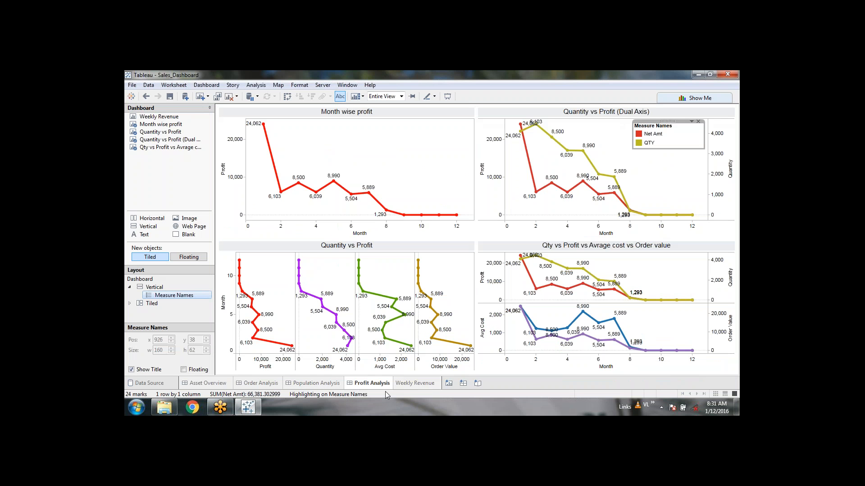
Step: Look through the Asset Overview, Order Analysis, Population Analysis and Profit Analysis dashboards, ending on the Weekly Revenue worksheet
click(206, 383)
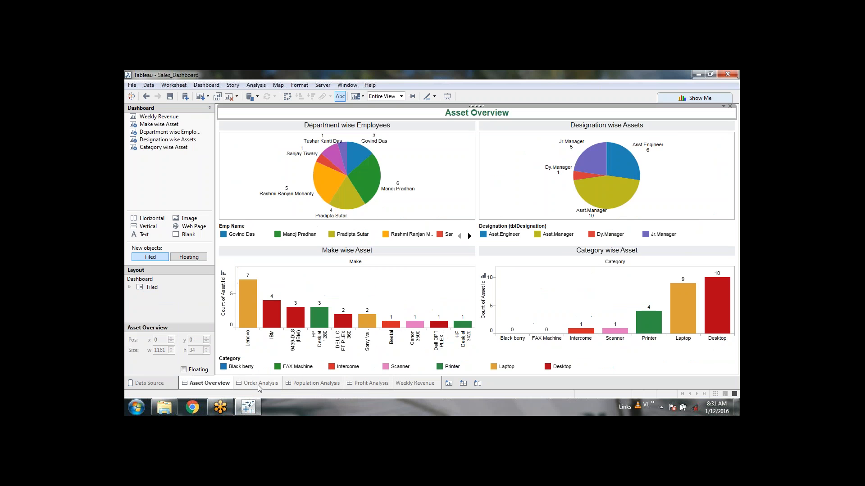
click(260, 384)
click(316, 384)
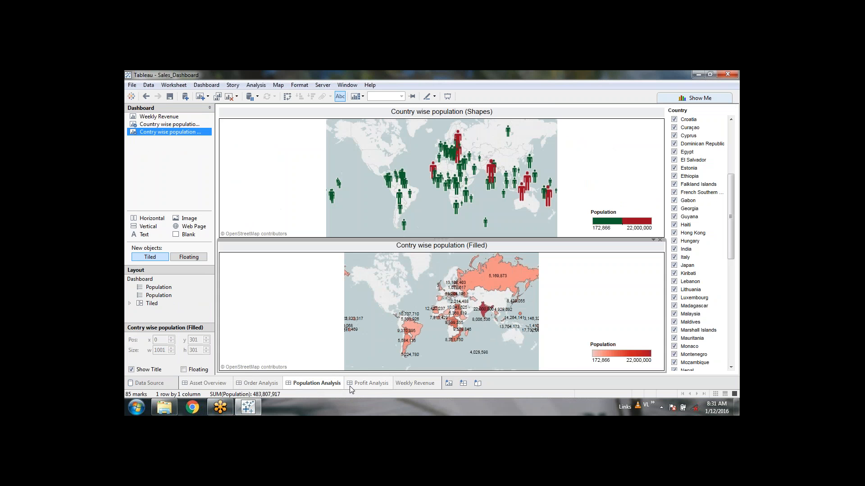
click(351, 386)
click(320, 386)
click(406, 384)
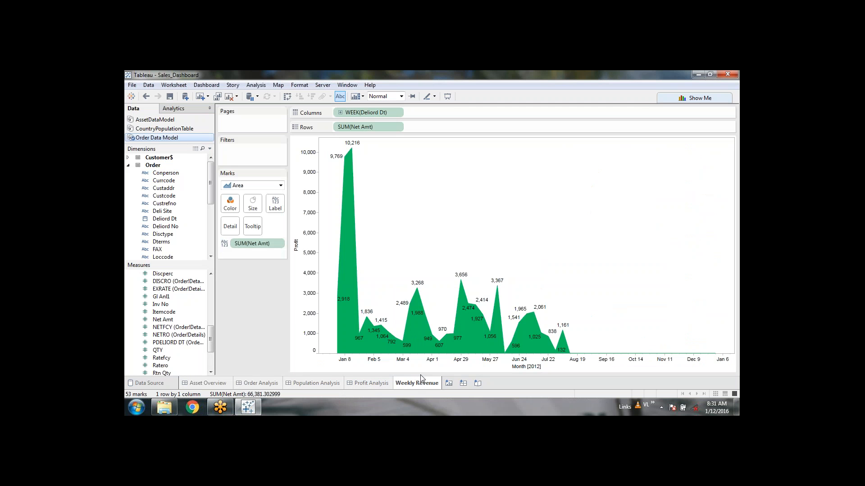
Step: Duplicate the Weekly Revenue worksheet and add the QTY measure as a second area chart in the copy
click(713, 102)
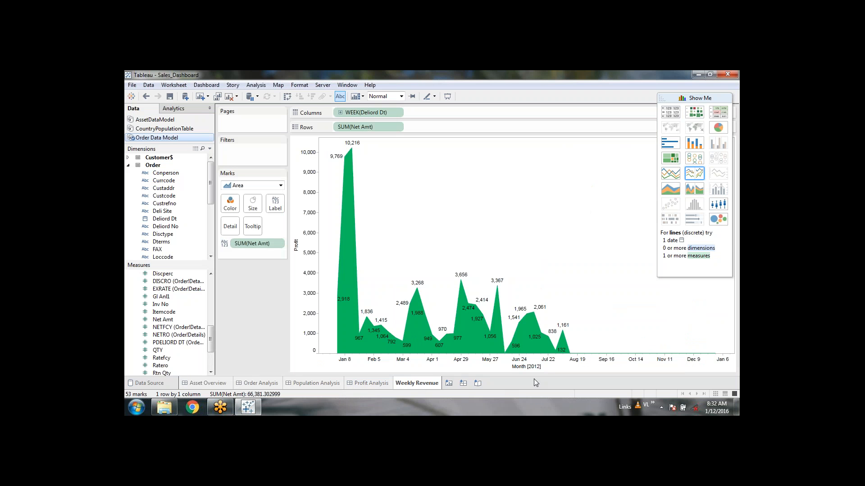
right_click(411, 383)
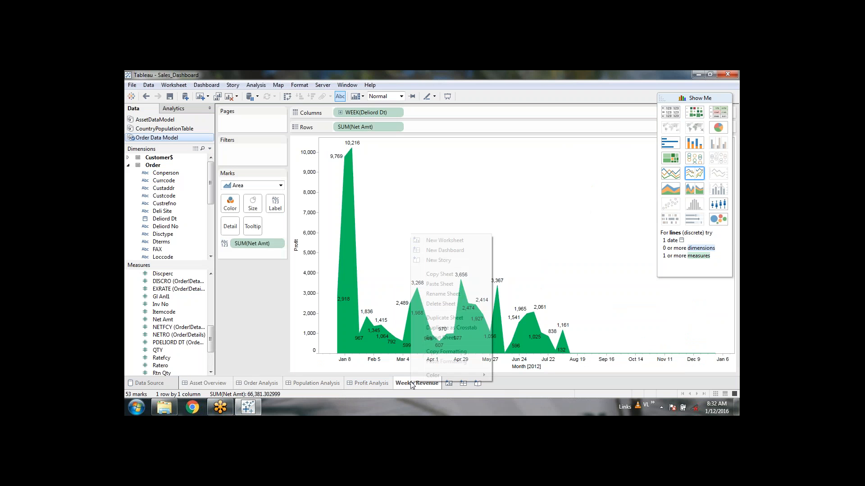
click(464, 318)
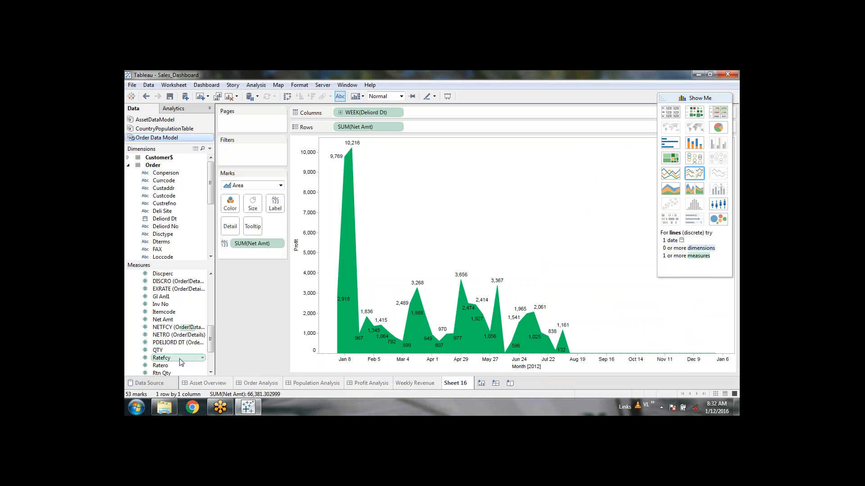
click(167, 349)
double_click(167, 350)
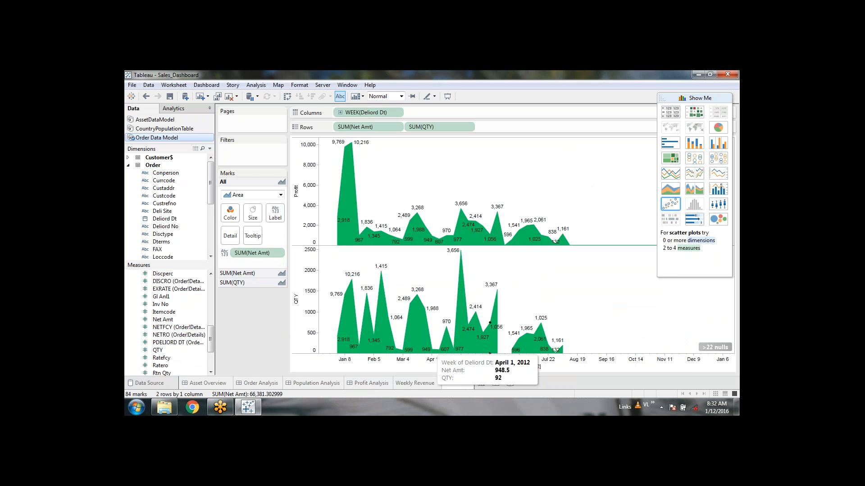
Step: Set the title of the QTY axis to Quantity
right_click(298, 305)
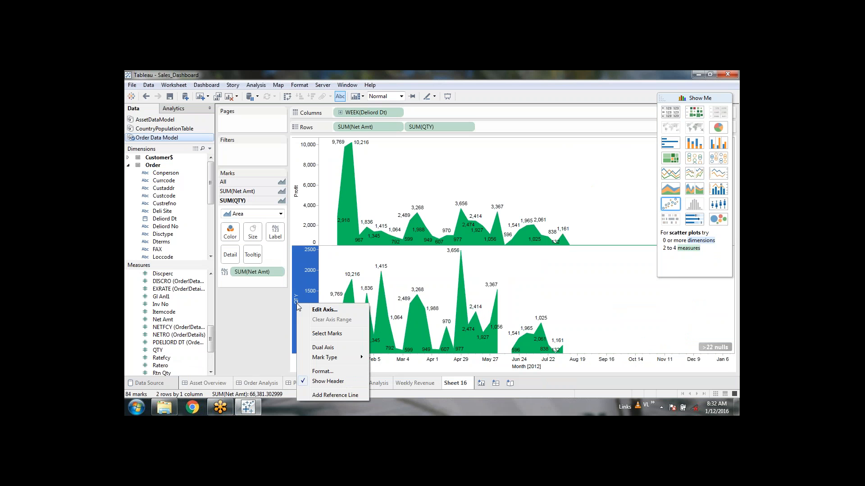
click(325, 310)
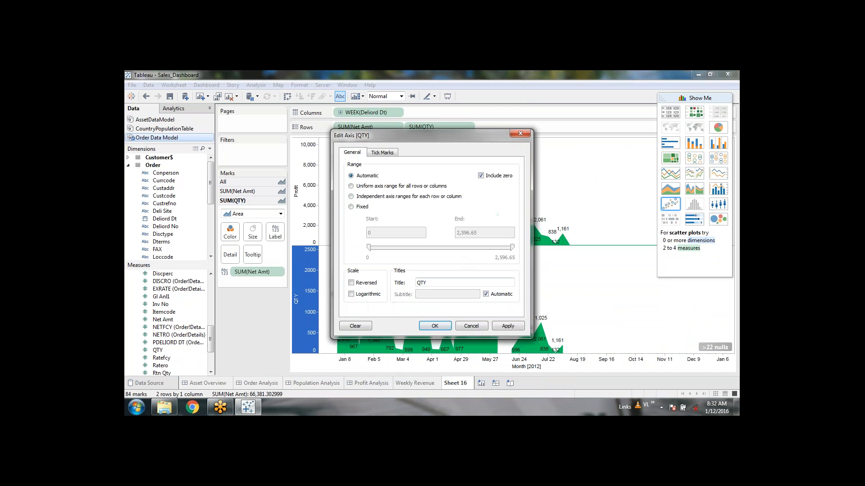
double_click(434, 282)
text(Quantity)
click(429, 326)
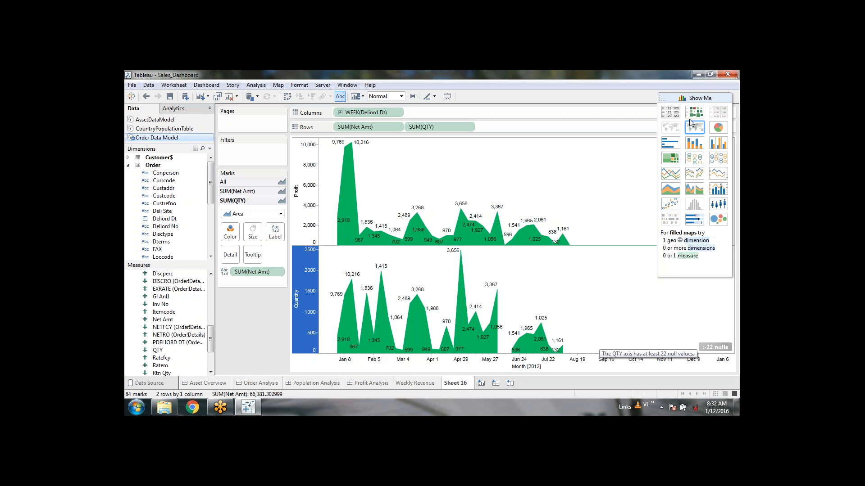
Step: Collapse the chart type suggestions and show the null QTY values at their default position on the axis
click(715, 98)
click(715, 350)
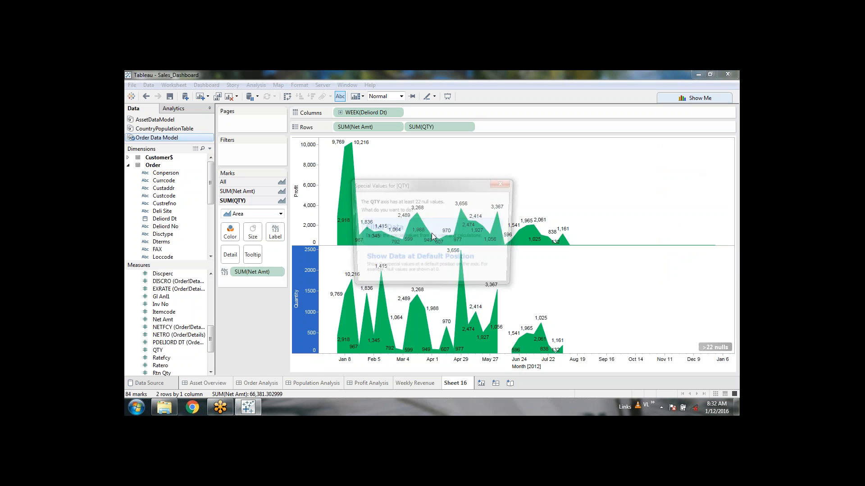
click(413, 263)
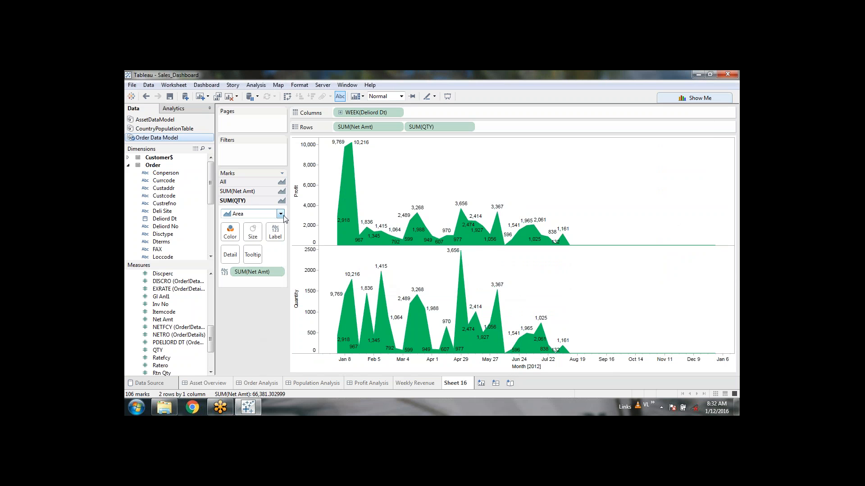
Step: Color the Quantity area chart bright purple, keeping its opacity at 100%
click(239, 236)
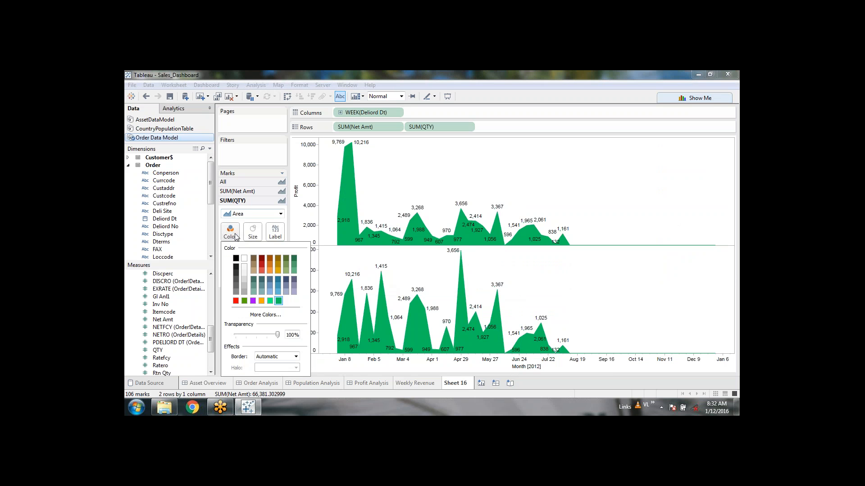
click(253, 301)
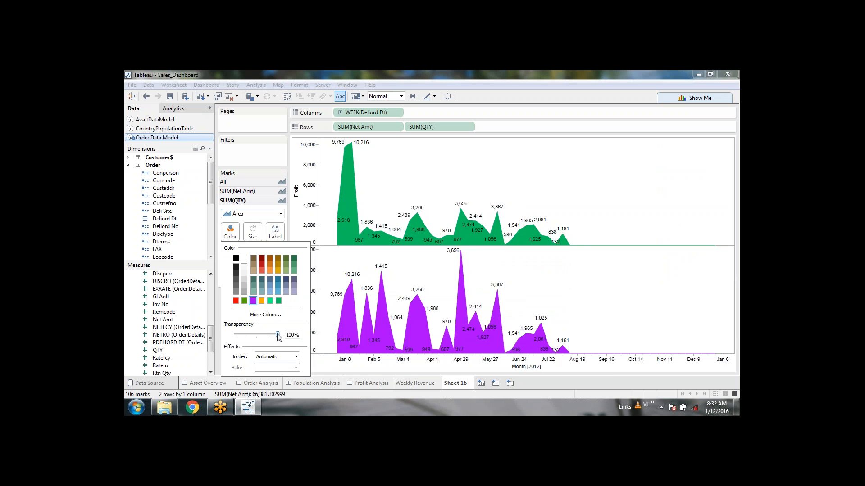
drag(278, 336, 280, 339)
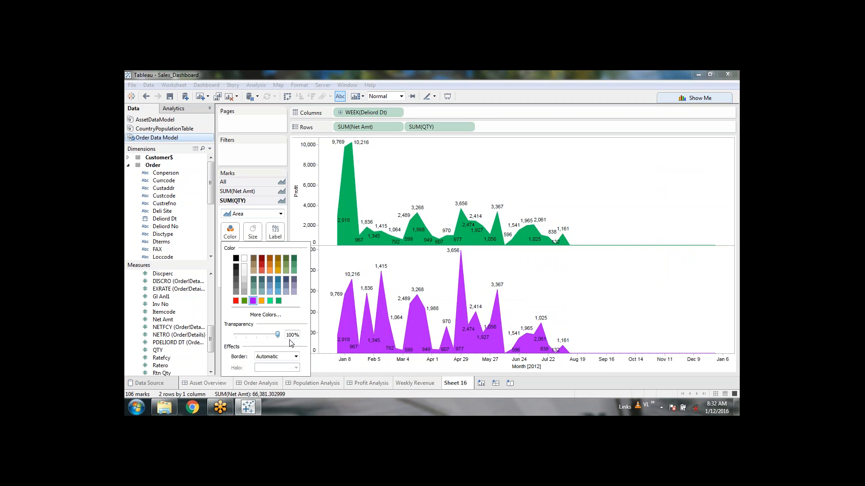
Step: Try a darker custom purple, #7900b6, on the Quantity area chart
click(275, 317)
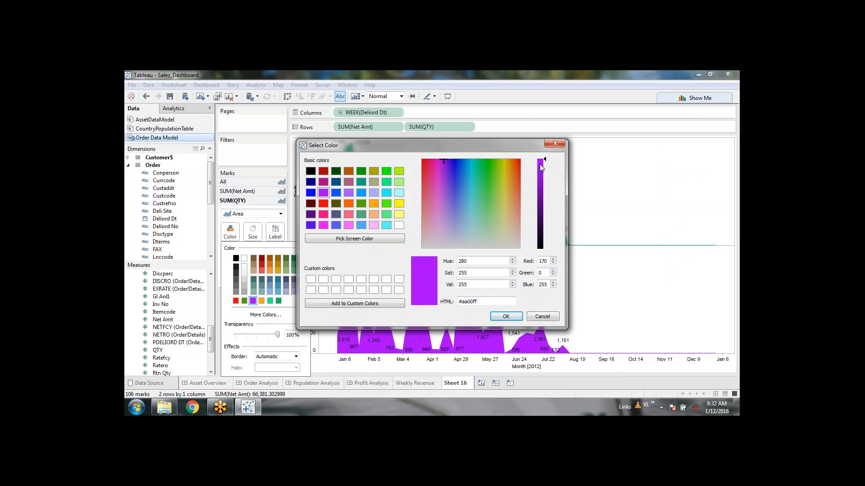
drag(541, 167, 540, 185)
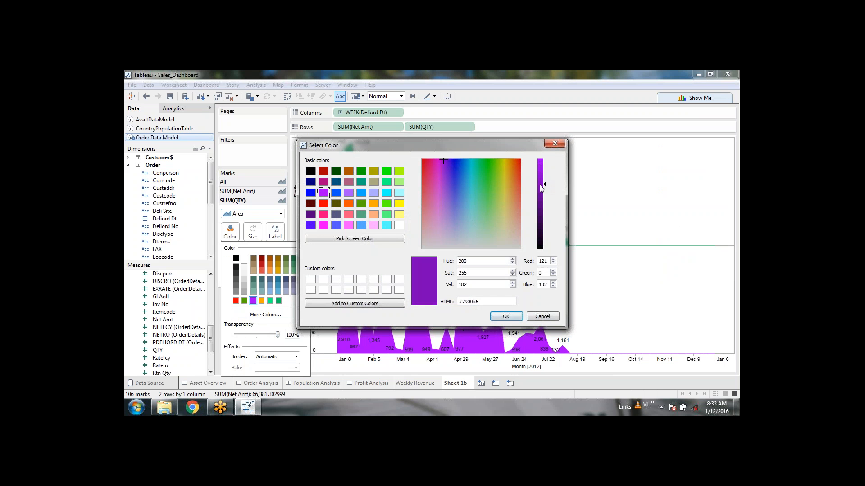
click(505, 316)
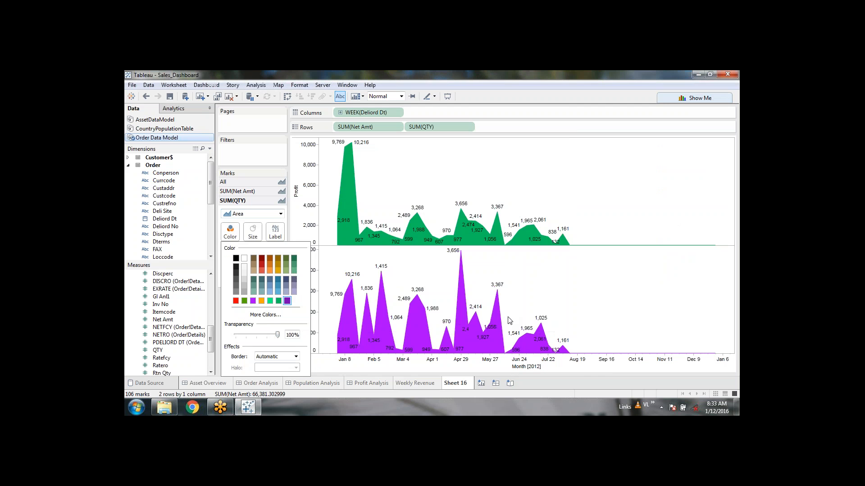
click(617, 312)
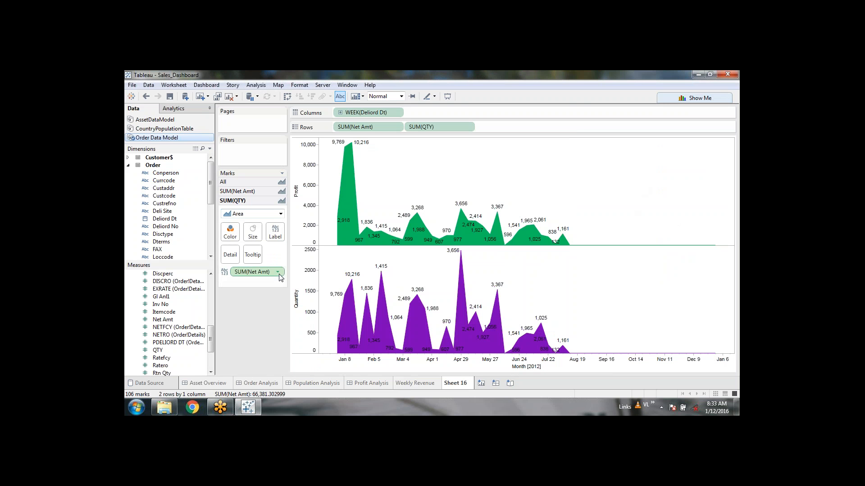
Step: Switch the Quantity area chart back to the brighter purple
click(230, 232)
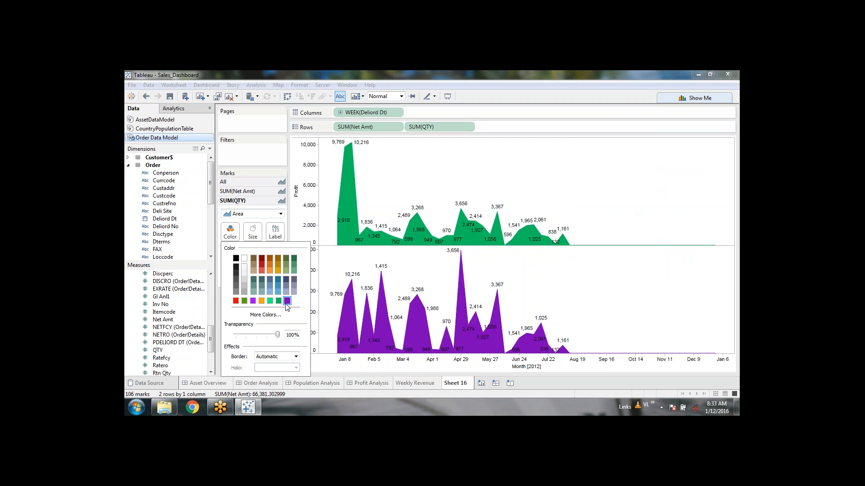
click(253, 301)
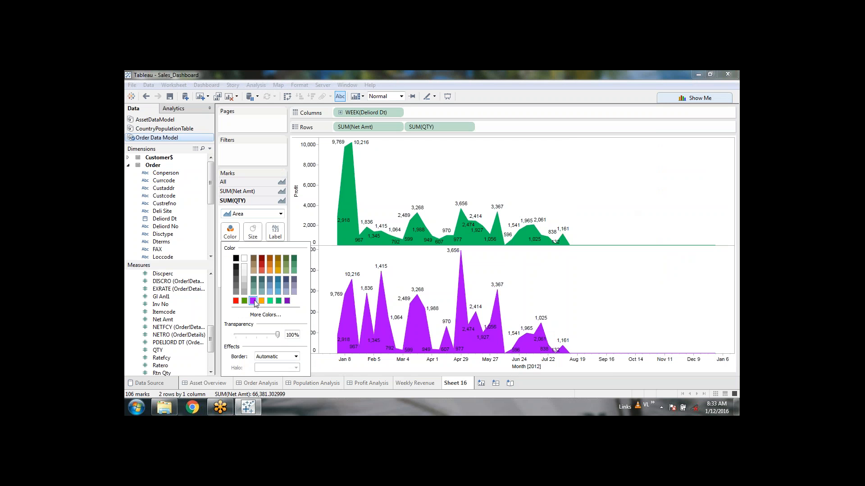
click(631, 177)
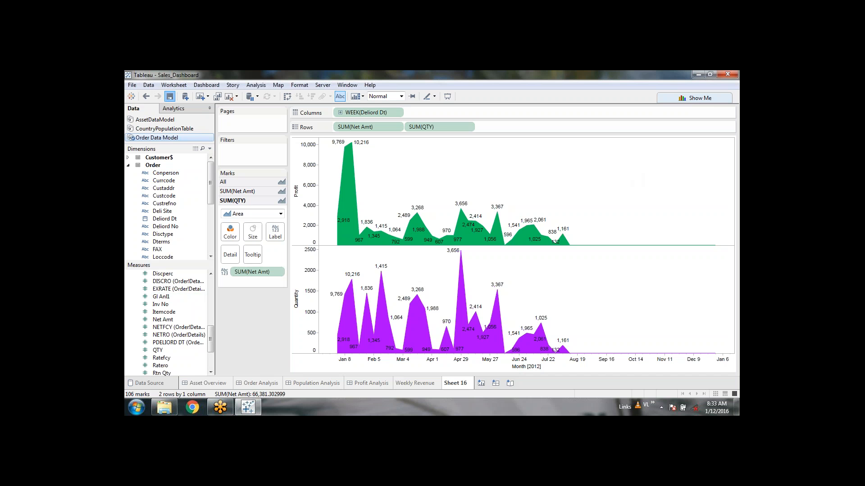
Step: Compare the duplicated worksheet with Weekly Revenue and rename the duplicate as Quantity vs Profit (Area)
click(437, 385)
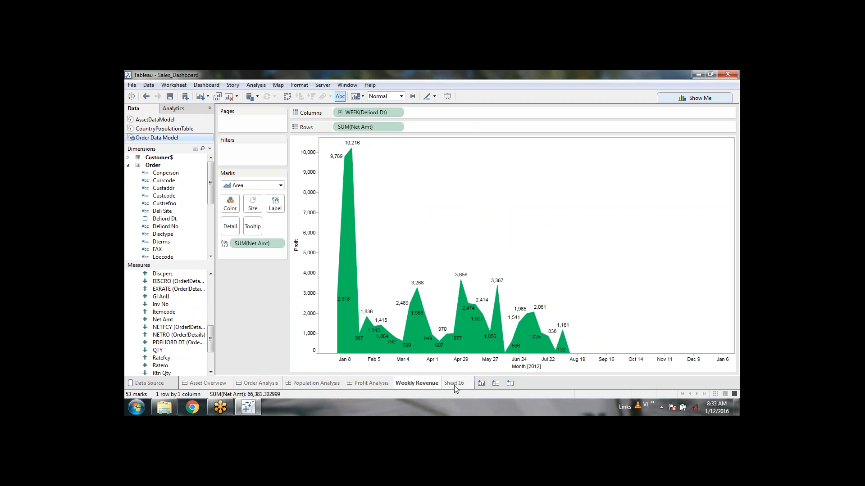
click(455, 386)
double_click(457, 387)
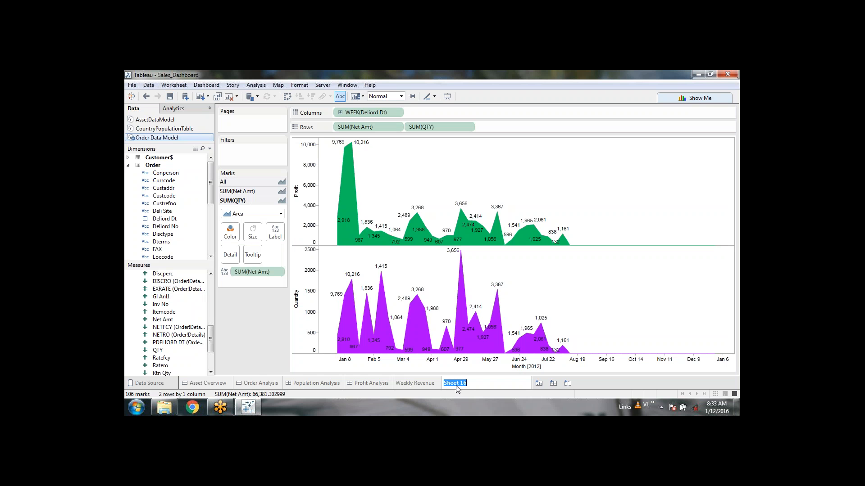
text(Quantity vs Profit (Area)
key(Return)
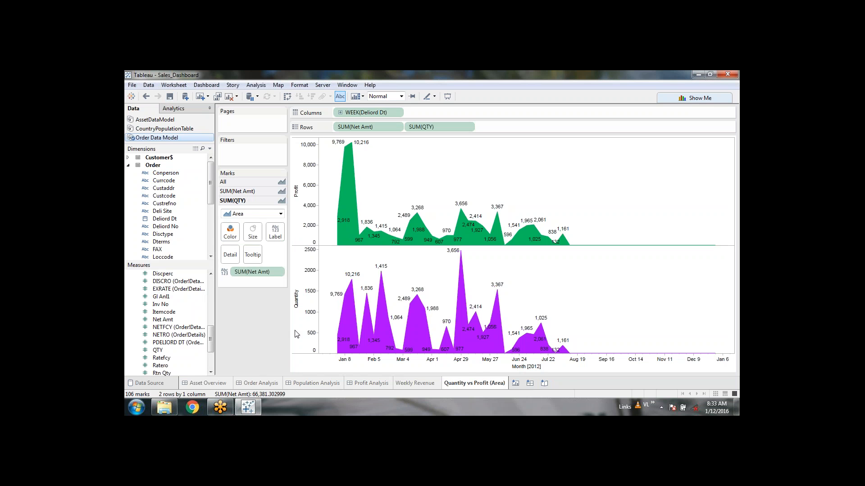
Step: Preview the Quantity vs Profit (Area) and Weekly Revenue worksheets, and return to the Profit Analysis dashboard
mouse_move(353, 354)
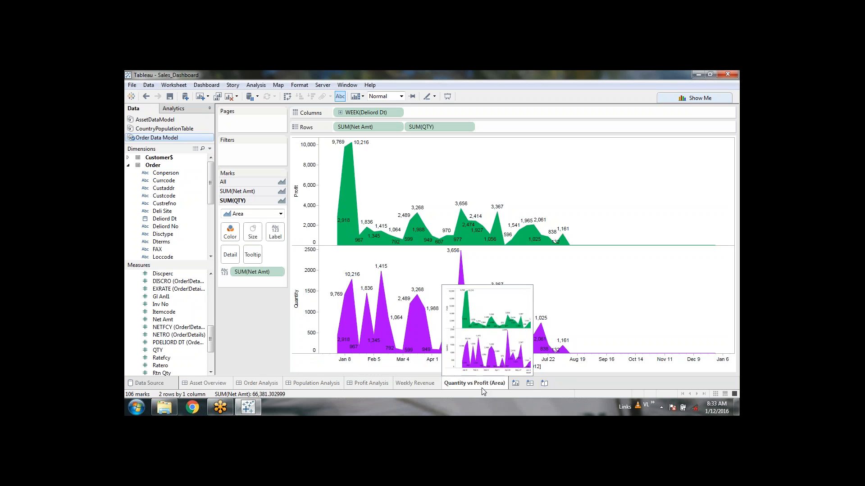
mouse_move(477, 391)
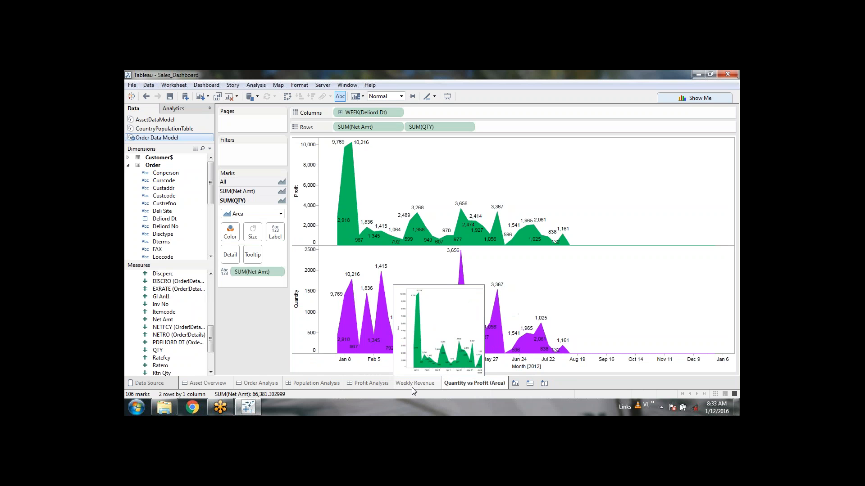
click(370, 387)
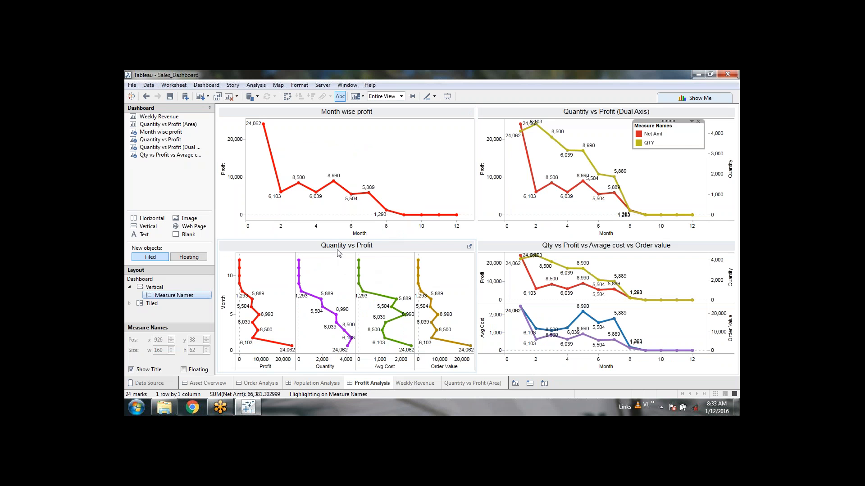
Step: Compare the Quantity vs Profit (Area) worksheet with the Weekly Revenue worksheet and return to Quantity vs Profit (Area)
mouse_move(456, 386)
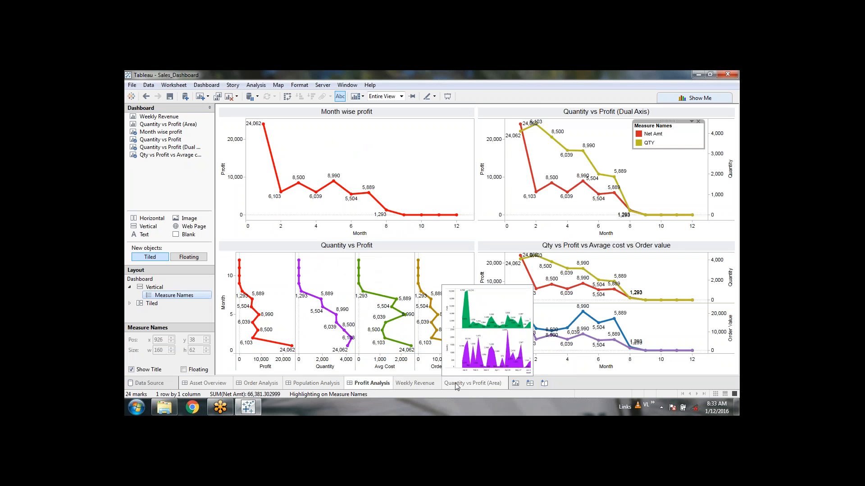
click(455, 384)
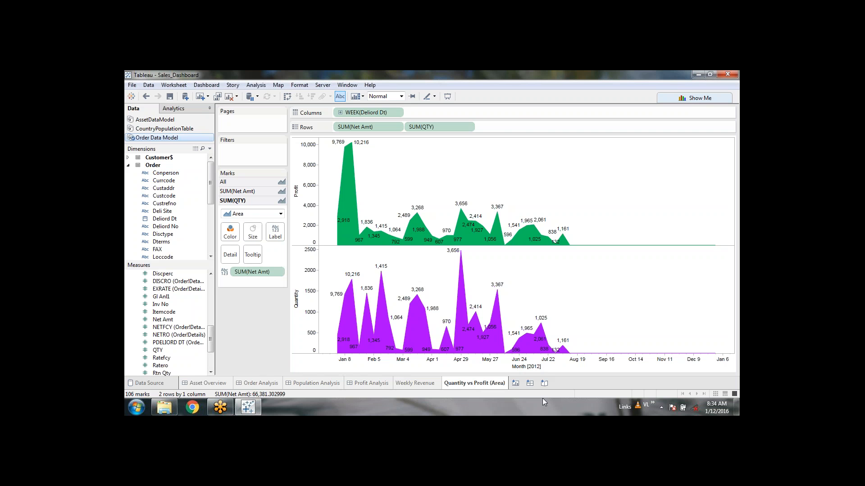
click(406, 383)
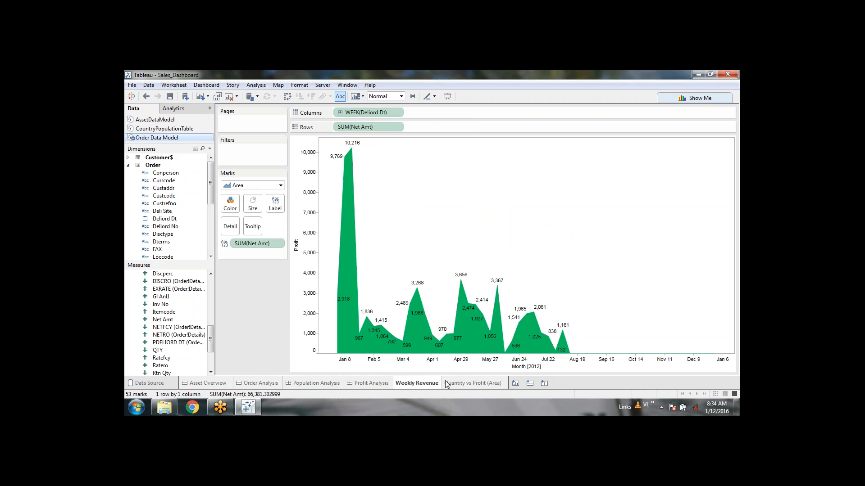
click(459, 384)
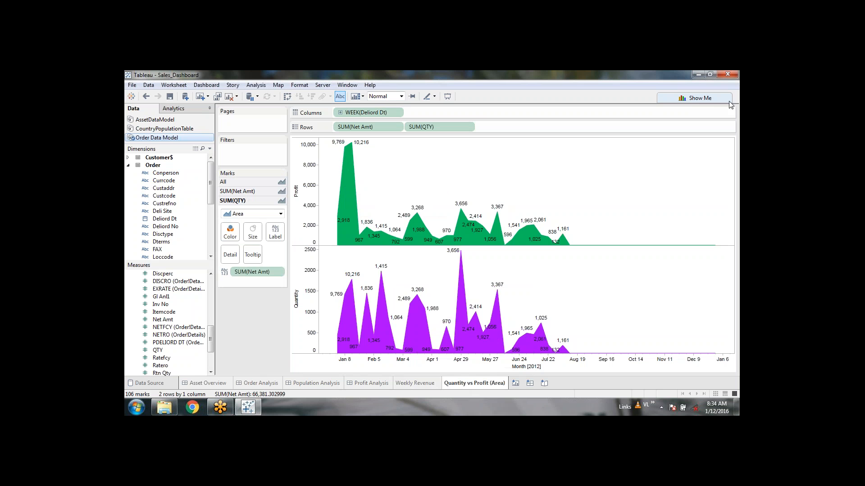
Step: Duplicate the Quantity vs Profit (Area) worksheet and name the copy Quantity vs Profit (Area Dual Axis)
right_click(472, 383)
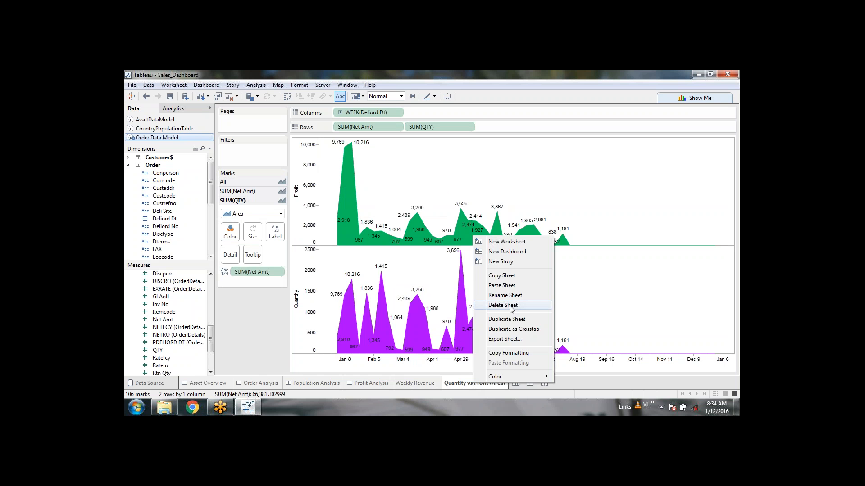
click(516, 319)
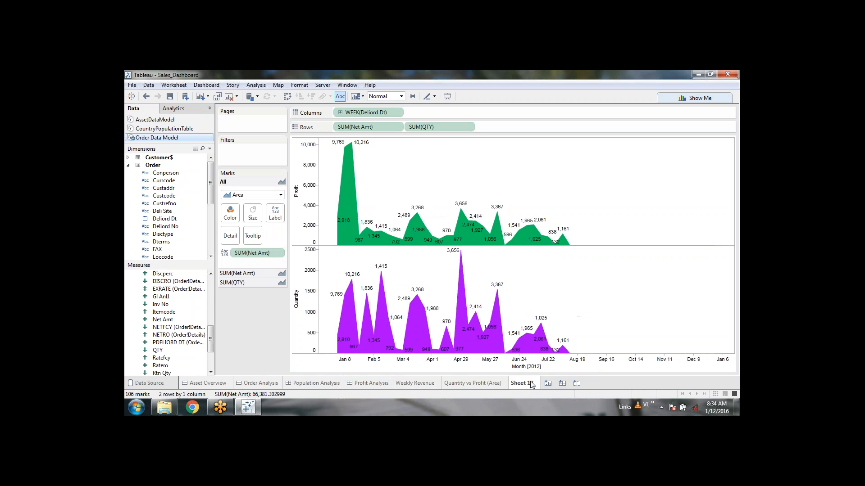
double_click(522, 383)
text(Quantity vs P)
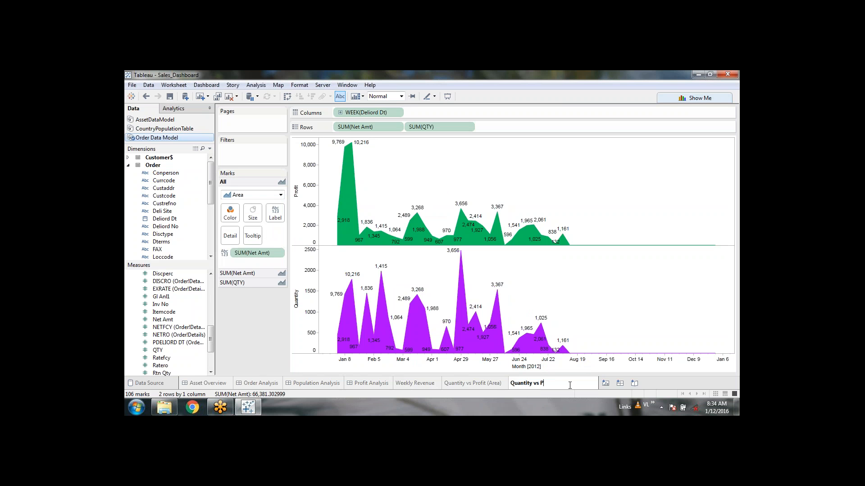
text(rofit (Dual Axis))
key(Return)
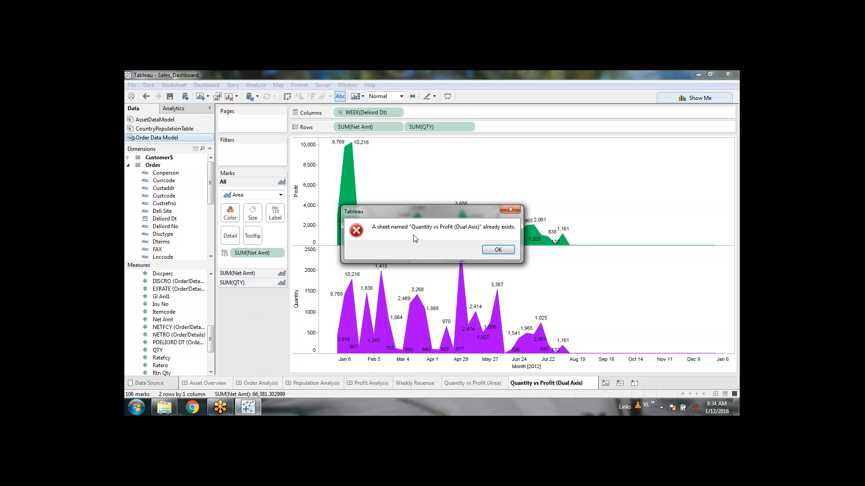
click(498, 248)
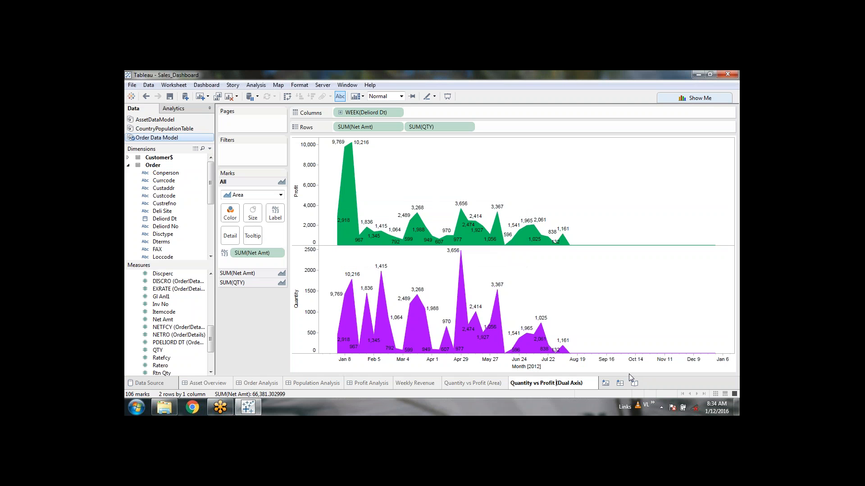
text(Area)
click(271, 344)
Step: Combine the Profit and Quantity area charts on a dual axis in the Quantity vs Profit (Area Dual Axis) worksheet
click(475, 383)
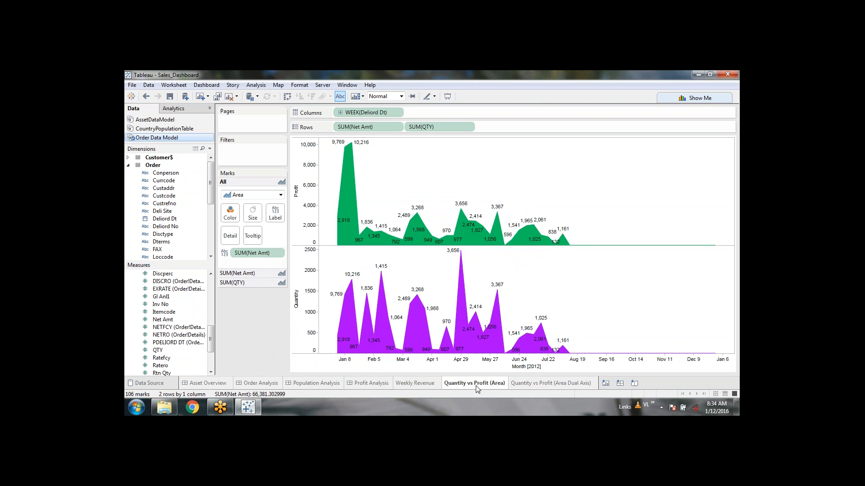
click(540, 384)
mouse_move(345, 149)
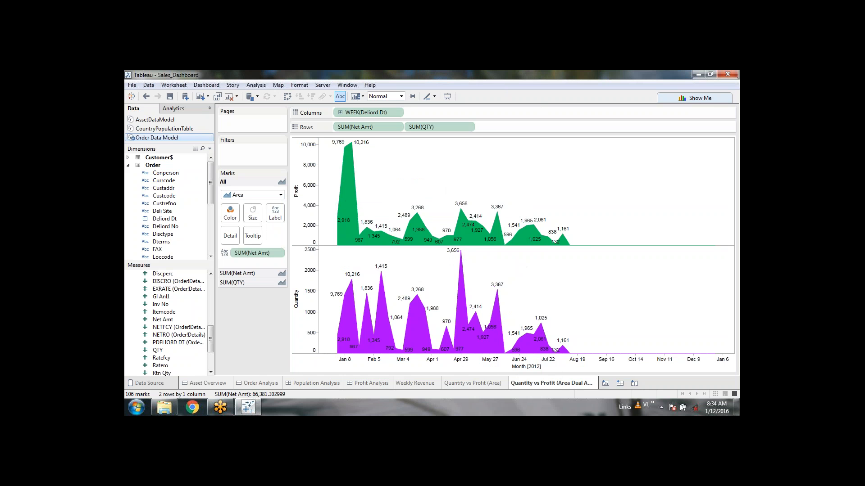
click(469, 129)
click(443, 295)
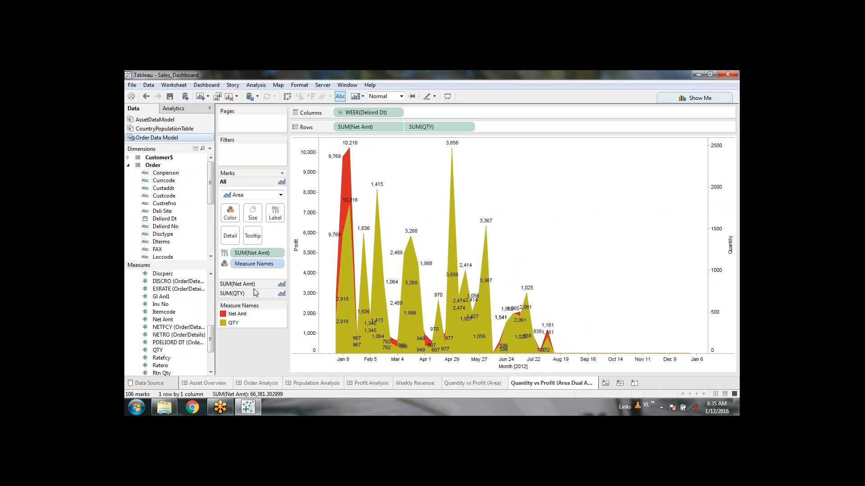
Step: Try 60% transparency on all the area marks, and restore it to 100%
click(230, 213)
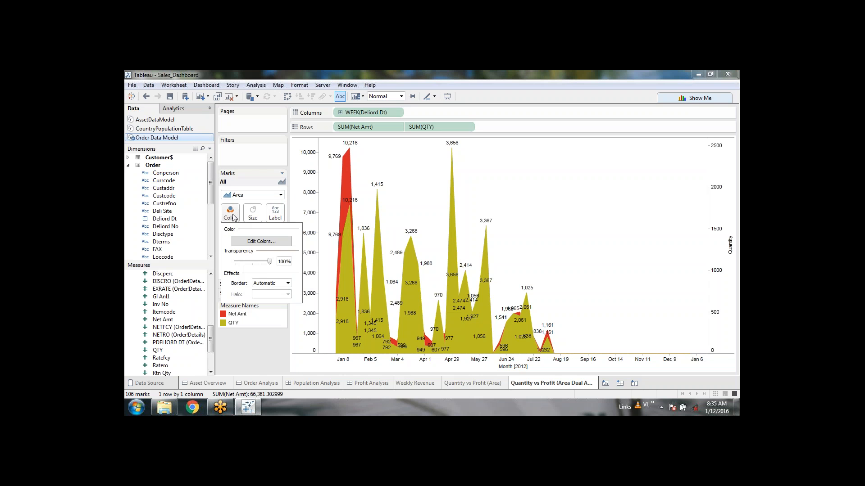
drag(270, 262, 257, 268)
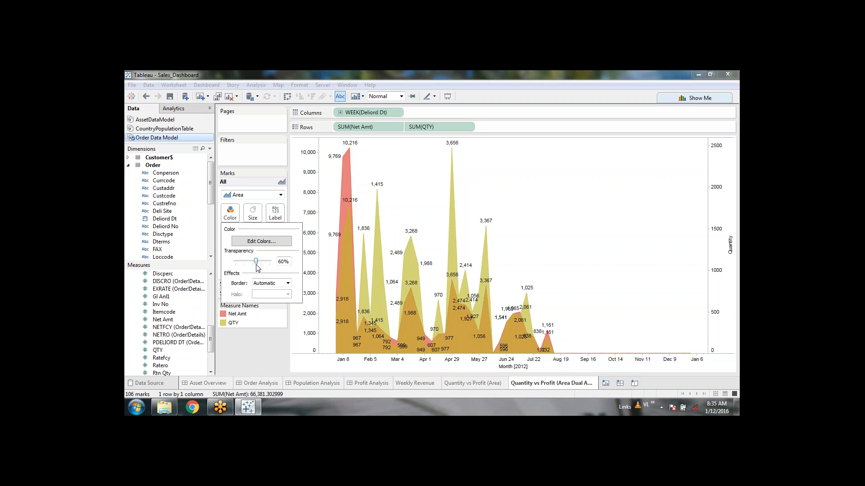
click(235, 349)
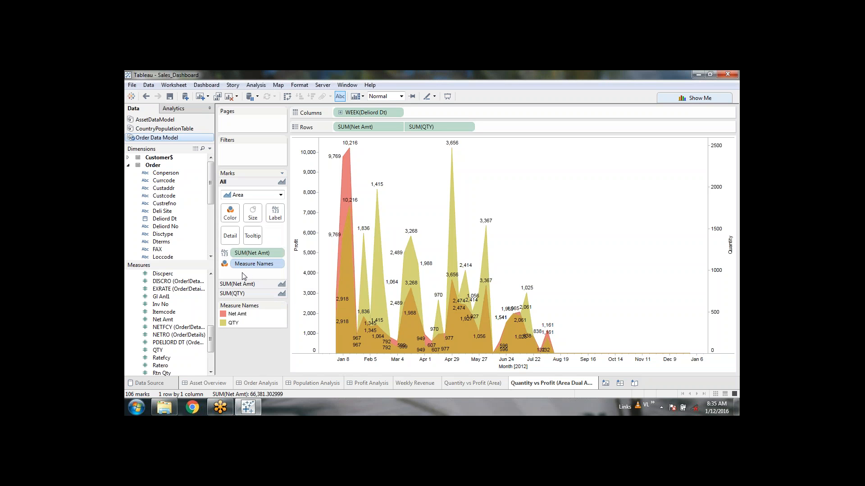
click(234, 219)
drag(259, 262, 270, 261)
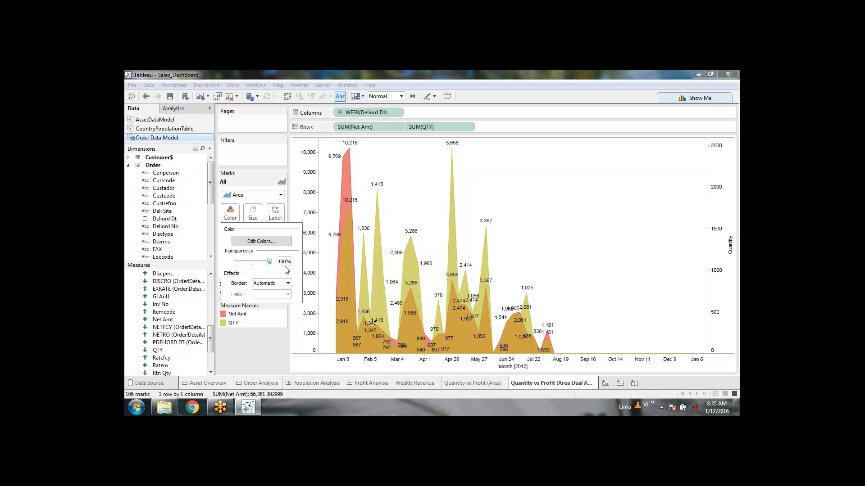
click(273, 341)
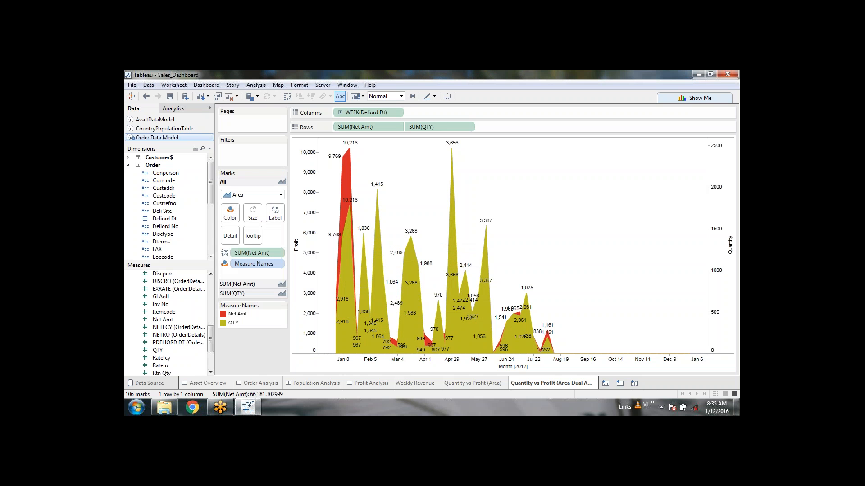
Step: Set the color transparency of only the SUM(QTY) area marks to 73%
click(232, 294)
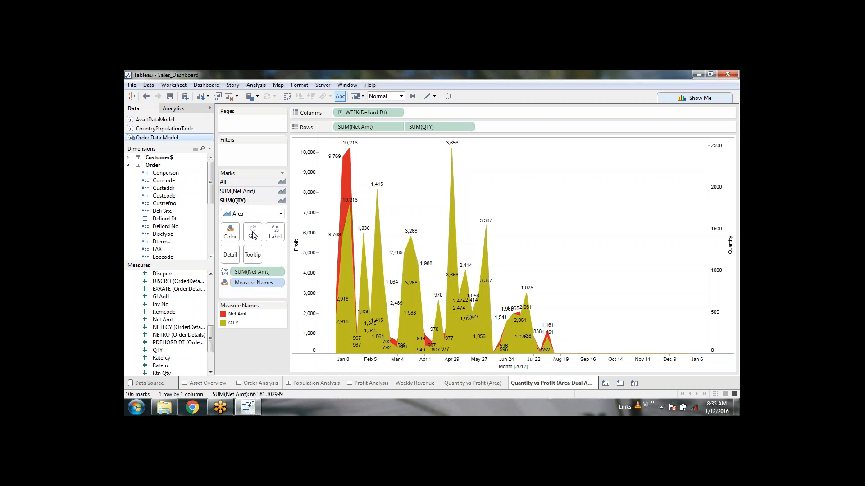
click(234, 237)
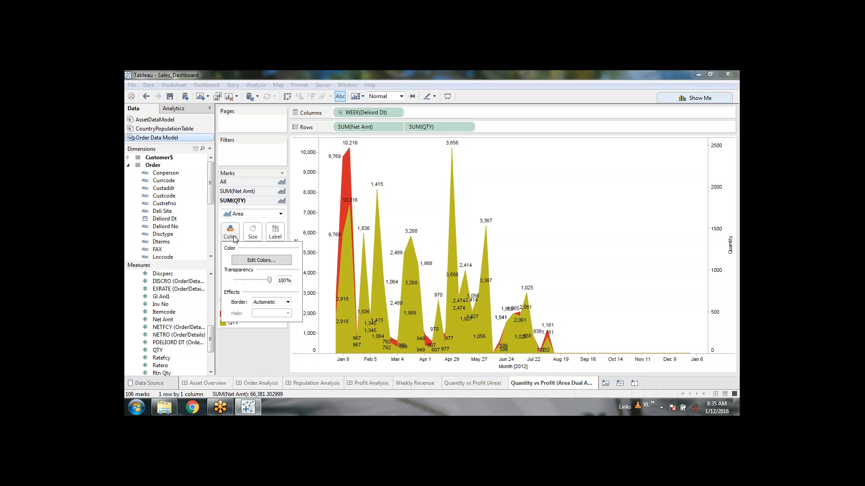
drag(270, 280, 261, 285)
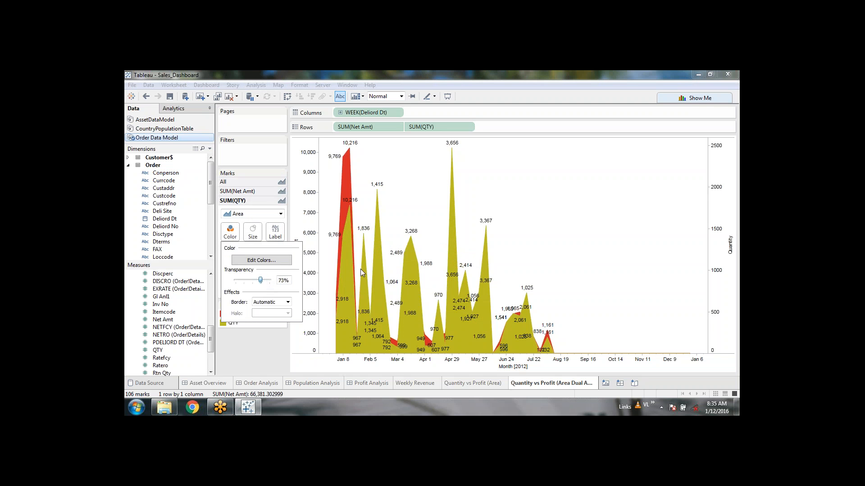
click(497, 109)
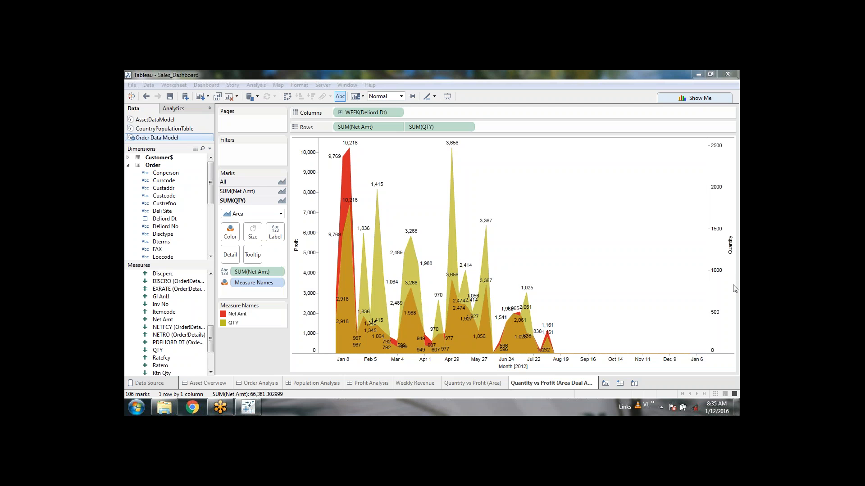
click(562, 100)
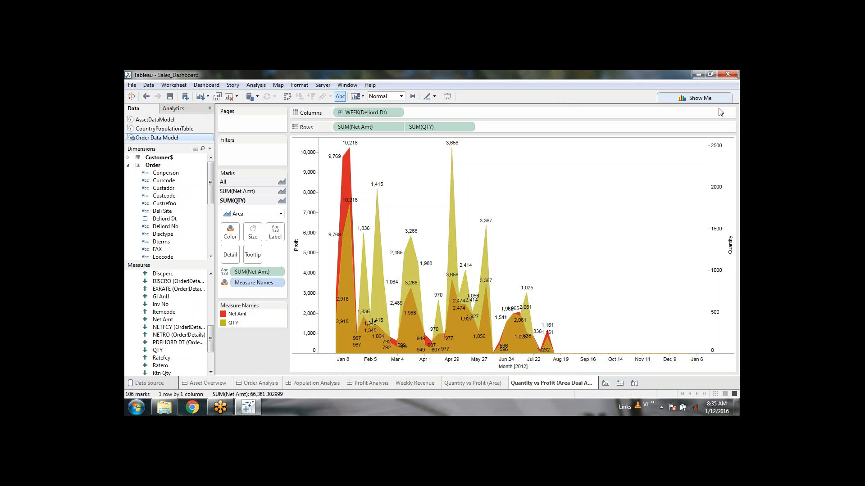
click(594, 274)
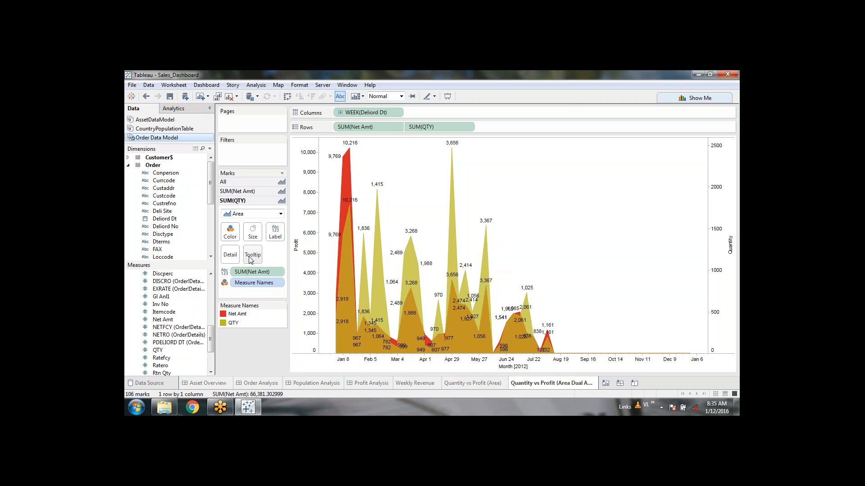
Step: Raise the SUM(QTY) area's color transparency value to 95%
click(231, 232)
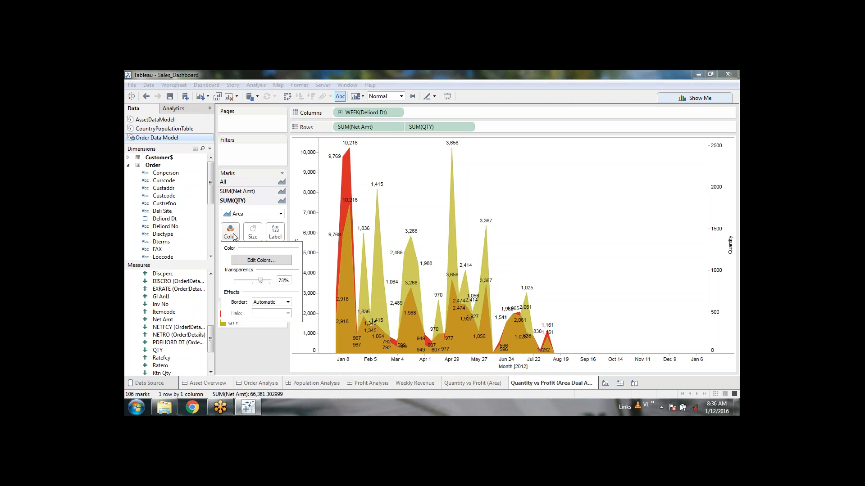
drag(263, 280, 268, 280)
click(291, 348)
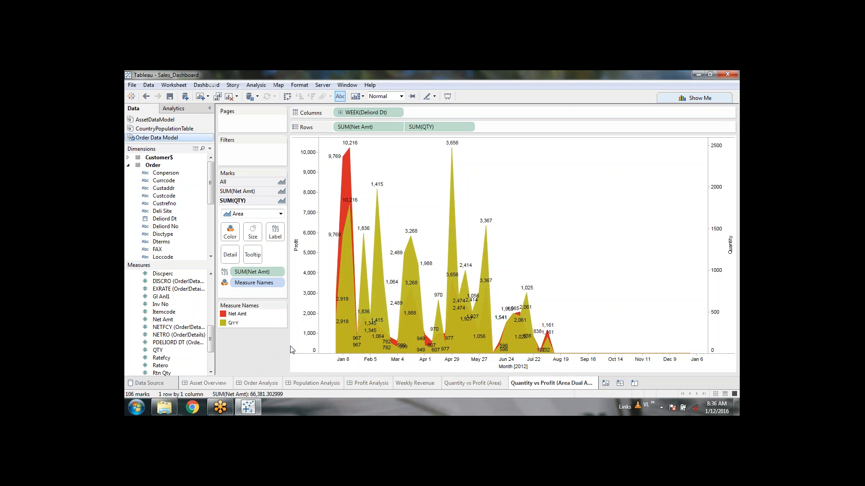
Step: Try orange and the original olive for QTY from the Tableau 10 palette, and settle on cyan
double_click(232, 322)
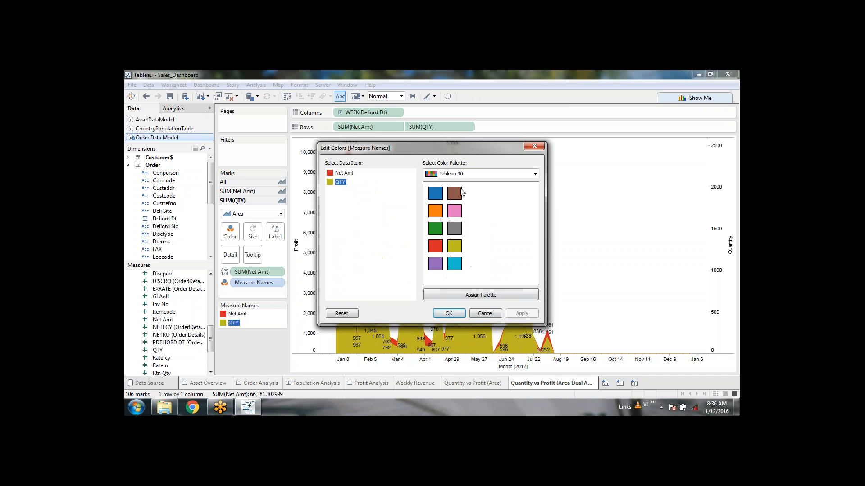
drag(462, 147, 553, 145)
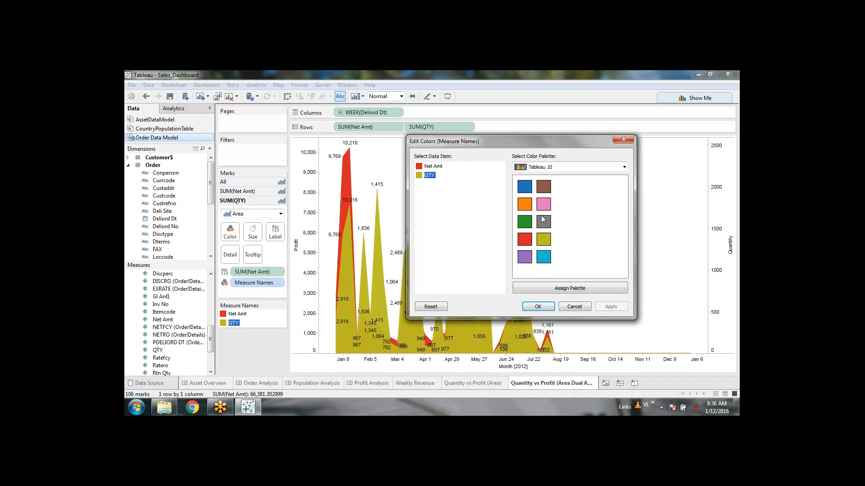
click(539, 209)
click(524, 210)
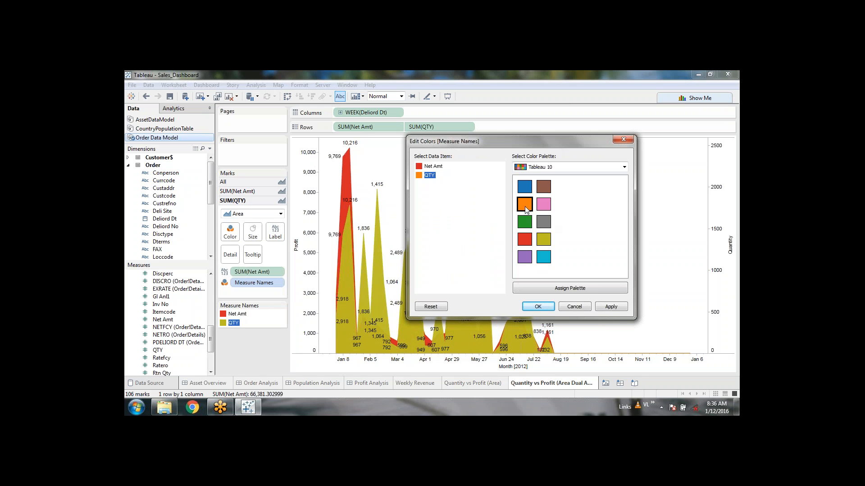
click(610, 309)
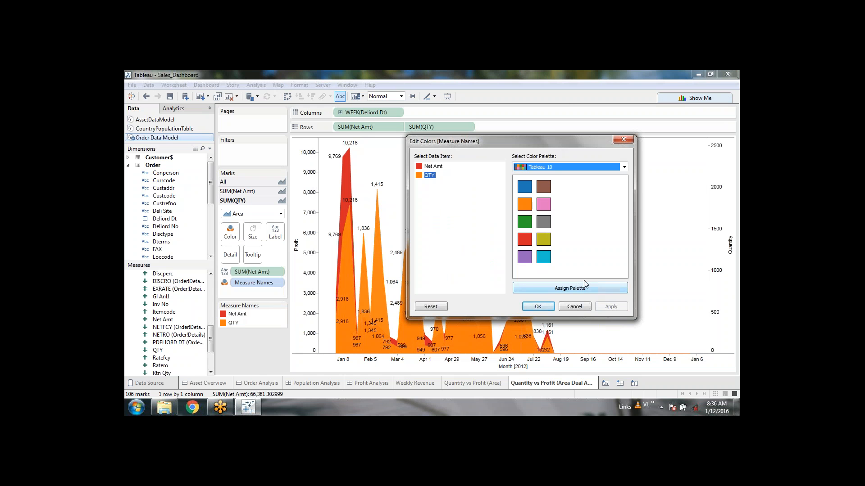
click(544, 240)
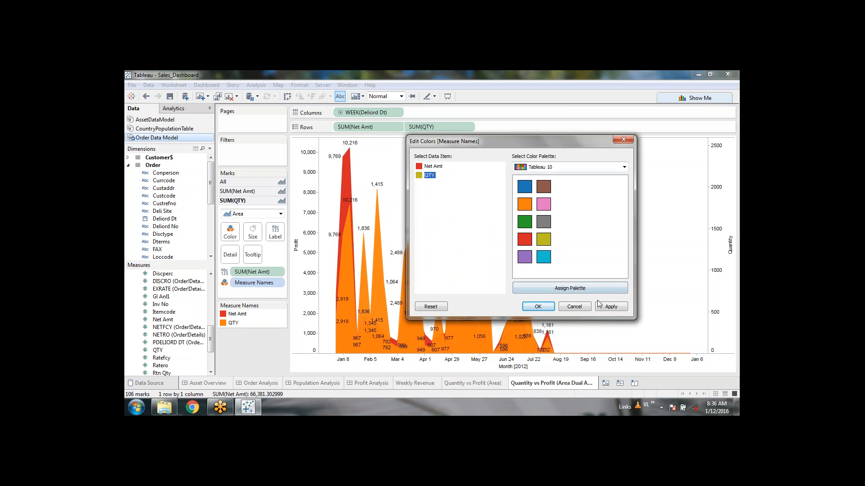
click(611, 307)
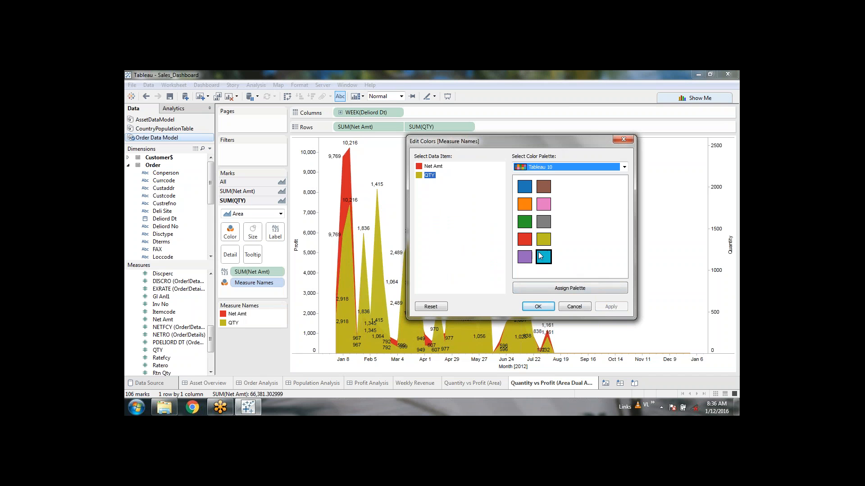
click(542, 257)
click(610, 306)
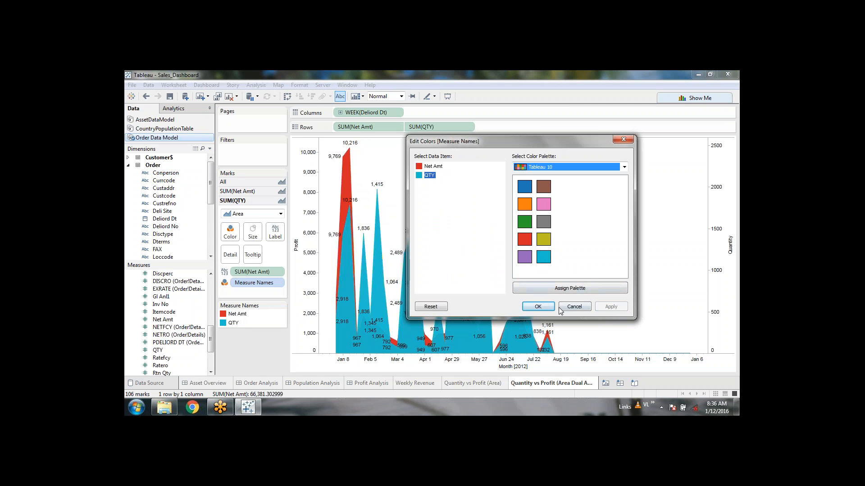
click(539, 307)
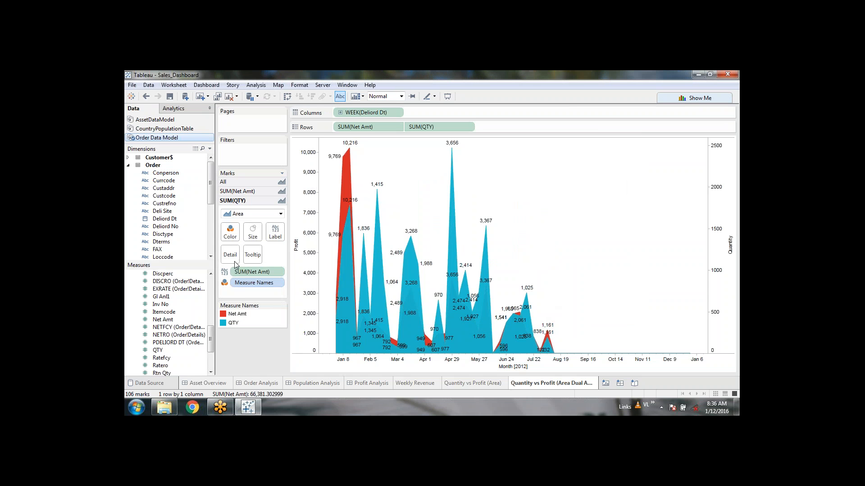
Step: Set the transparency of the cyan SUM(QTY) area to 81%
click(230, 232)
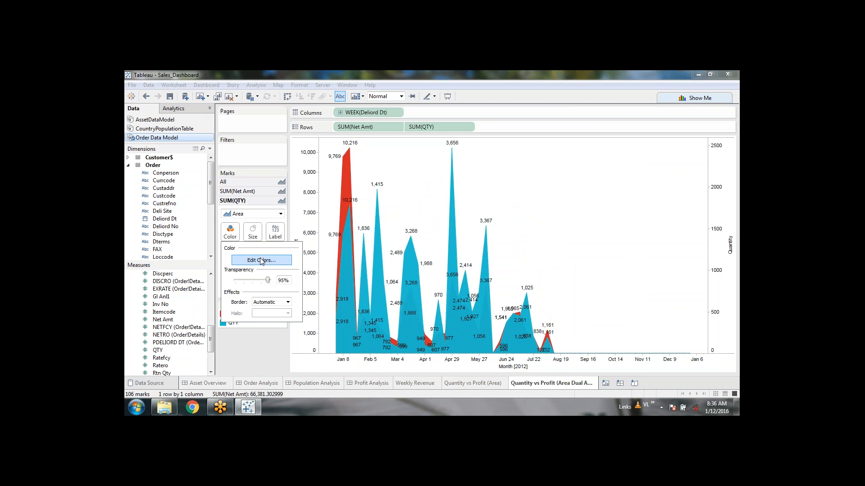
drag(268, 281, 263, 281)
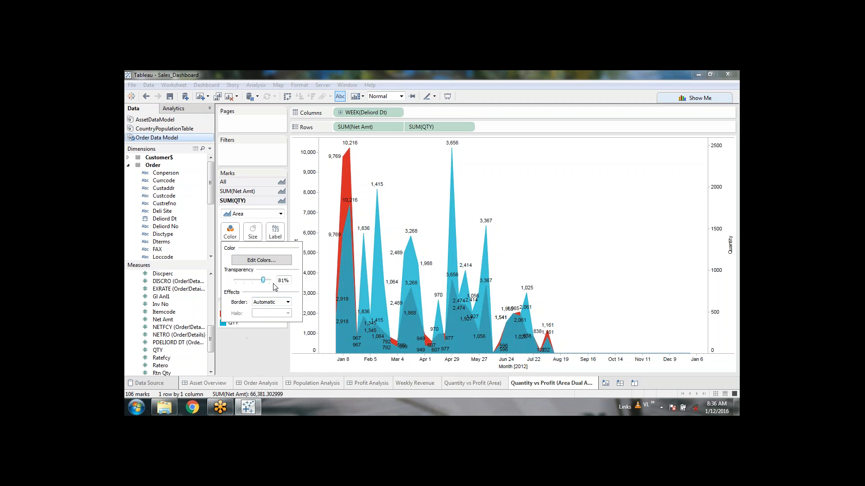
Step: Set the color transparency of the SUM(Net Amt) area to 81% and save the workbook
click(269, 350)
click(249, 193)
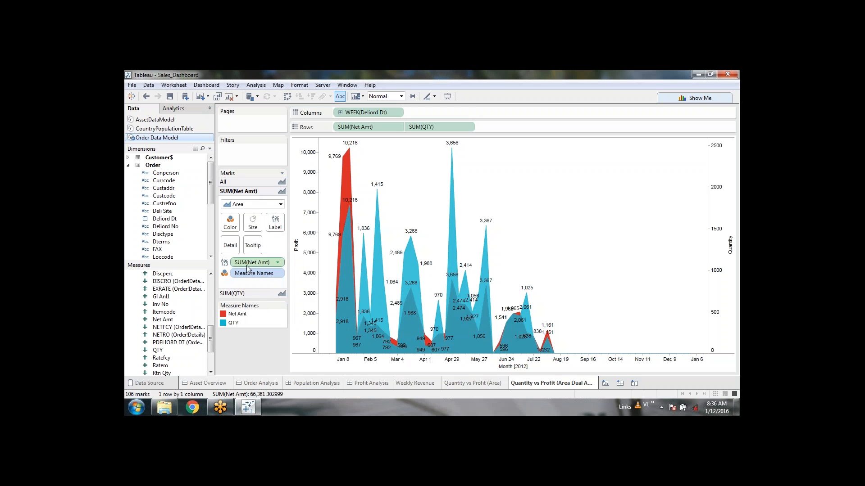
click(230, 228)
drag(260, 271, 269, 274)
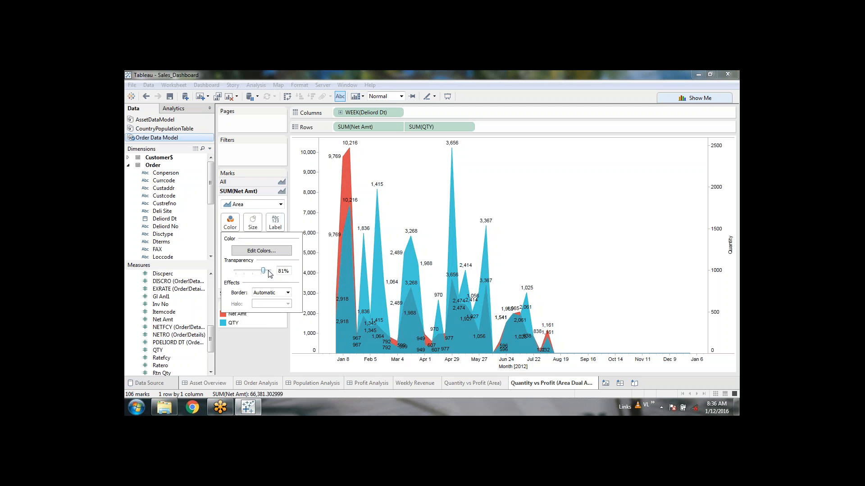
drag(269, 273, 268, 275)
click(256, 351)
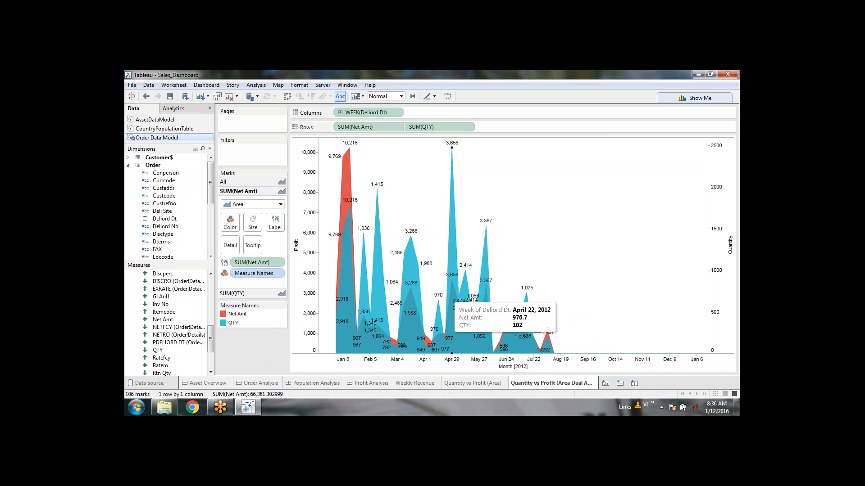
mouse_move(350, 233)
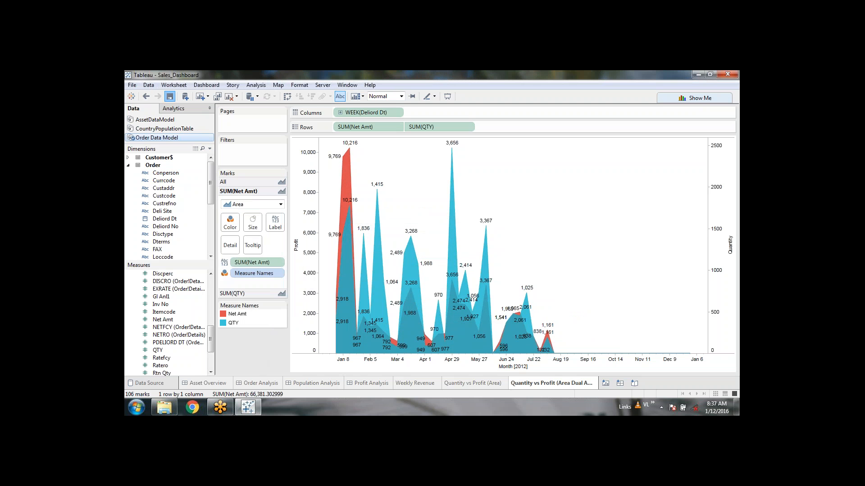
click(170, 96)
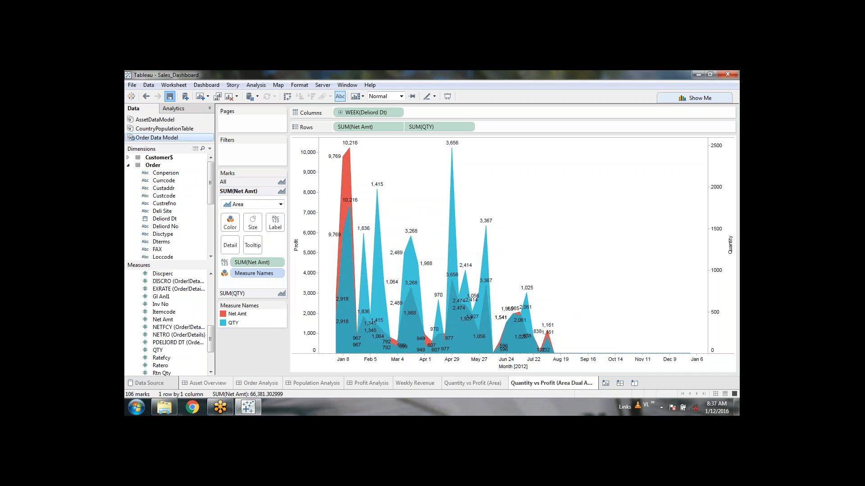
Step: On the Quantity vs Profit (Area) sheet, add the Avg Cost and EXRATE (Order!Details) measures as additional area rows
click(474, 385)
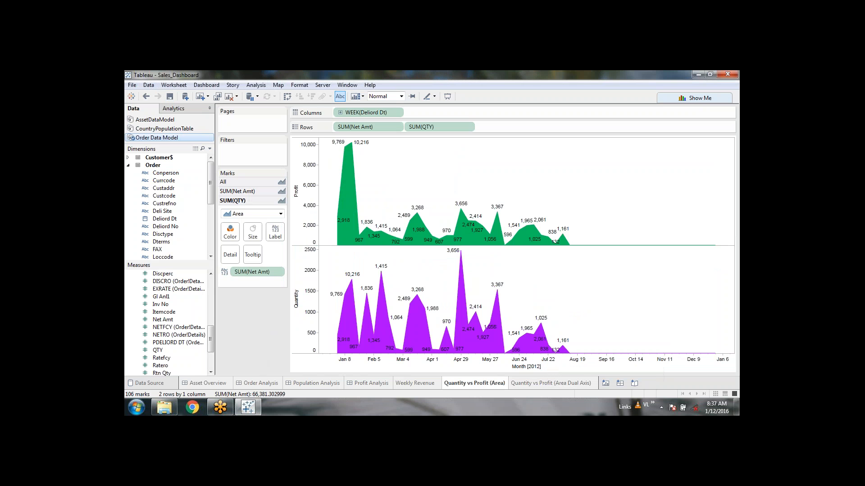
drag(208, 341, 234, 331)
double_click(165, 290)
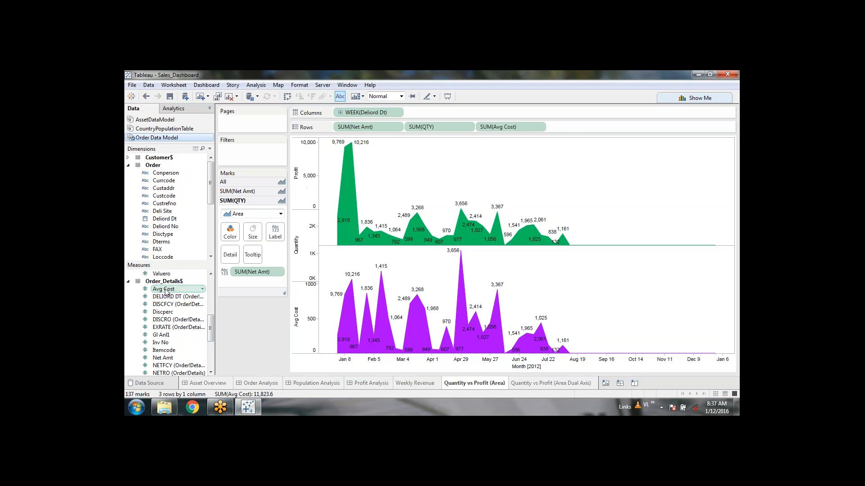
double_click(183, 328)
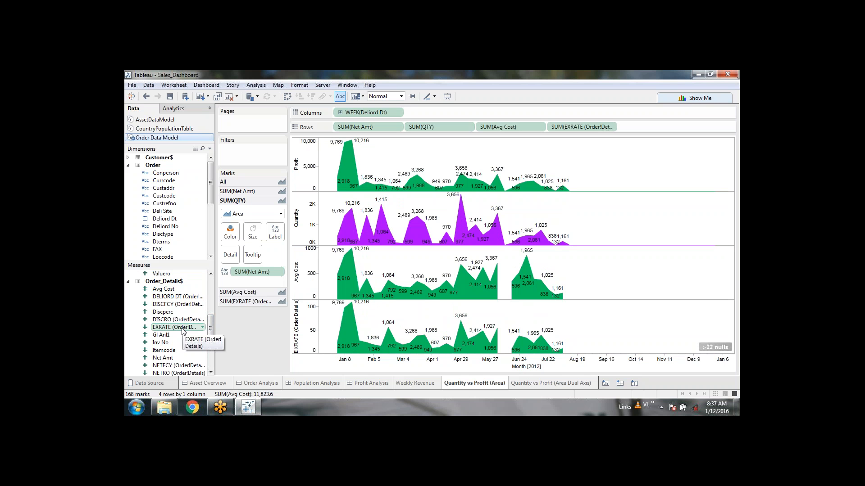
Step: Change the title of the EXRATE (Order!Details) axis to Extra Cost
right_click(296, 336)
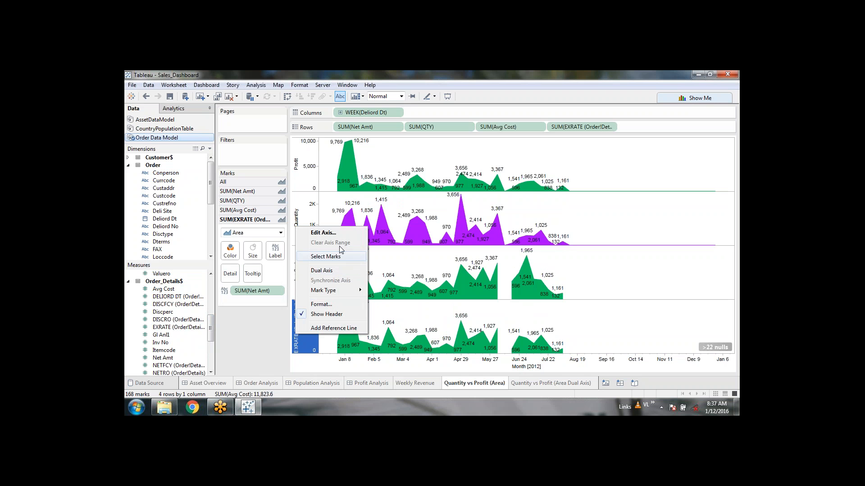
click(333, 233)
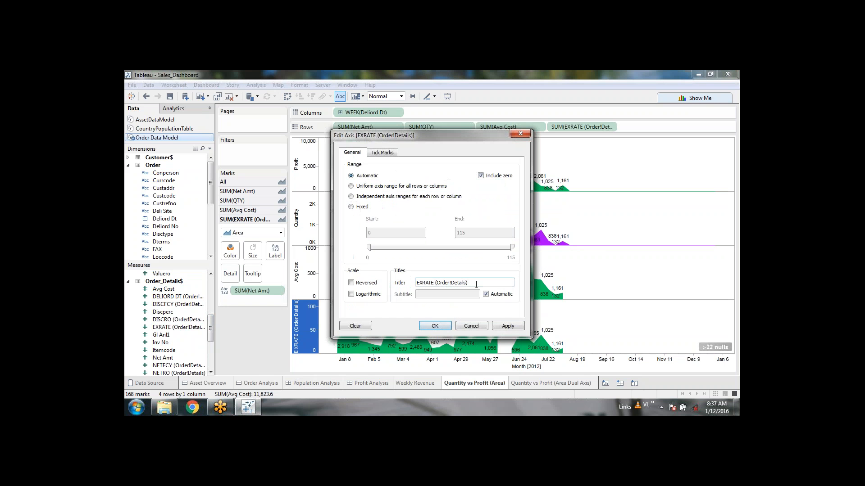
triple_click(476, 285)
text(Extra Cost)
click(434, 326)
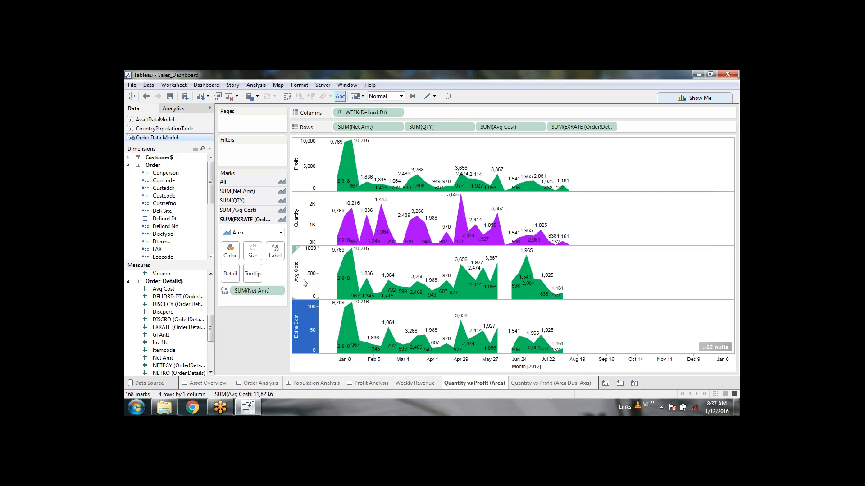
Step: Recolor the Extra Cost area, trying a dark blue and settling on a medium blue
click(246, 352)
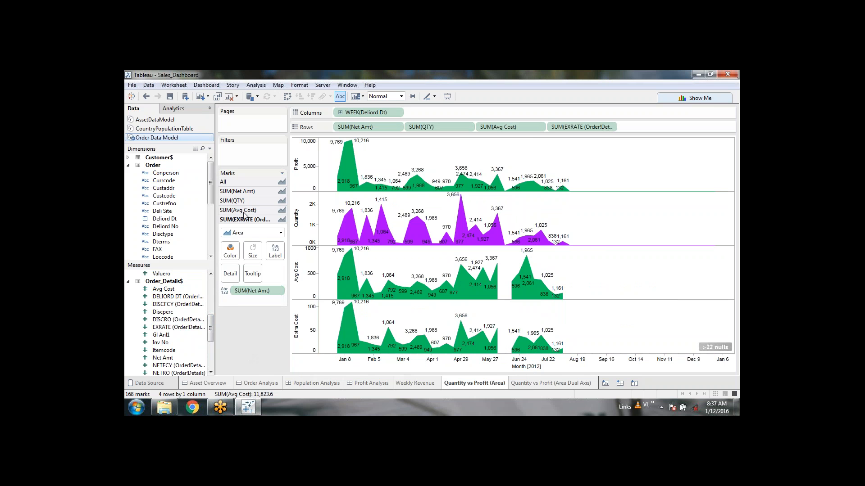
click(230, 251)
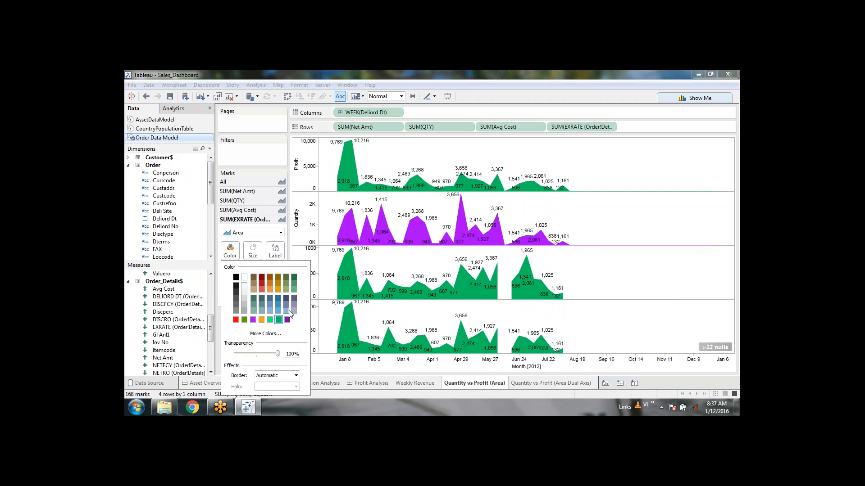
click(278, 298)
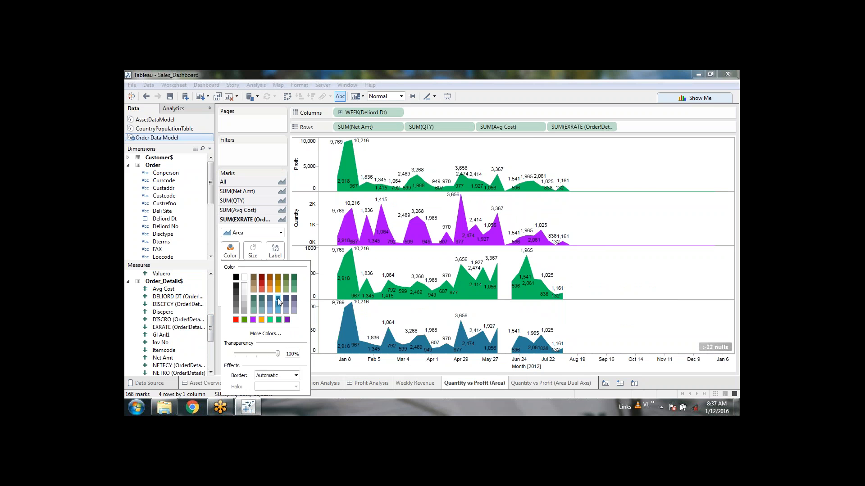
click(279, 303)
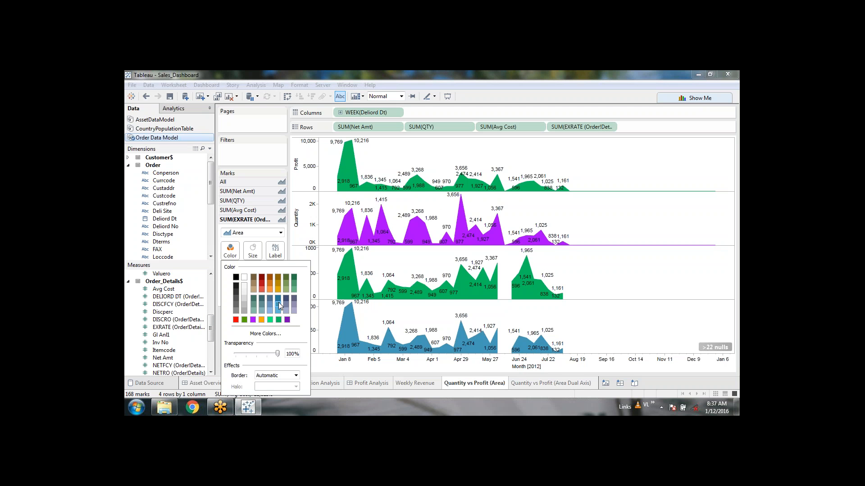
click(221, 313)
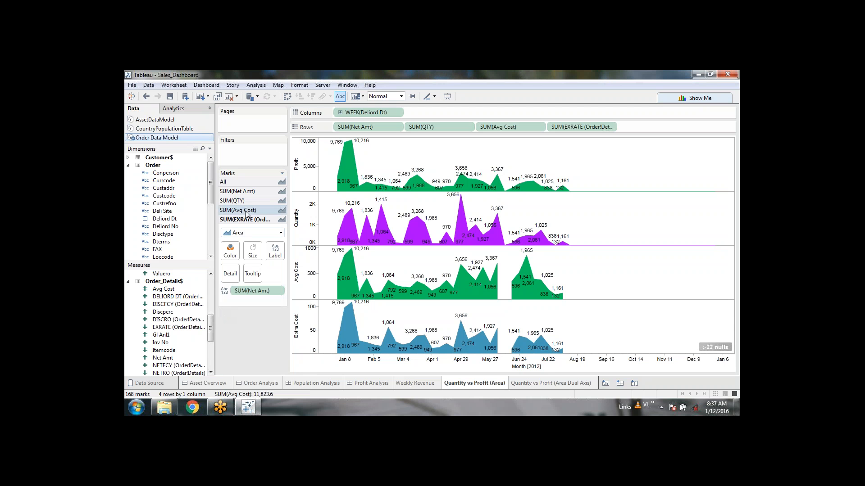
Step: Recolor the SUM(Avg Cost) area, trying grey-green shades and settling on orange from the basic colors
click(239, 210)
click(230, 241)
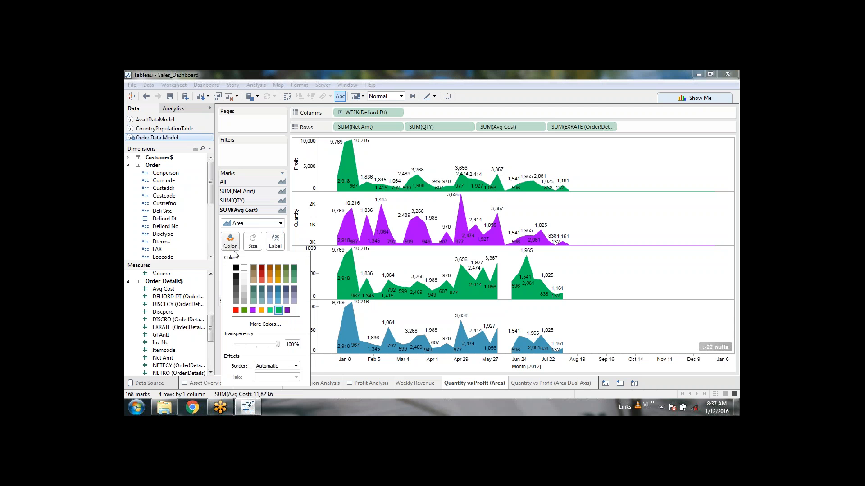
click(255, 287)
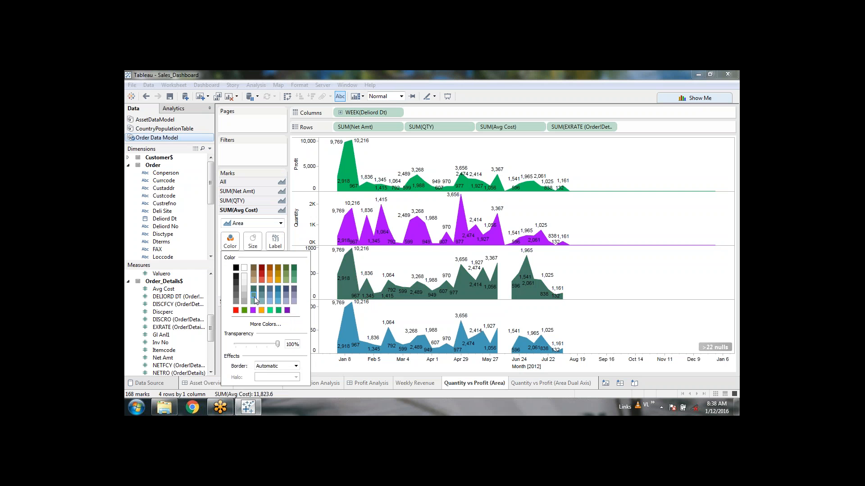
click(254, 297)
click(254, 300)
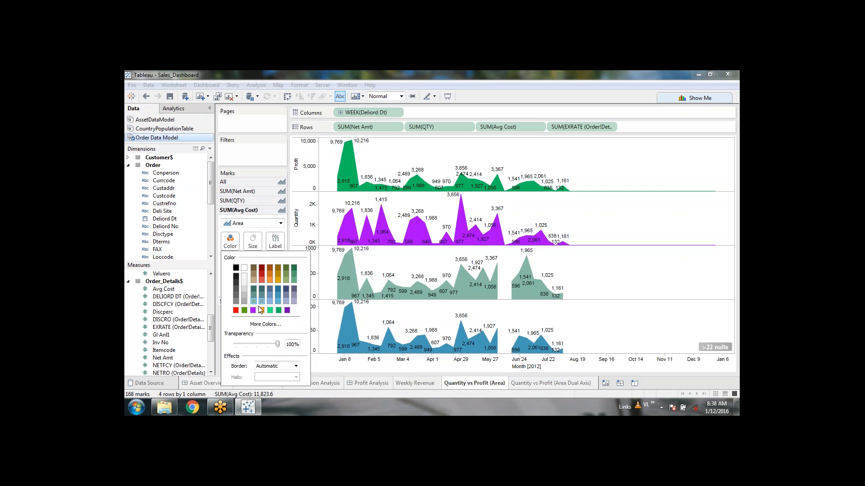
click(253, 325)
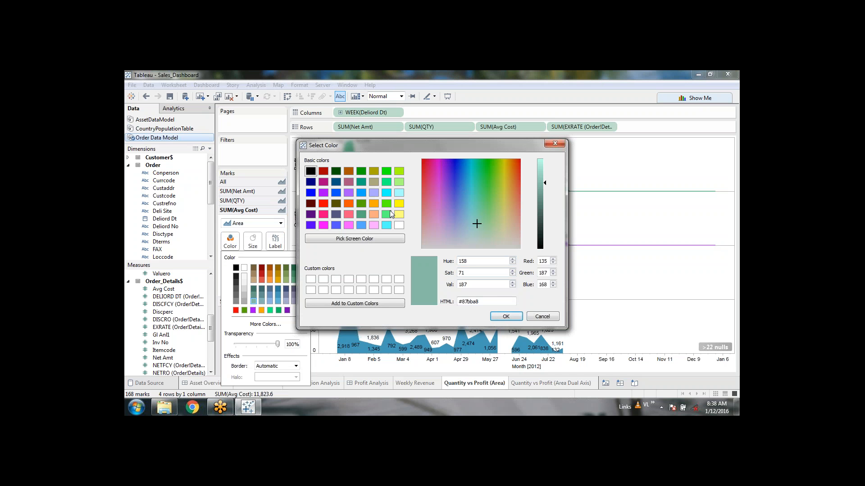
click(375, 204)
click(506, 316)
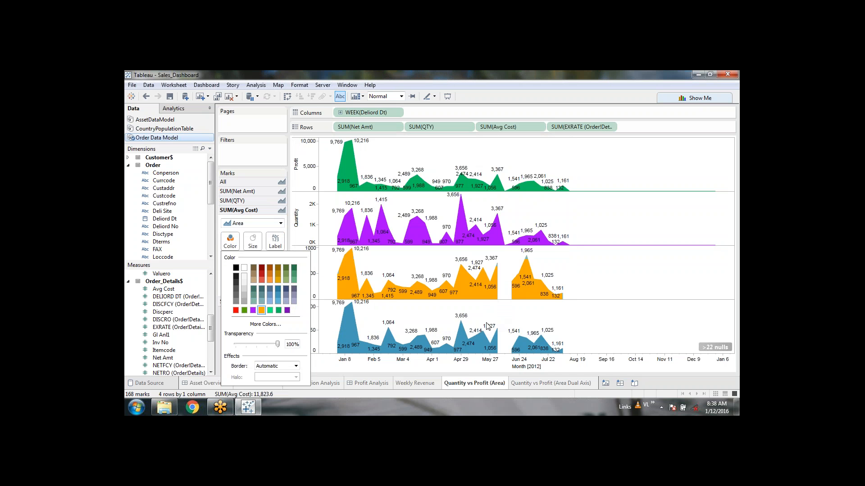
click(491, 107)
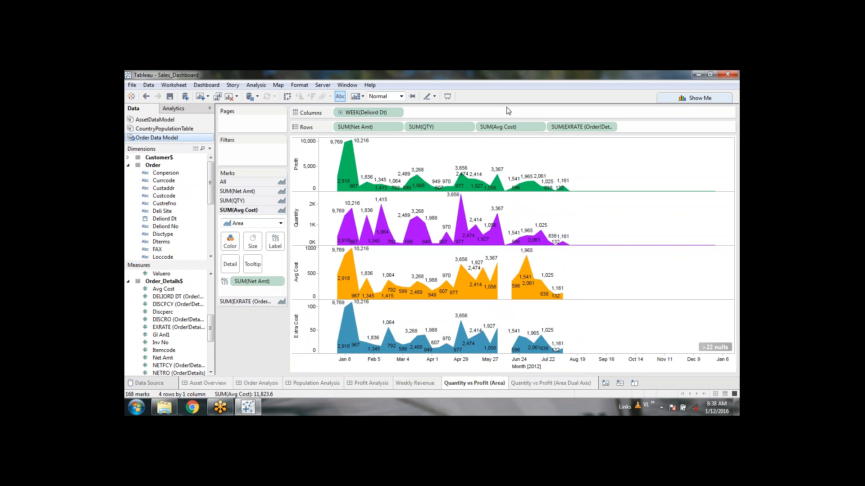
Step: Compare the Weekly Revenue, Quantity vs Profit (Area) and Quantity vs Profit (Area Dual Axis) sheets
click(417, 388)
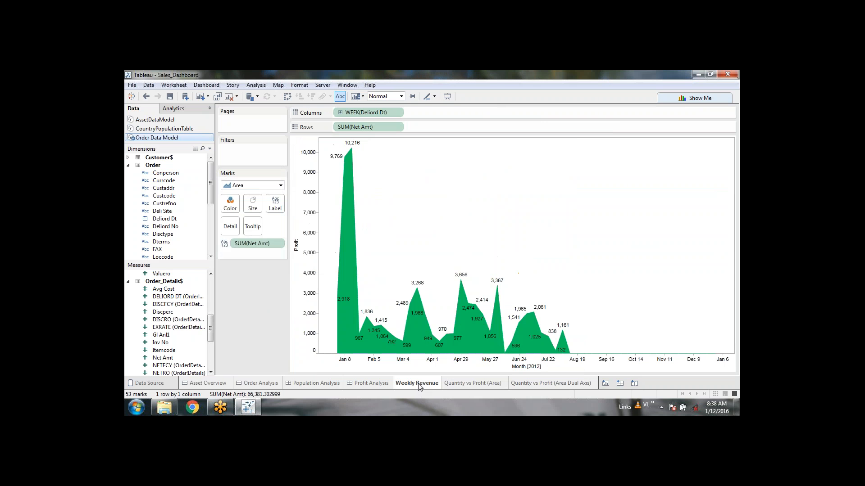
click(472, 386)
click(527, 387)
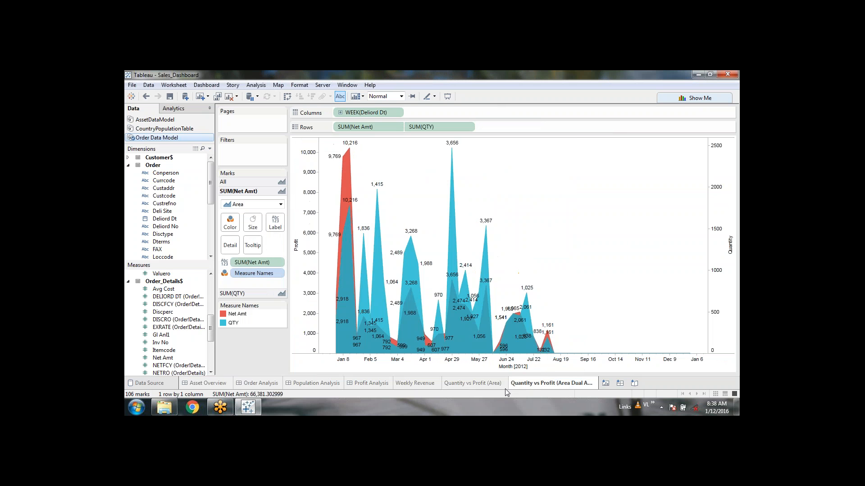
click(471, 387)
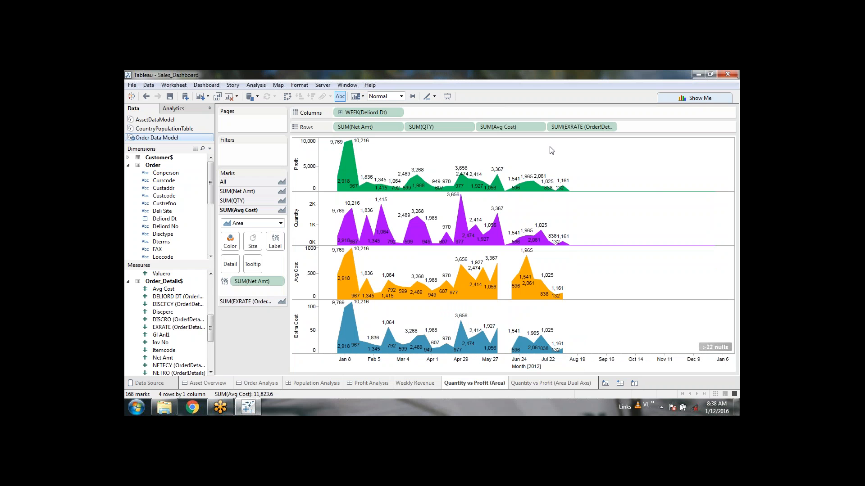
Step: Try the four-measure area chart with its rows and columns swapped, and swap them back
click(718, 98)
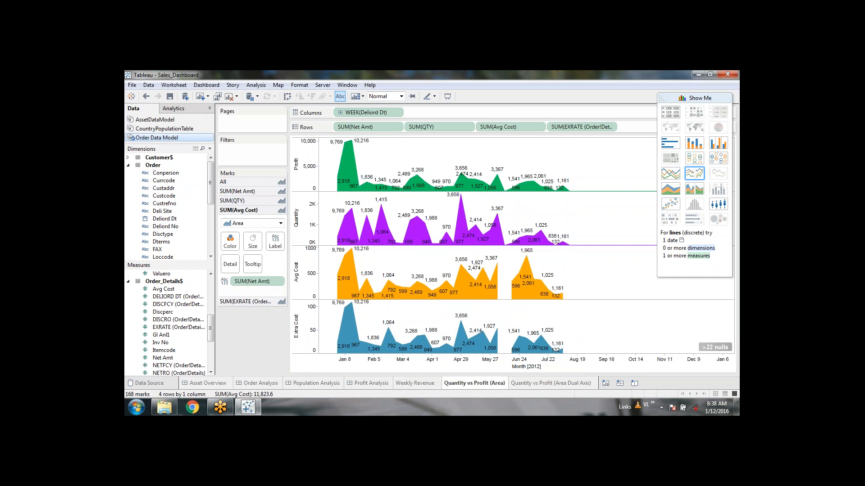
click(287, 96)
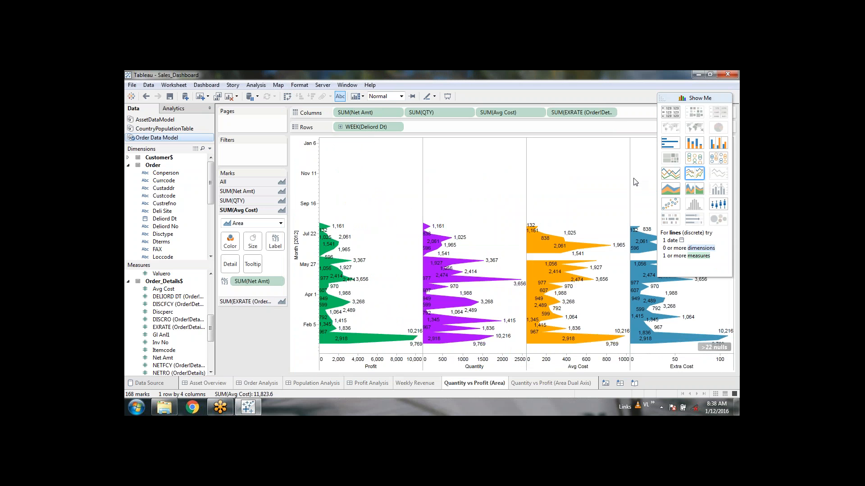
click(288, 97)
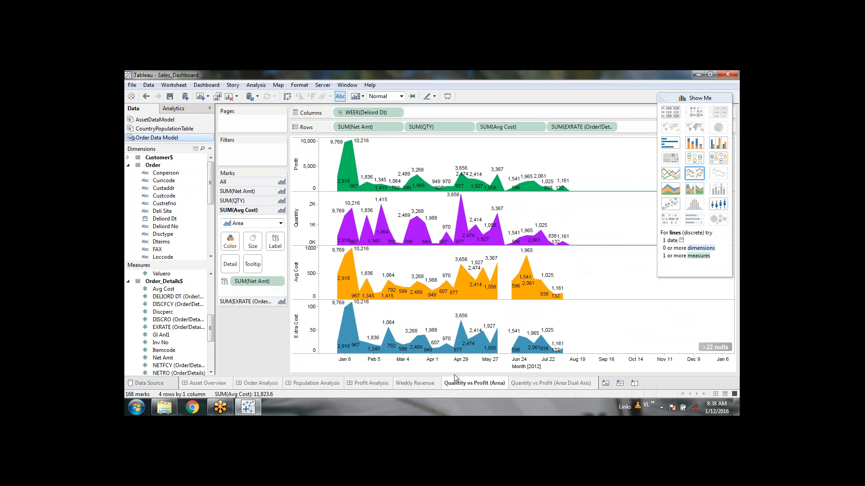
Step: Review the Weekly Revenue sheet and the two Quantity vs Profit sheets again, with the chart suggestions hidden
click(425, 385)
click(532, 384)
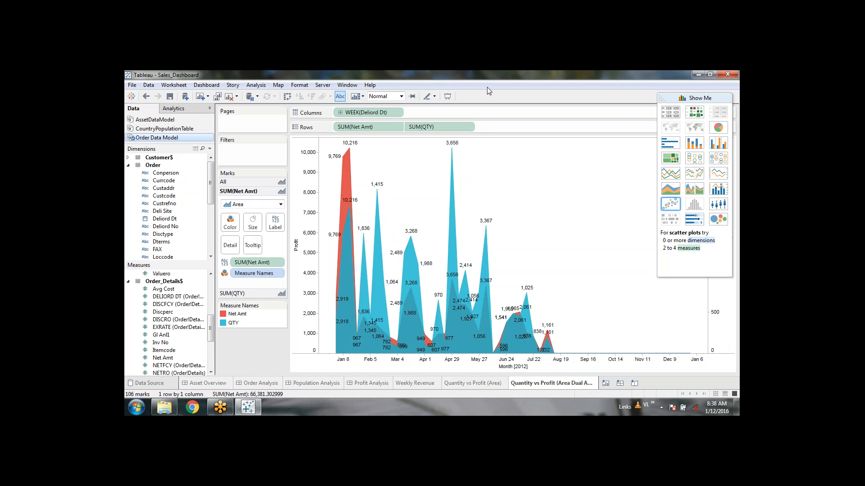
click(701, 99)
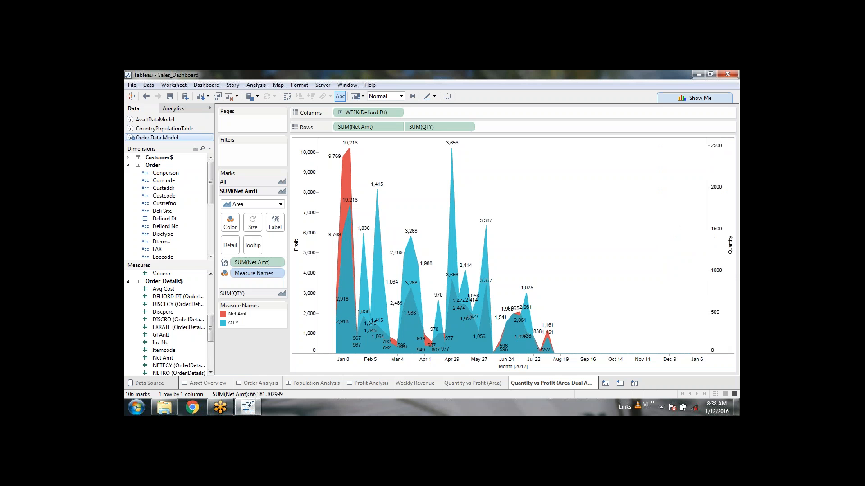
click(481, 387)
click(557, 388)
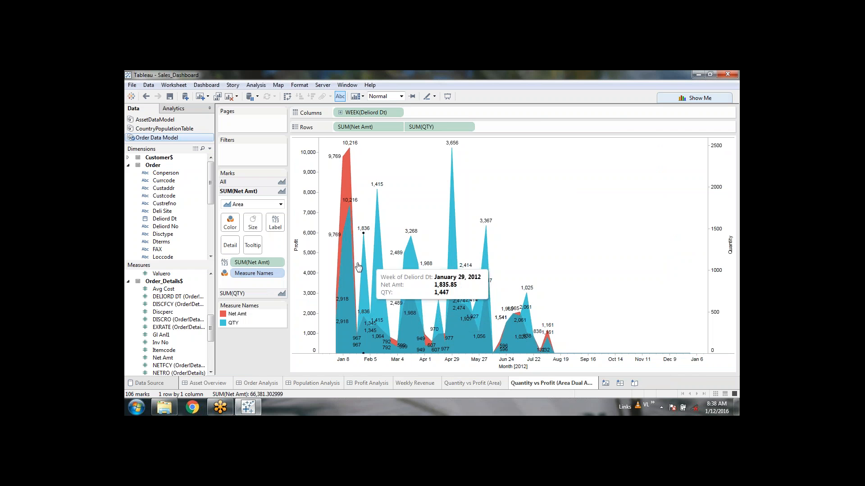
Step: Duplicate the Quantity vs Profit (Area) sheet and rename the copy Qty vs Profit vs Avg Cost vs Extra
click(474, 385)
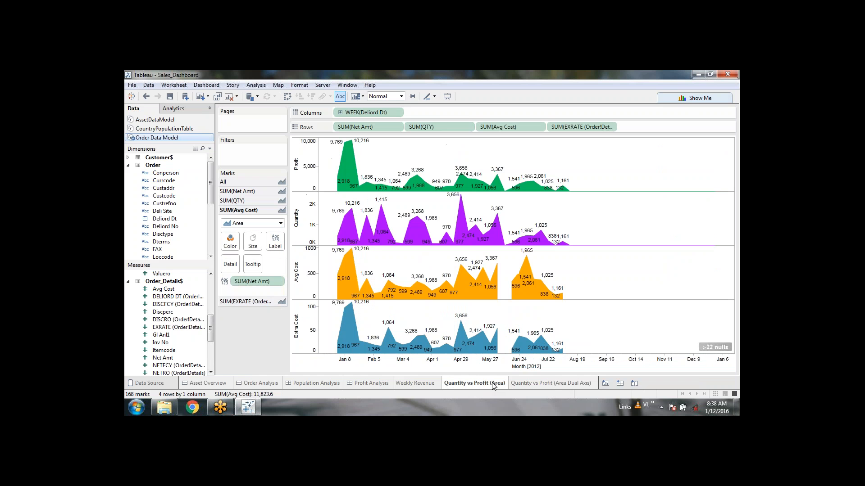
right_click(474, 387)
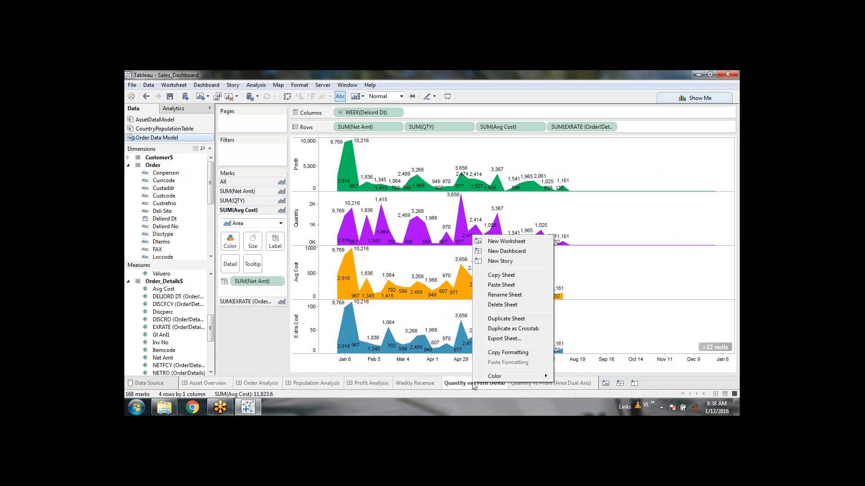
click(517, 319)
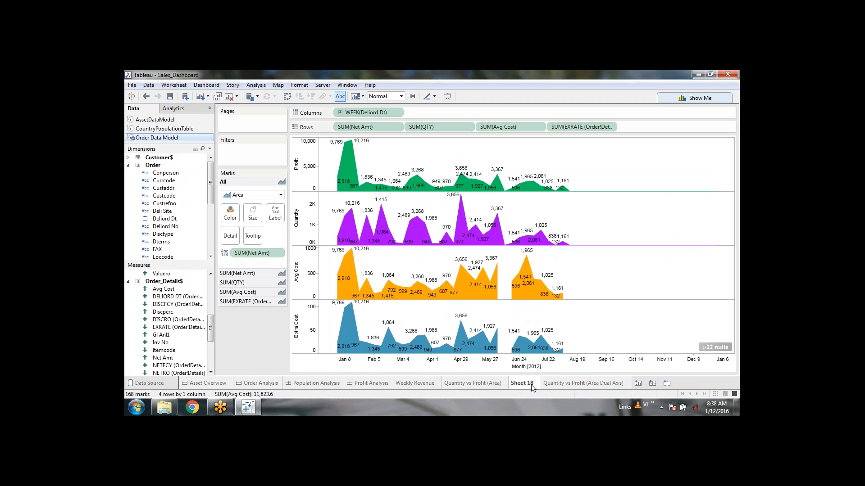
double_click(532, 388)
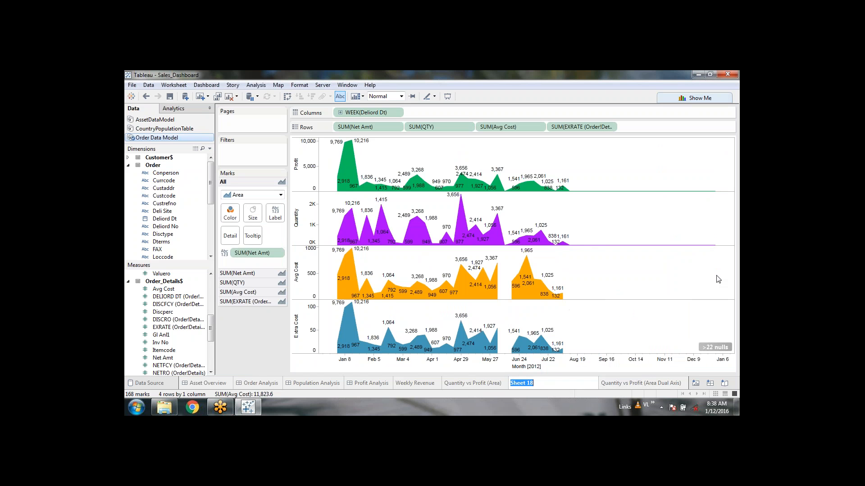
text(Q)
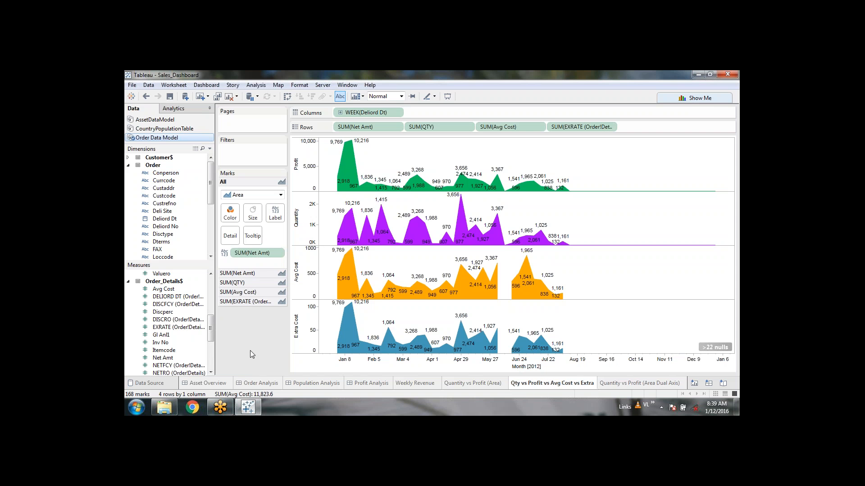
Step: On the Qty vs Profit vs Avg Cost vs Extra sheet, make SUM(QTY) and SUM(EXRATE) dual axes with their neighbouring measures
click(484, 383)
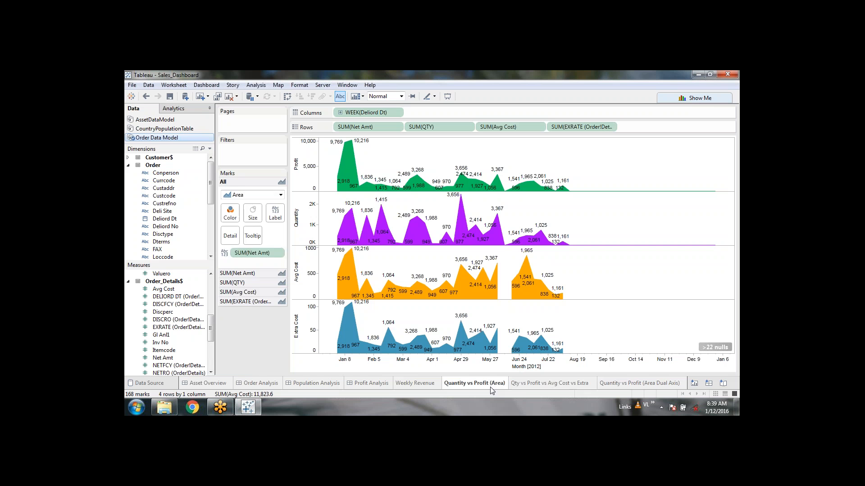
click(534, 383)
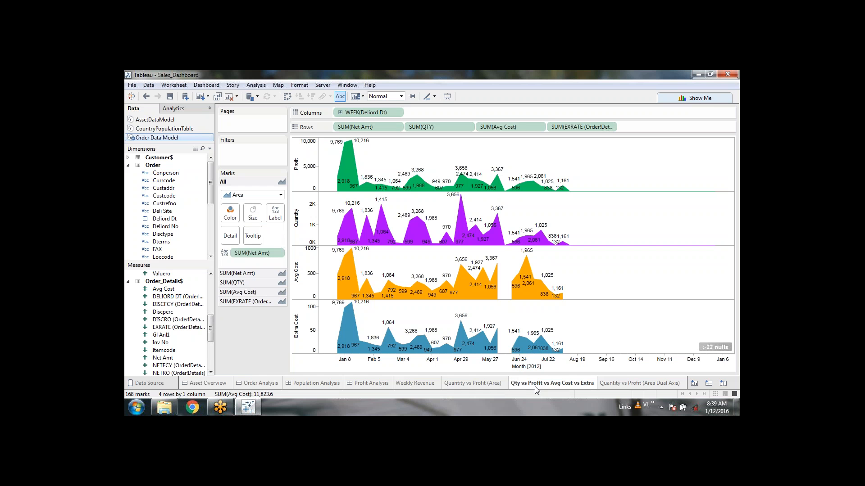
click(468, 127)
click(449, 295)
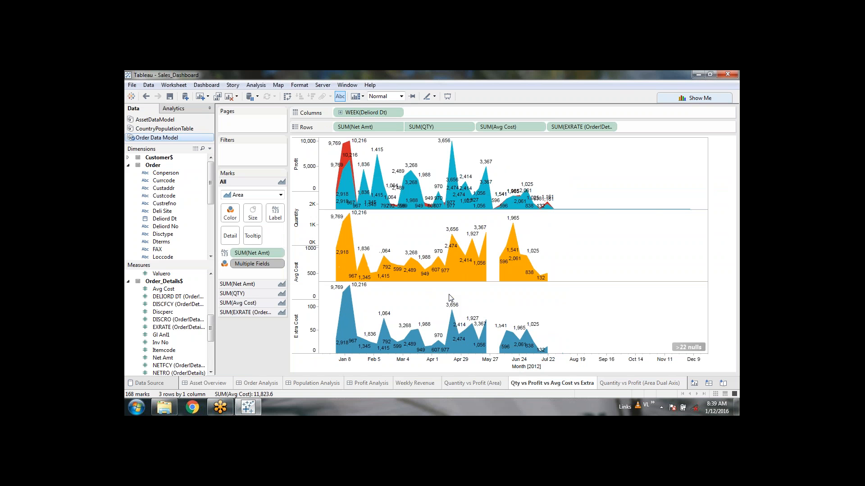
click(610, 127)
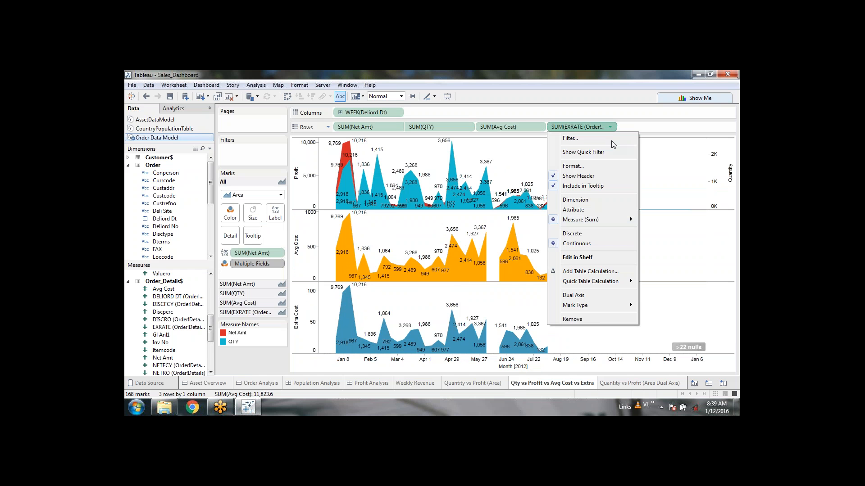
click(584, 295)
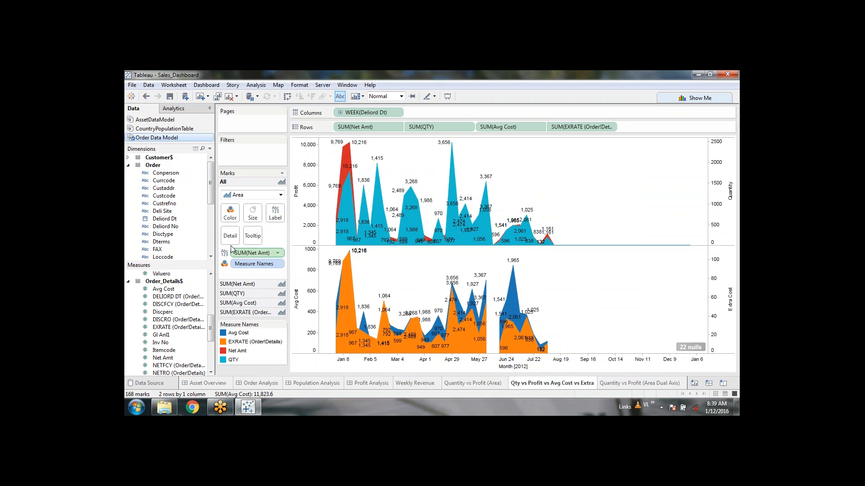
Step: Set the color transparency of all area marks to 87%
click(230, 214)
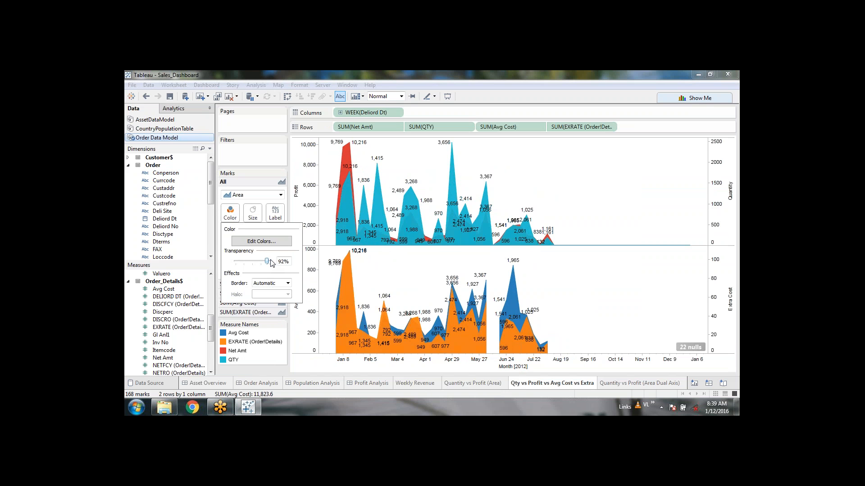
drag(271, 263, 266, 261)
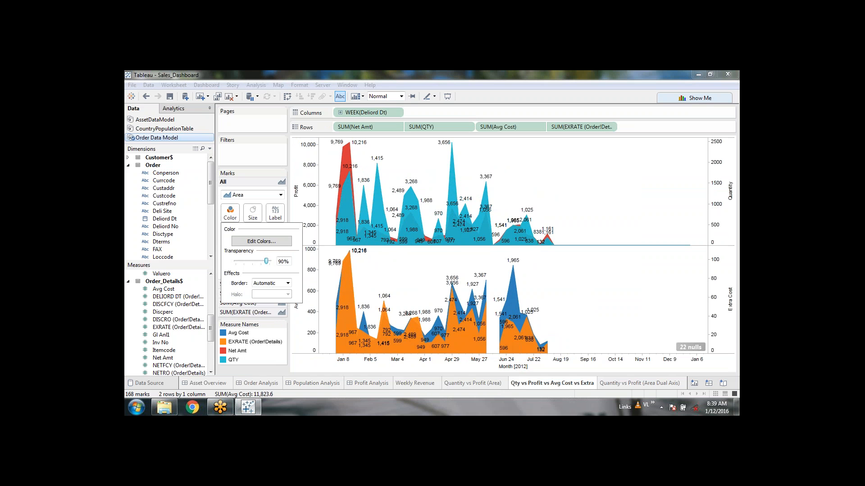
click(498, 104)
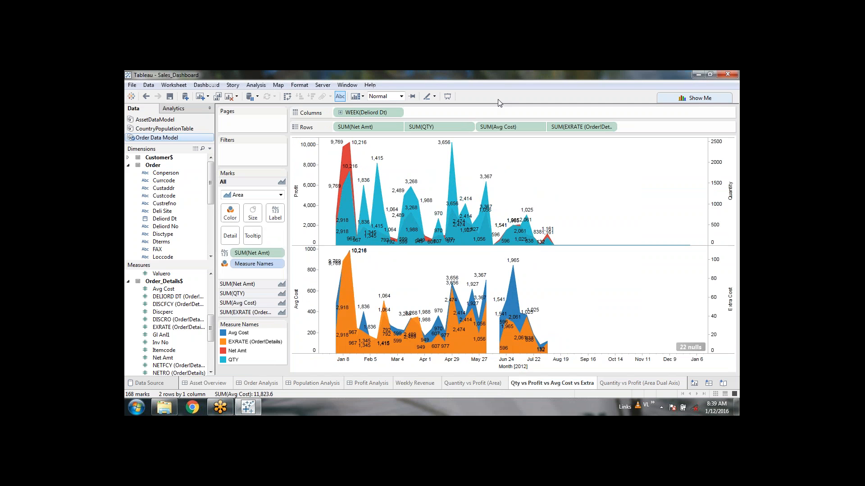
click(230, 212)
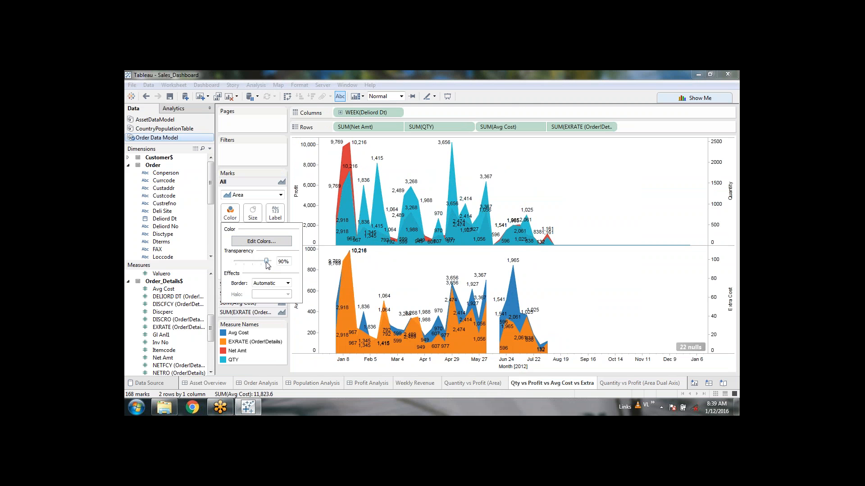
drag(266, 263, 262, 262)
click(232, 214)
click(523, 182)
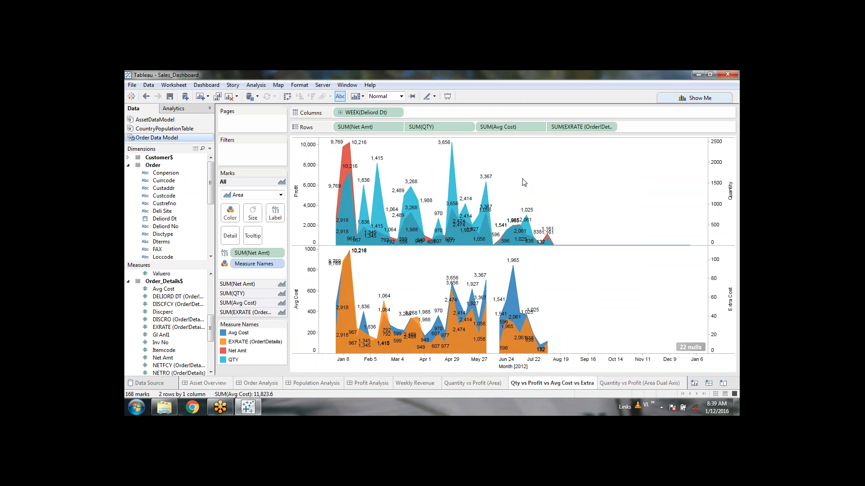
click(232, 216)
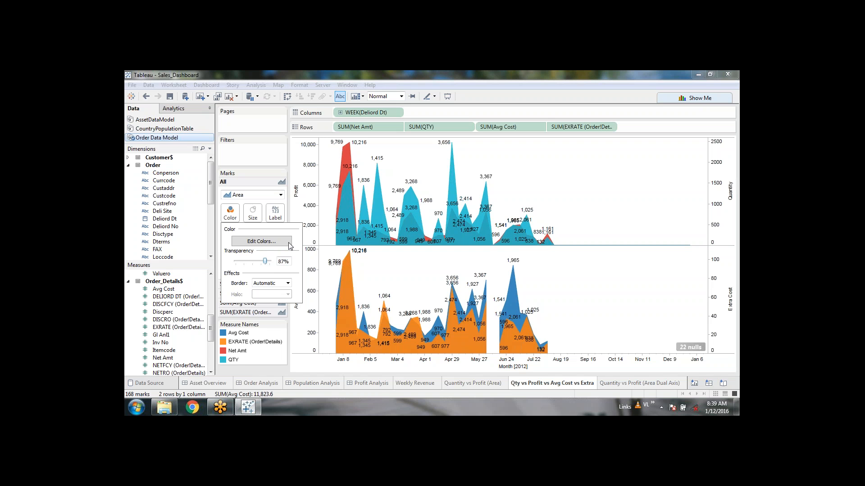
click(502, 93)
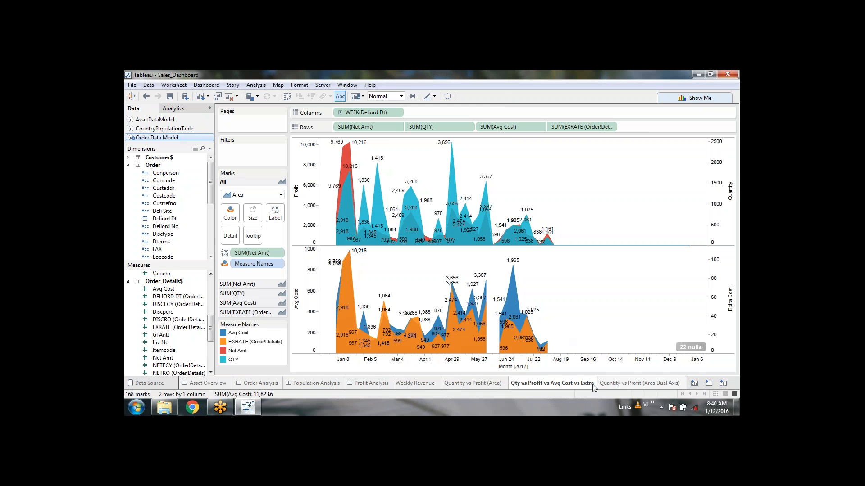
Step: Look over the Profit Analysis dashboard for reference and create a new blank dashboard
click(370, 384)
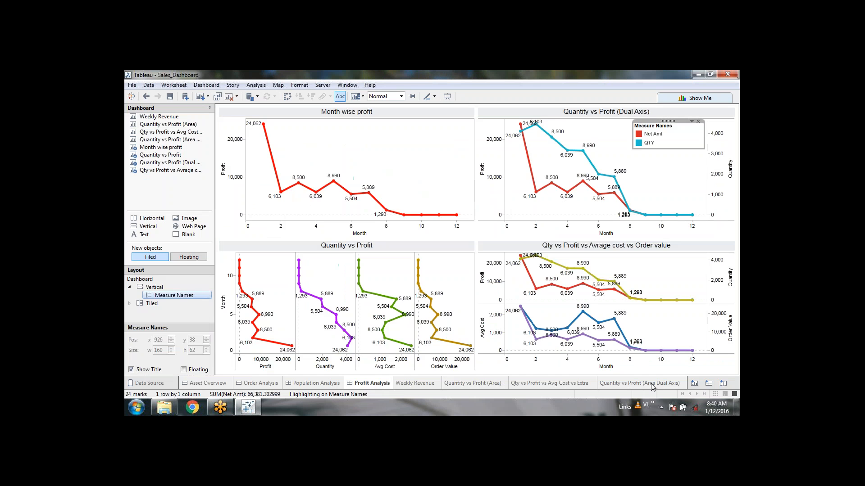
click(707, 384)
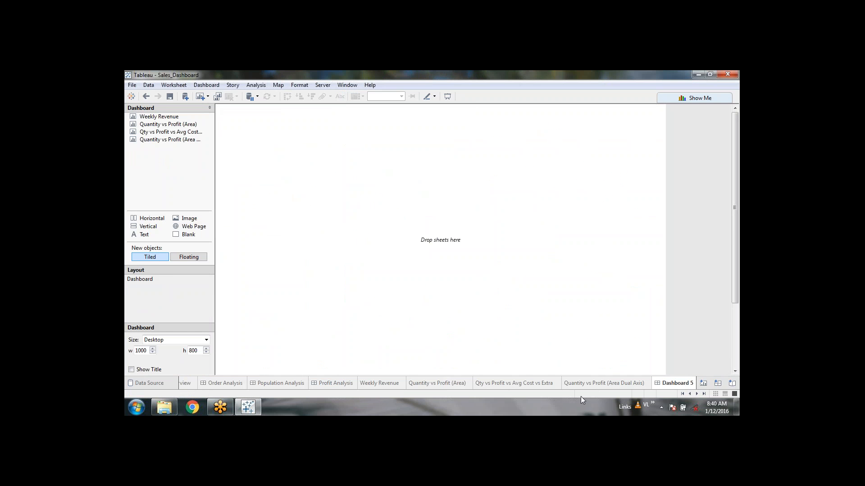
Step: Review the Quantity vs Profit (Area) and Qty vs Profit vs Avg Cost vs Extra sheets, including the latter's label options
click(444, 387)
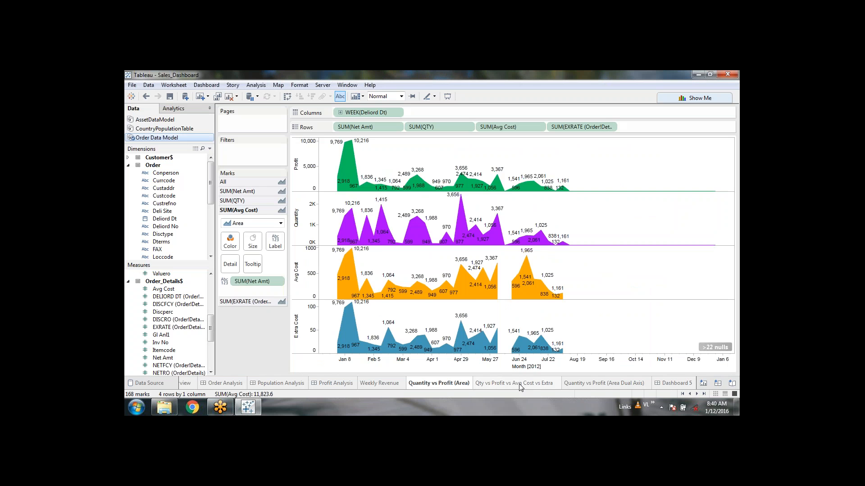
click(520, 386)
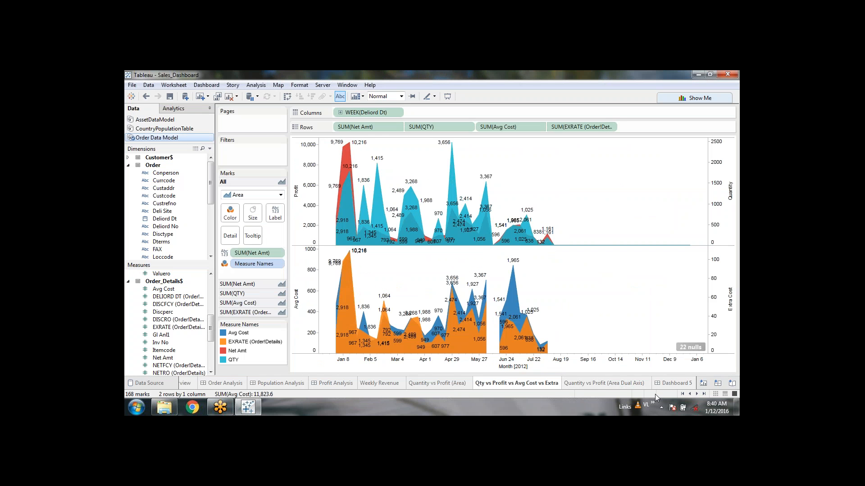
mouse_move(651, 385)
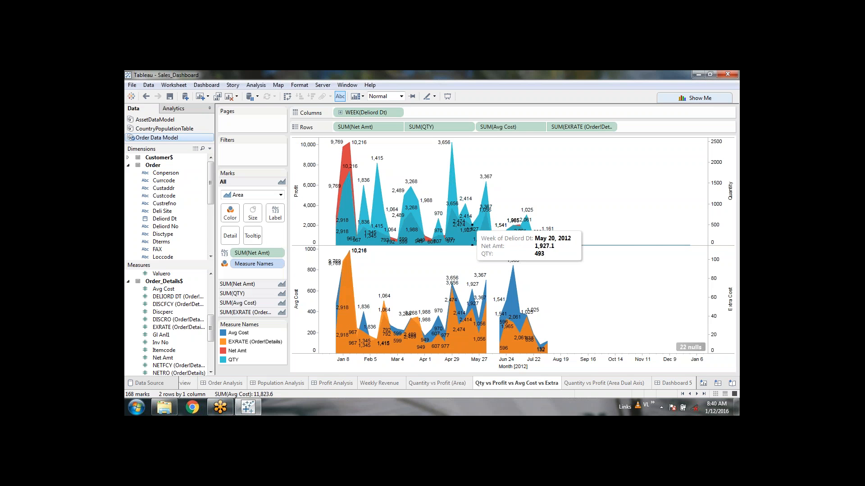
click(276, 214)
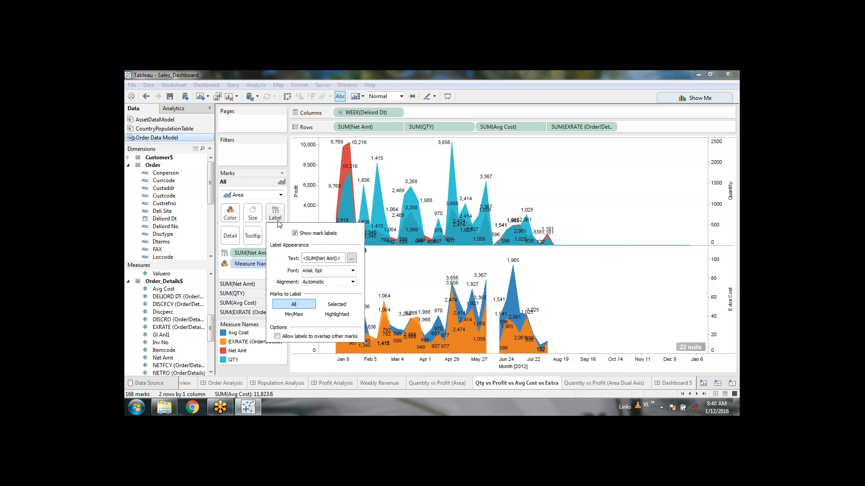
click(513, 83)
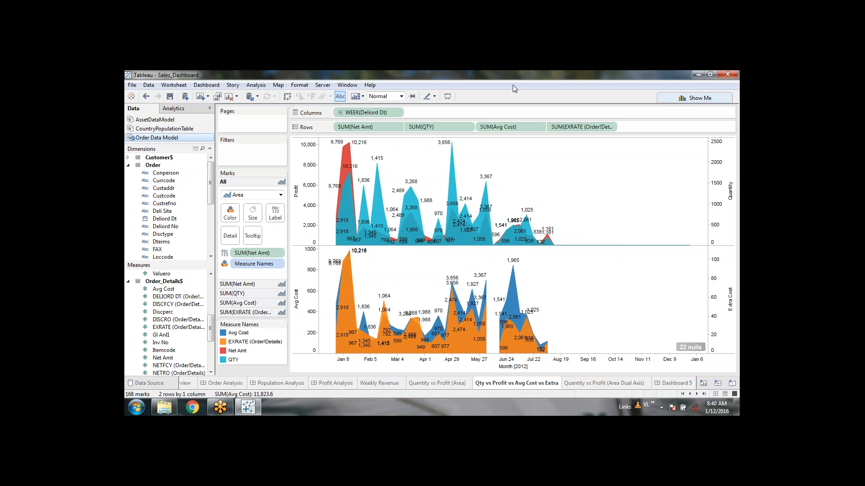
mouse_move(412, 191)
mouse_move(398, 246)
Step: Arrange Weekly Revenue, Quantity vs Profit (Area Dual Axis), Quantity vs Profit (Area) and Qty vs Profit vs Avg Cost vs Extra two-by-two on the new dashboard
click(678, 384)
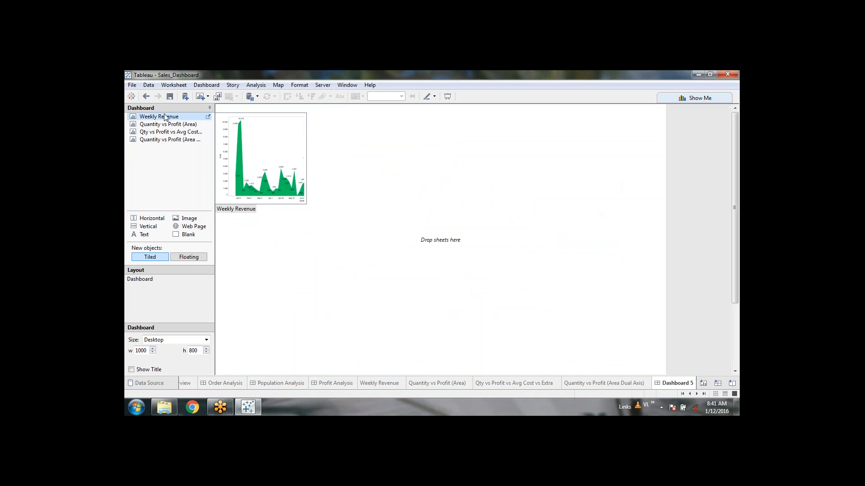
drag(164, 115, 256, 133)
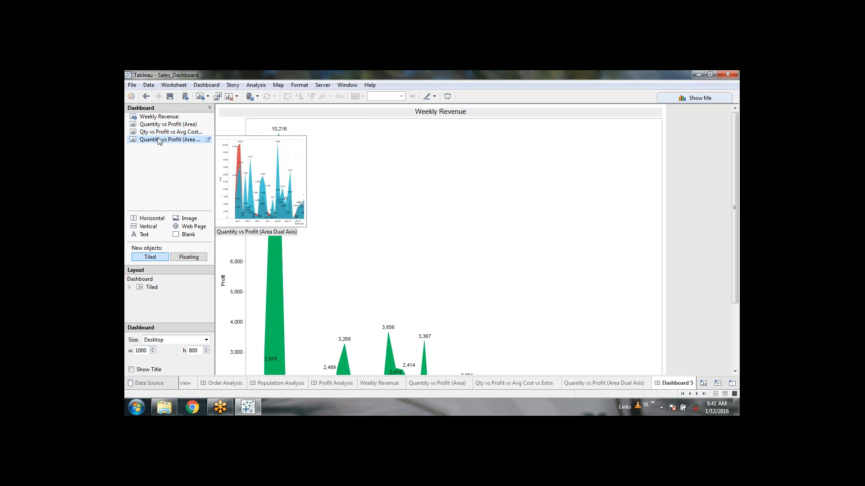
drag(158, 141, 526, 277)
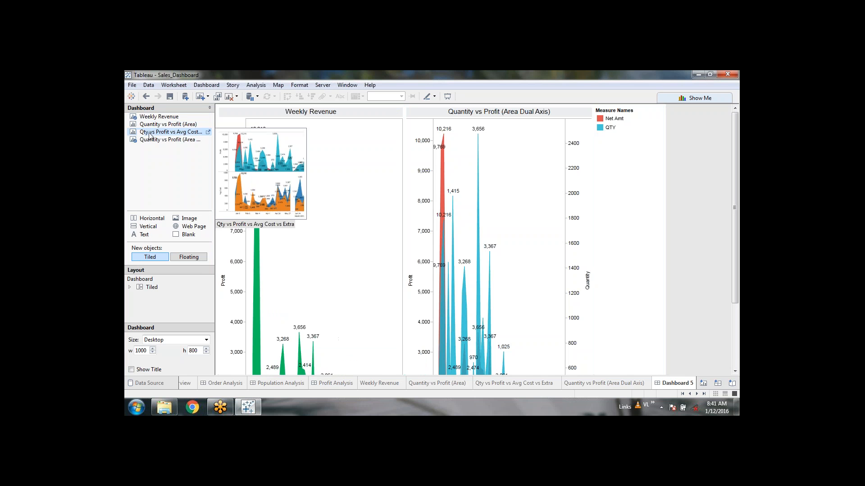
drag(154, 128, 305, 358)
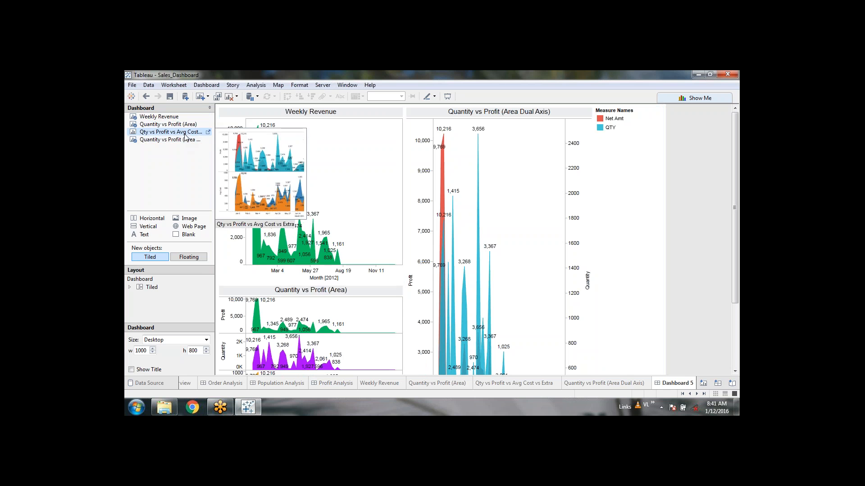
mouse_move(185, 132)
mouse_down()
mouse_move(498, 353)
mouse_move(514, 350)
mouse_up()
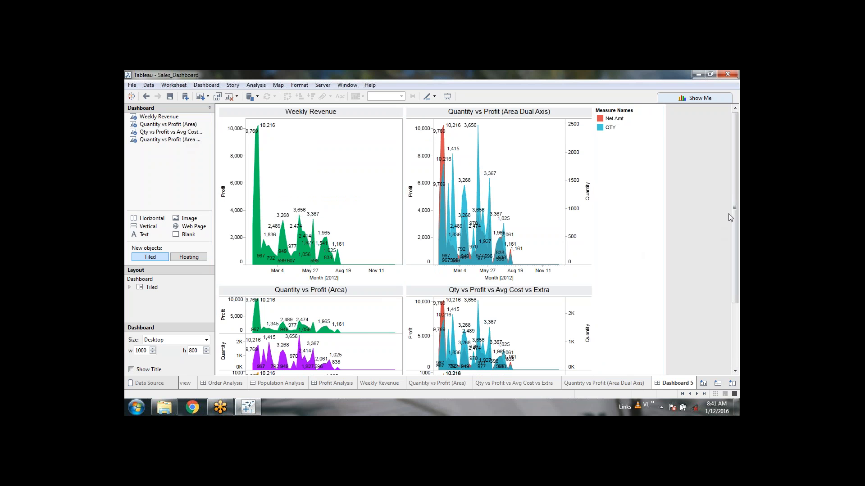
Step: Float the Measure Names legend and place it over the empty part of the Quantity vs Profit (Area Dual Axis) chart at x 784, y 65
mouse_move(734, 221)
mouse_down()
mouse_move(739, 321)
mouse_move(736, 214)
mouse_up()
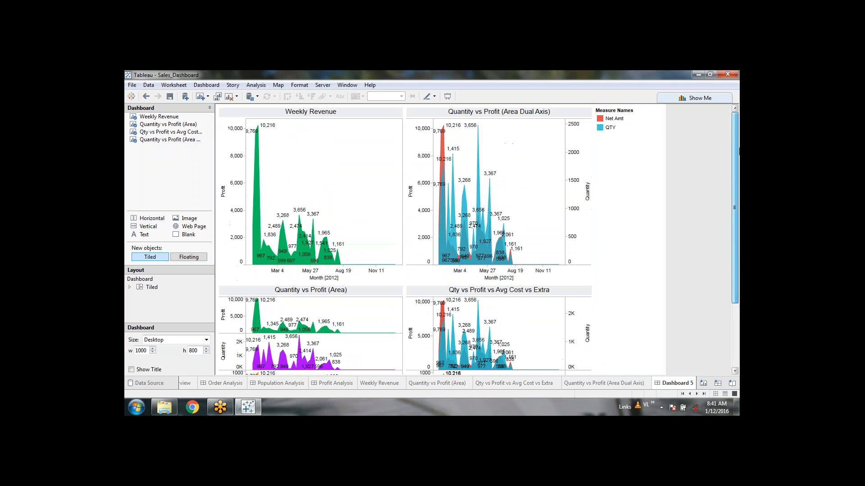
click(649, 108)
click(651, 107)
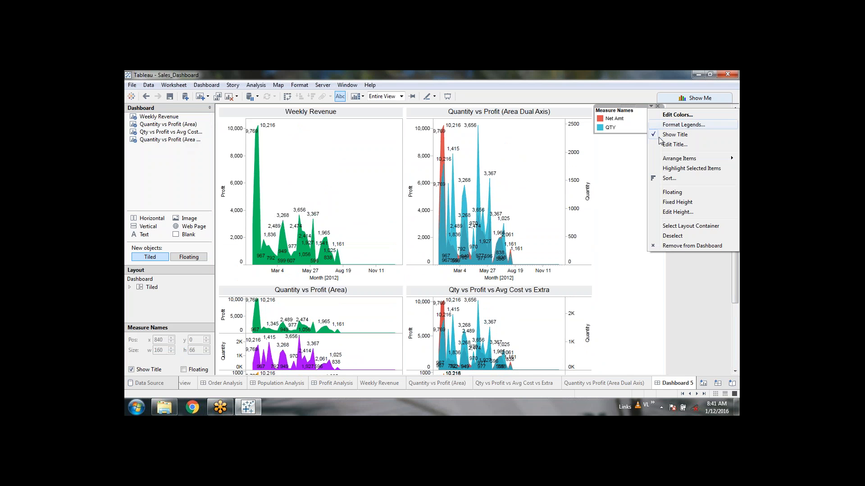
click(667, 191)
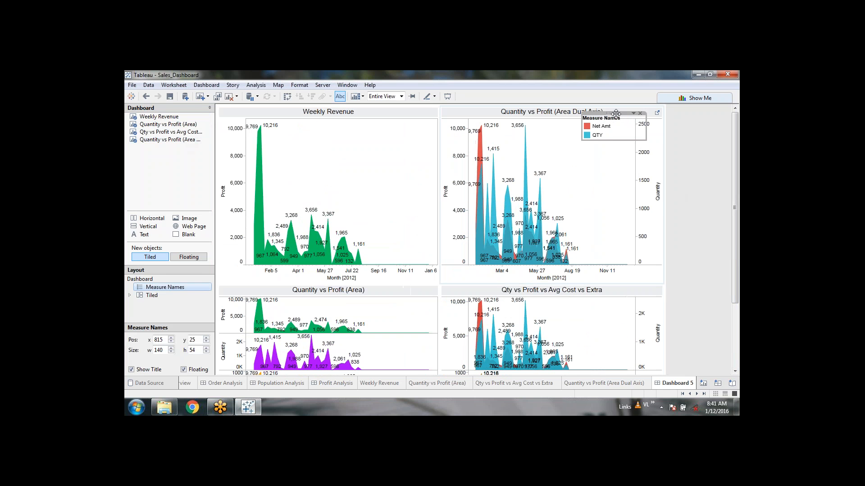
drag(608, 136, 602, 134)
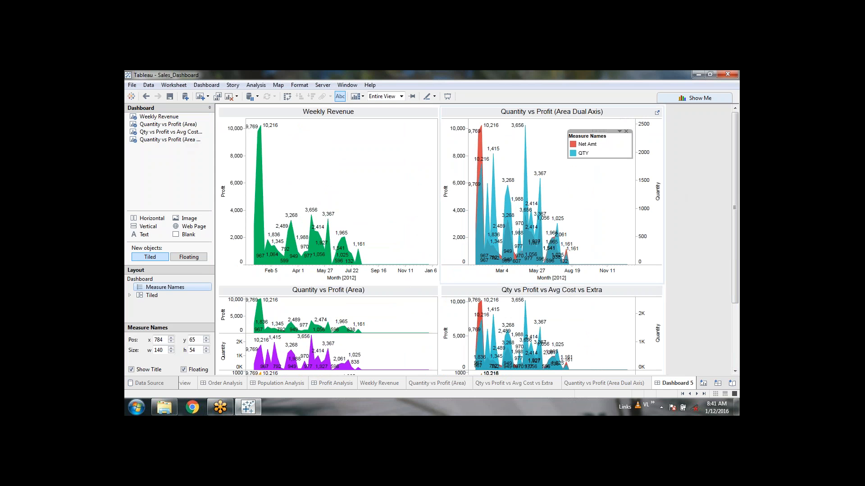
Step: Turn on highlighting of selected items for the Measure Names legend and highlight Net Amt and QTY in turn
click(619, 131)
click(653, 195)
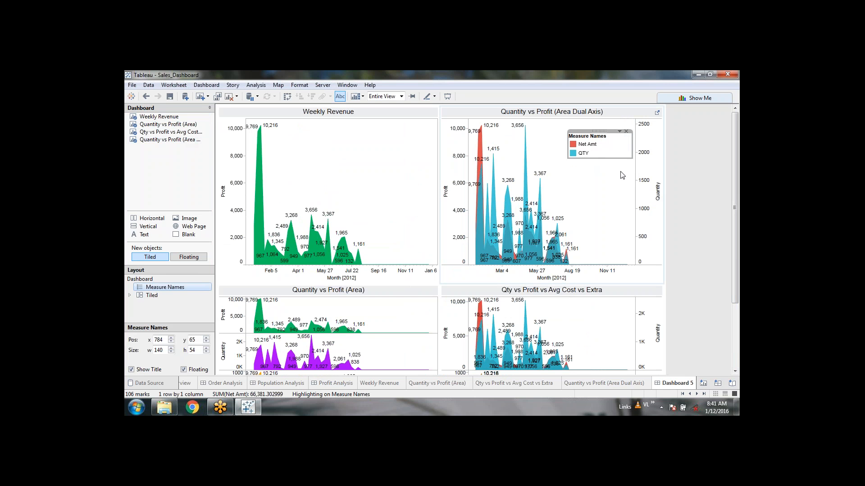
click(586, 144)
click(585, 153)
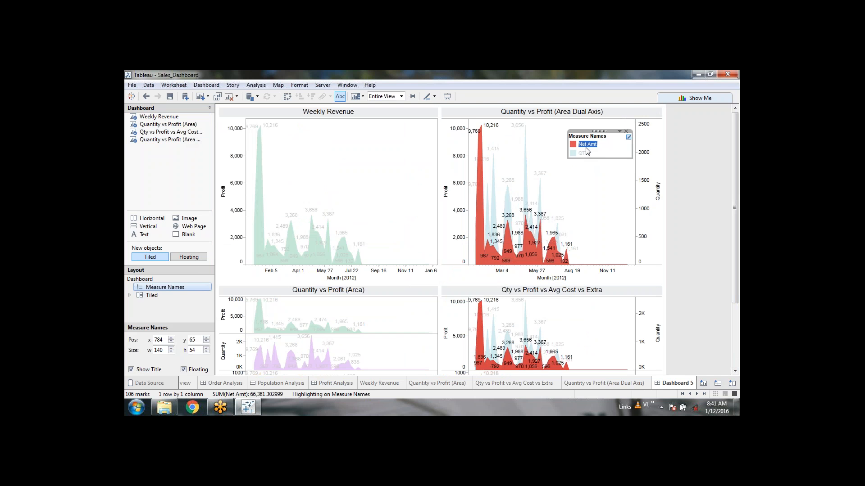
Step: Clear the Net Amt highlighting from the dashboard charts, leaving the Measure Names colors as they are
click(587, 144)
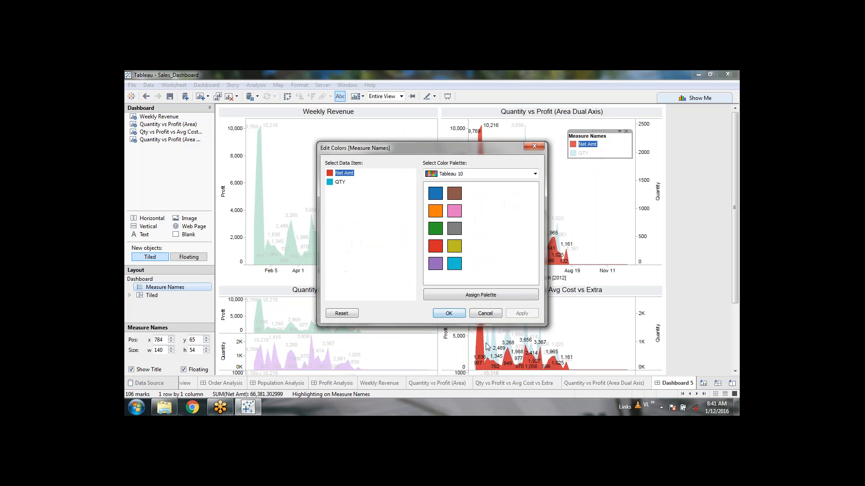
click(486, 311)
click(707, 283)
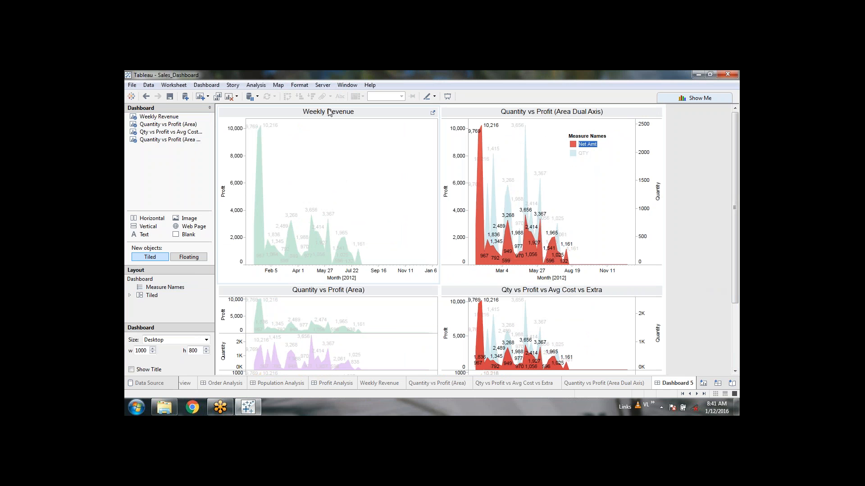
click(329, 113)
click(352, 141)
click(710, 206)
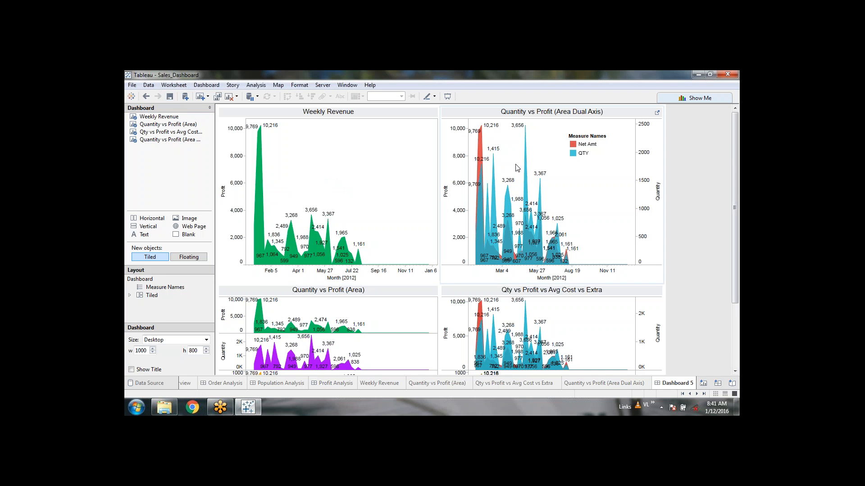
Step: Set the dashboard size to Automatic and preview the dashboard in presentation mode
click(206, 341)
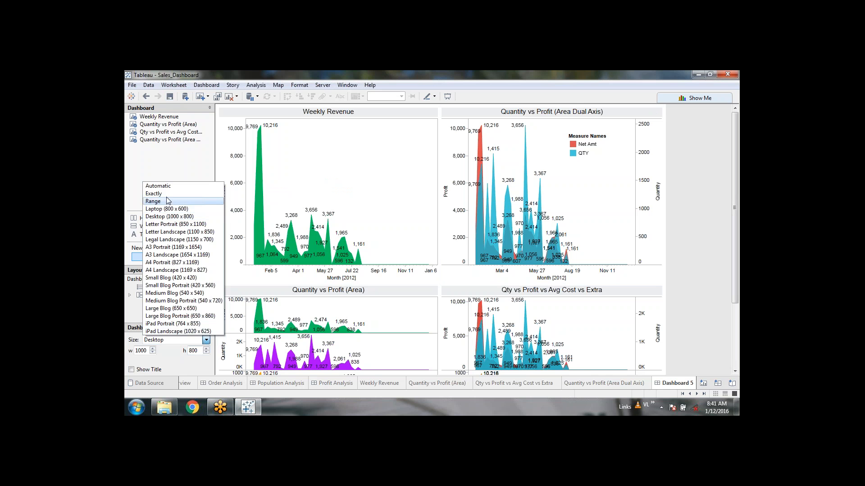
click(173, 186)
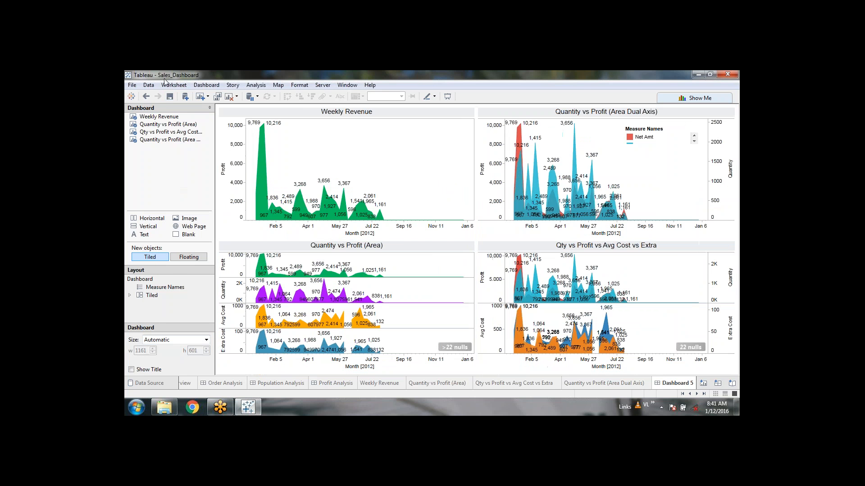
click(448, 97)
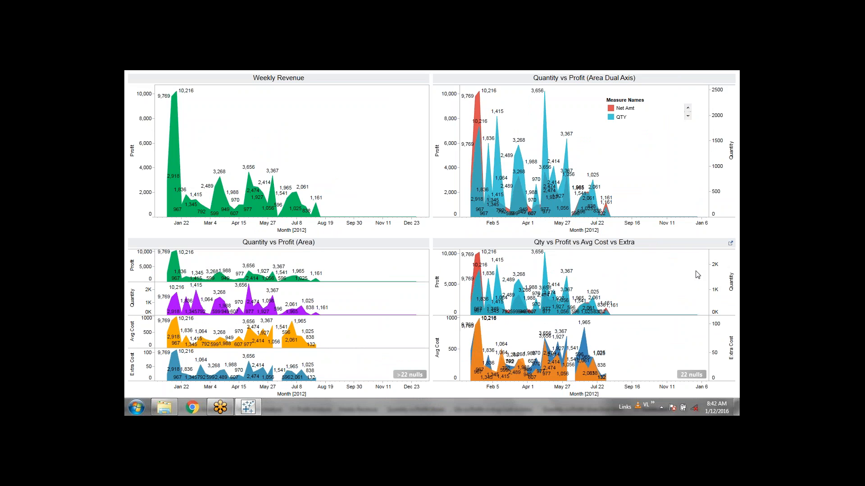
key(Escape)
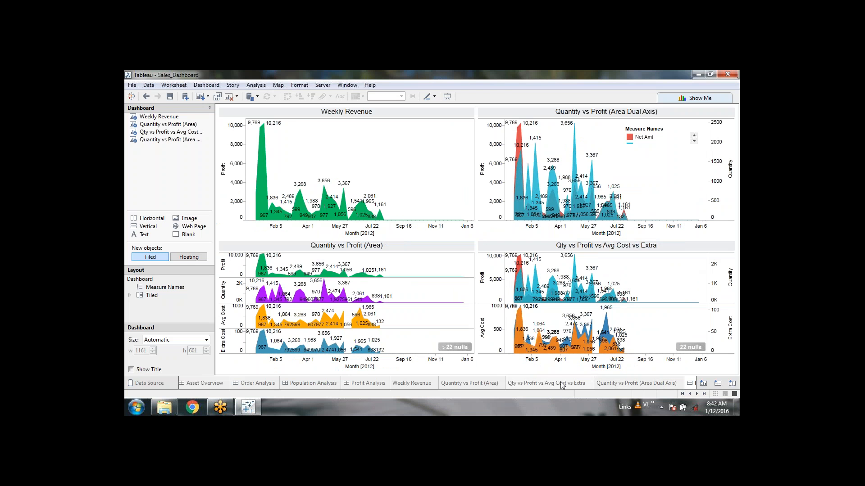
Step: Hide the Qty vs Profit vs Avg Cost vs Extra, Quantity vs Profit (Area), Weekly Revenue and Quantity vs Profit (Area Dual Axis) worksheets
right_click(520, 383)
click(556, 307)
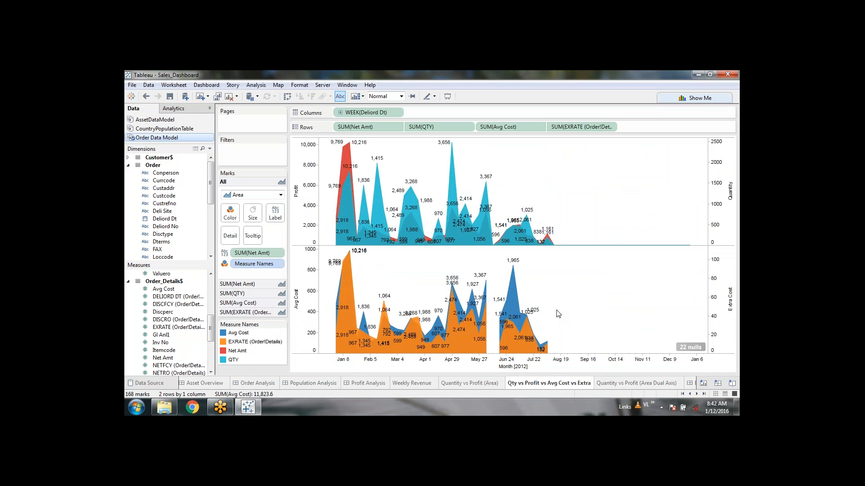
click(480, 386)
right_click(481, 386)
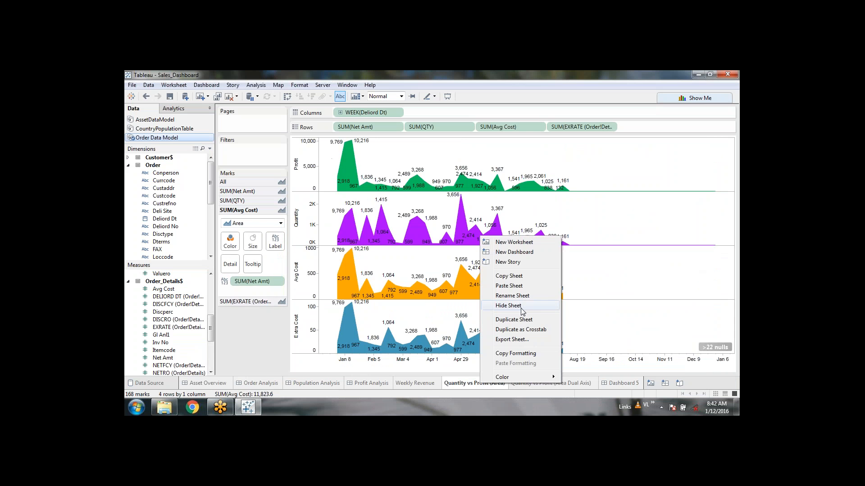
click(521, 305)
click(423, 384)
right_click(422, 387)
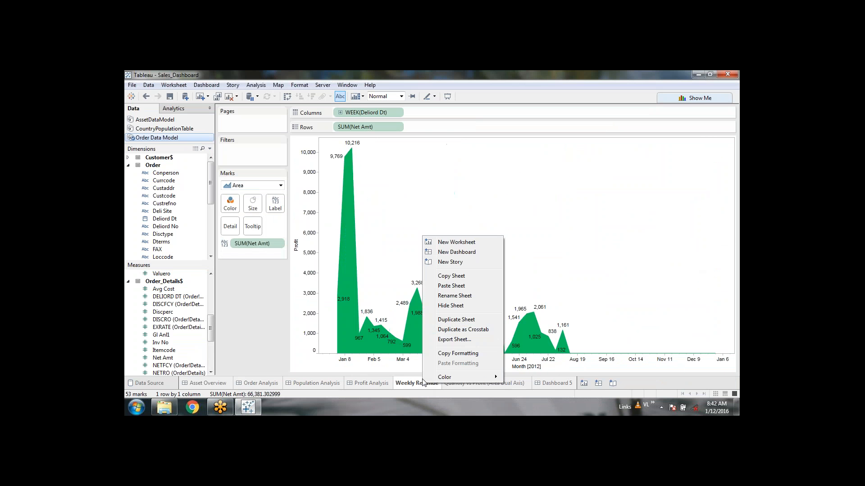
click(442, 305)
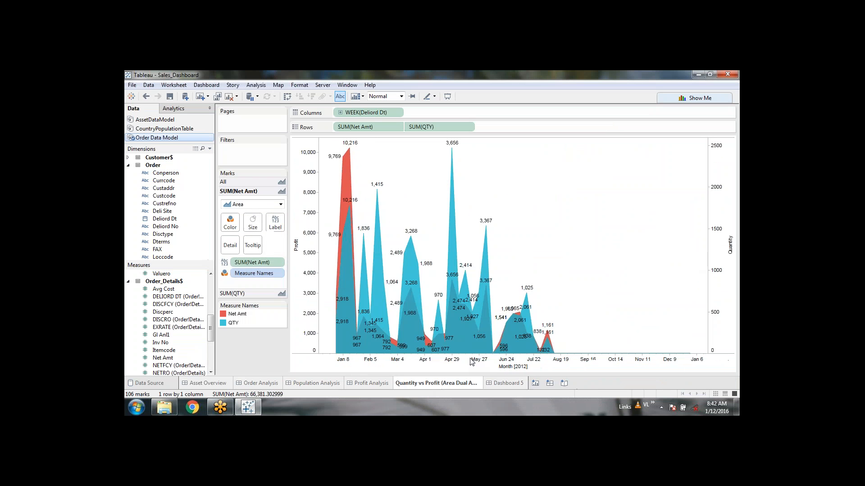
right_click(462, 387)
click(481, 307)
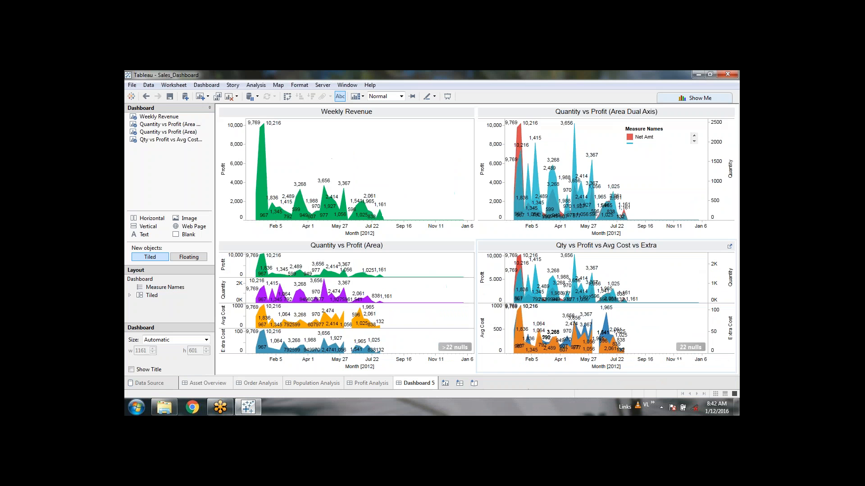
Step: Rename the dashboard Dashboard 5 as Revenue Analysis
double_click(427, 386)
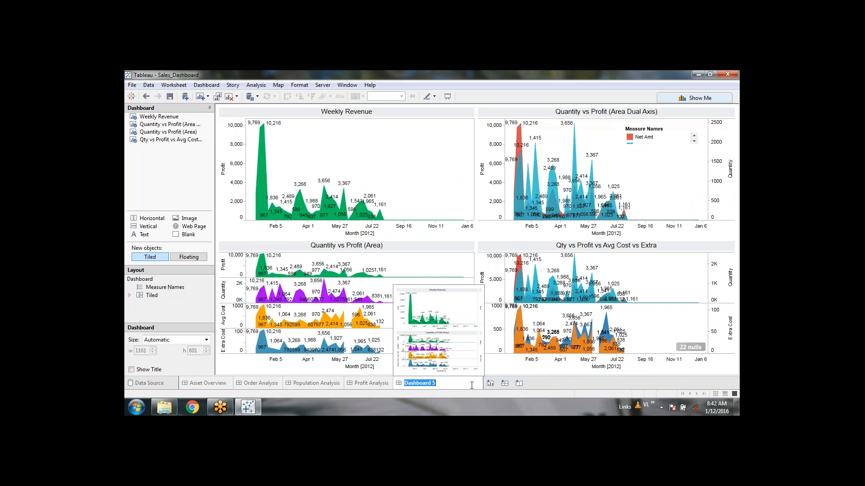
text(Revenue Analysis)
click(540, 390)
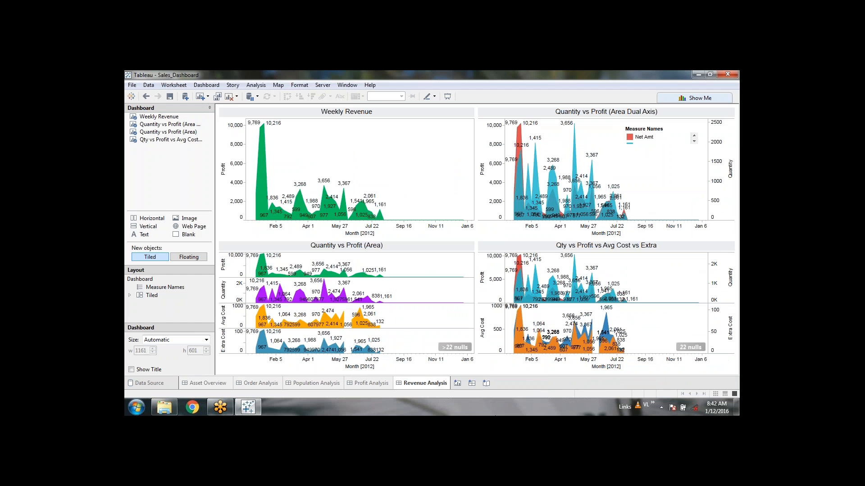
Step: Review the Asset Overview, Order Analysis, Population Analysis, Profit Analysis and Revenue Analysis dashboards in presentation mode
click(447, 96)
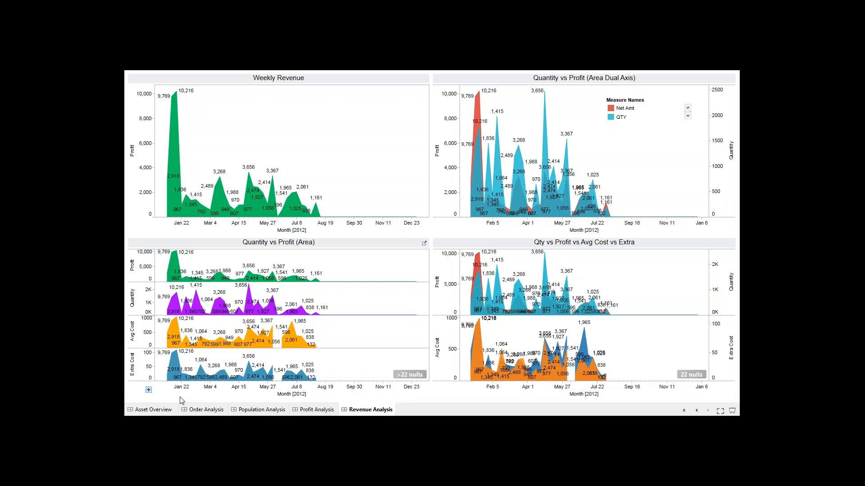
click(149, 414)
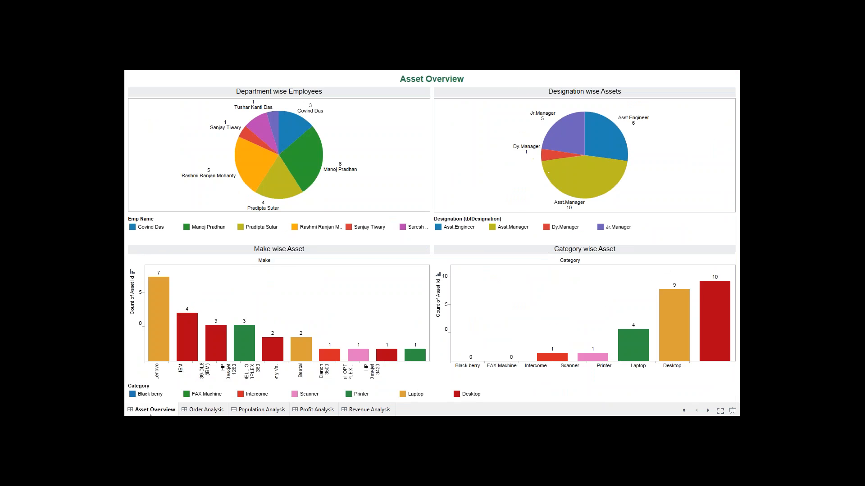
click(210, 411)
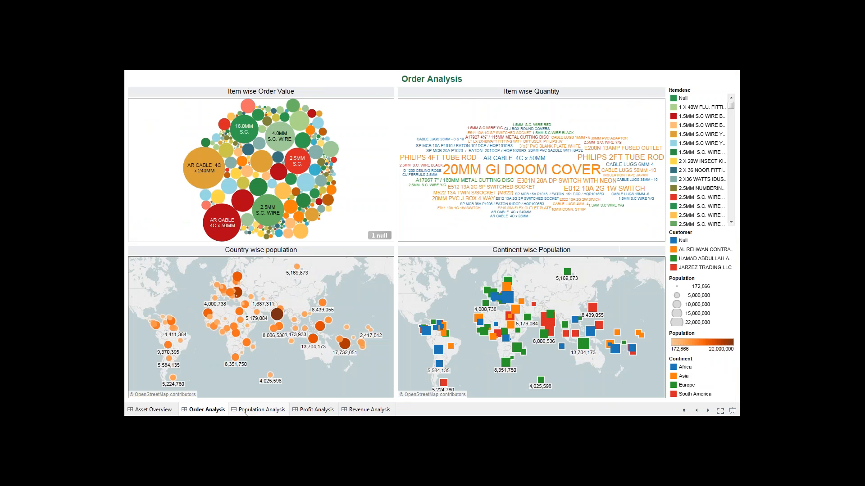
click(251, 413)
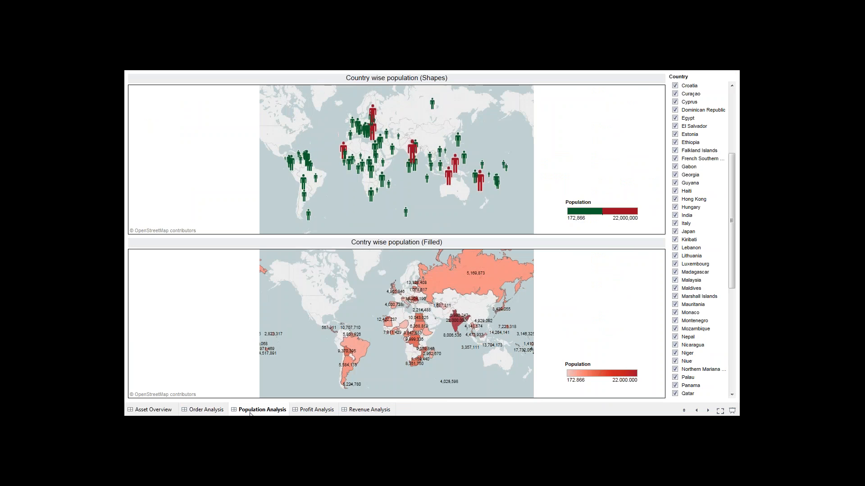
click(306, 411)
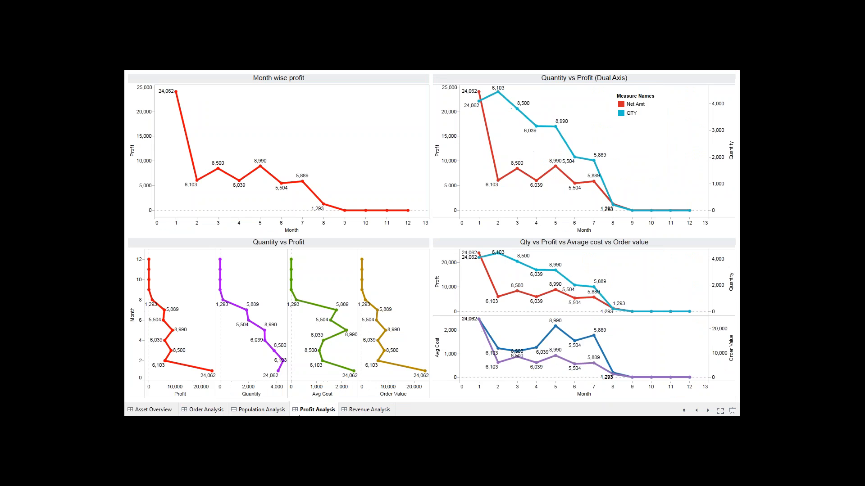
mouse_move(347, 412)
click(353, 410)
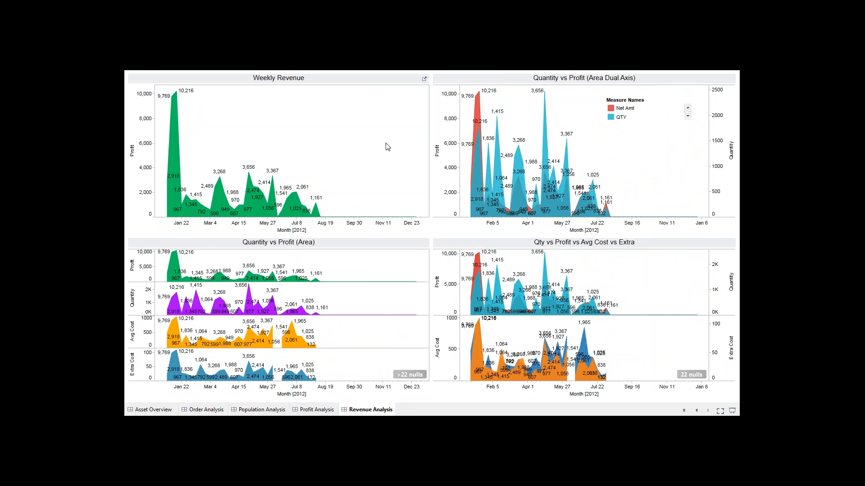
key(Escape)
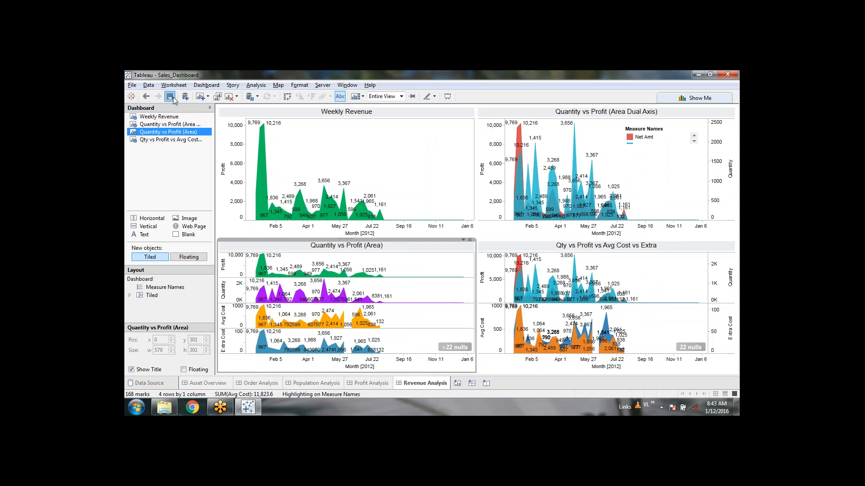
Step: Show the null Avg Cost and Extra Cost values at the default position in the Quantity vs Profit (Area) chart and save the workbook
click(170, 97)
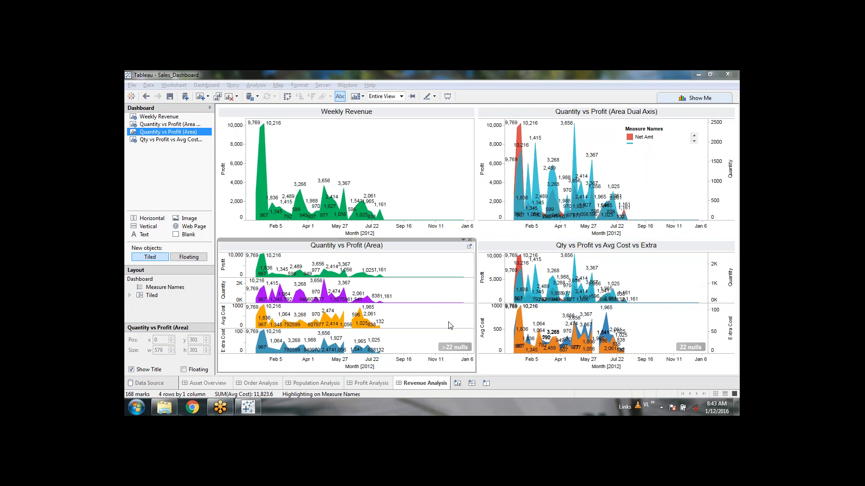
click(455, 345)
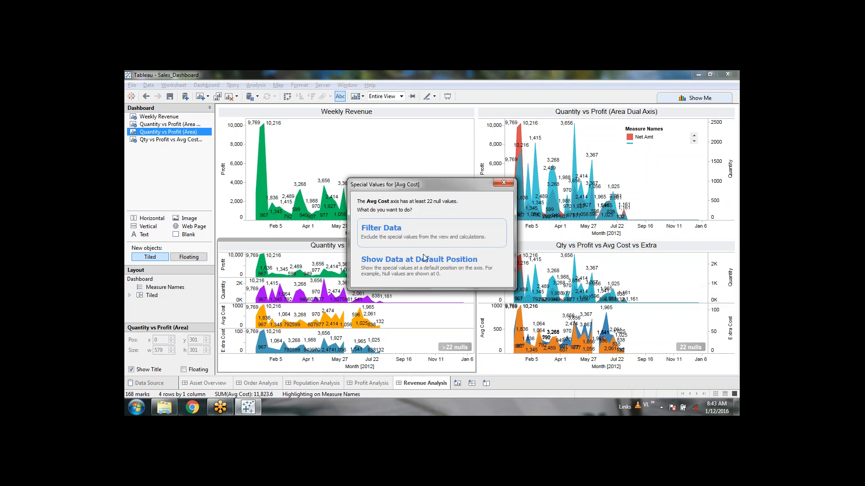
click(432, 267)
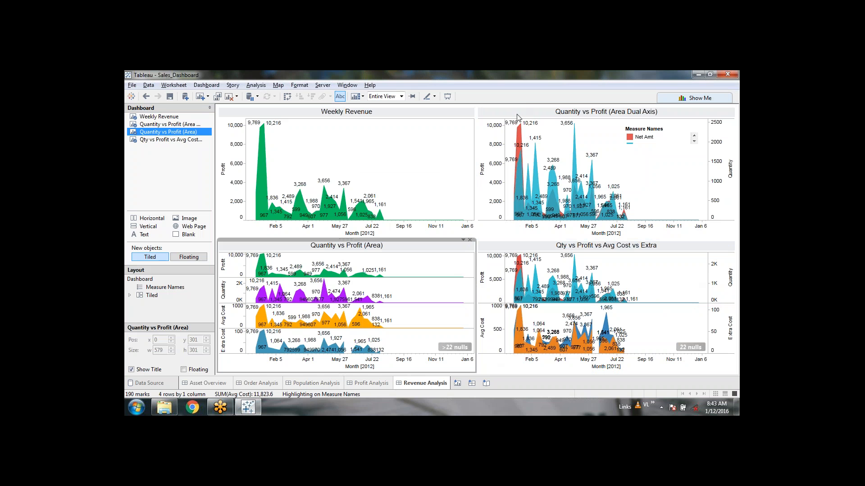
click(456, 349)
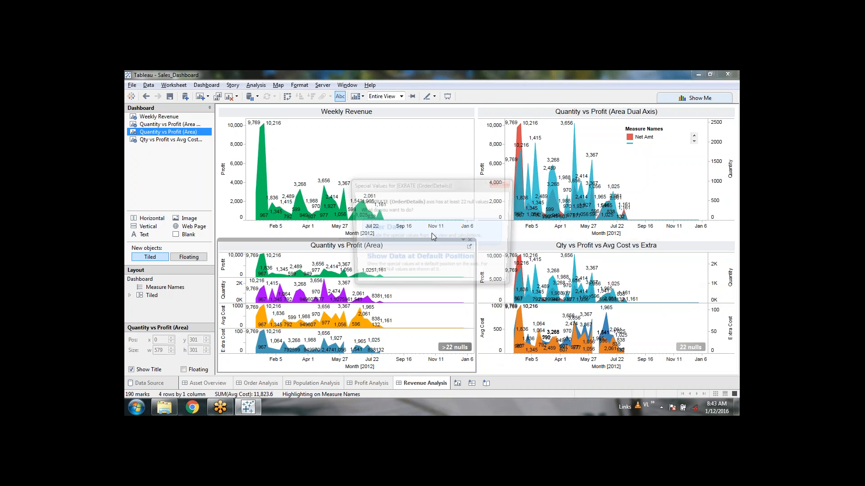
click(414, 265)
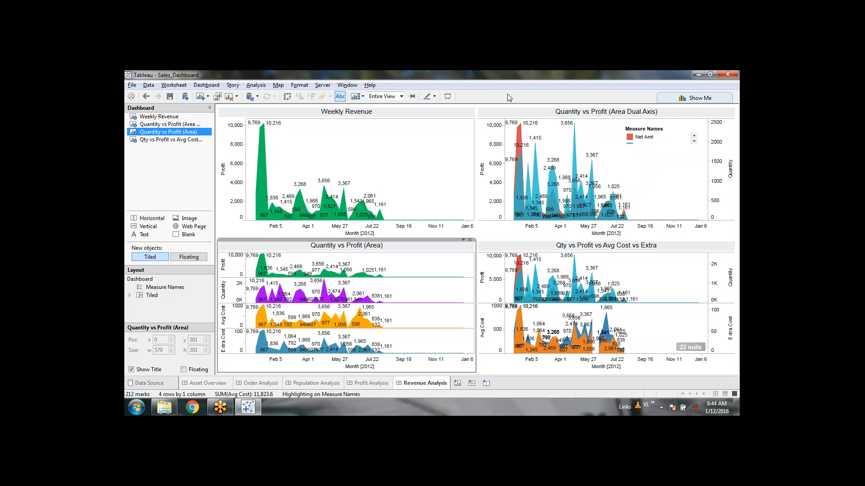
click(170, 97)
click(736, 93)
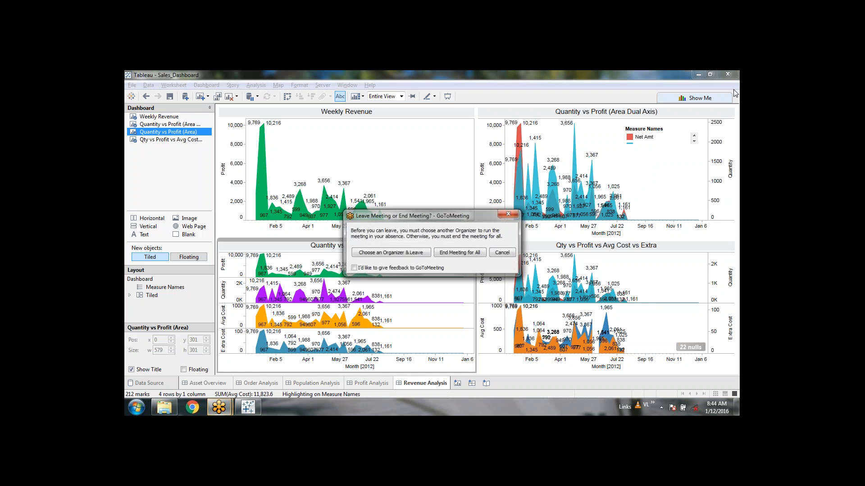